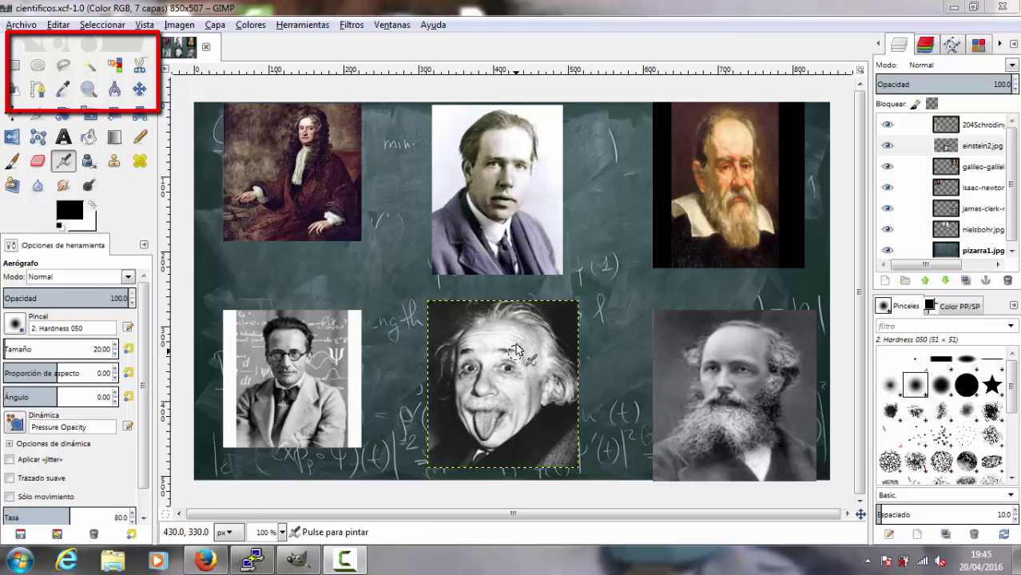
Pick the Move tool and zoom in and out on the Einstein photo, viewing it at 100%
click(141, 90)
scroll(495, 324, up, 3)
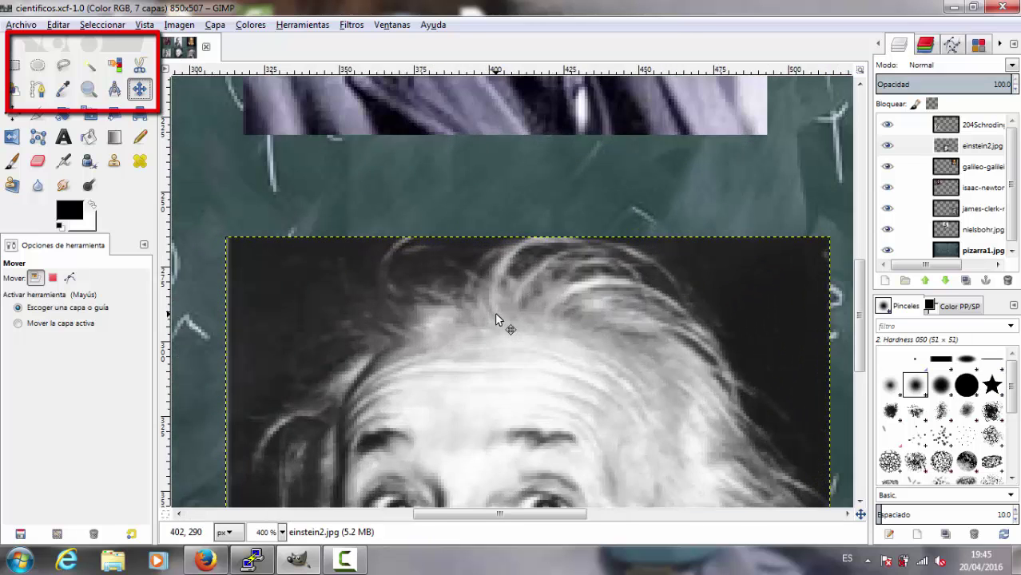
scroll(495, 312, down, 1)
scroll(493, 189, down, 1)
scroll(493, 189, down, 1)
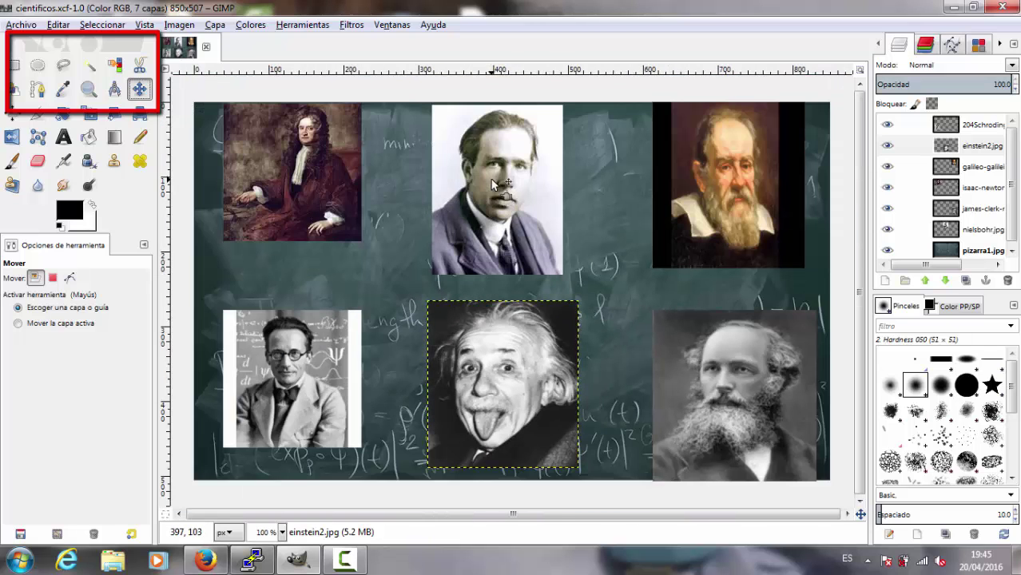
key(shift)
scroll(512, 287, up, 1)
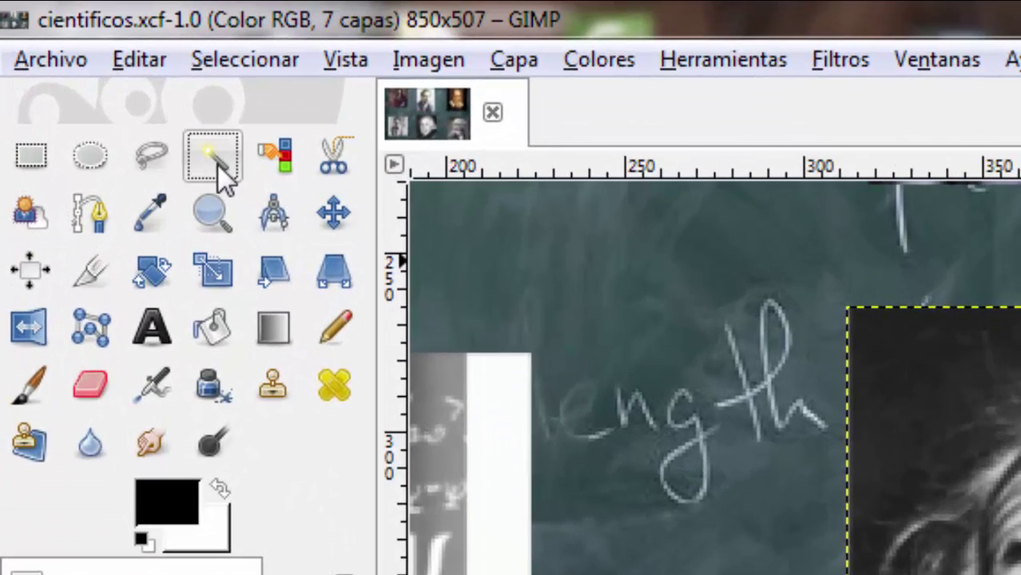
Fuzzy-select Einstein's dark background with feathered edges turned on
click(90, 66)
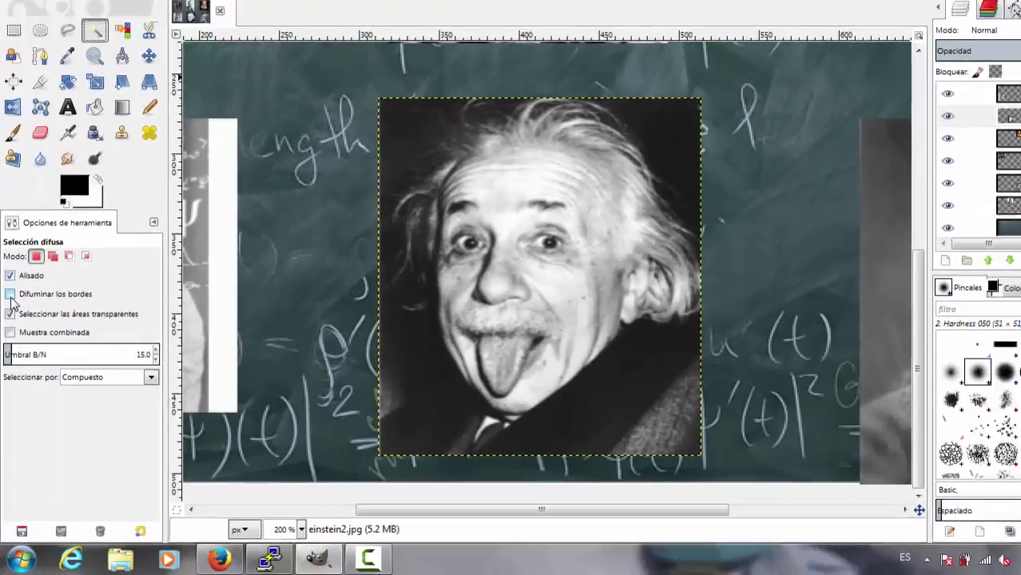
click(9, 295)
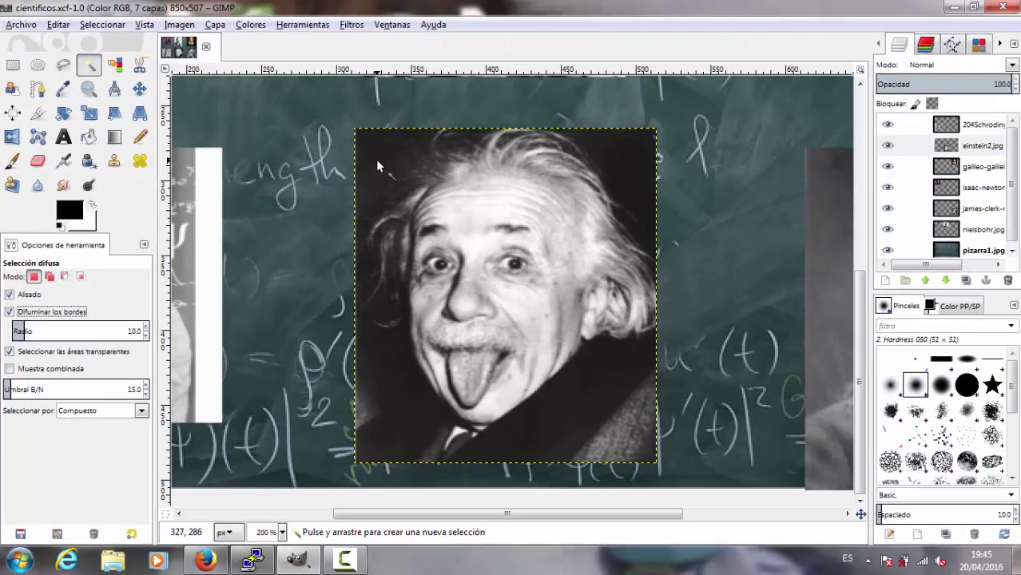
click(379, 163)
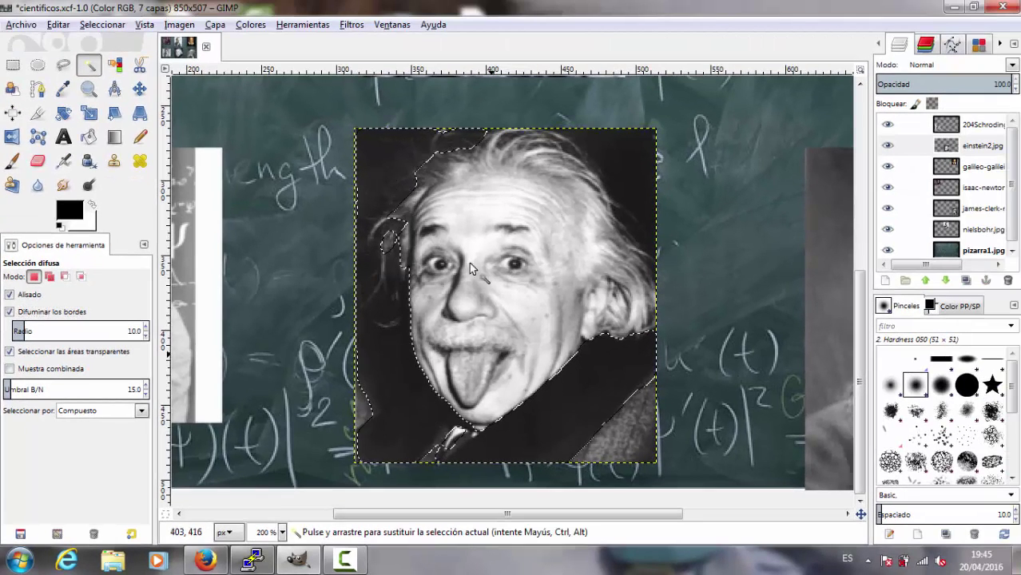
click(376, 154)
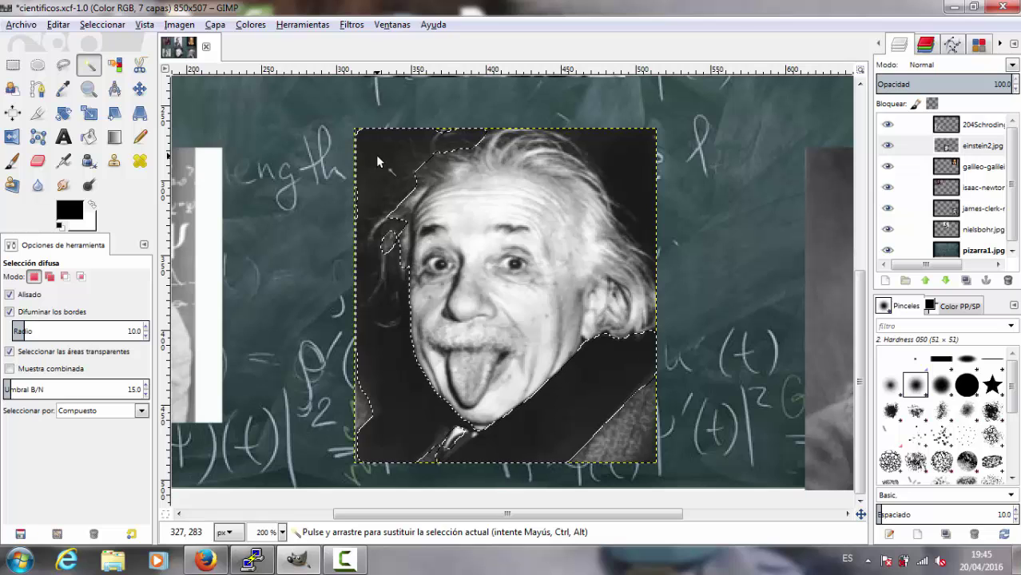
click(11, 313)
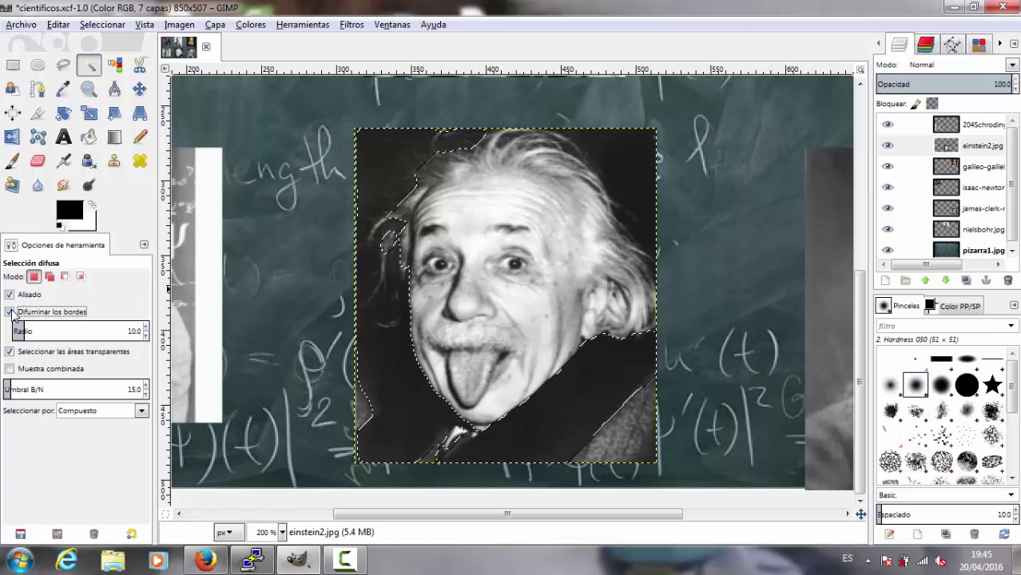
click(386, 169)
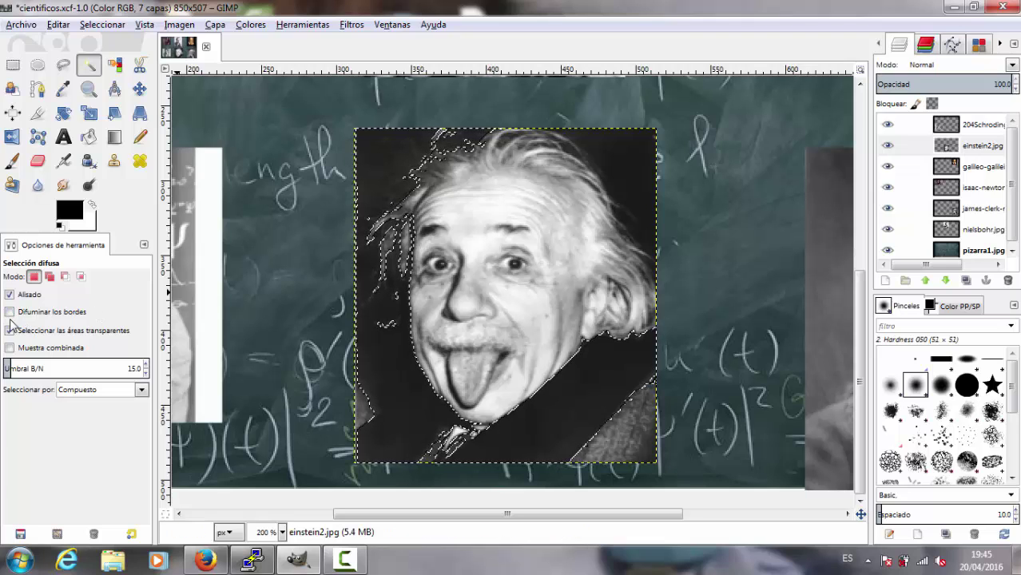
click(11, 311)
click(375, 172)
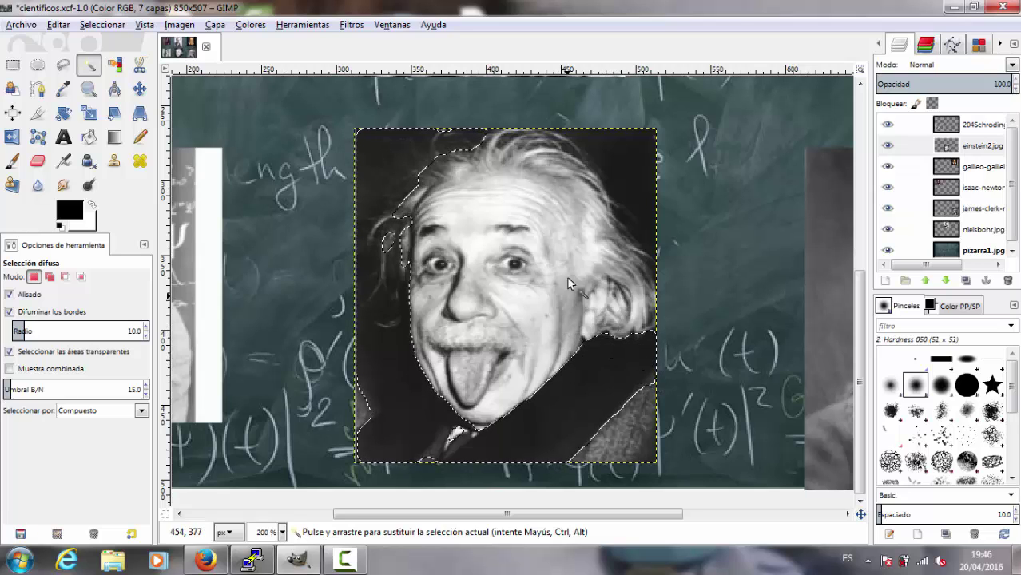
Add the dark areas beside the hair, the lower-right jacket and the lower left to the selection
shift+click(621, 160)
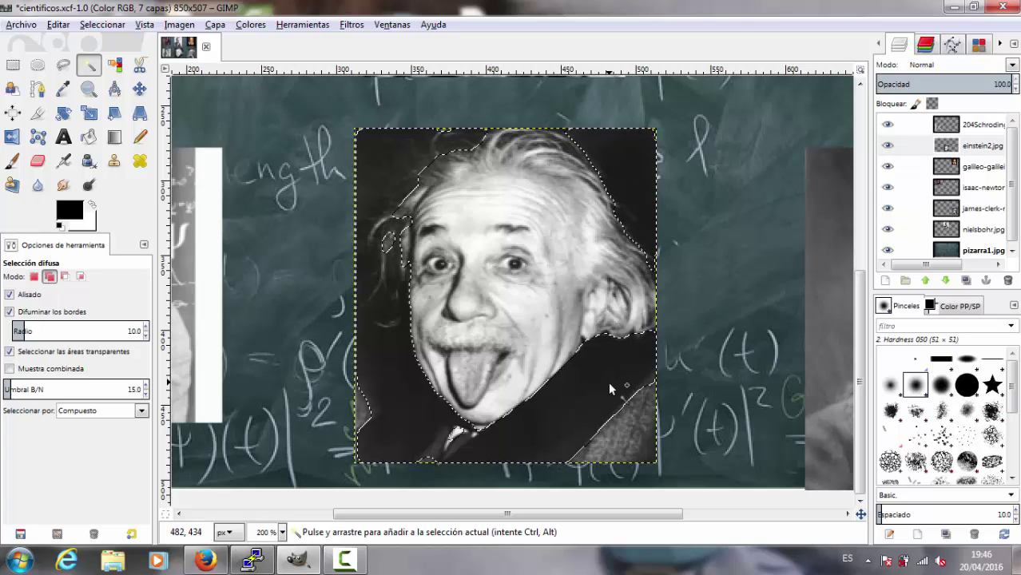
shift+click(640, 427)
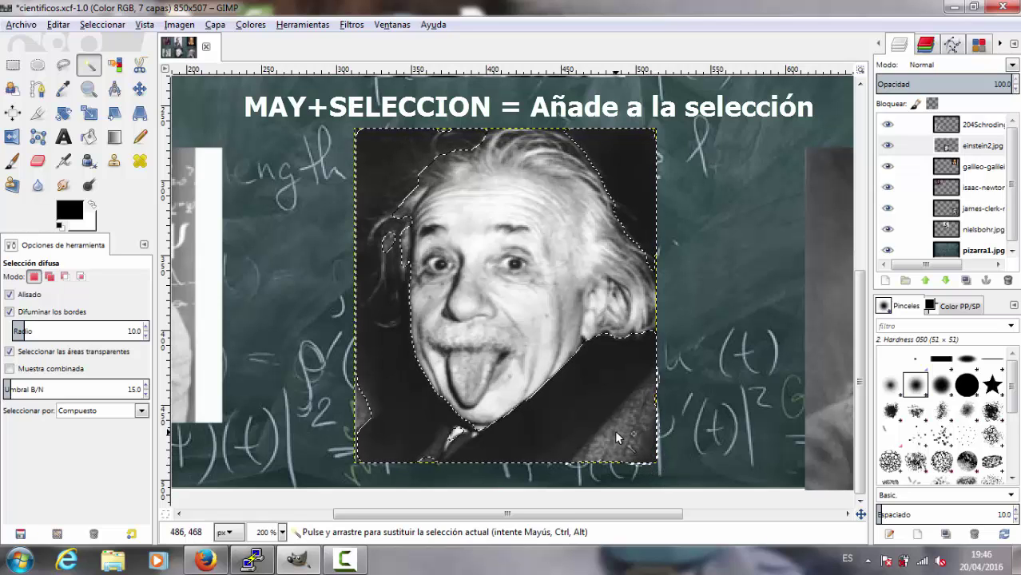
click(364, 417)
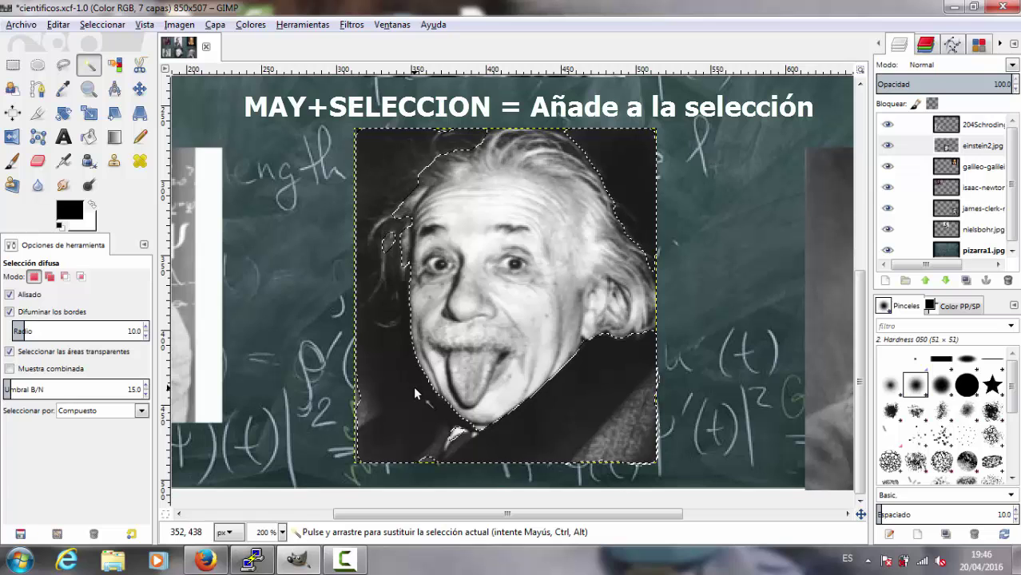
Delete the selected dark background behind Einstein and zoom in to check
key(Delete)
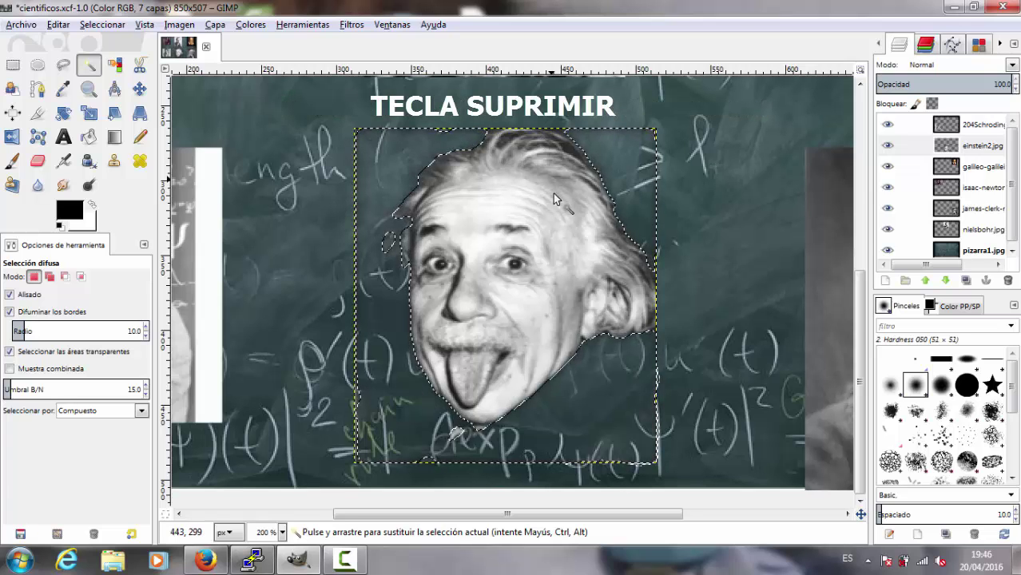
scroll(553, 194, up, 5)
scroll(553, 209, down, 5)
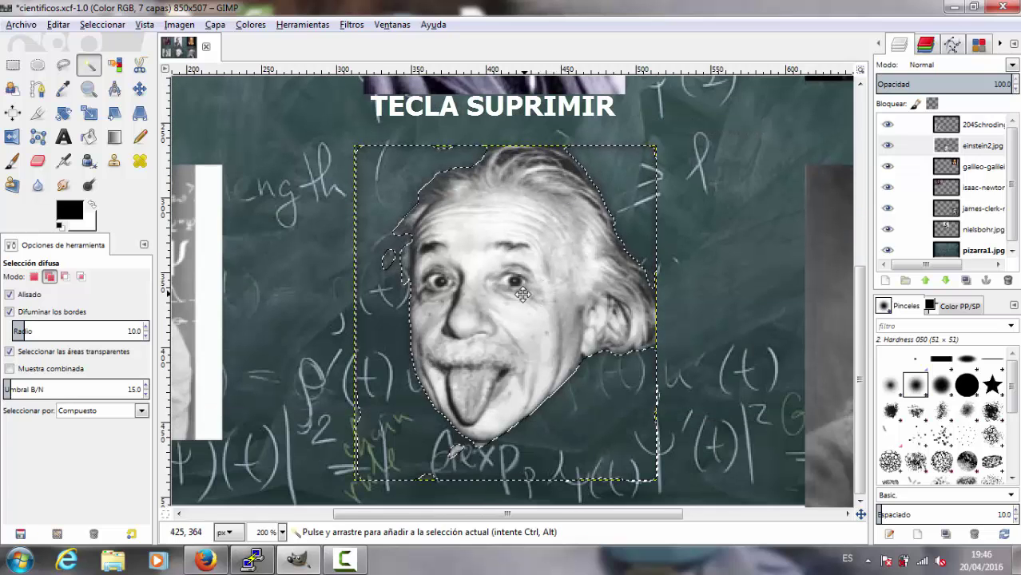
scroll(478, 275, up, 5)
scroll(479, 274, down, 5)
ctrl+scroll(462, 247, up, 4)
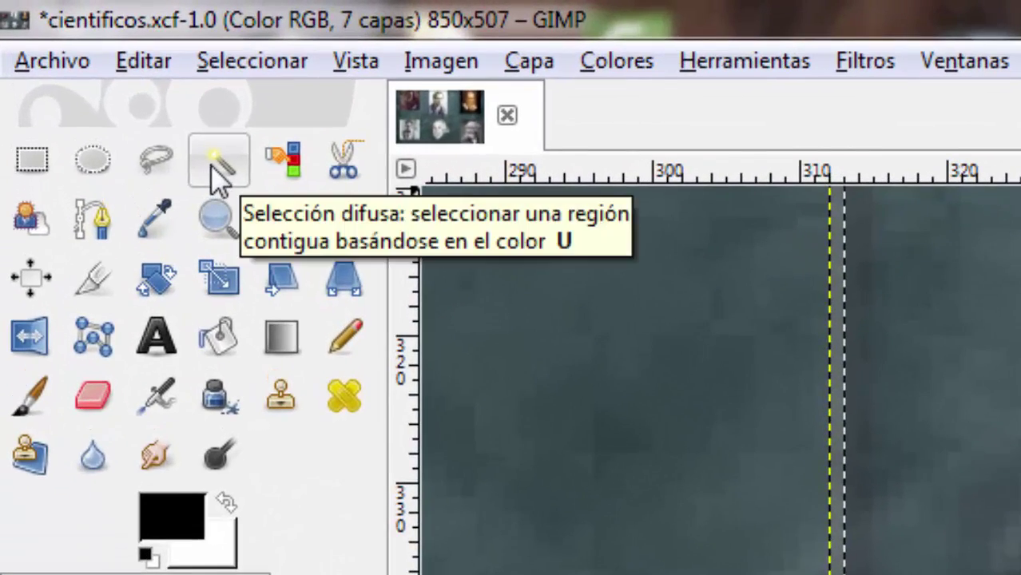
Rectangle-select the small 16×21 px leftover patch beside Einstein's hair
click(51, 159)
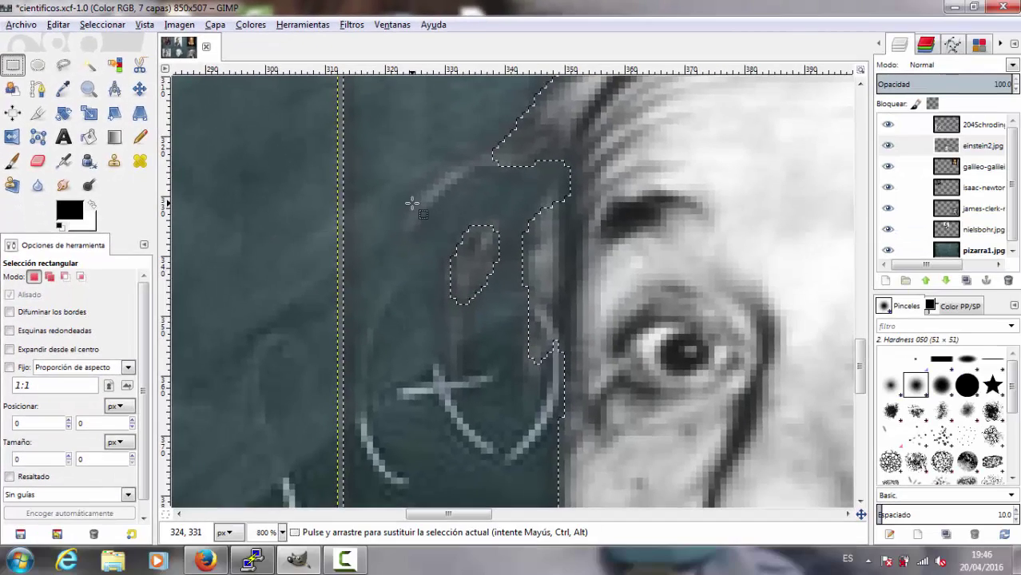
drag(410, 203, 504, 324)
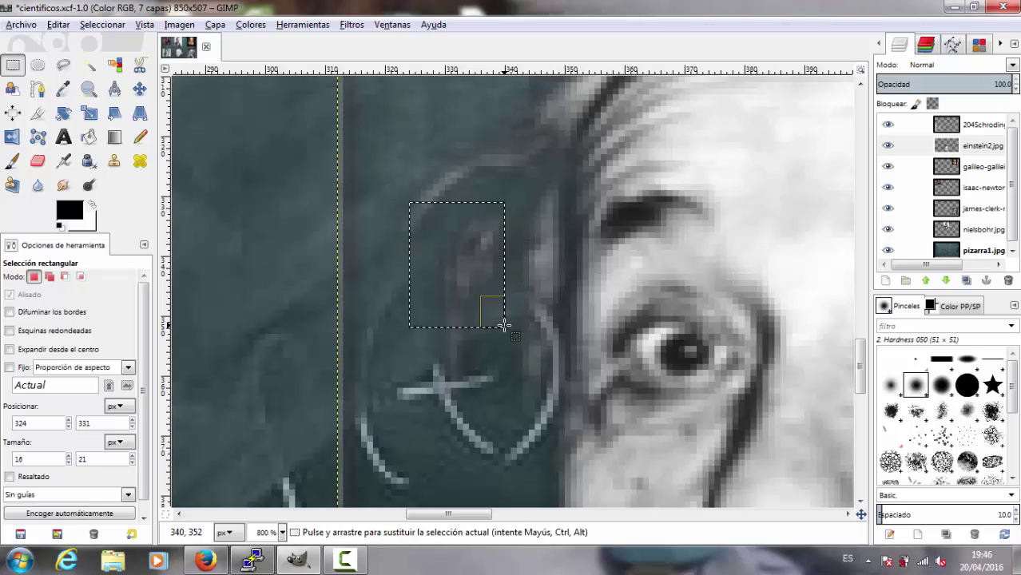
click(457, 274)
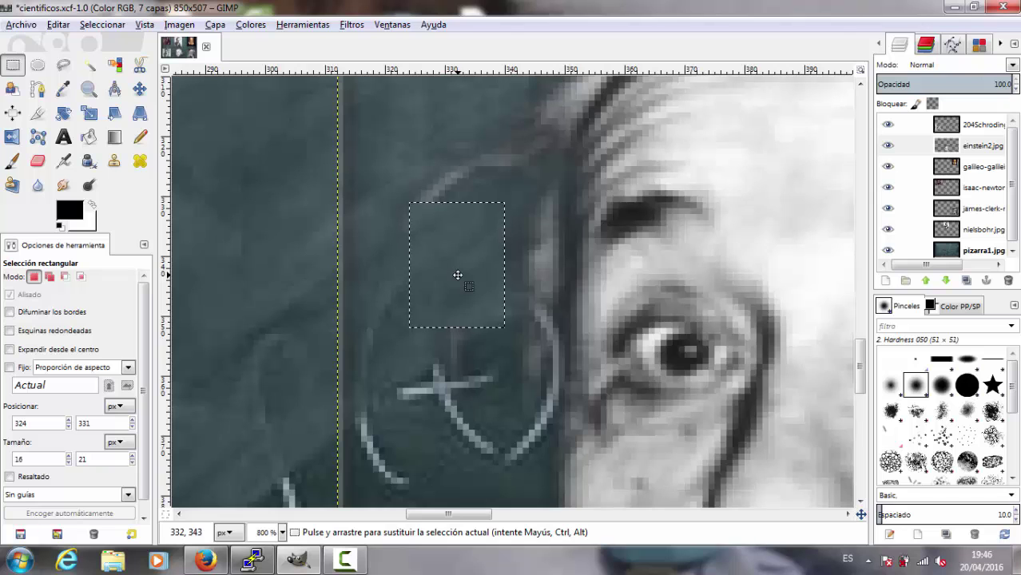
ctrl+scroll(473, 242, down, 3)
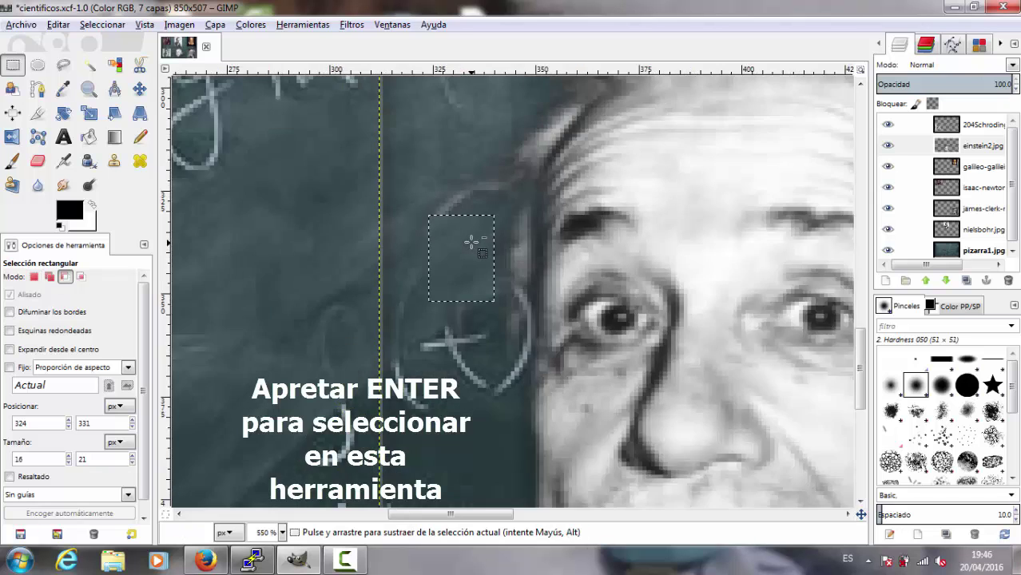
ctrl+scroll(471, 241, down, 3)
scroll(478, 250, up, 2)
scroll(478, 251, down, 1)
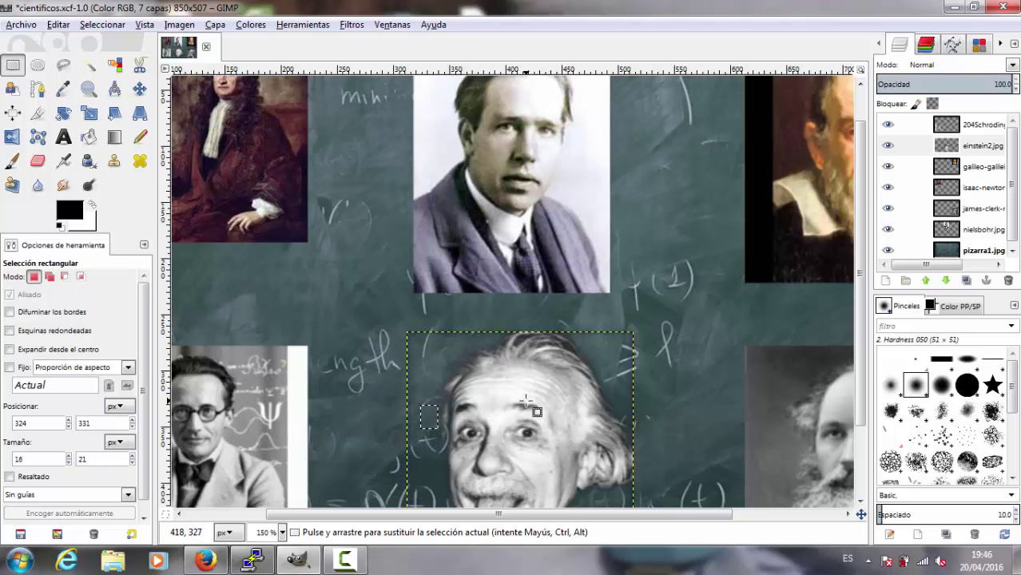
With Fuzzy Select, activate the nielsbohr.jpg layer and select the white background around Bohr's head
scroll(536, 389, down, 3)
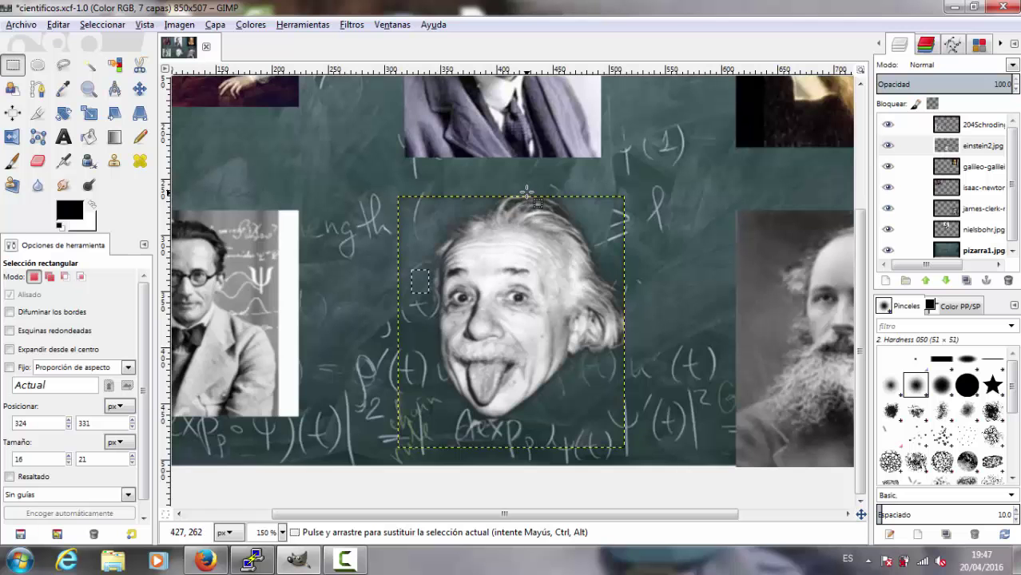
scroll(529, 192, up, 4)
scroll(511, 256, up, 2)
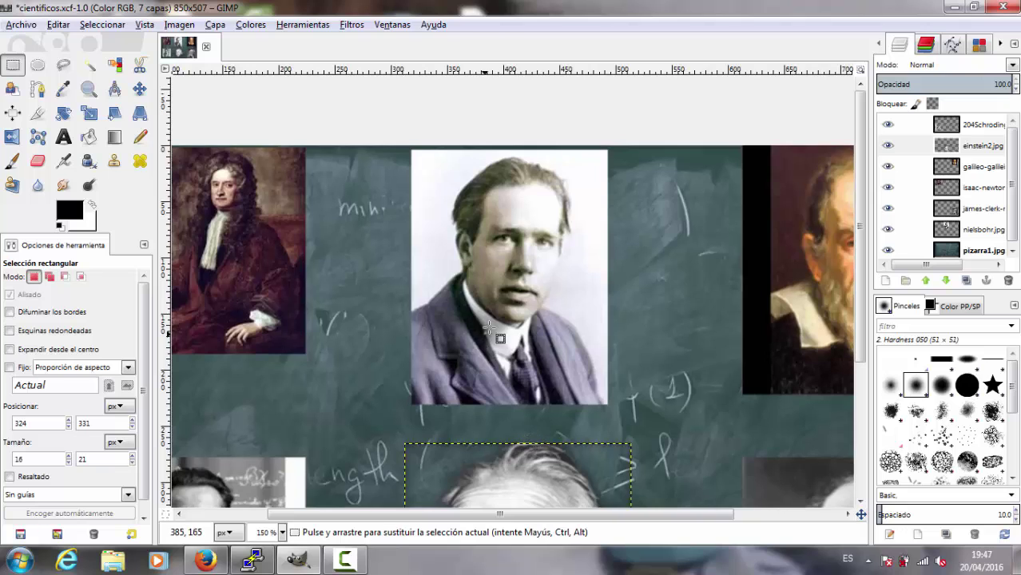
scroll(495, 264, up, 2)
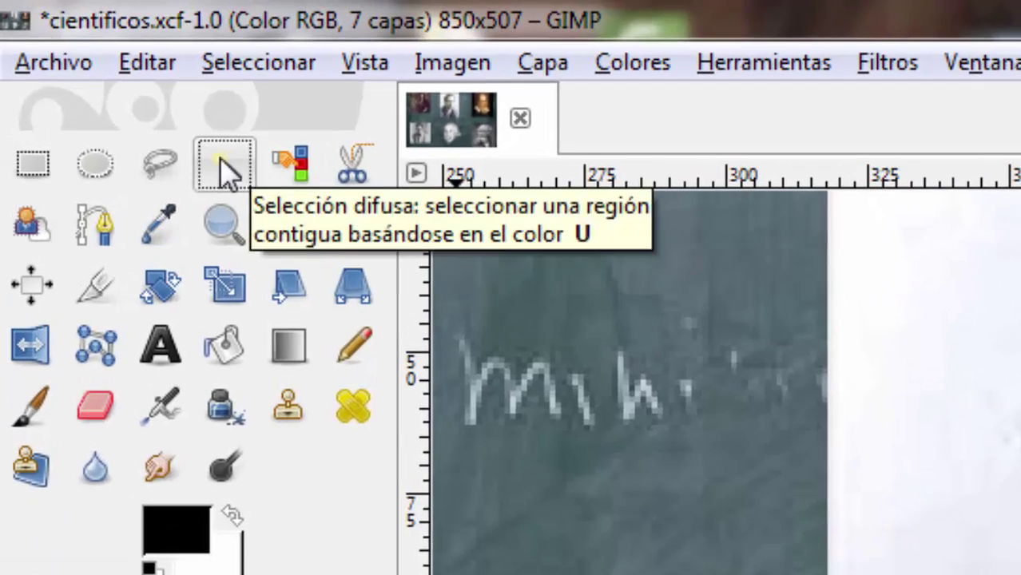
click(89, 64)
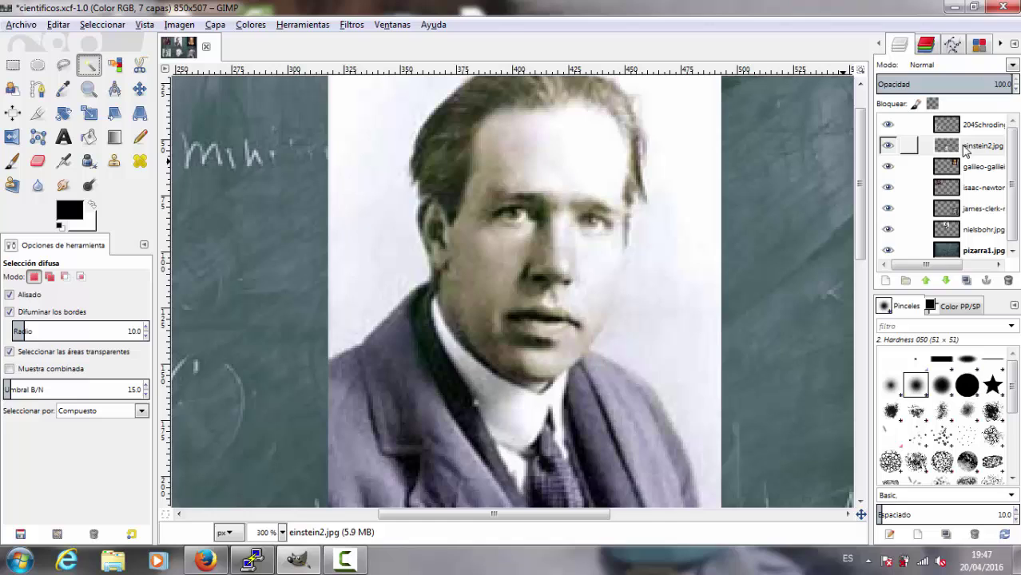
click(966, 151)
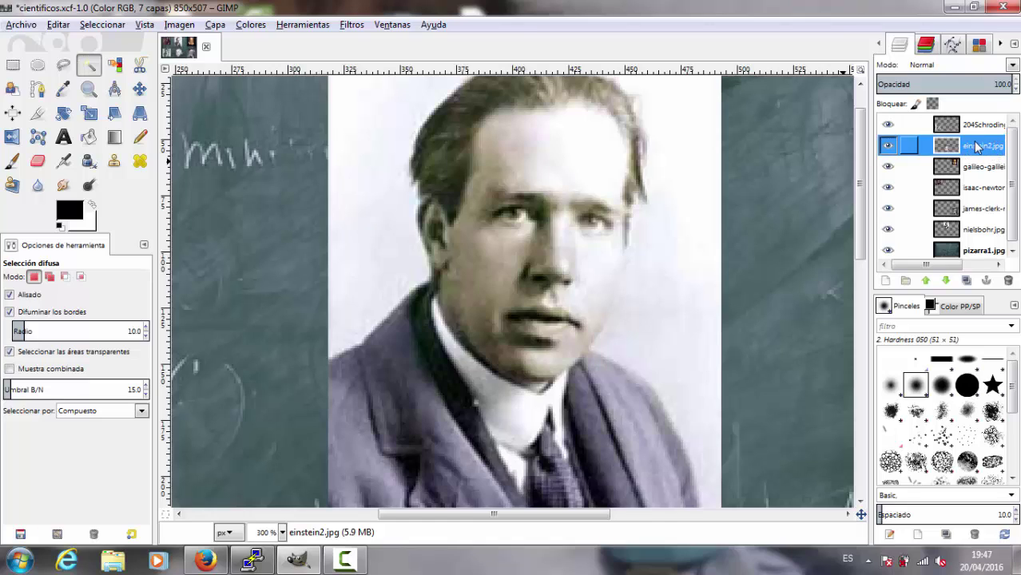
click(974, 232)
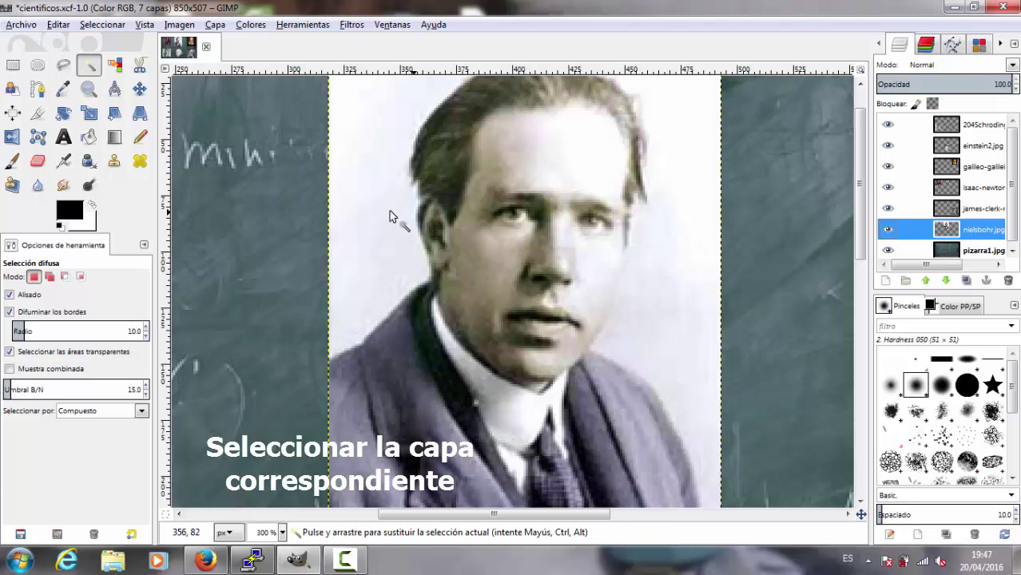
click(915, 209)
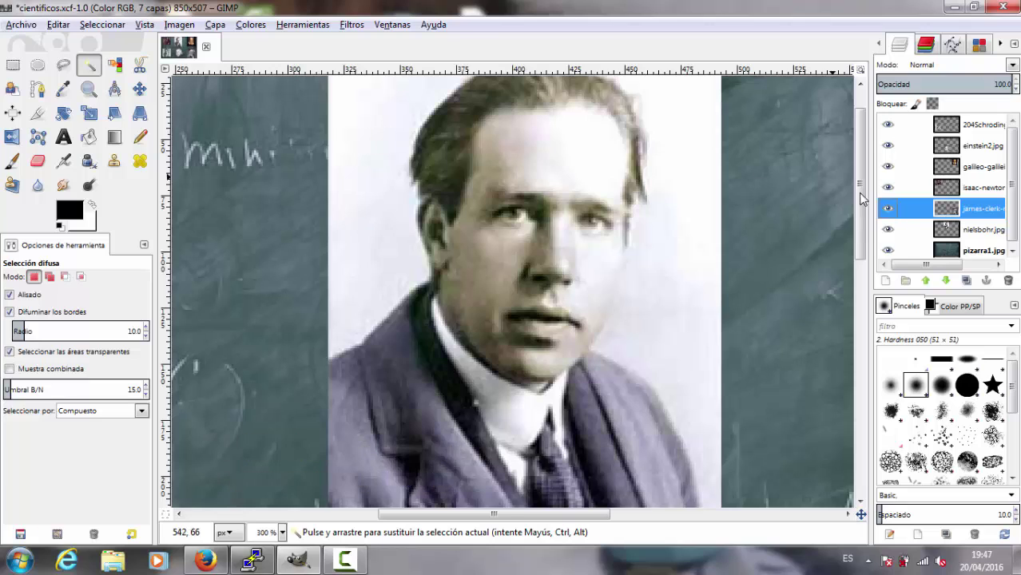
click(919, 230)
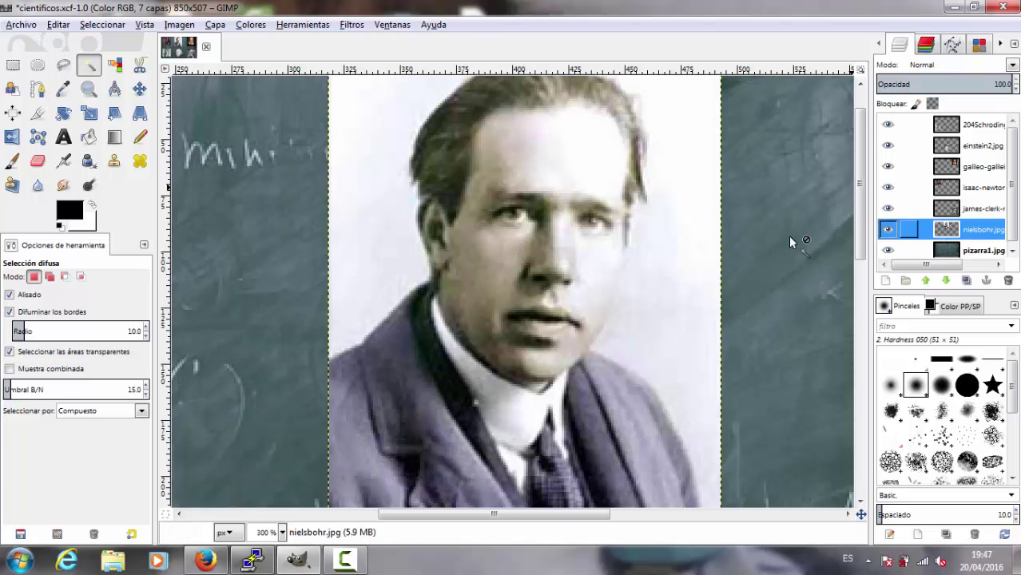
click(370, 184)
click(628, 262)
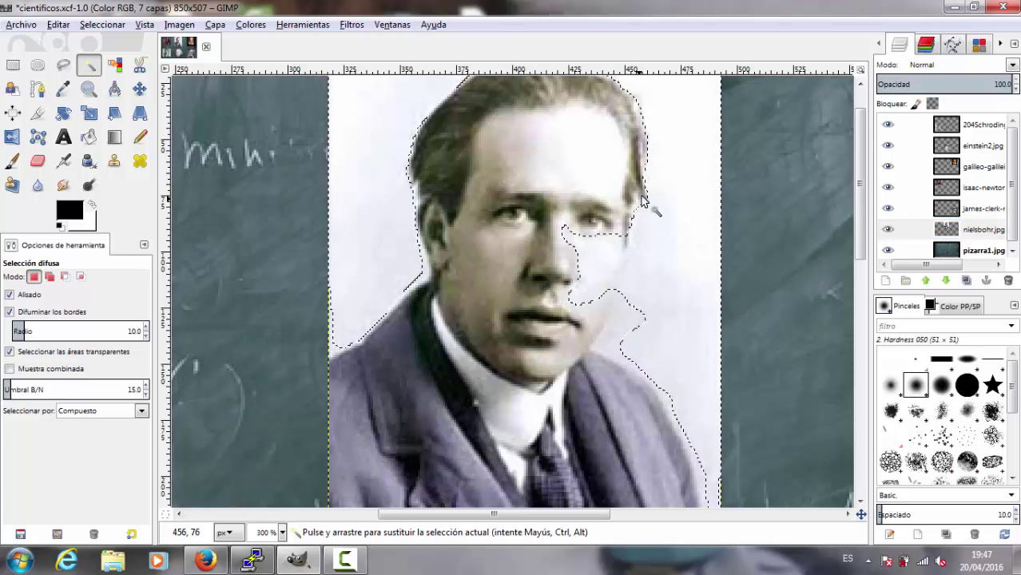
Set the Fuzzy Select threshold to 30 and reselect Bohr's white backdrop
drag(16, 389, 127, 388)
click(8, 389)
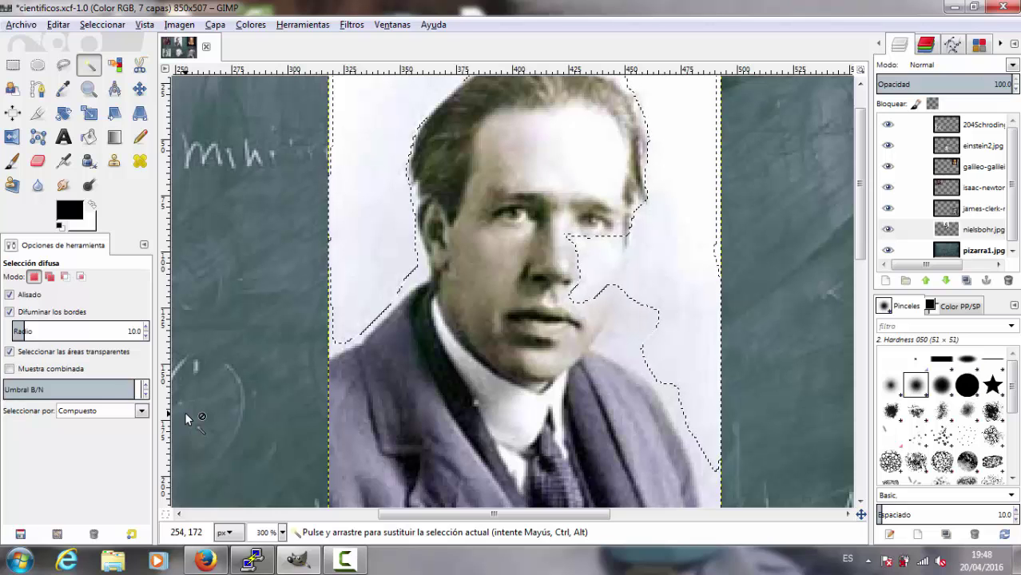
text(30)
key(Return)
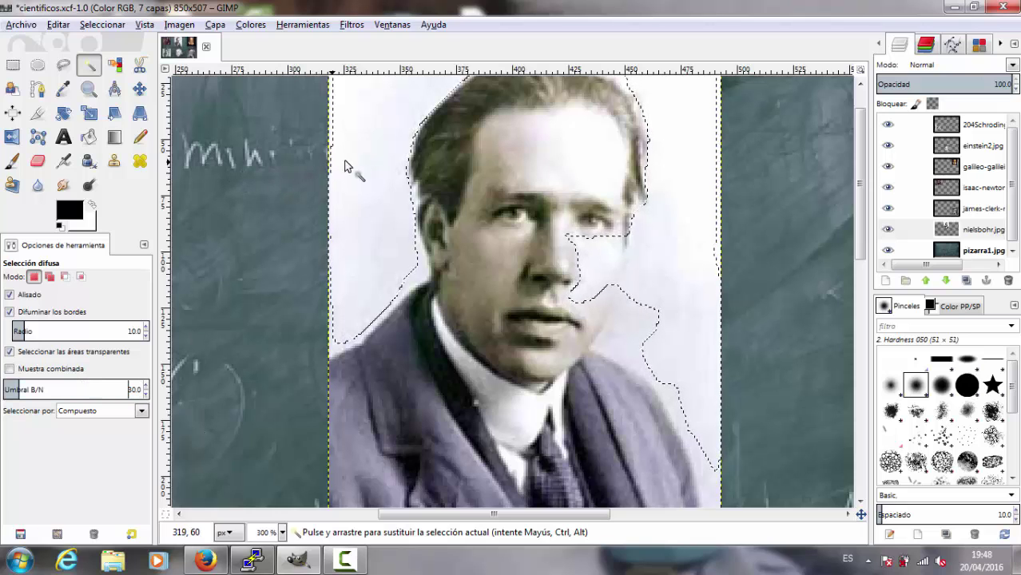
click(353, 158)
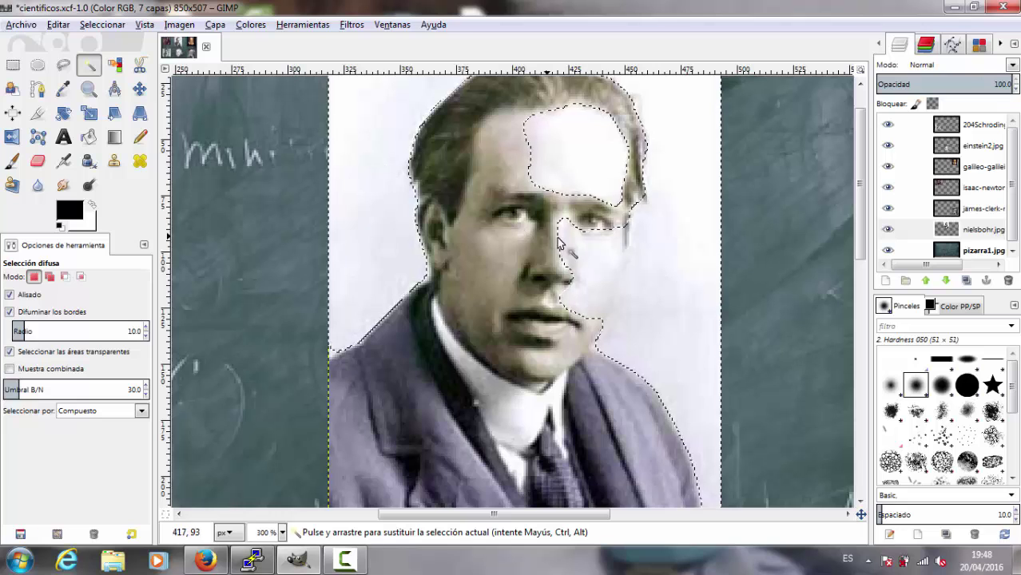
scroll(604, 286, up, 2)
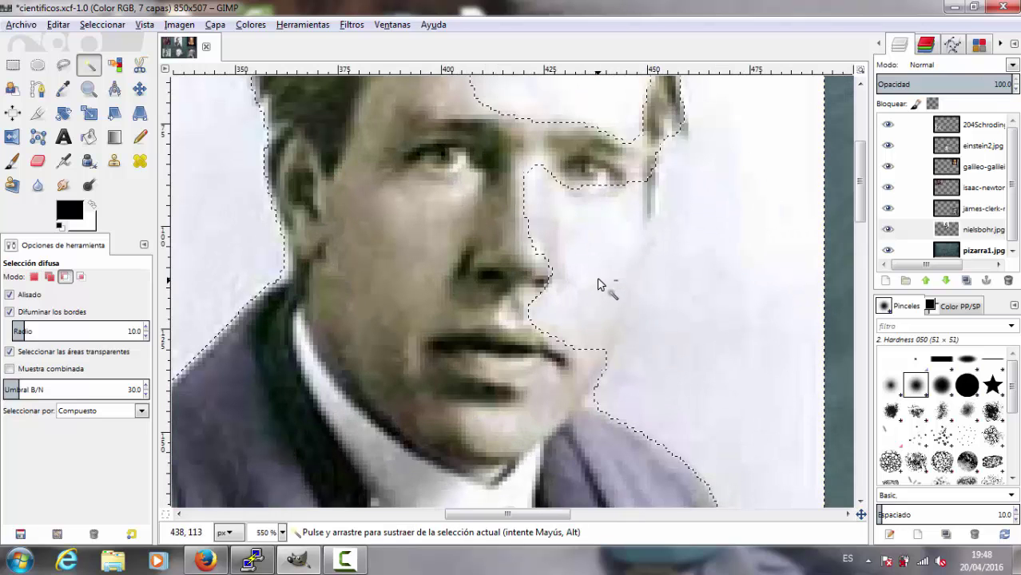
scroll(582, 197, up, 3)
scroll(580, 303, up, 2)
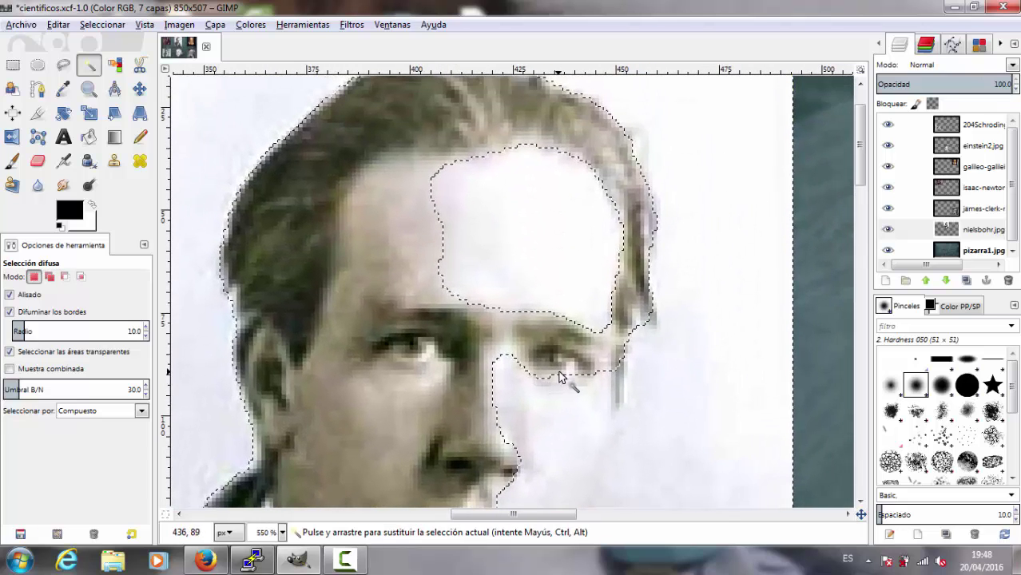
click(13, 64)
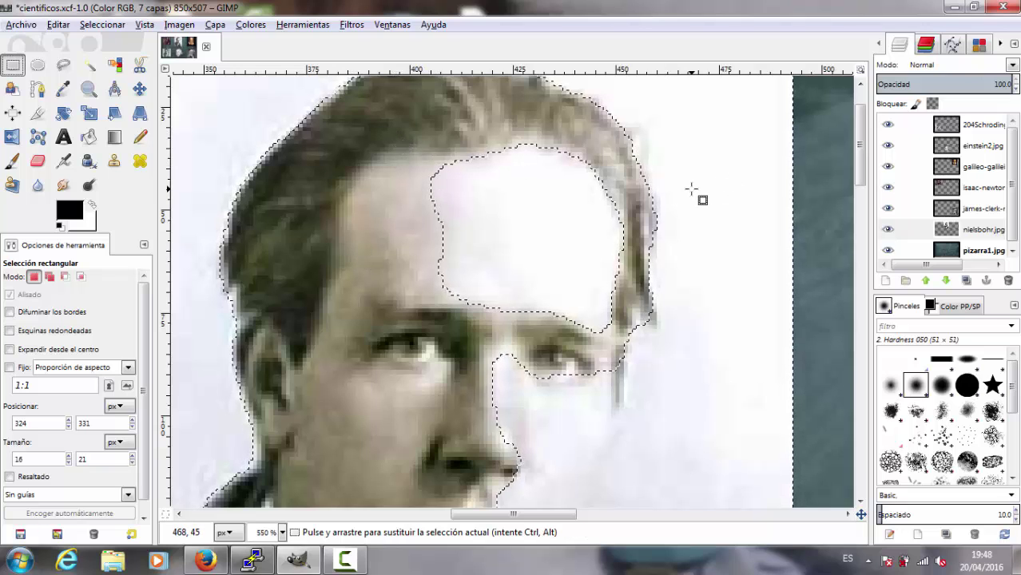
Subtract rectangles over Bohr's forehead, hairline strip and temple from the backdrop selection
shift+drag(691, 191, 743, 258)
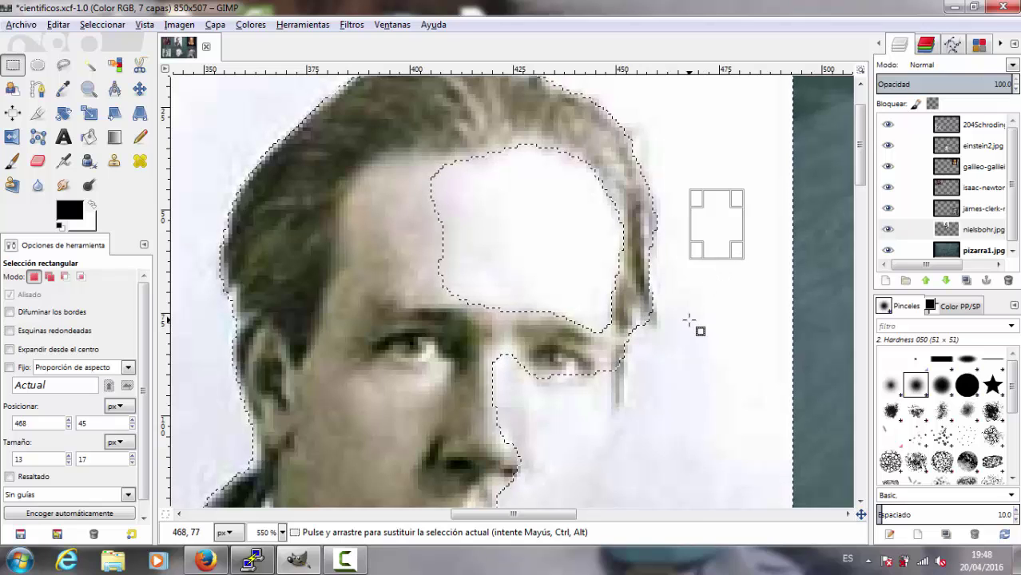
ctrl+drag(685, 309, 760, 392)
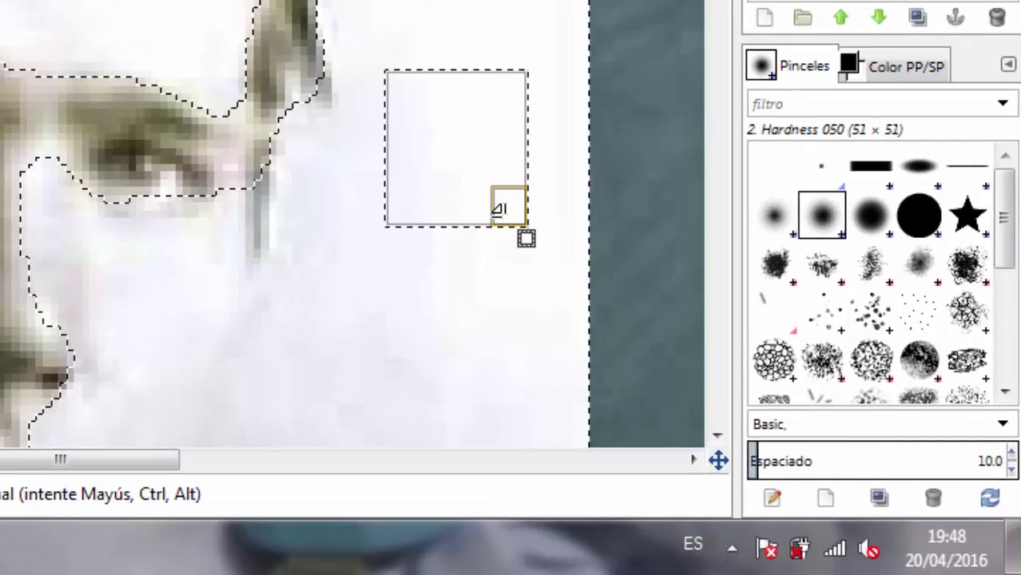
drag(358, 50, 548, 295)
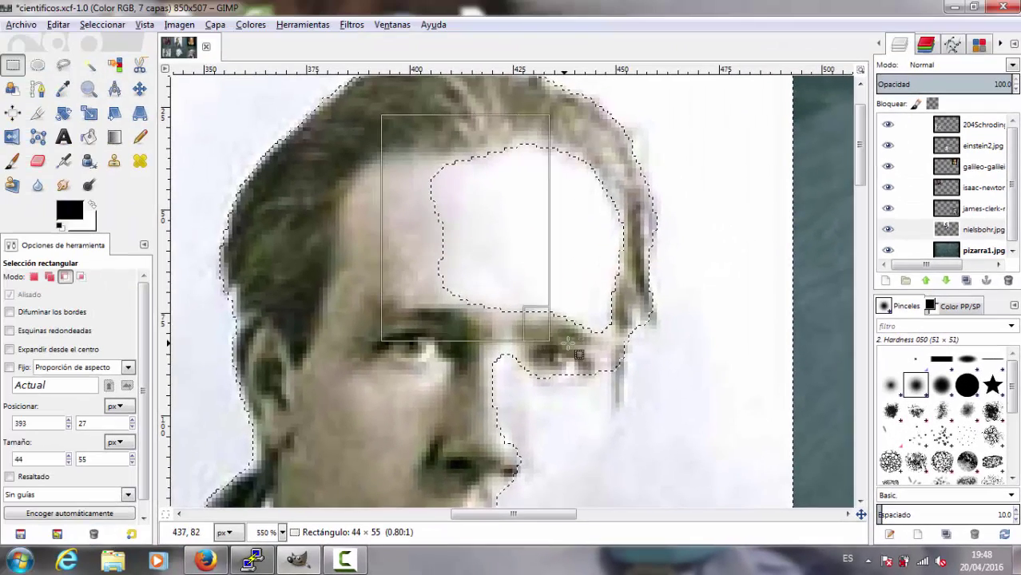
drag(569, 342, 622, 345)
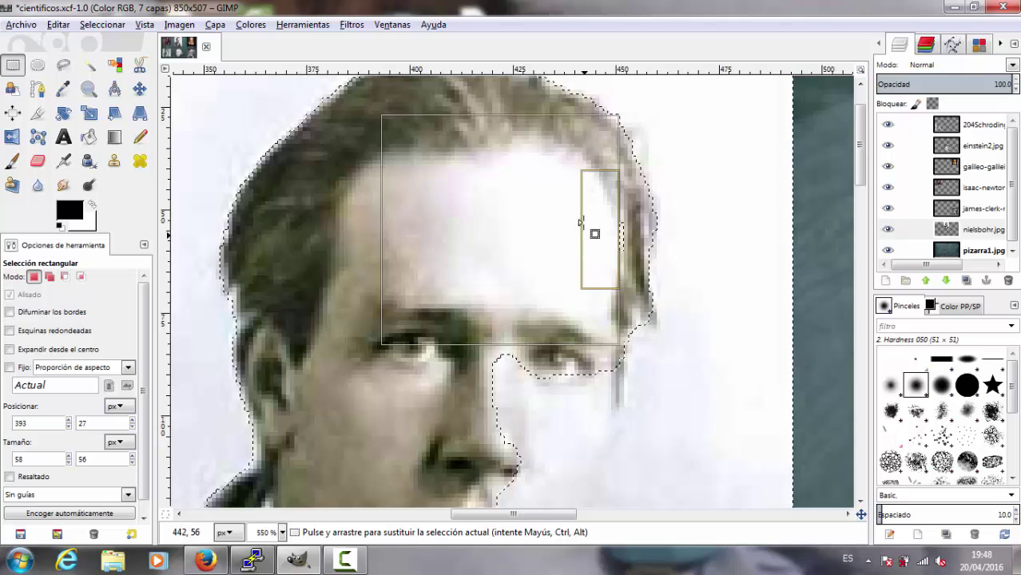
drag(586, 193, 632, 275)
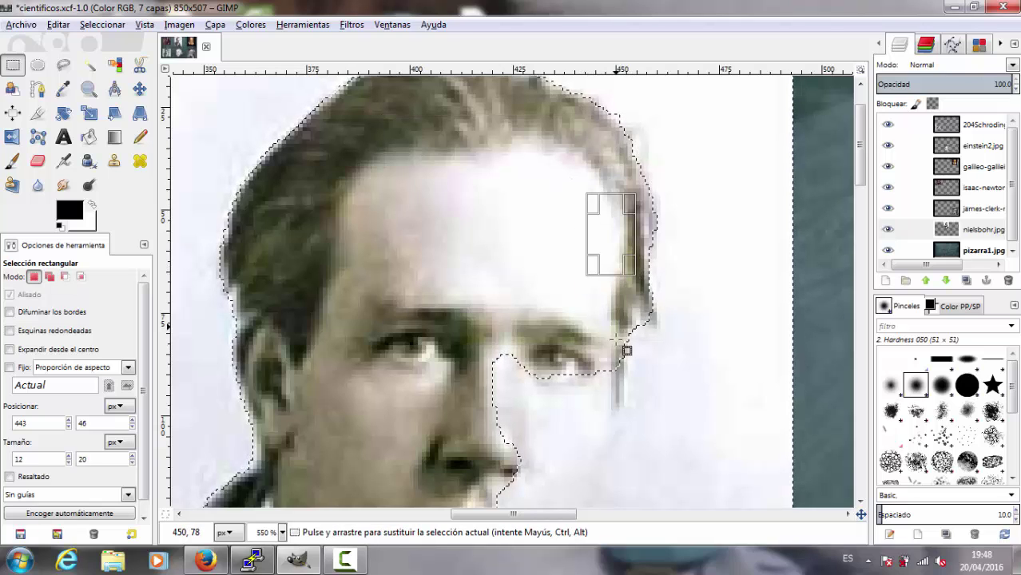
scroll(582, 218, down, 1)
scroll(582, 217, down, 4)
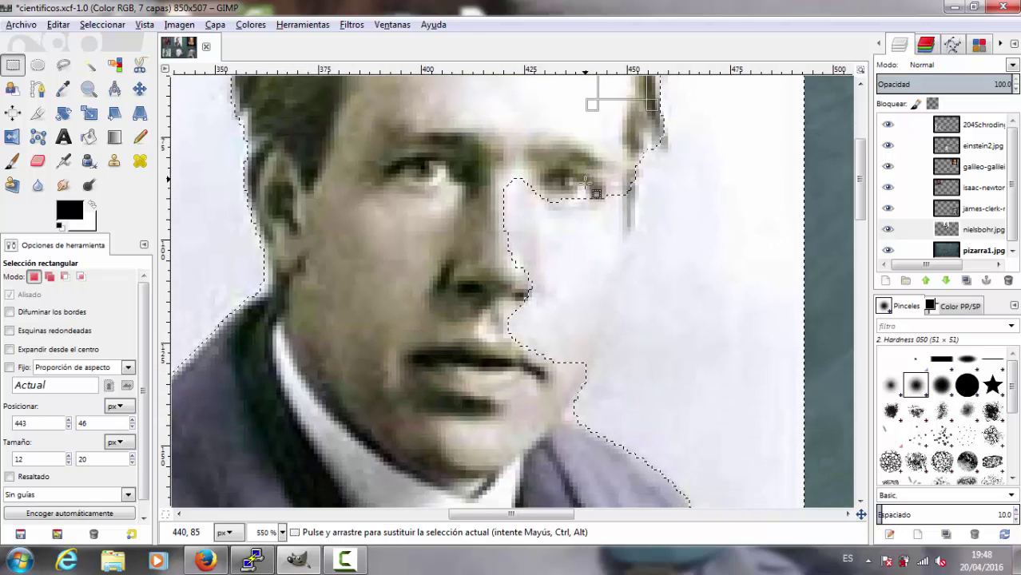
Lasso Bohr's bright cheek and jaw out of the selection with Free Select in subtract mode
click(64, 68)
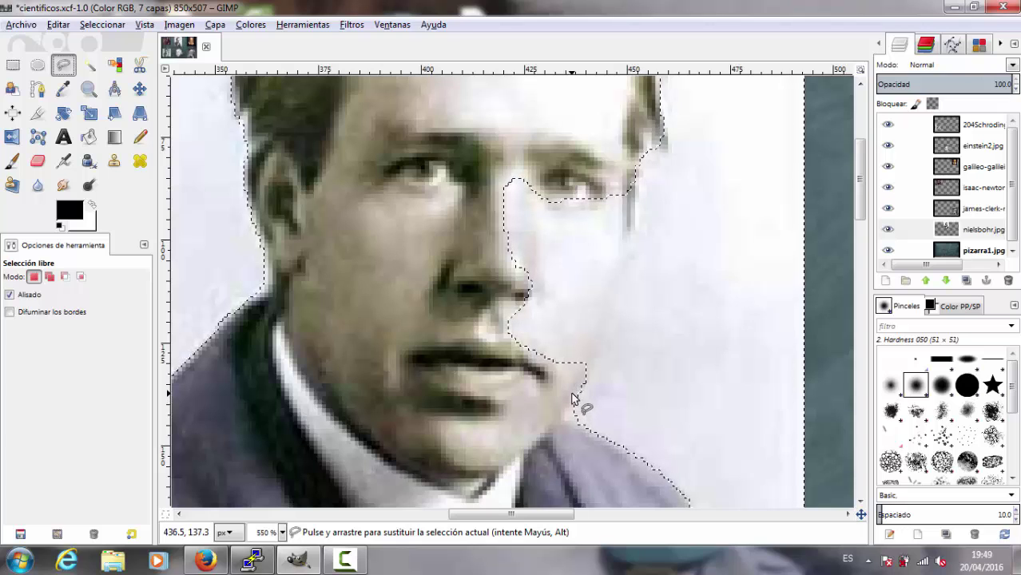
key(ctrl)
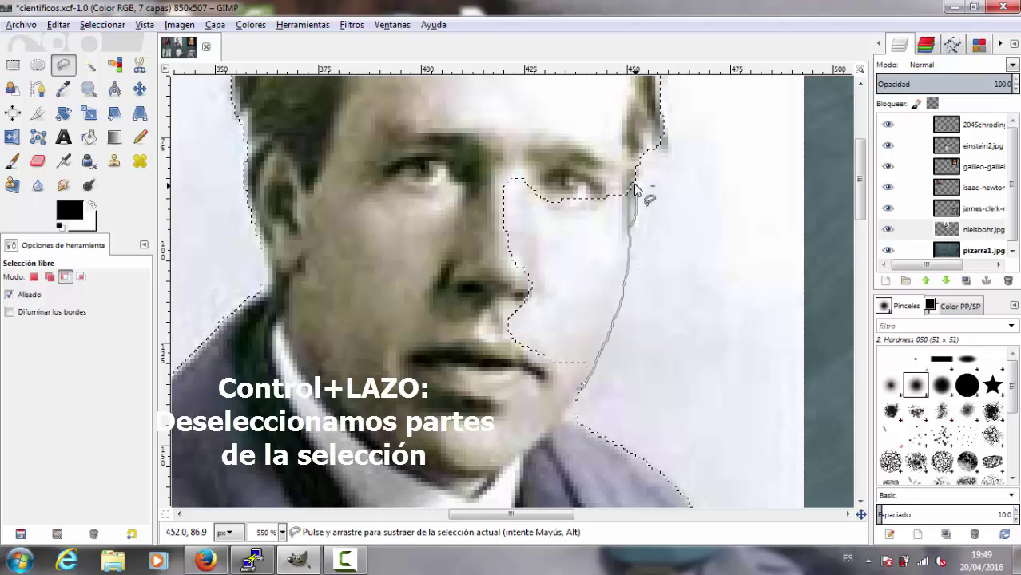
drag(635, 189, 636, 168)
drag(508, 140, 436, 338)
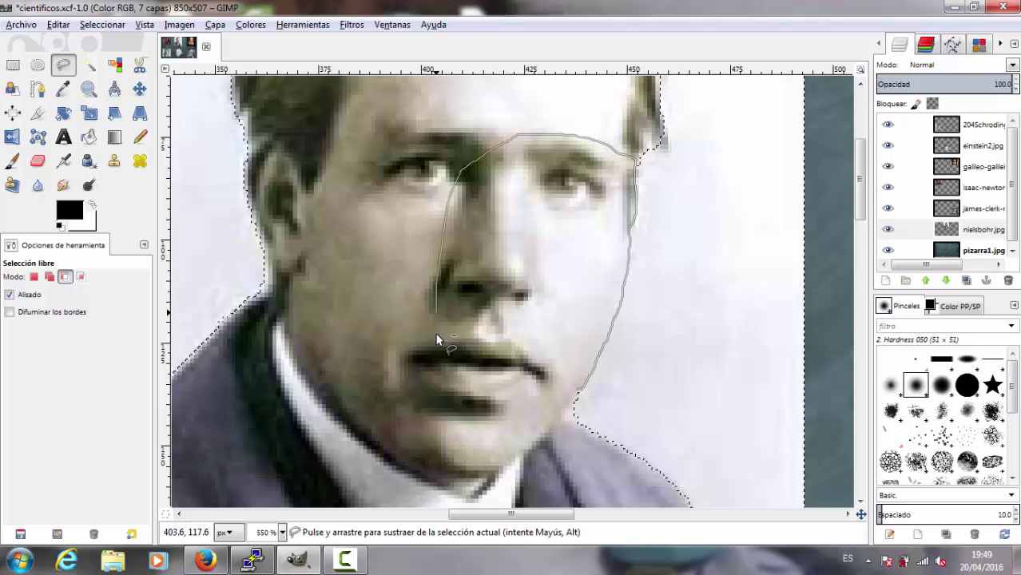
click(577, 389)
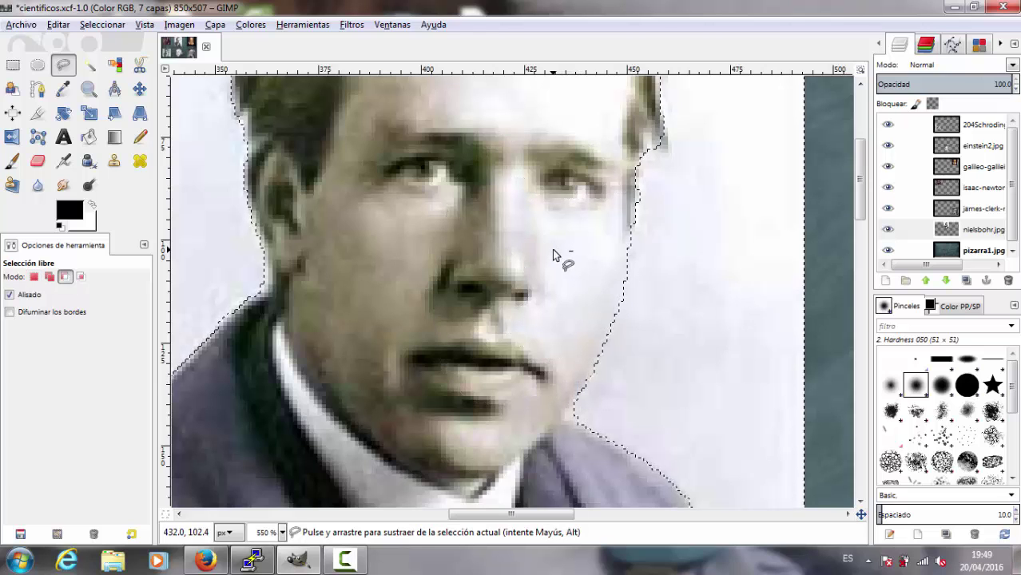
scroll(552, 254, down, 1)
scroll(550, 255, down, 2)
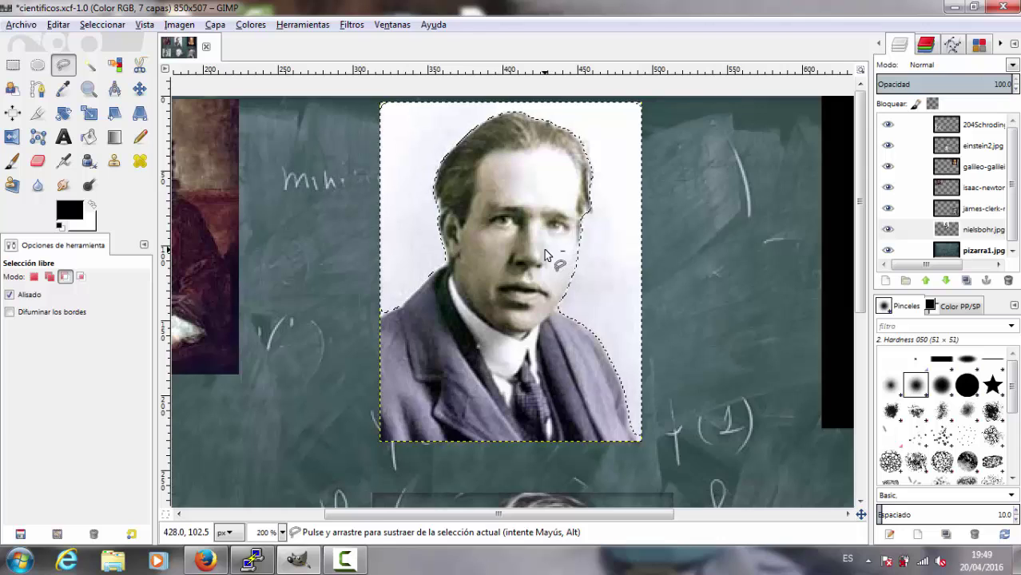
Delete Bohr's selected white backdrop so his head sits on the chalkboard
scroll(548, 252, up, 1)
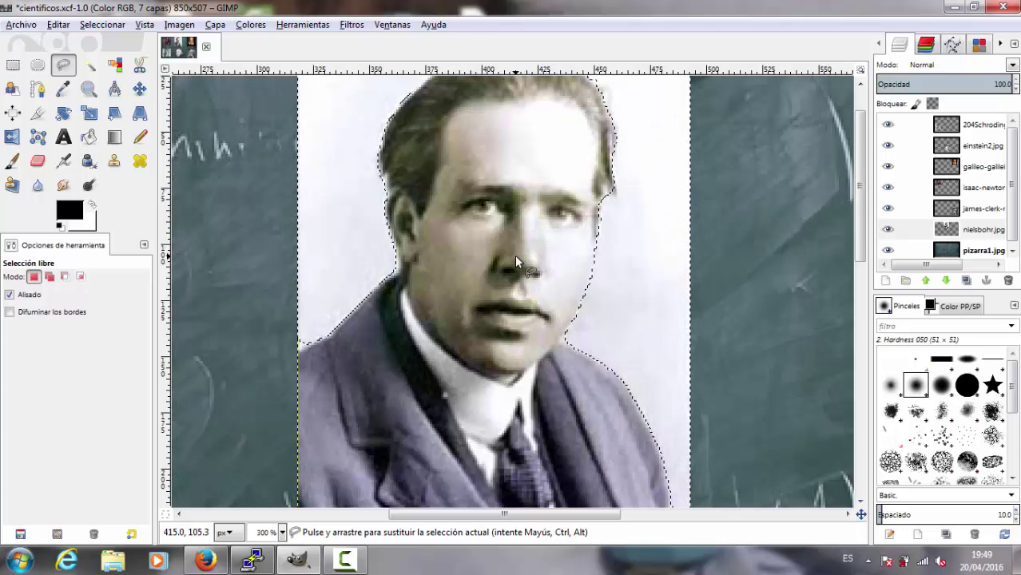
key(Delete)
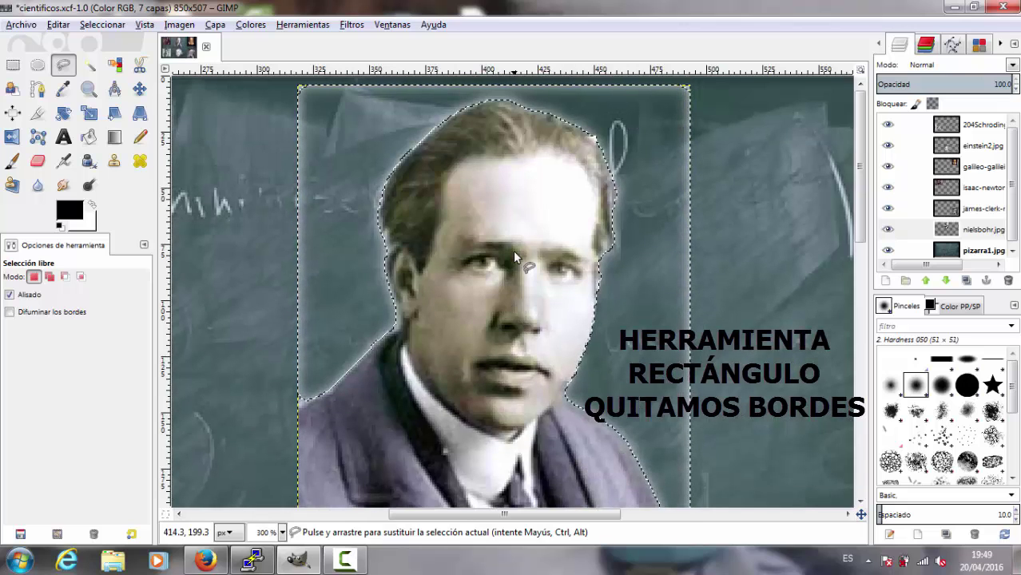
key(ctrl)
ctrl+scroll(513, 250, down, 1)
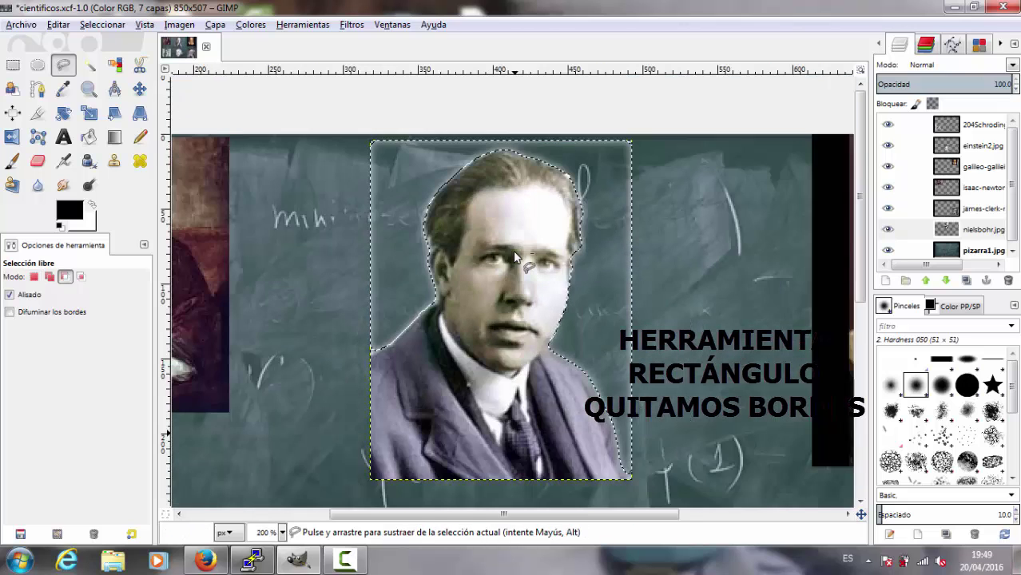
ctrl+scroll(513, 251, down, 1)
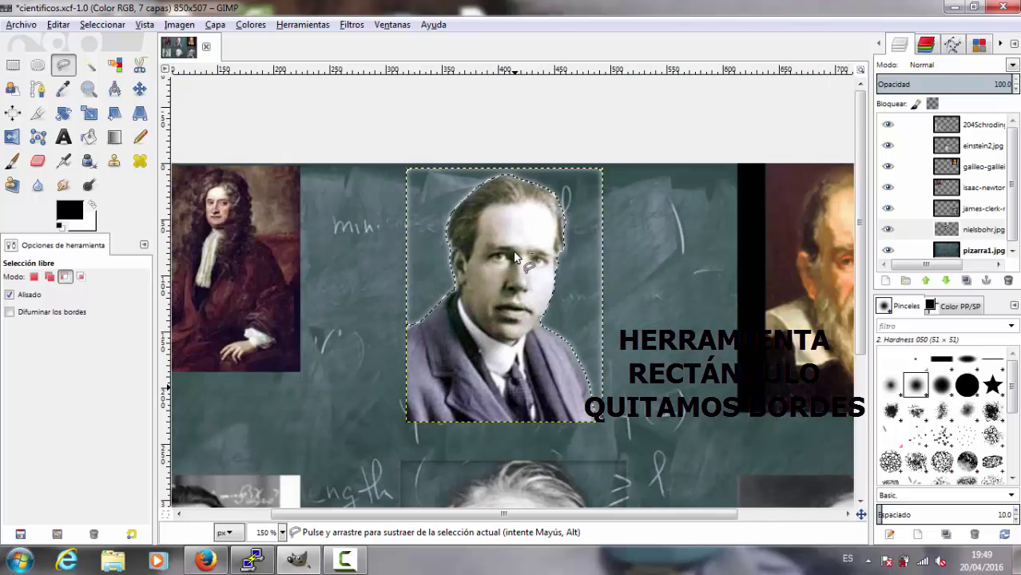
Rectangle-select the leftover strips along the portrait's left and top edges
click(14, 66)
drag(372, 148, 427, 327)
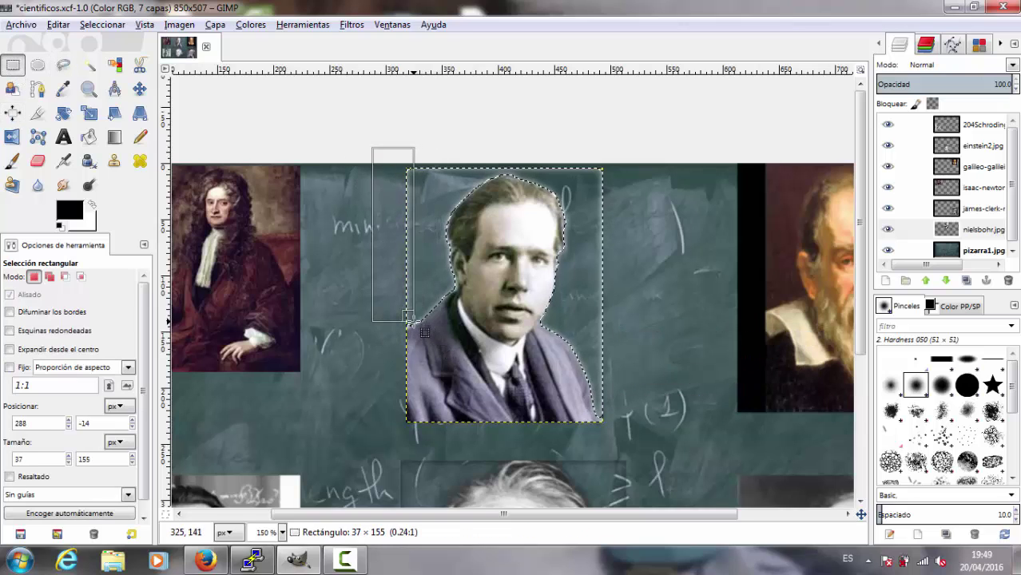
drag(411, 325, 411, 324)
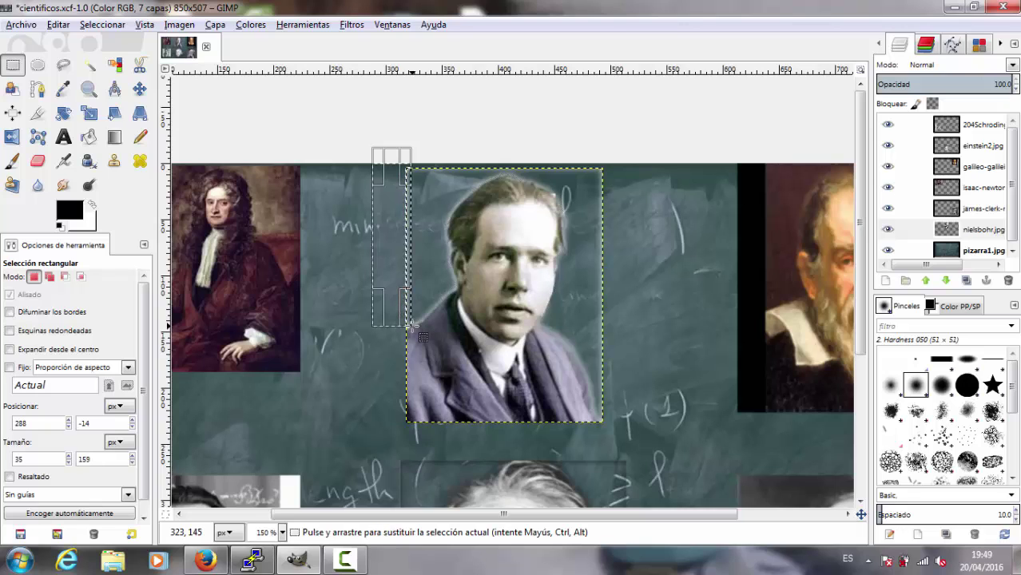
key(Return)
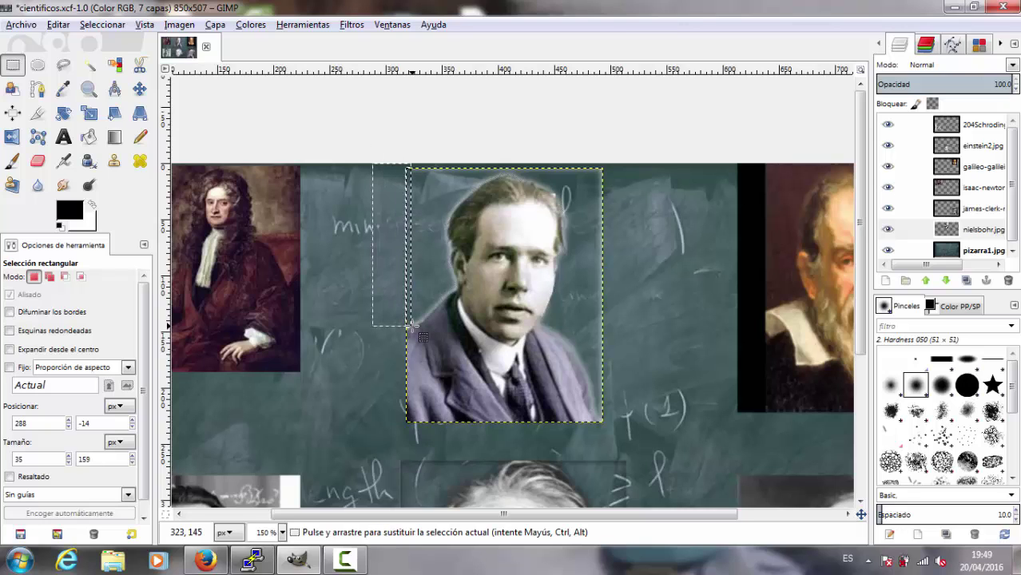
drag(374, 145, 616, 171)
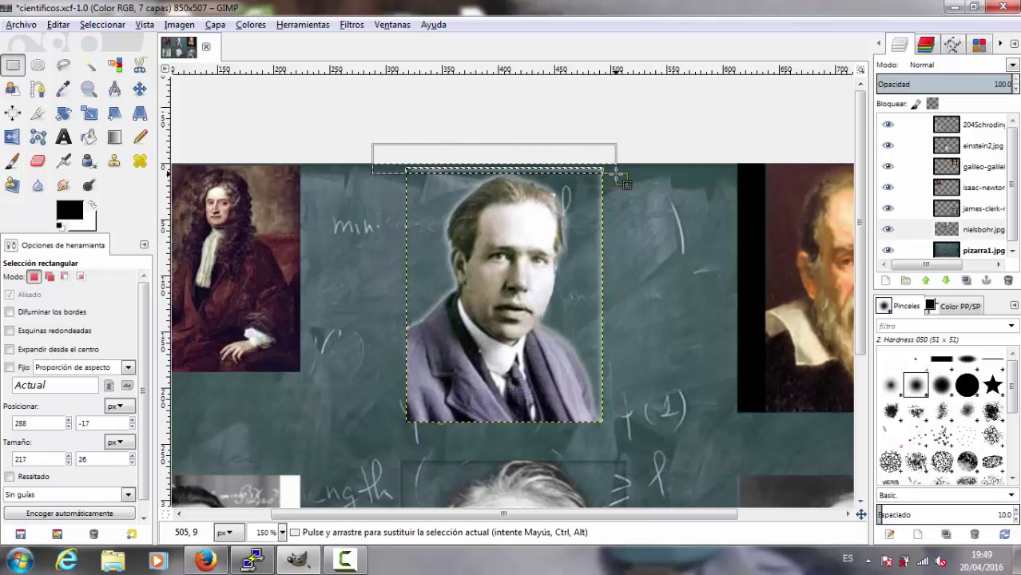
key(Return)
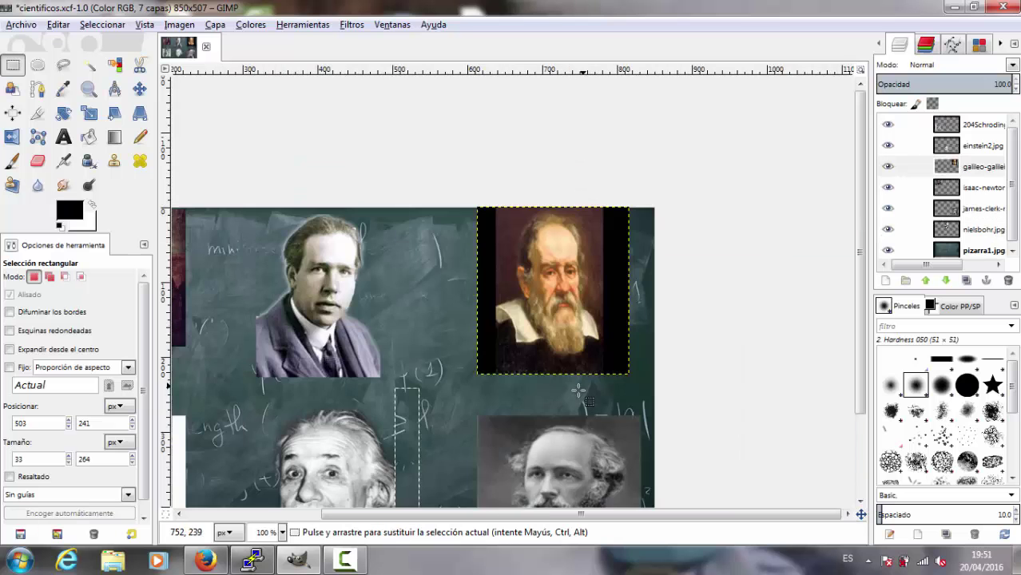
Select Galileo's dark brown backdrop by colour with feathered edges and a 39.8 threshold
ctrl+scroll(561, 360, up, 3)
scroll(691, 251, up, 3)
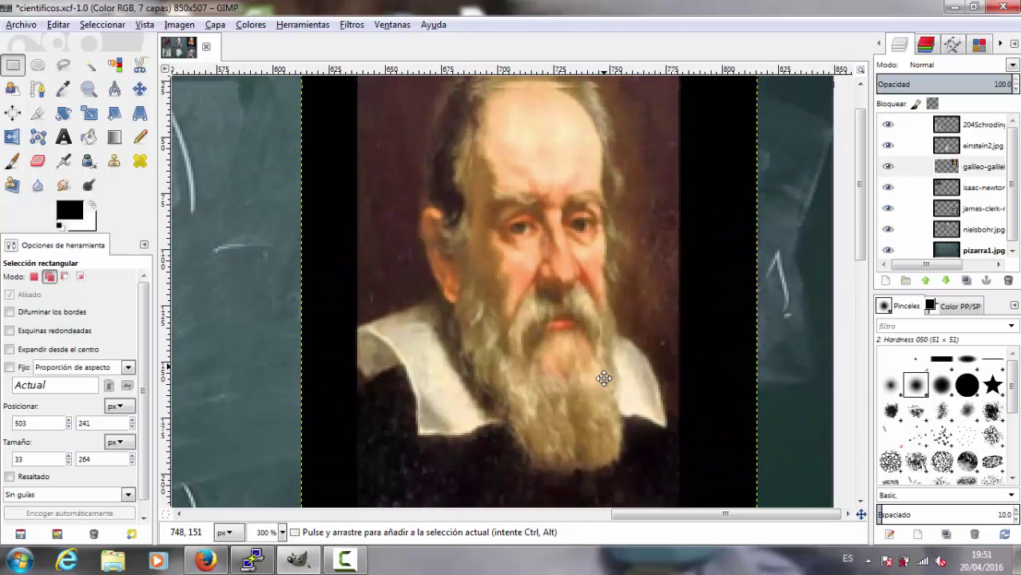
ctrl+scroll(597, 399, down, 1)
ctrl+scroll(578, 352, up, 1)
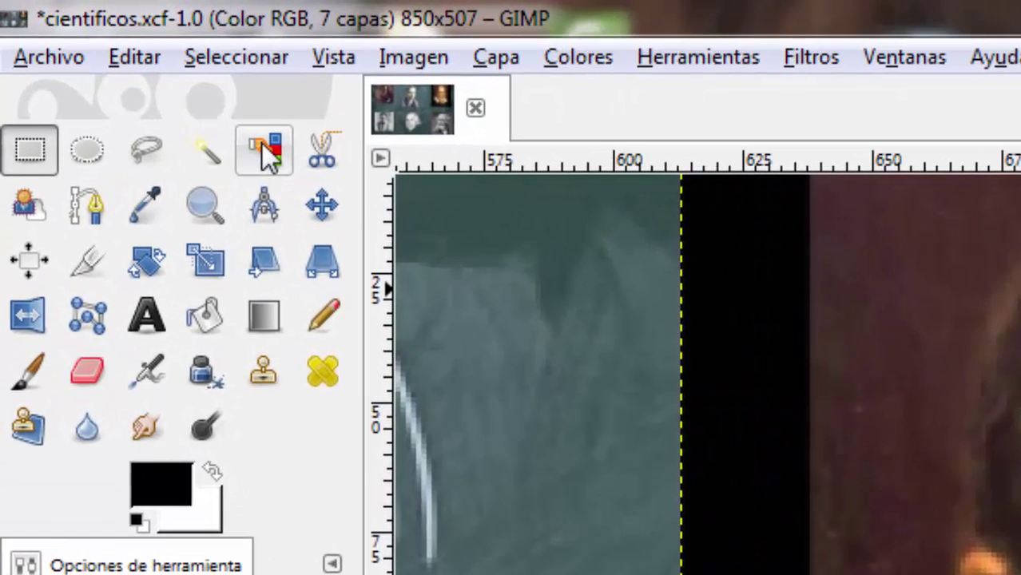
click(263, 144)
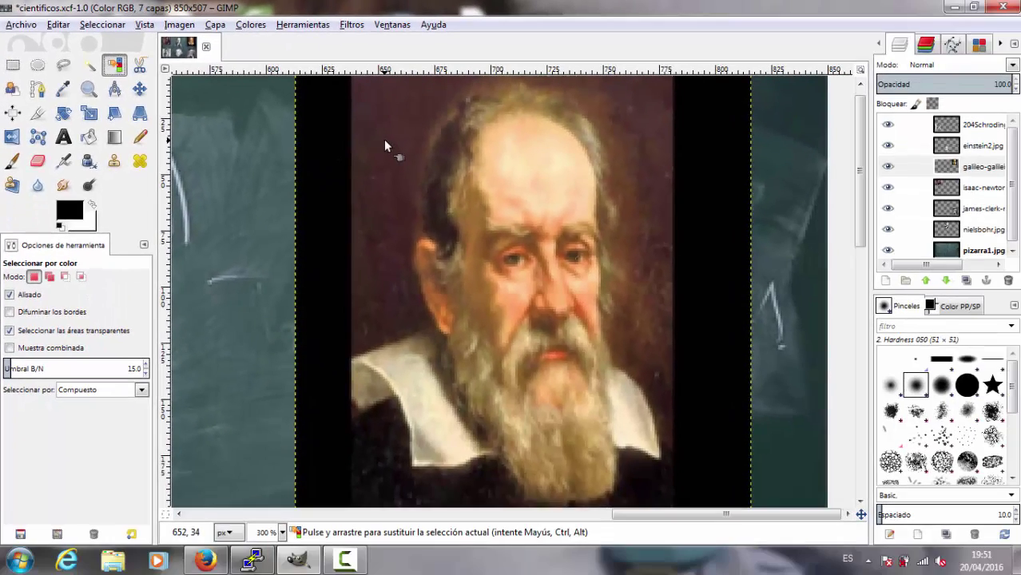
click(384, 147)
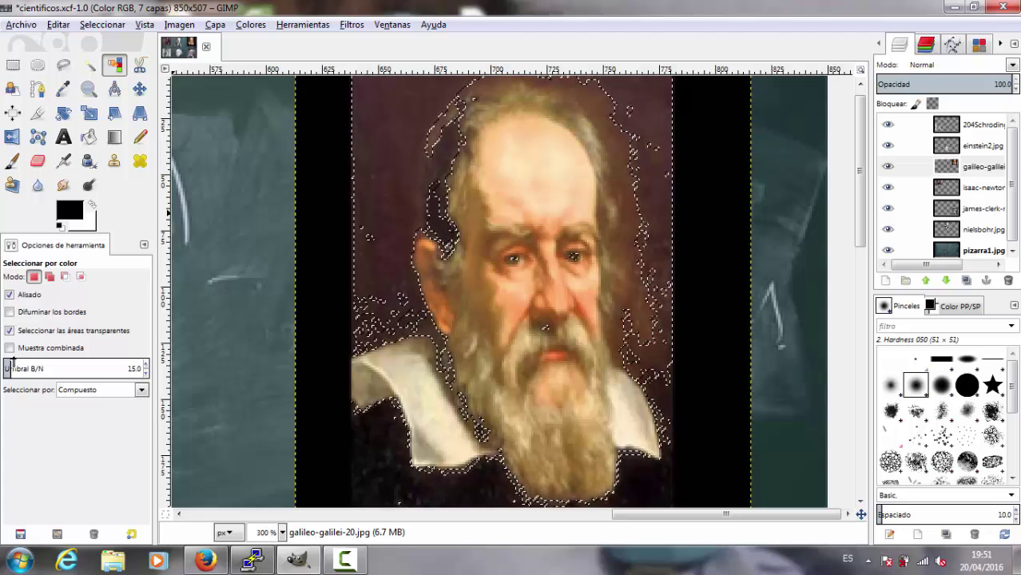
click(9, 312)
click(381, 130)
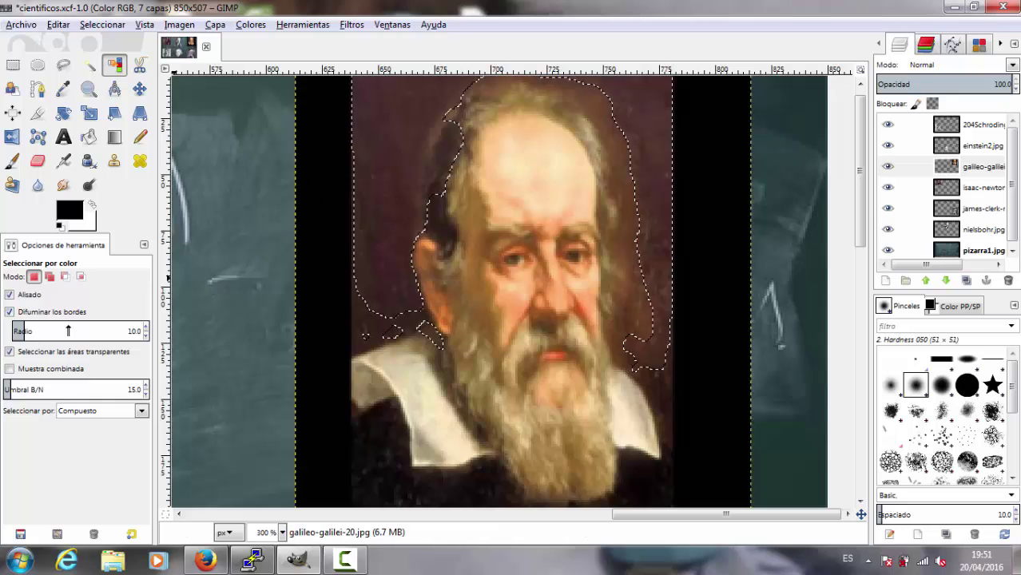
drag(22, 331, 45, 331)
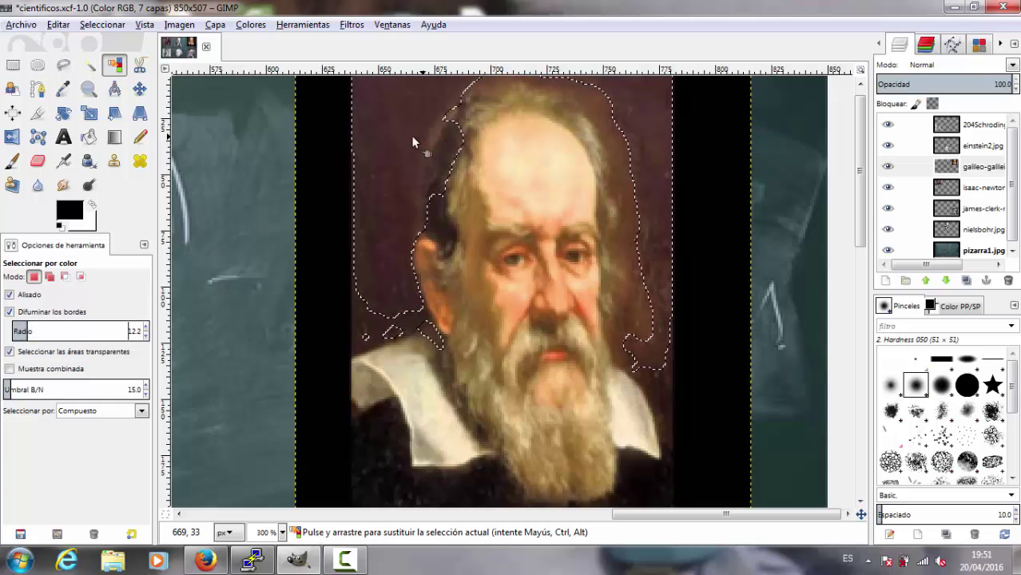
drag(411, 135, 382, 138)
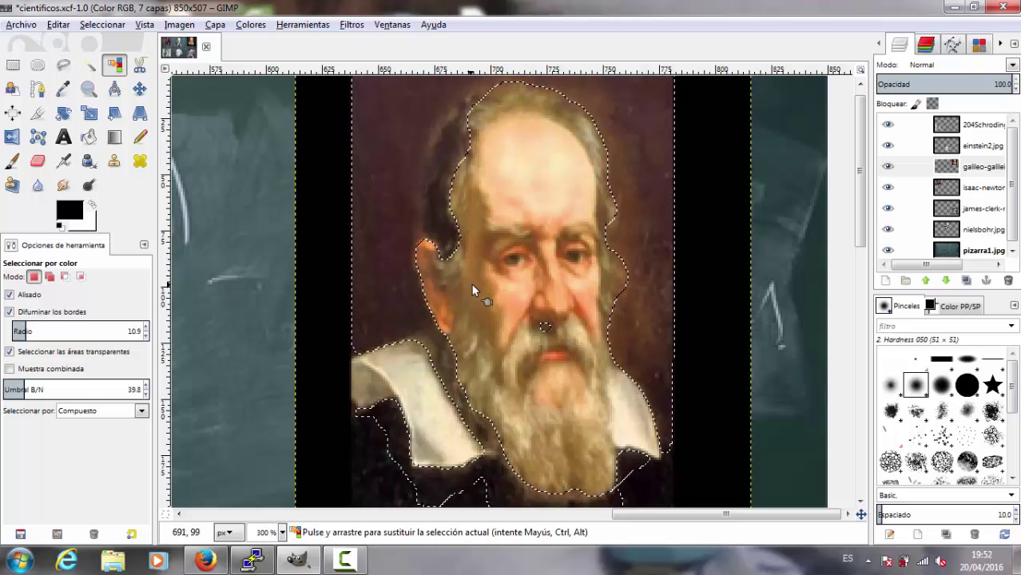
Take a 27×45 px rectangle around Galileo's nose out of the backdrop selection
click(12, 65)
mouse_move(509, 298)
mouse_down()
mouse_move(553, 357)
mouse_move(565, 353)
mouse_up()
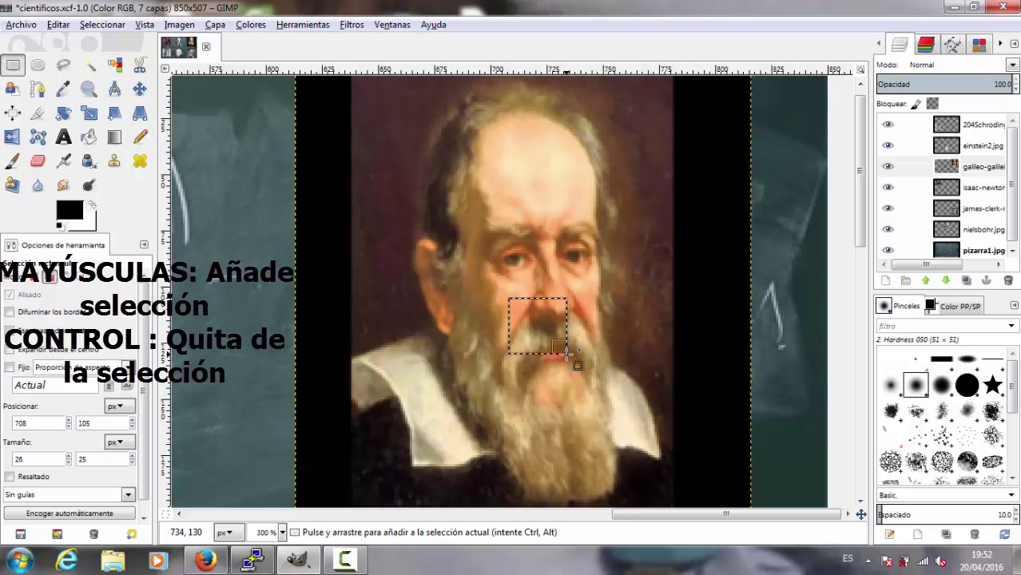
key(ctrl+z)
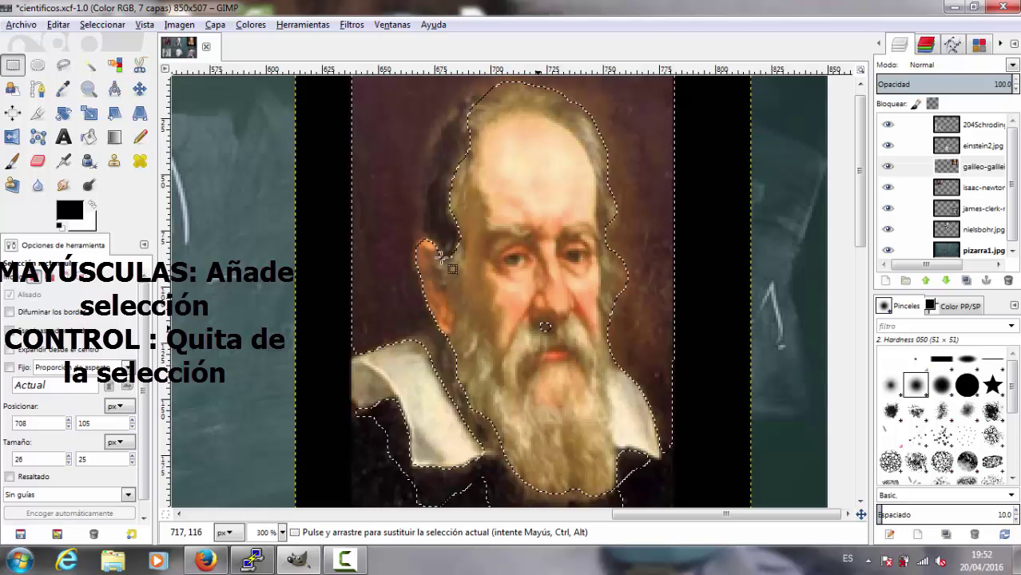
drag(529, 302, 565, 353)
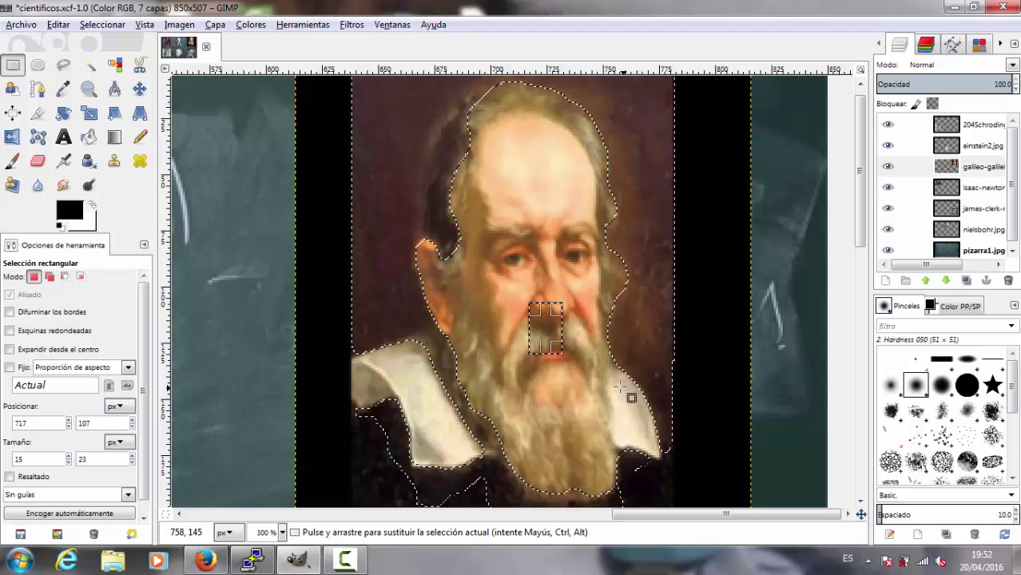
key(ctrl)
drag(511, 284, 573, 391)
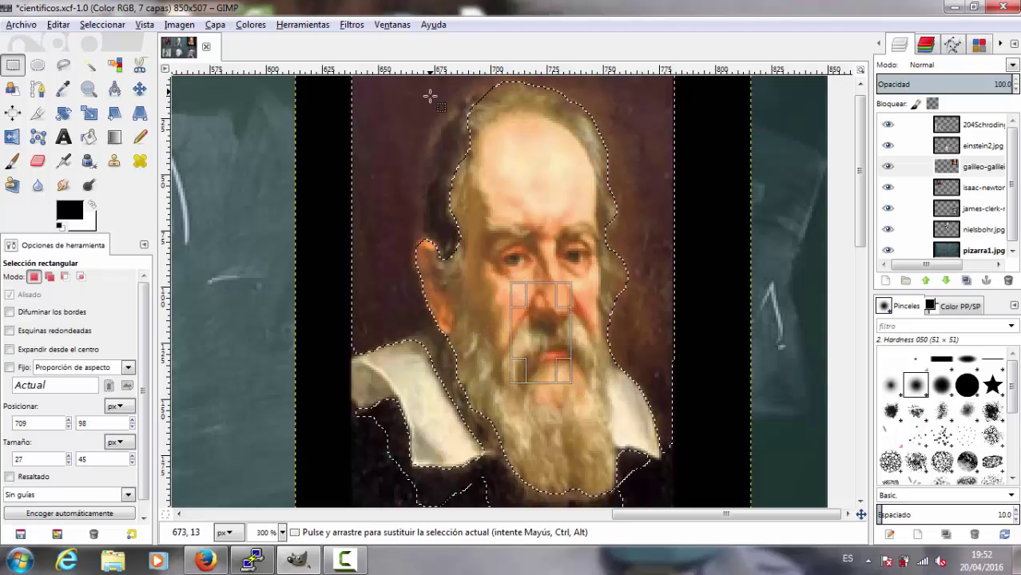
key(ctrl)
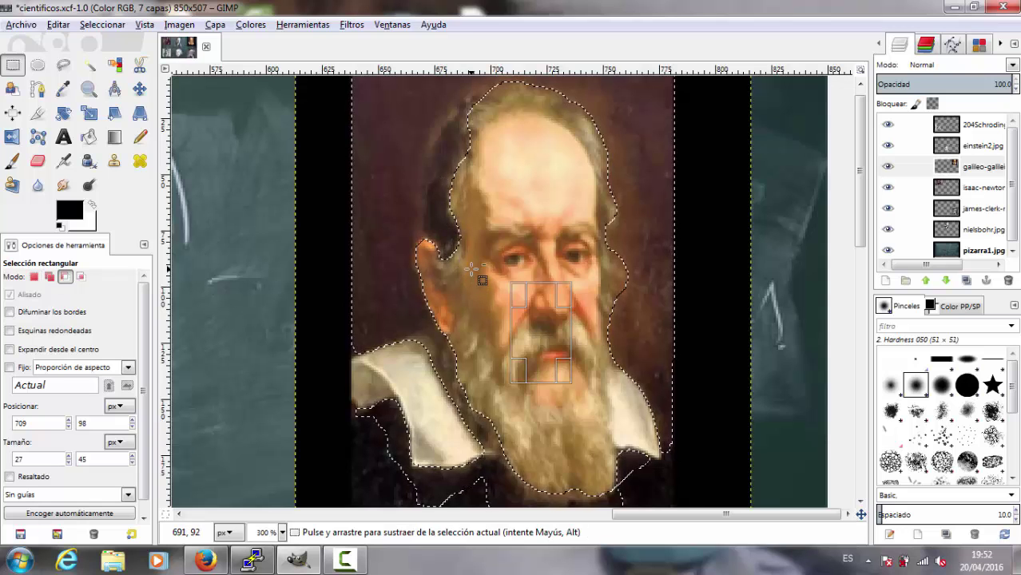
Zoom in on Galileo's face and bring the top of his head into view
scroll(472, 269, up, 1)
scroll(486, 274, up, 1)
key(shift)
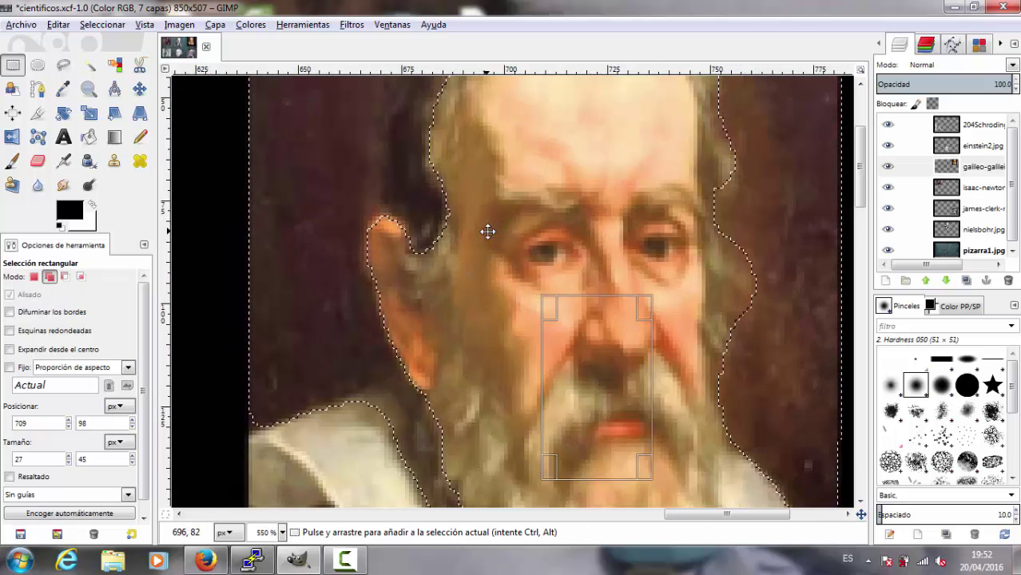
mouse_move(487, 231)
mouse_down()
mouse_move(532, 325)
mouse_move(522, 235)
mouse_move(538, 301)
mouse_move(570, 358)
mouse_move(588, 428)
mouse_move(580, 432)
mouse_up()
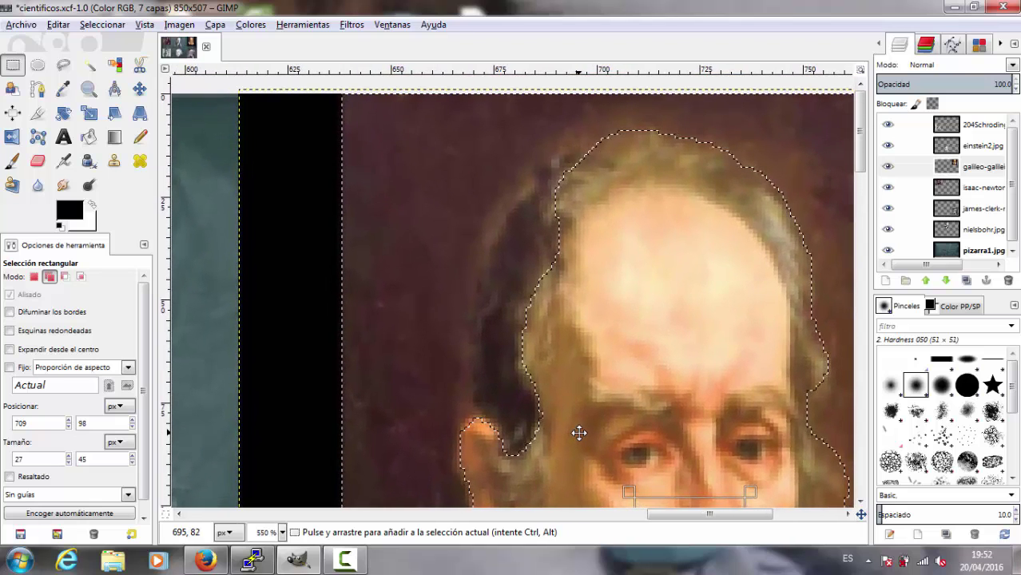
Lasso around Galileo's head with Free Select, undoing a wrong subtraction at the hairline
click(63, 67)
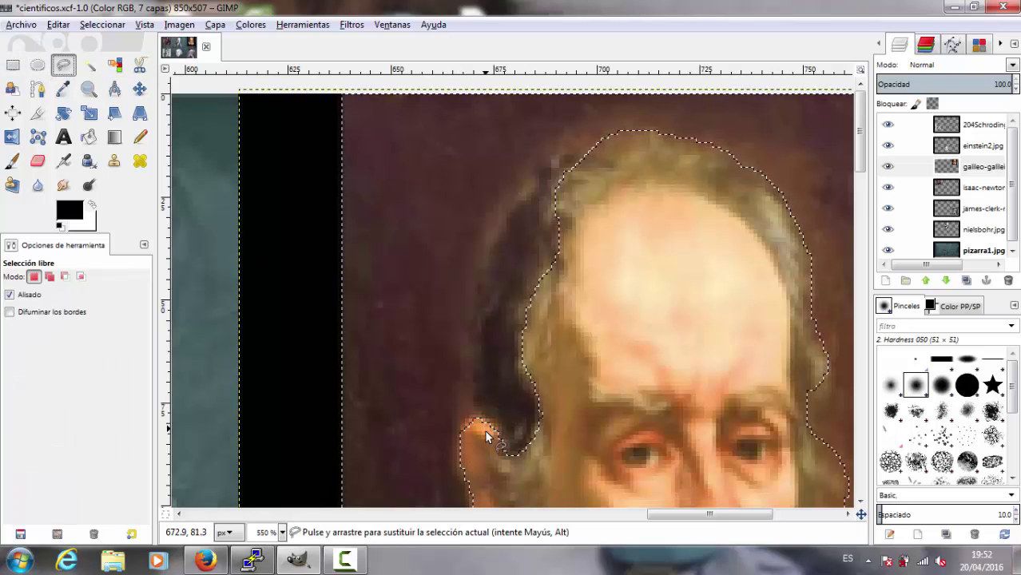
key(ctrl)
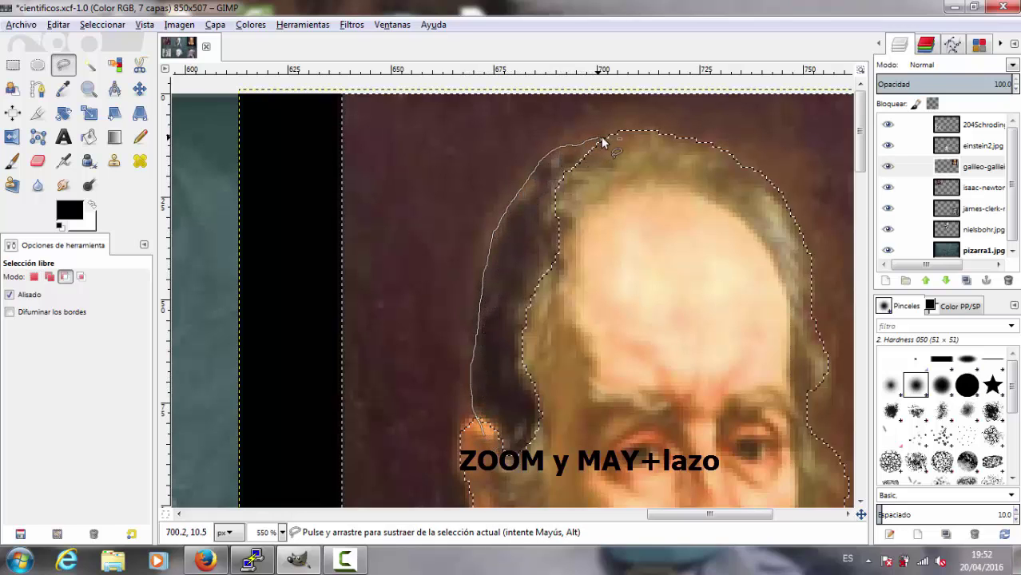
drag(626, 135, 647, 142)
drag(635, 283, 558, 472)
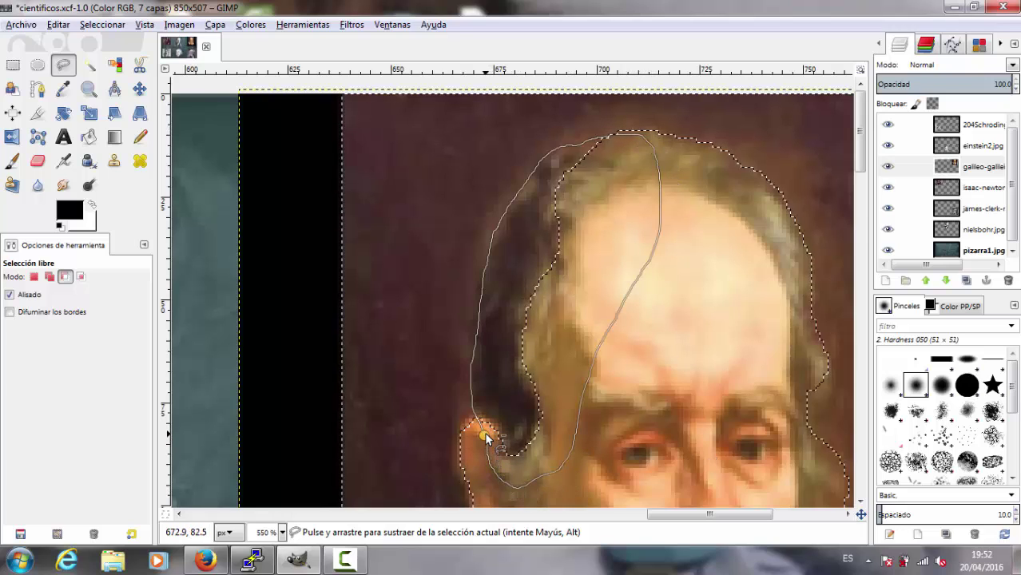
key(ctrl+z)
scroll(548, 392, down, 3)
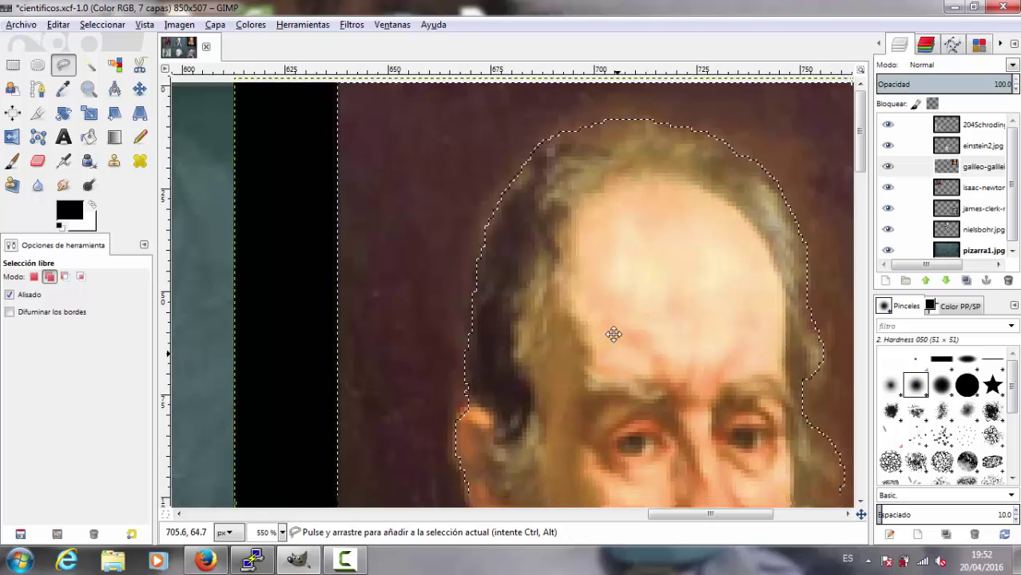
scroll(559, 239, right, 3)
scroll(560, 240, down, 3)
scroll(643, 275, up, 2)
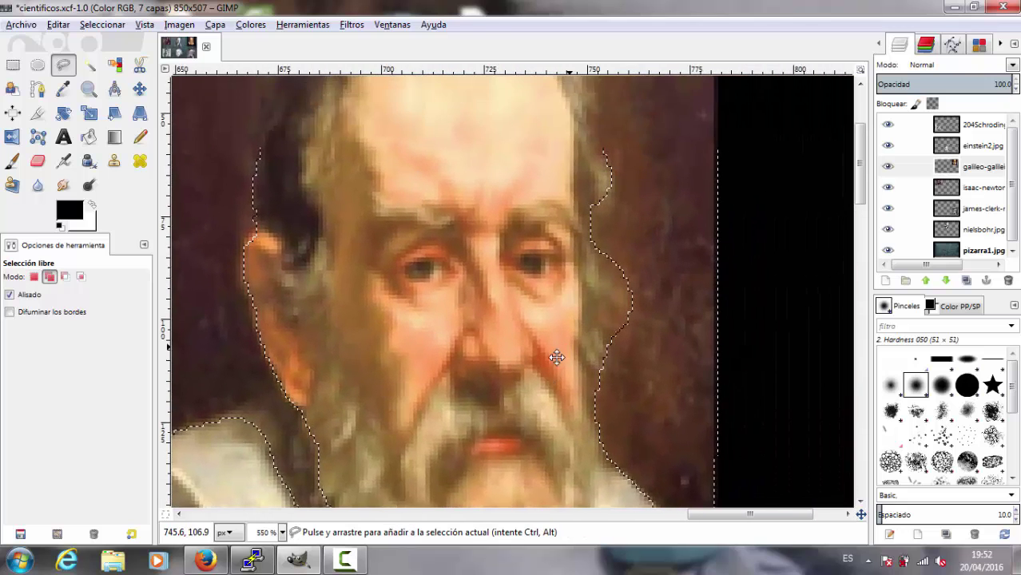
scroll(588, 340, up, 1)
scroll(588, 340, up, 1)
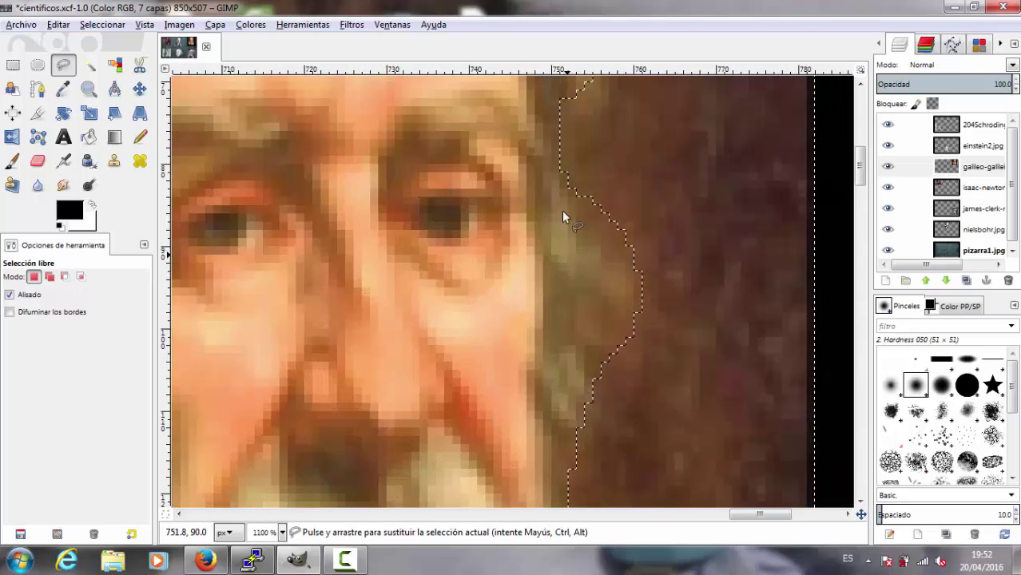
Add the hair edge beside Galileo's cheek to the freehand selection
shift+click(582, 169)
drag(562, 201, 577, 223)
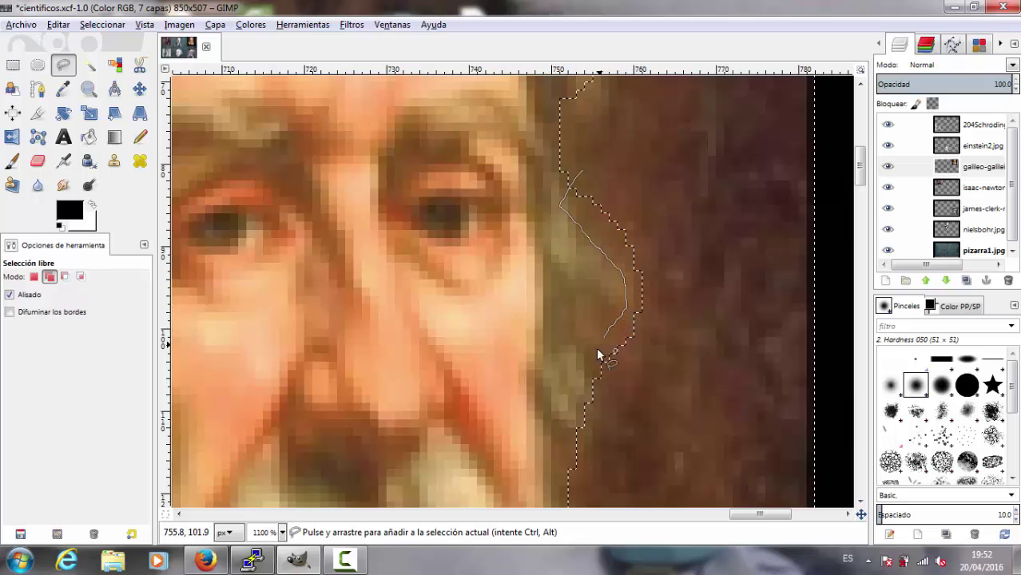
click(583, 173)
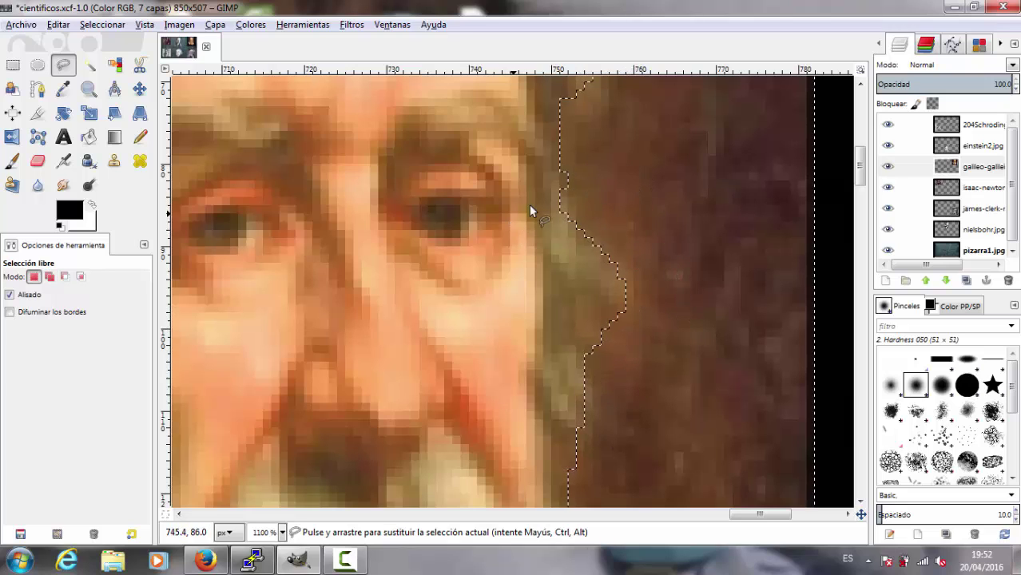
scroll(547, 206, down, 3)
scroll(547, 205, down, 5)
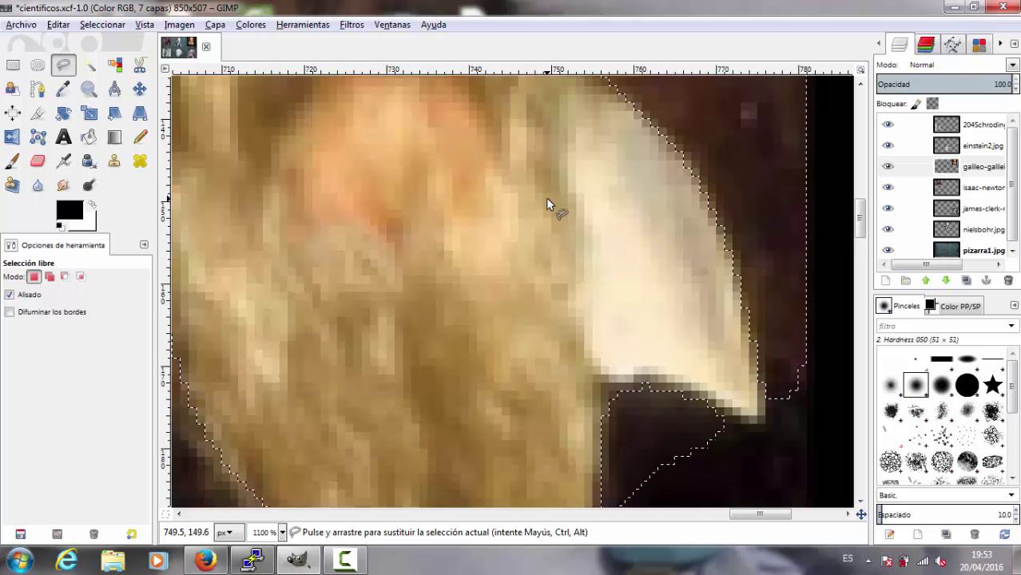
Invert the selection and delete the dark background behind Galileo
key(ctrl)
scroll(537, 202, down, 3)
scroll(486, 230, down, 2)
key(shift)
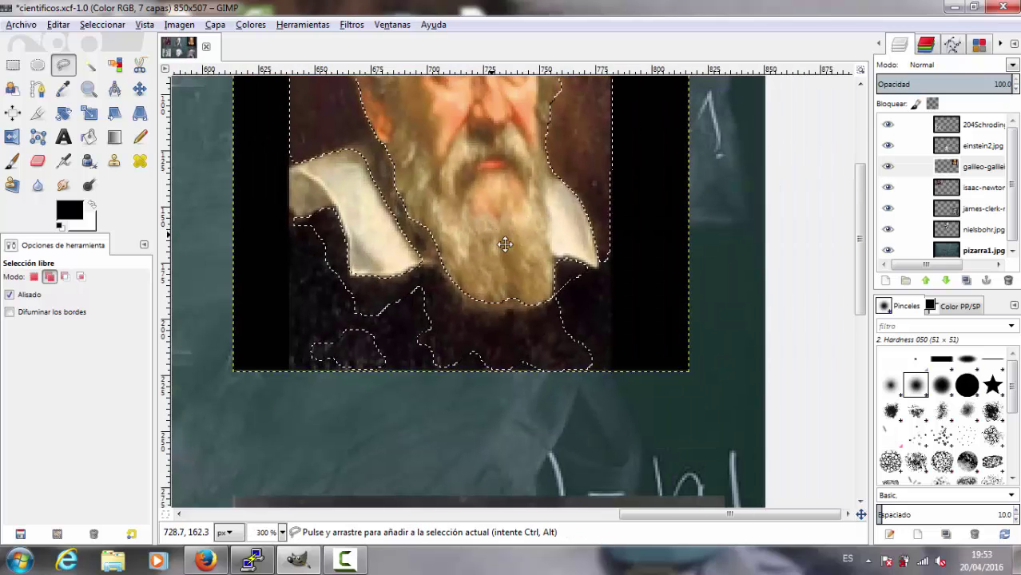
scroll(504, 241, up, 2)
scroll(539, 328, down, 1)
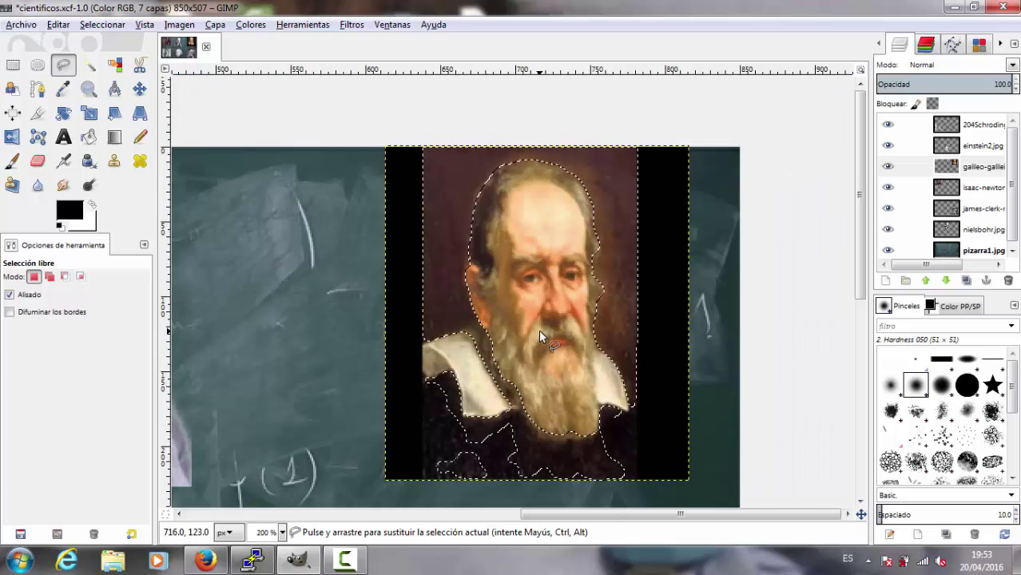
key(ctrl+i)
key(Delete)
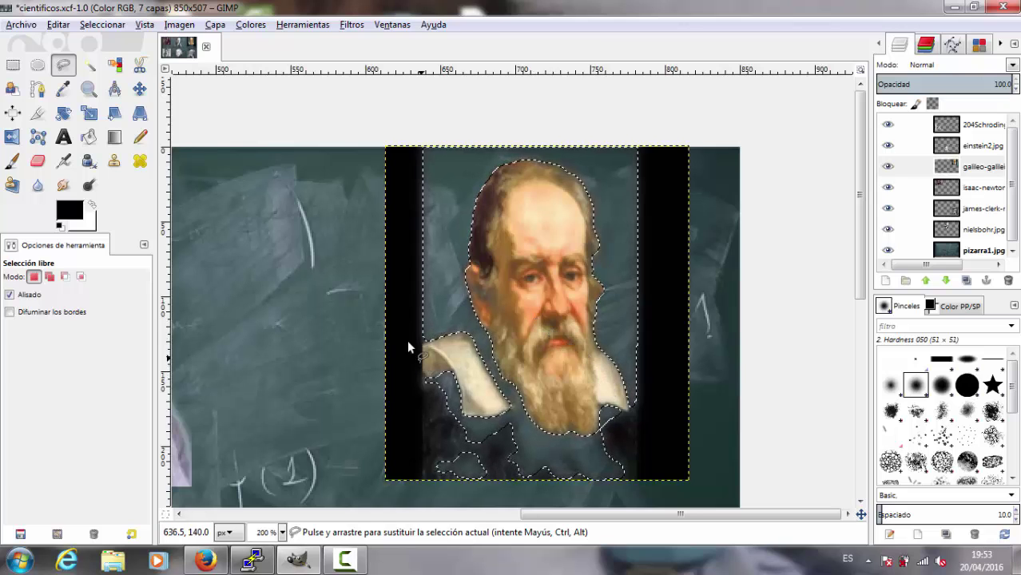
Select Galileo's pale collar and highlight areas by colour
click(115, 64)
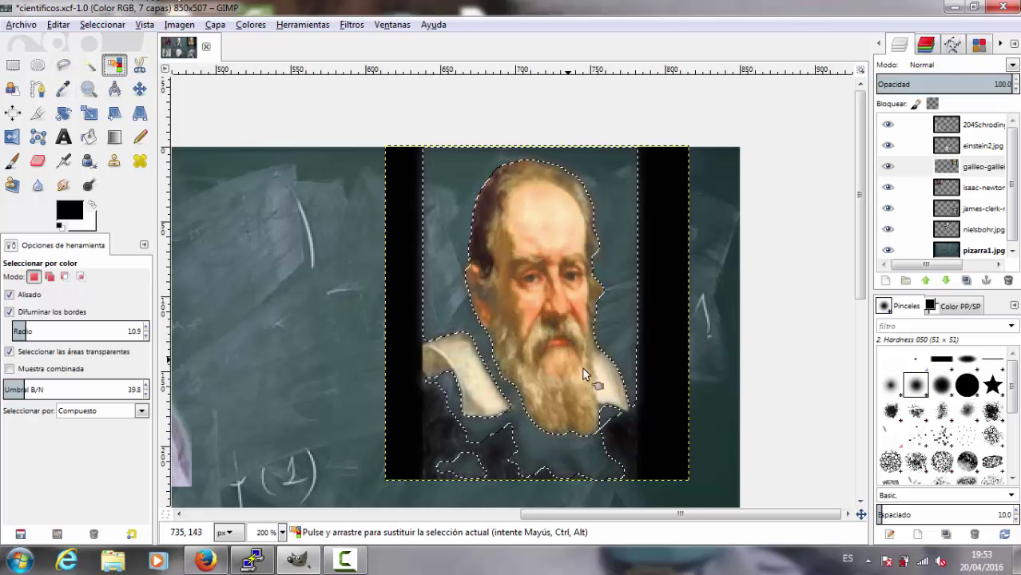
click(609, 386)
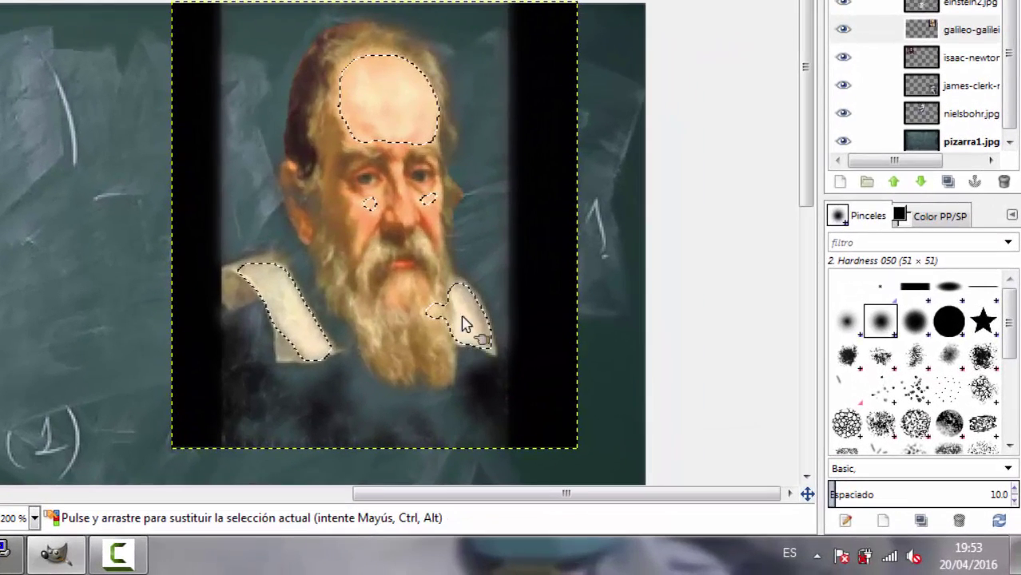
drag(466, 324, 380, 284)
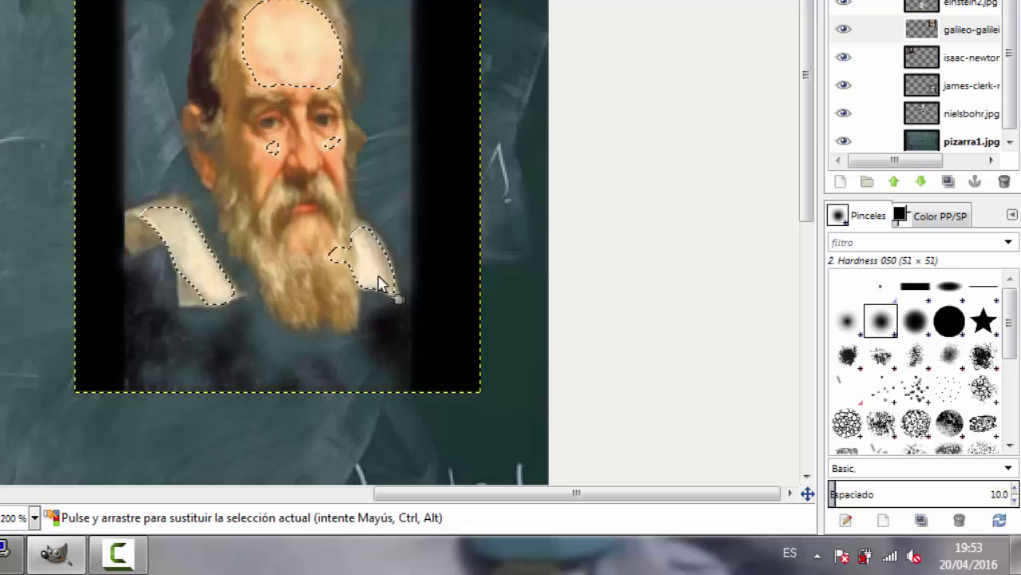
scroll(380, 284, up, 3)
scroll(377, 285, up, 2)
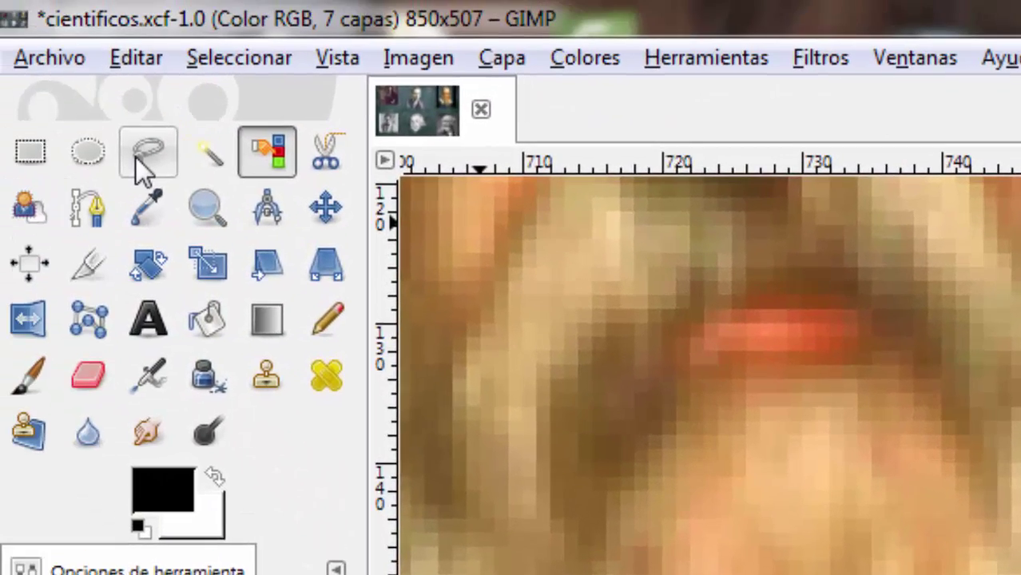
Lasso the leftover white patch beside the beard and delete it
click(40, 83)
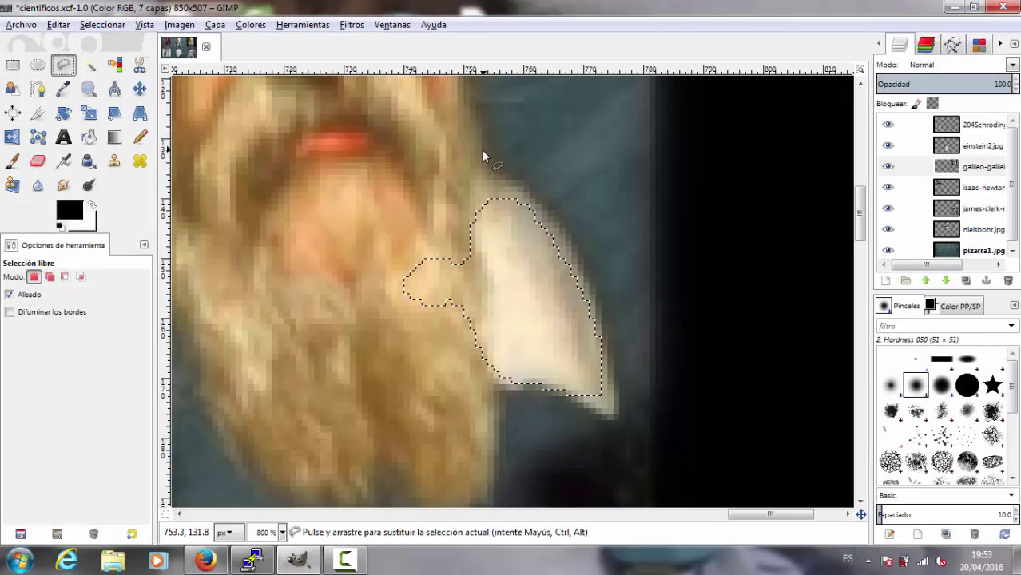
mouse_move(482, 151)
mouse_down()
mouse_move(467, 279)
mouse_move(490, 369)
mouse_up()
right_click(492, 218)
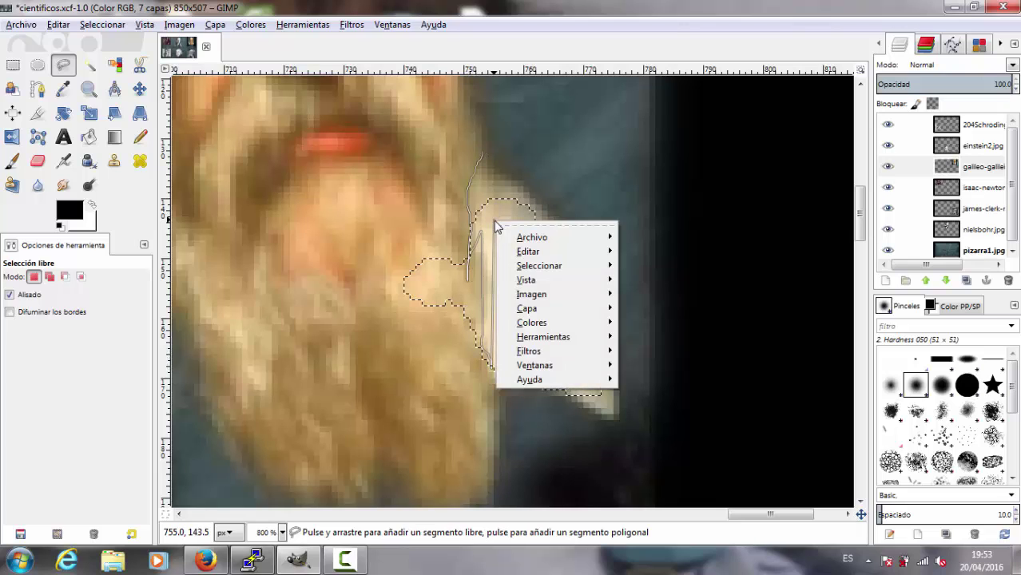
key(Escape)
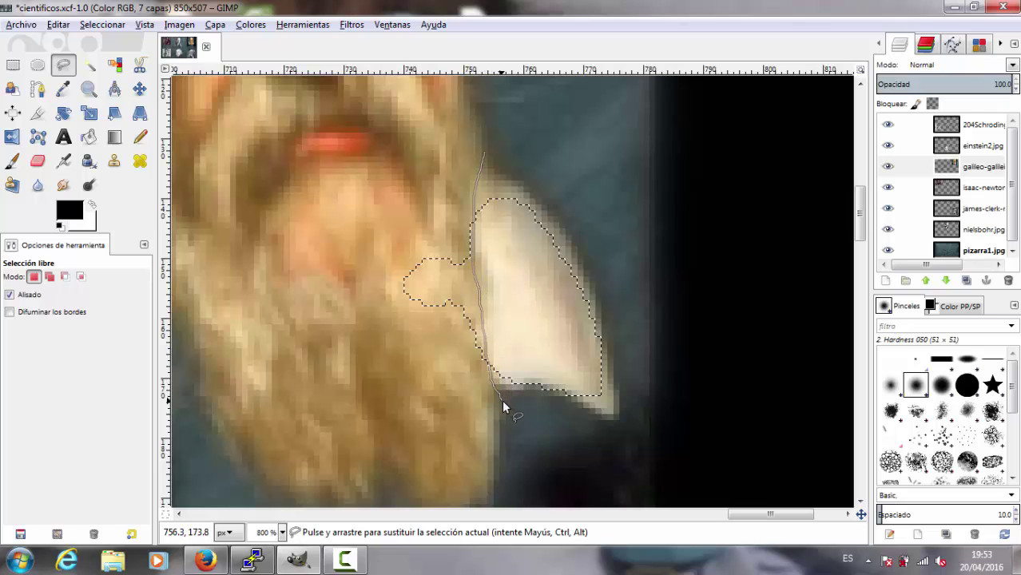
click(485, 150)
key(Delete)
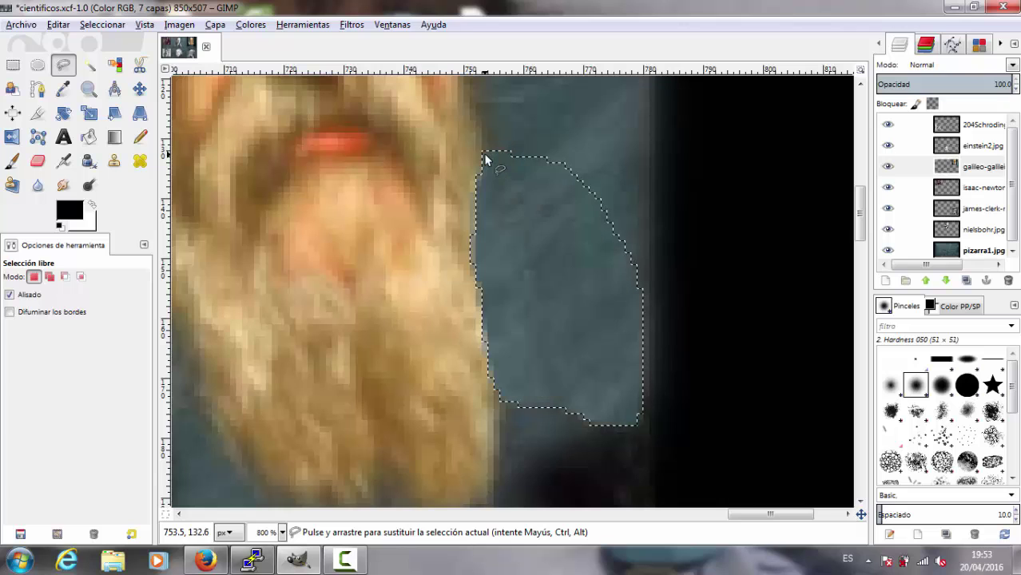
Outline the white collar beside Galileo's beard, erase it, and zoom out
scroll(512, 196, right, 3)
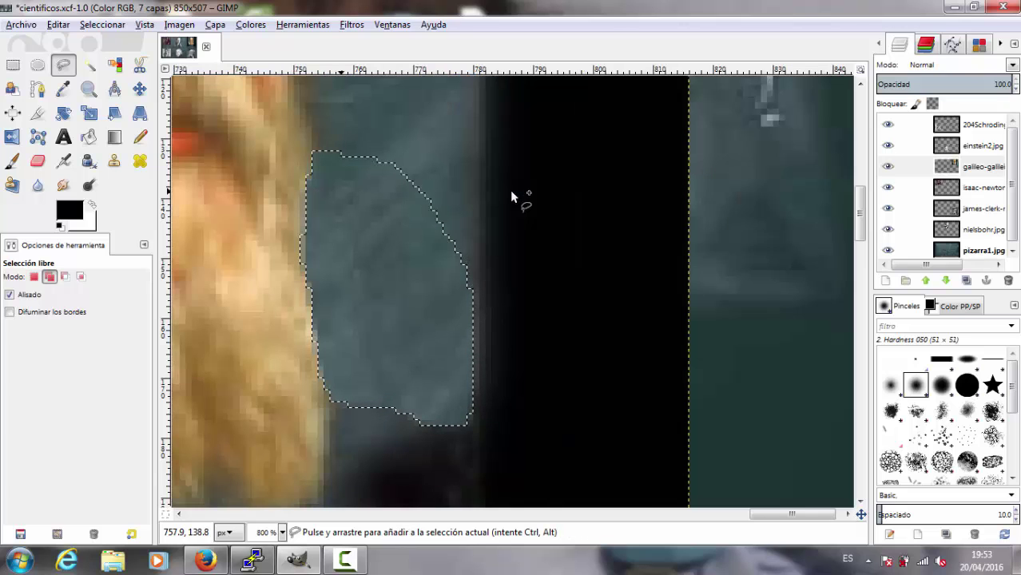
scroll(512, 195, left, 3)
scroll(512, 196, down, 2)
scroll(508, 198, down, 1)
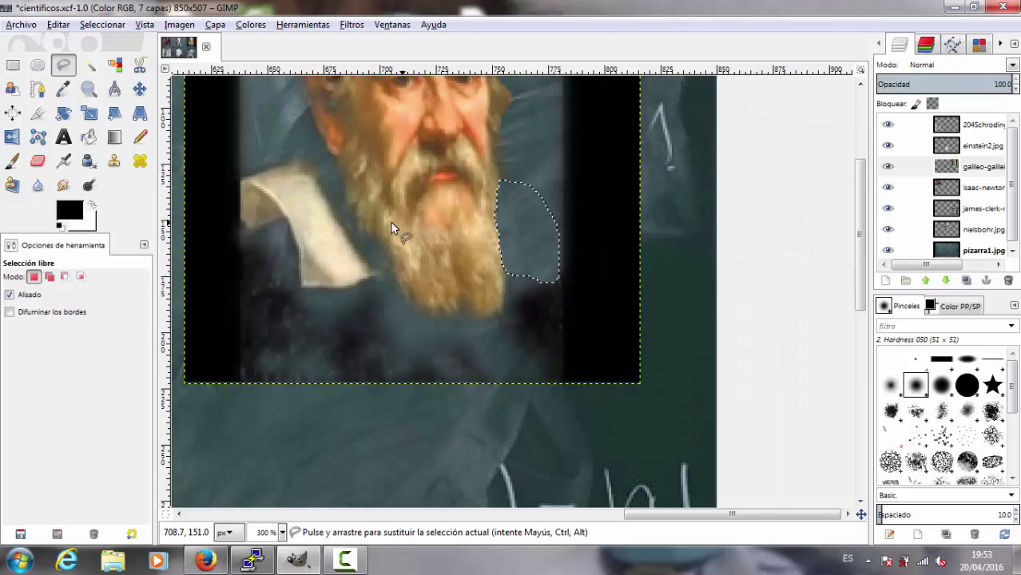
scroll(631, 241, left, 4)
scroll(579, 272, up, 3)
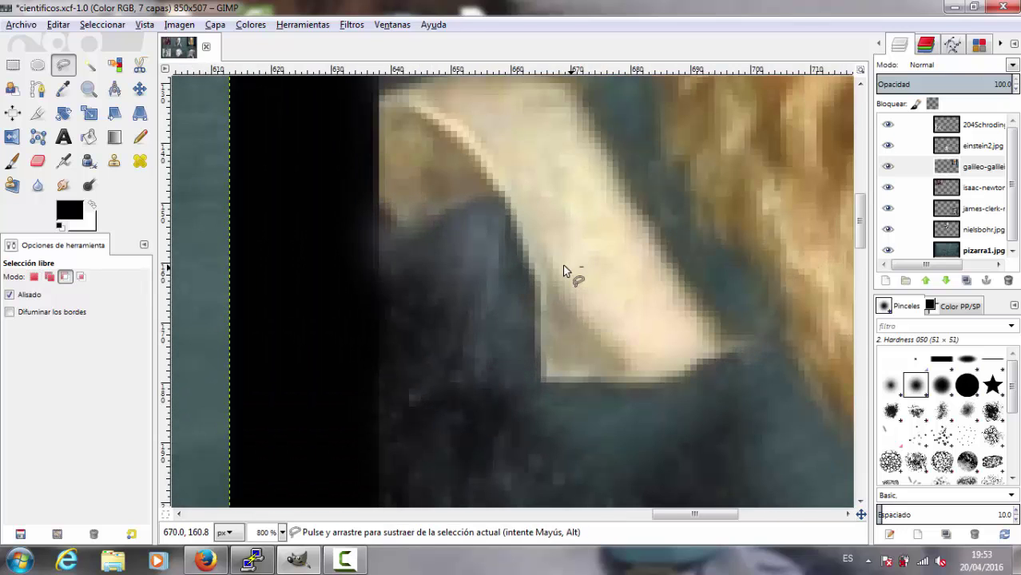
scroll(543, 287, up, 1)
scroll(504, 328, down, 1)
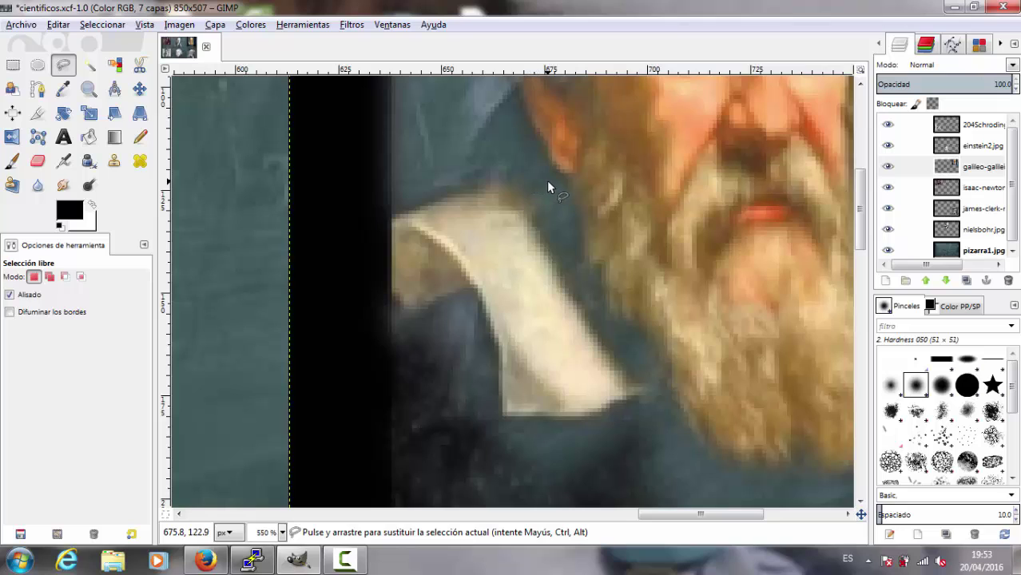
drag(549, 183, 364, 213)
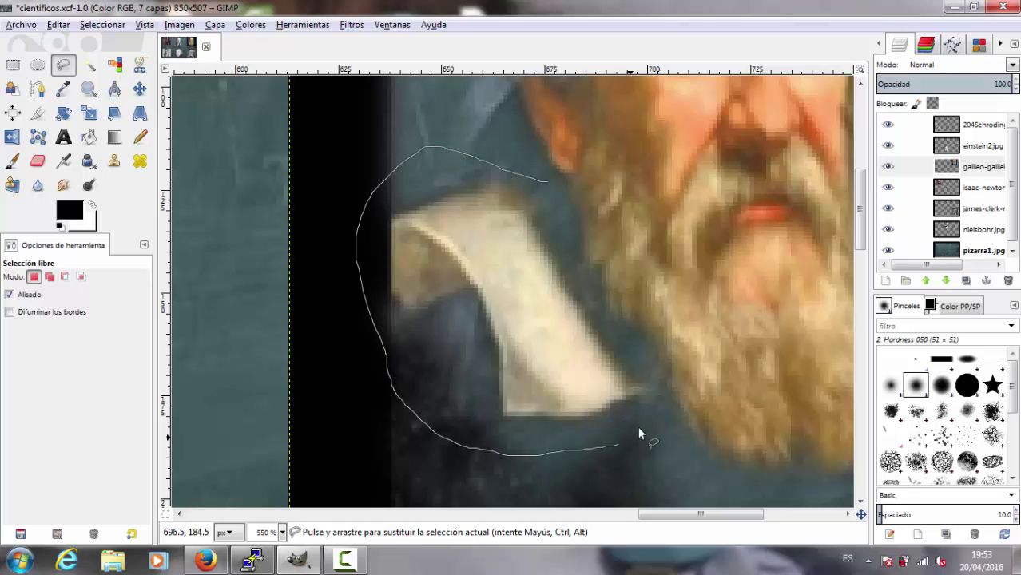
click(545, 183)
key(Delete)
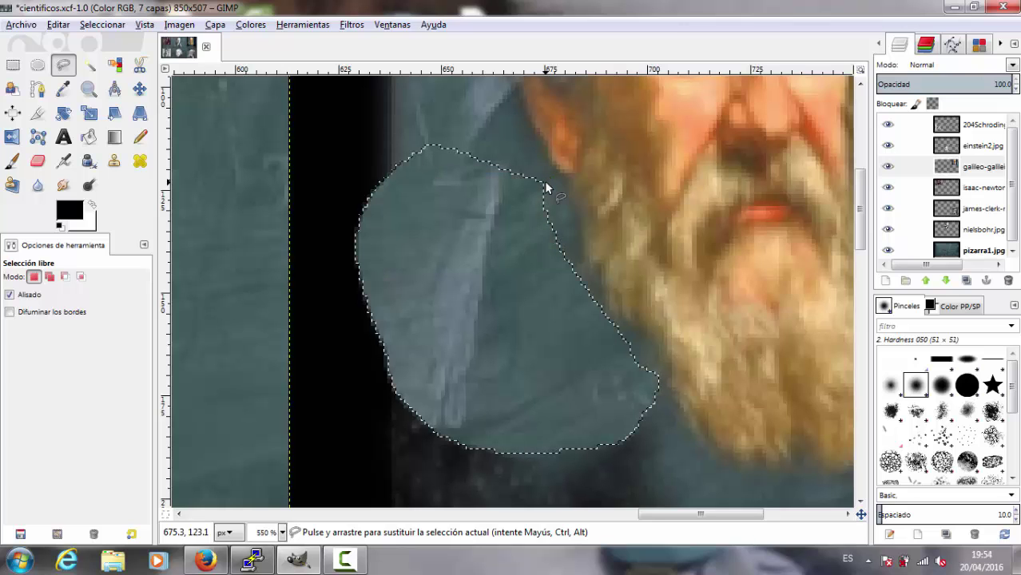
scroll(509, 228, down, 4)
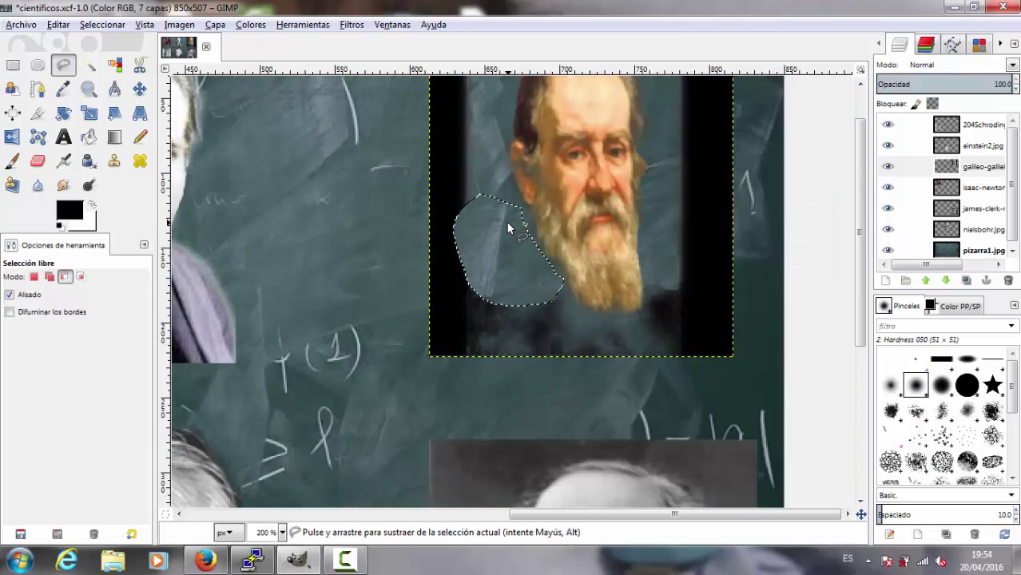
key(shift)
scroll(512, 227, down, 1)
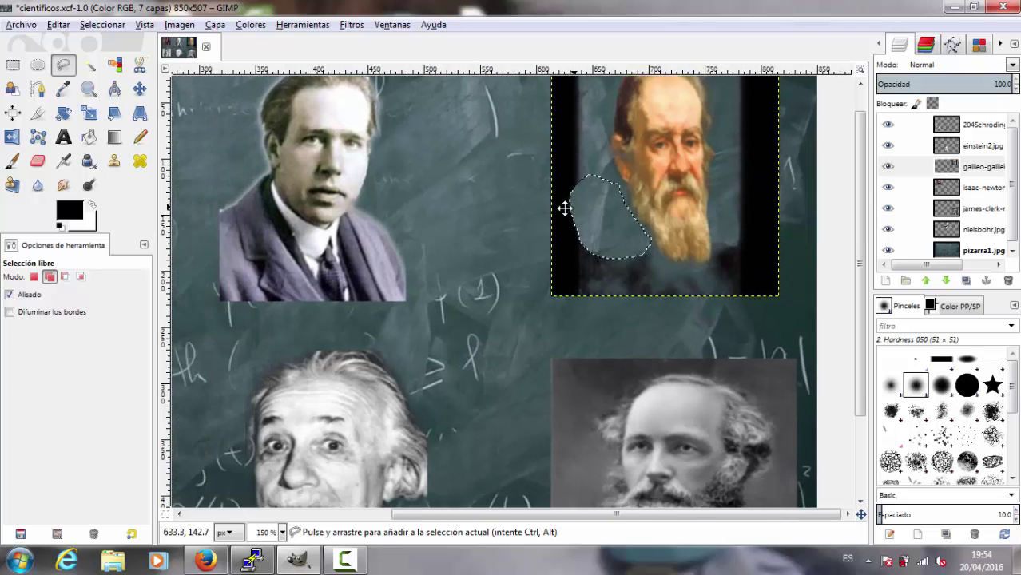
scroll(558, 221, down, 1)
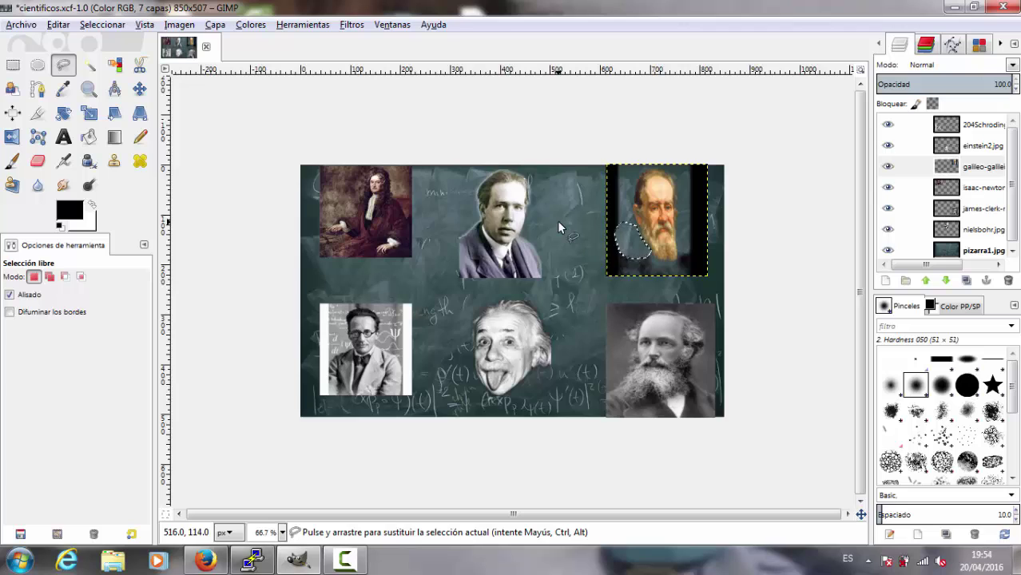
Delete the black background around Galileo's face, then lasso a strip along the layer's top edge
key(plus)
key(plus)
drag(502, 120, 502, 127)
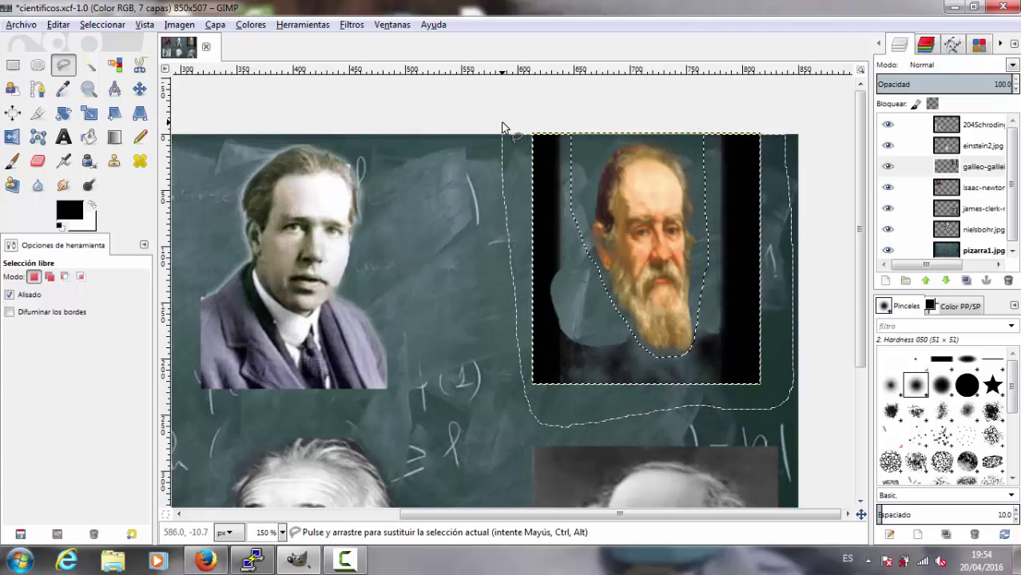
key(Delete)
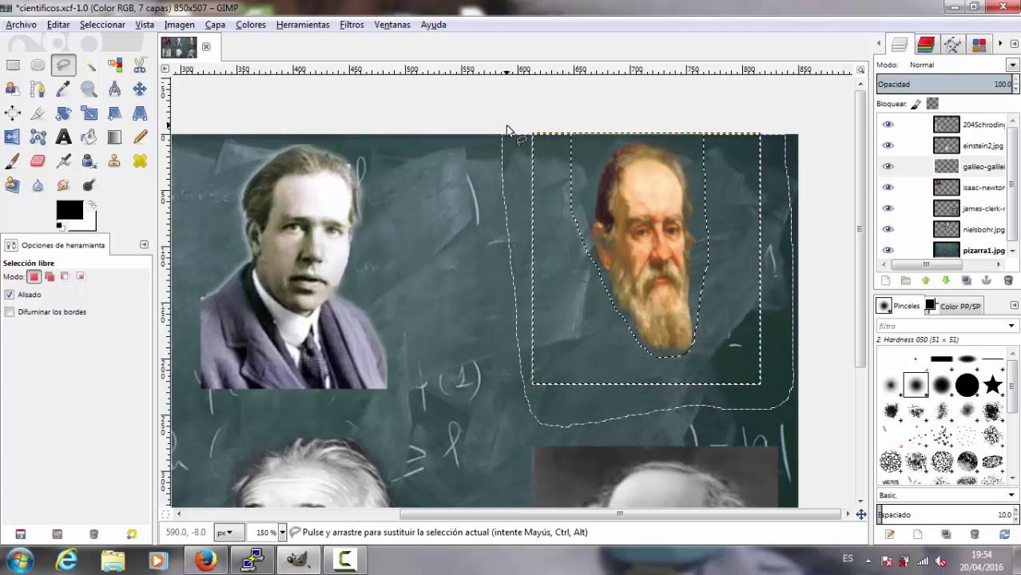
drag(495, 104, 612, 143)
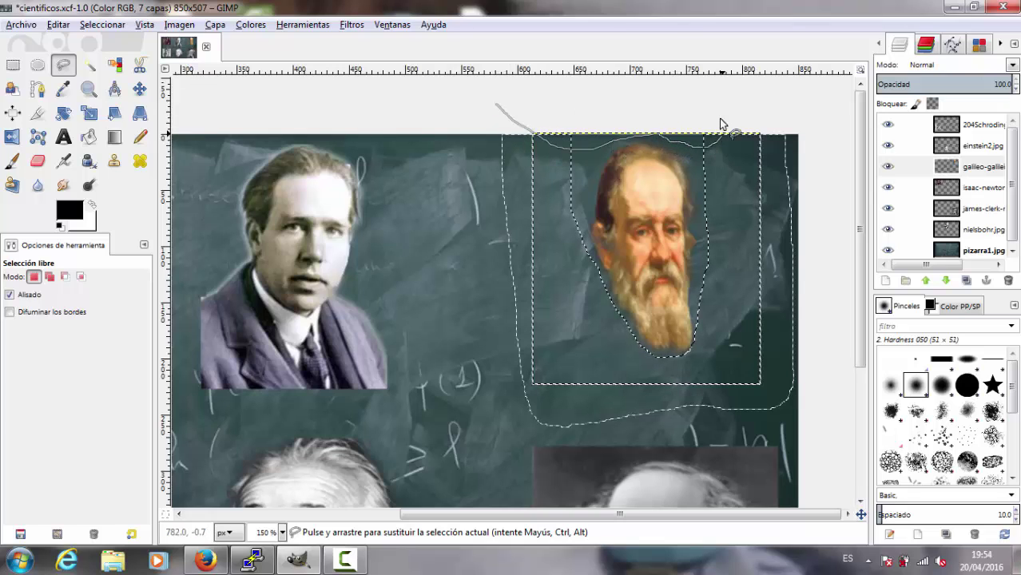
drag(502, 104, 500, 106)
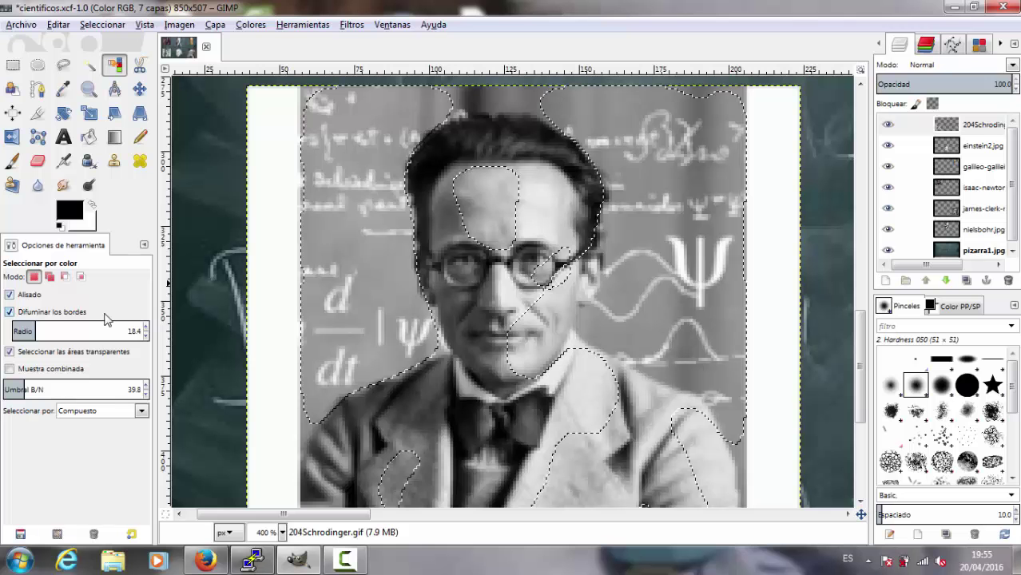
Colour-select Schrödinger's backdrop, trying feather radii 11.5 and 7.5 before settling on 17.2
drag(30, 331, 26, 331)
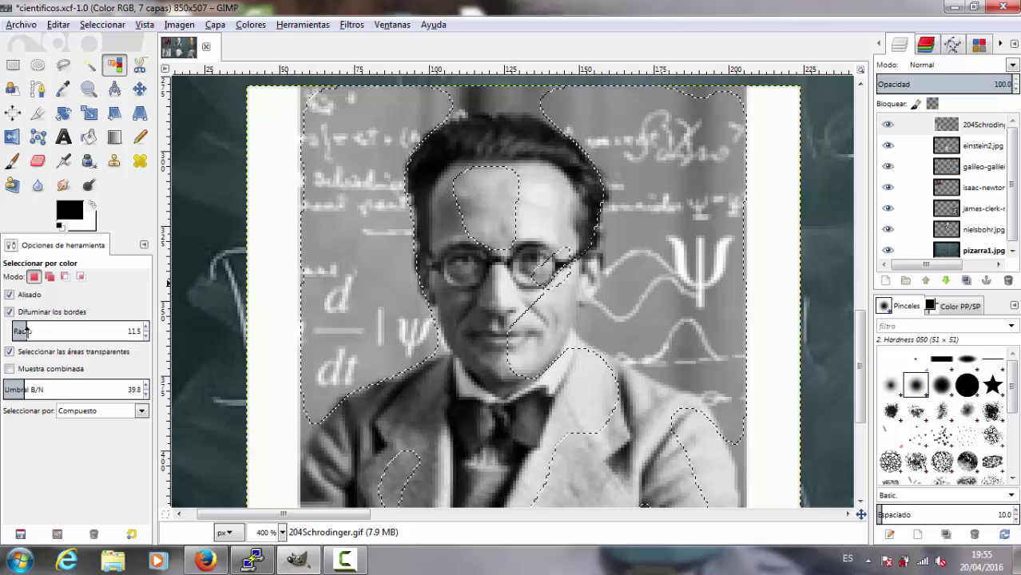
click(348, 229)
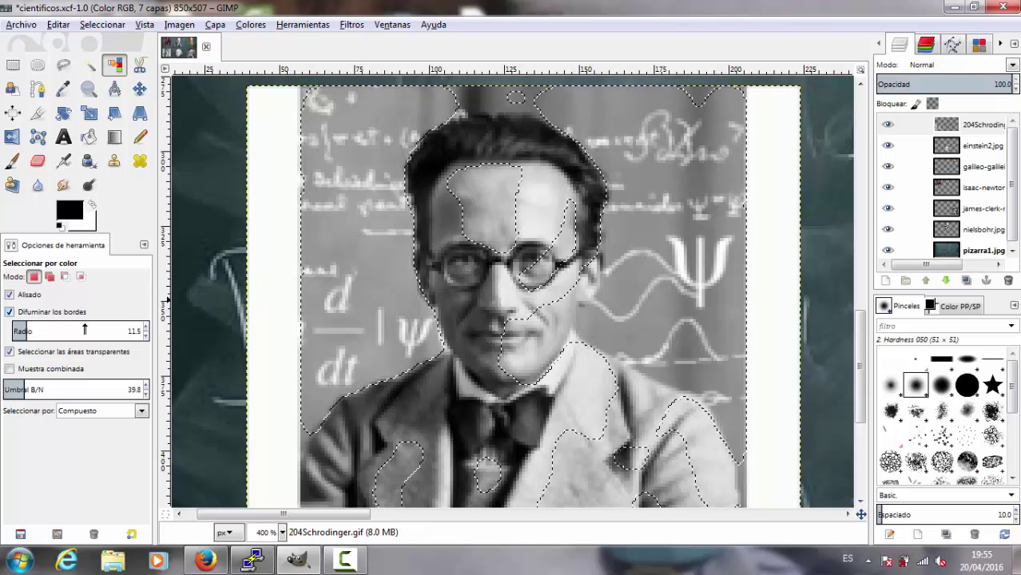
drag(24, 331, 19, 330)
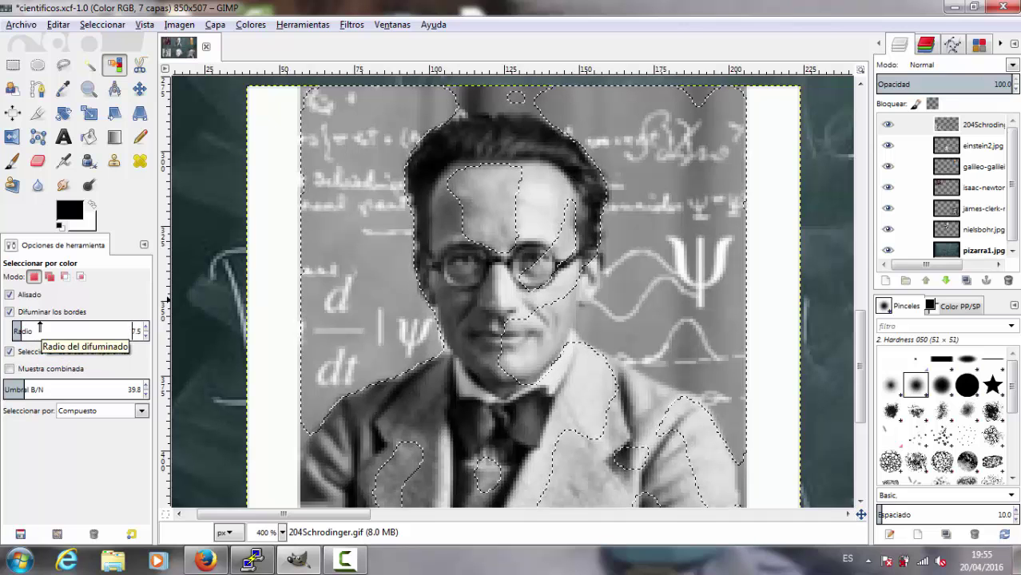
click(342, 234)
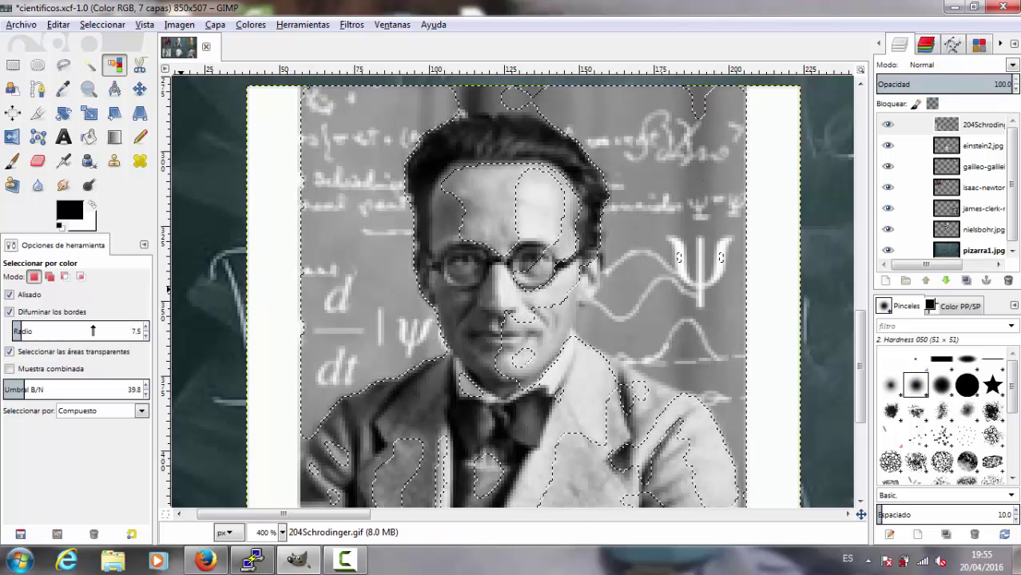
drag(21, 331, 35, 331)
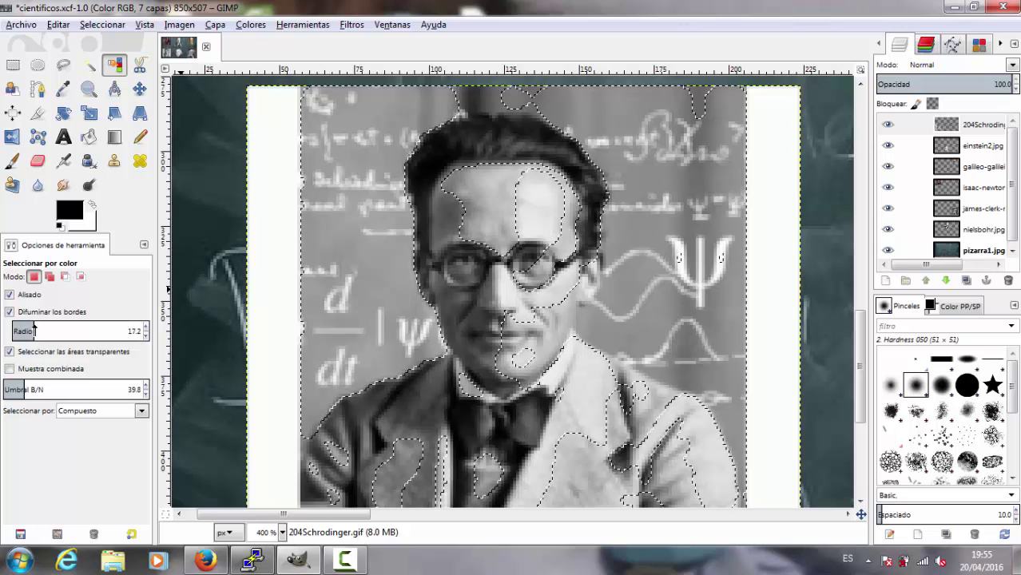
click(369, 214)
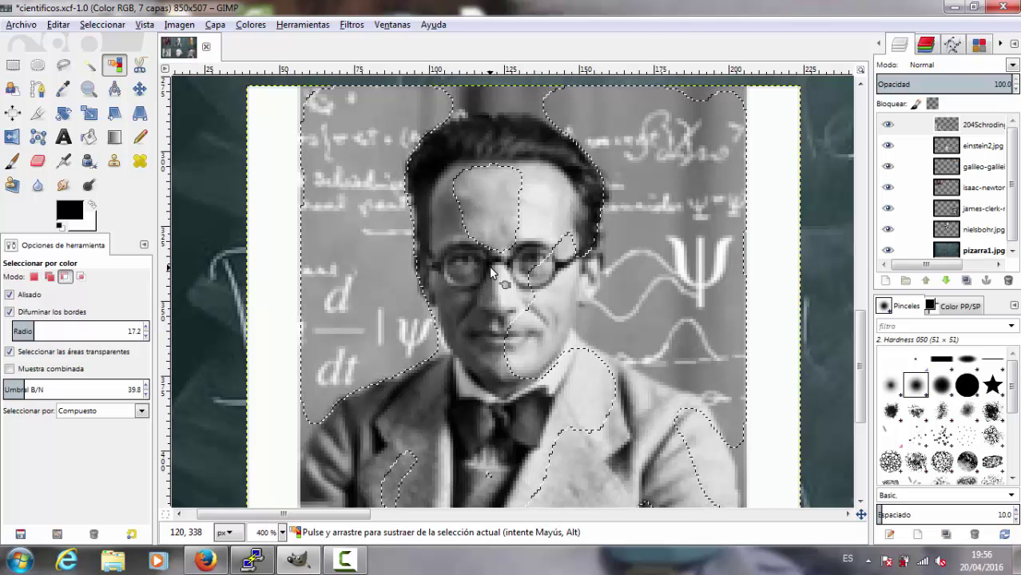
Draw an elliptical selection over the forehead patch, then undo it
scroll(492, 267, up, 2)
scroll(503, 271, down, 2)
scroll(547, 87, up, 2)
scroll(528, 320, up, 2)
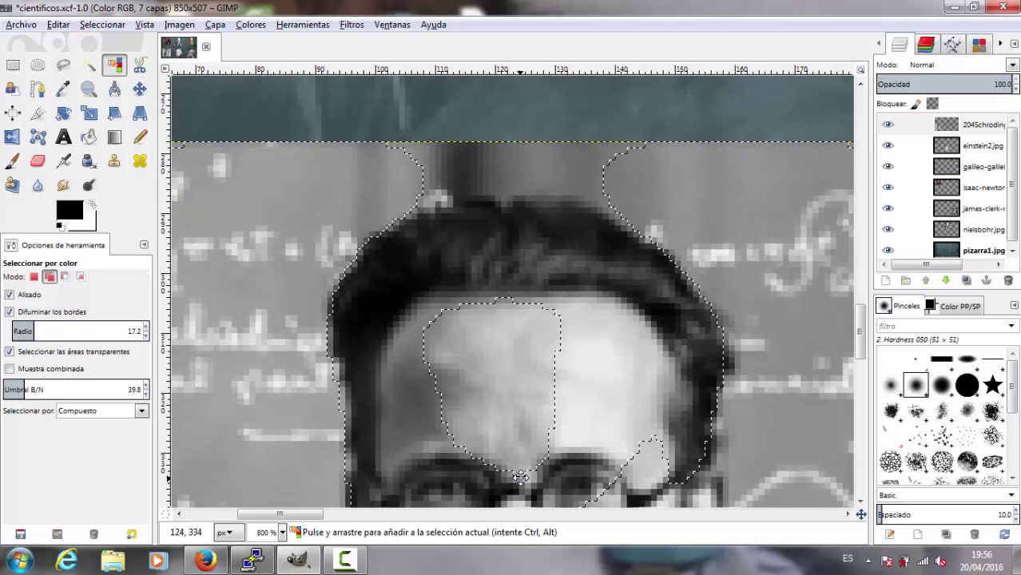
drag(528, 446, 562, 254)
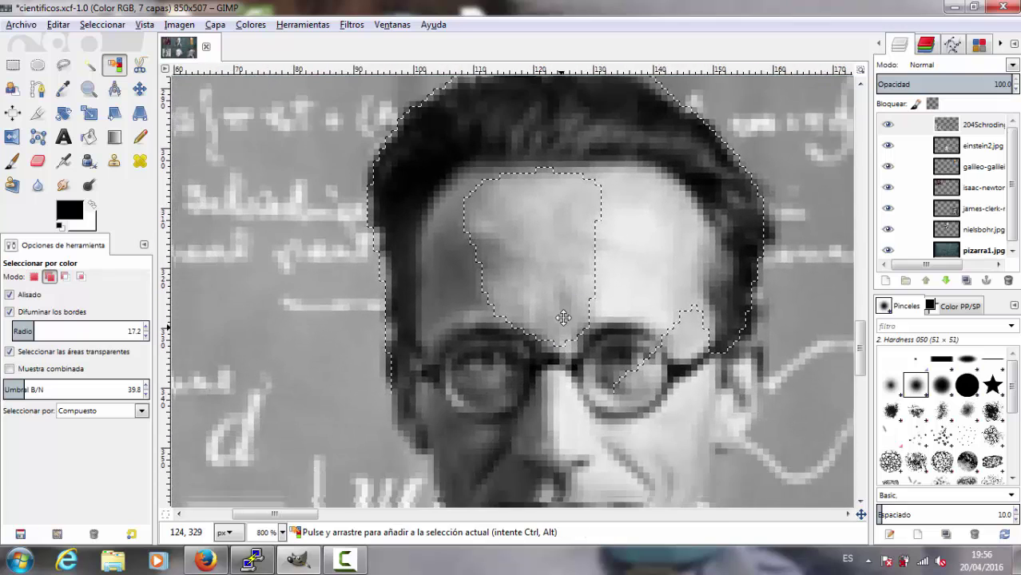
key(ctrl)
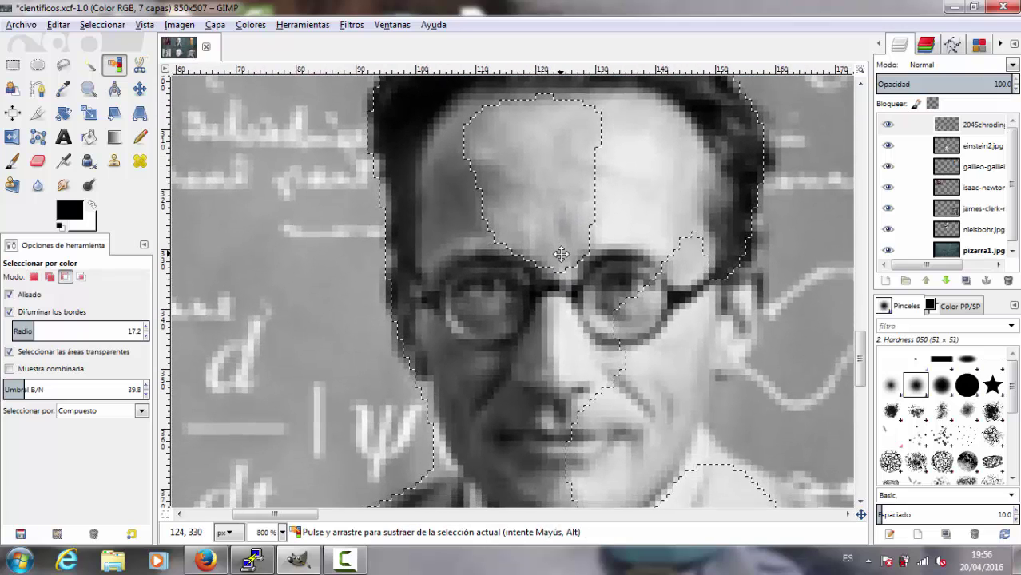
scroll(561, 254, down, 2)
scroll(498, 250, up, 2)
key(e)
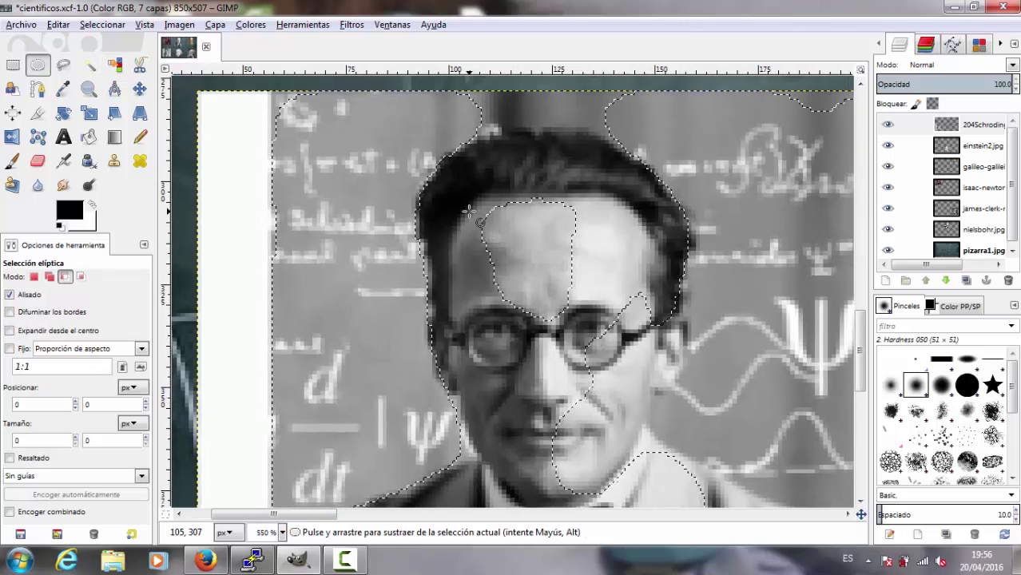
mouse_move(453, 189)
mouse_down()
mouse_move(519, 302)
mouse_move(612, 335)
mouse_up()
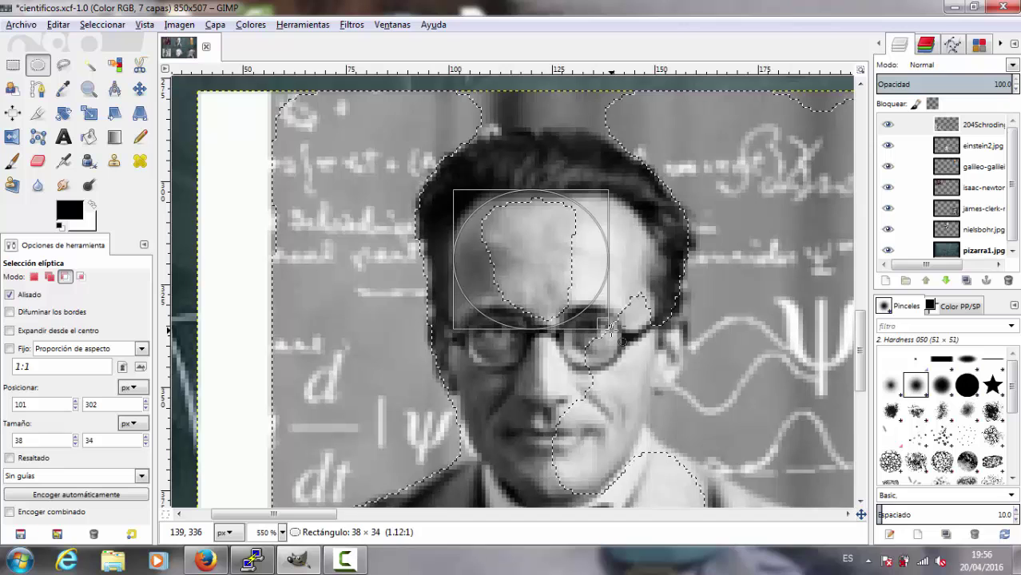
key(ctrl+z)
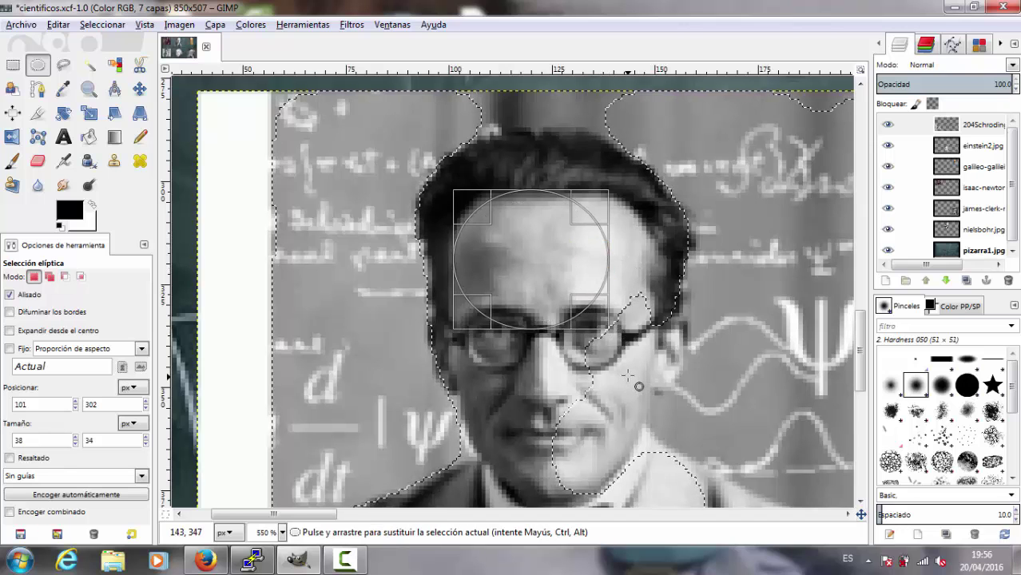
Trace a freehand outline down the right side of the face and back up to the hair
scroll(537, 271, down, 3)
scroll(536, 272, right, 3)
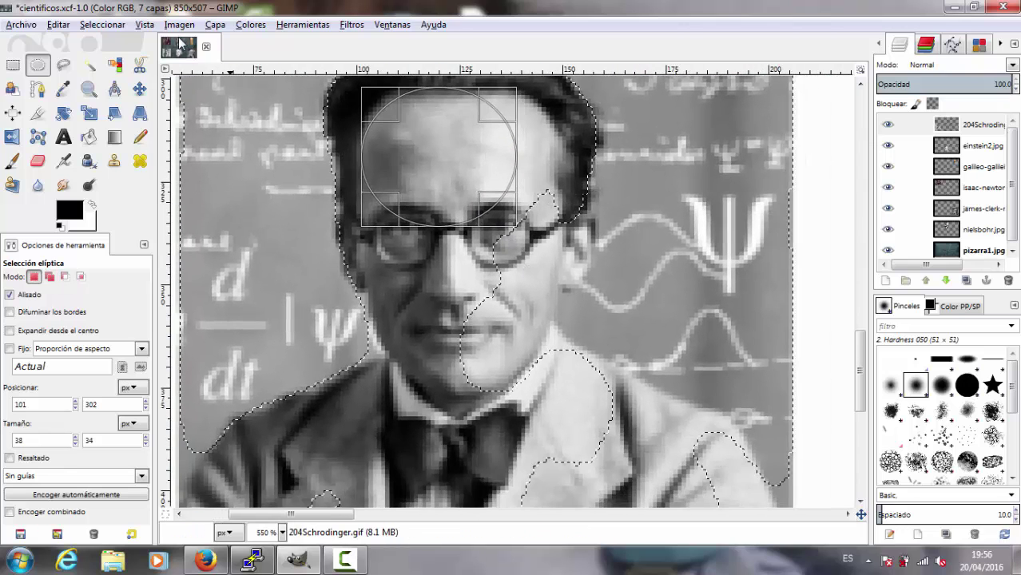
click(63, 65)
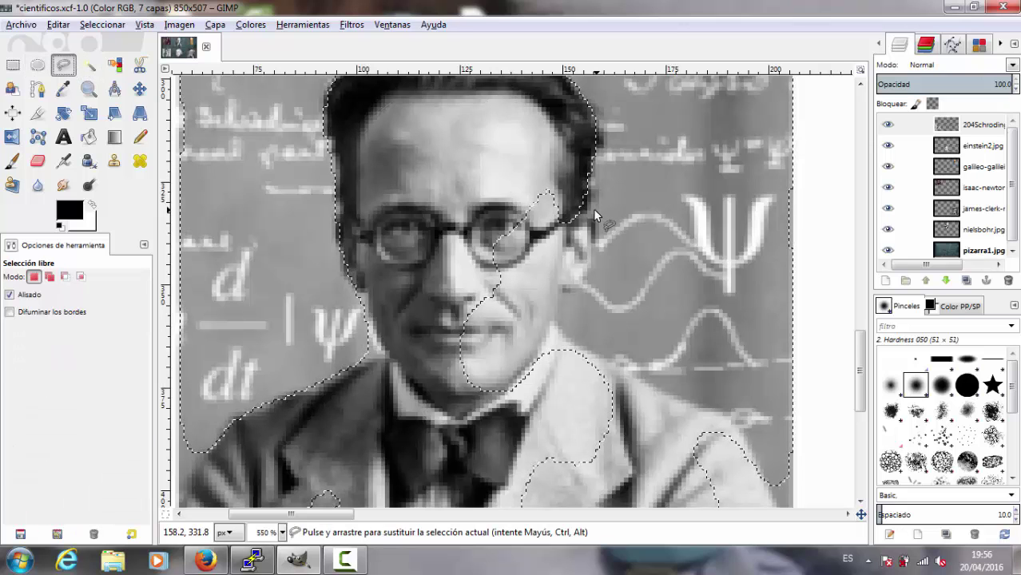
scroll(590, 238, up, 2)
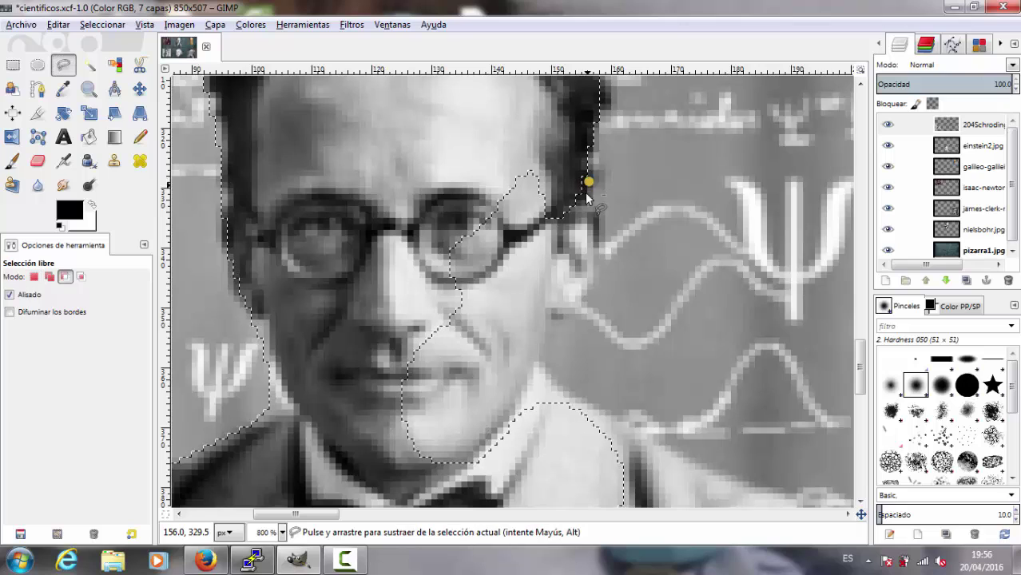
drag(588, 182, 573, 216)
drag(549, 316, 542, 362)
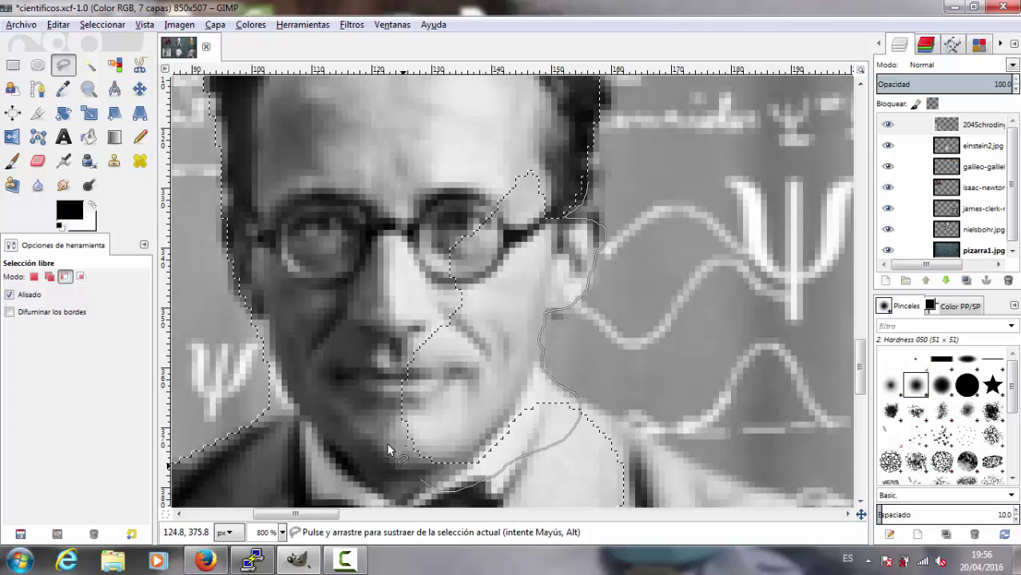
mouse_move(388, 448)
mouse_down()
mouse_move(563, 180)
mouse_move(587, 184)
mouse_up()
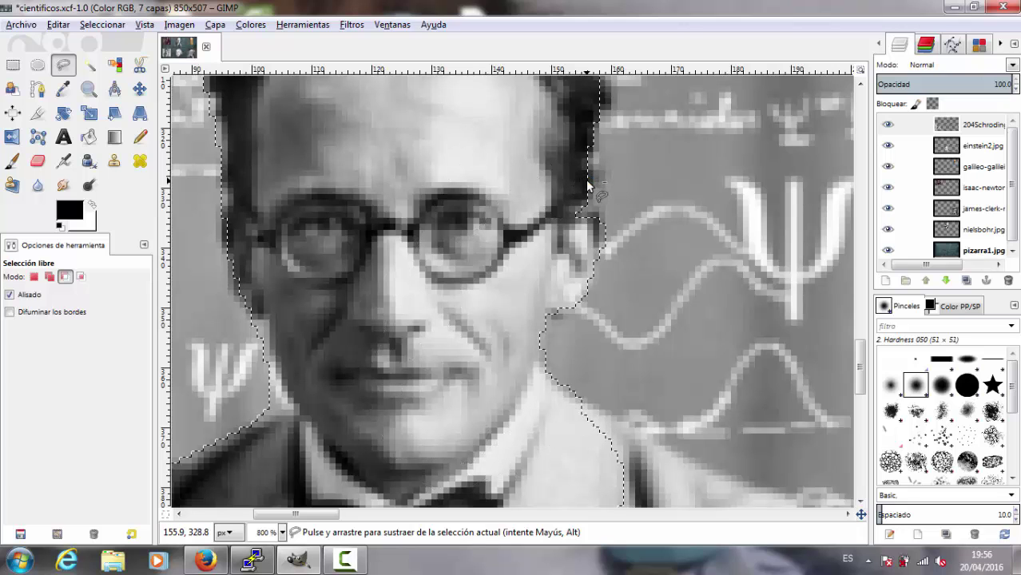
scroll(498, 278, down, 2)
scroll(499, 278, down, 3)
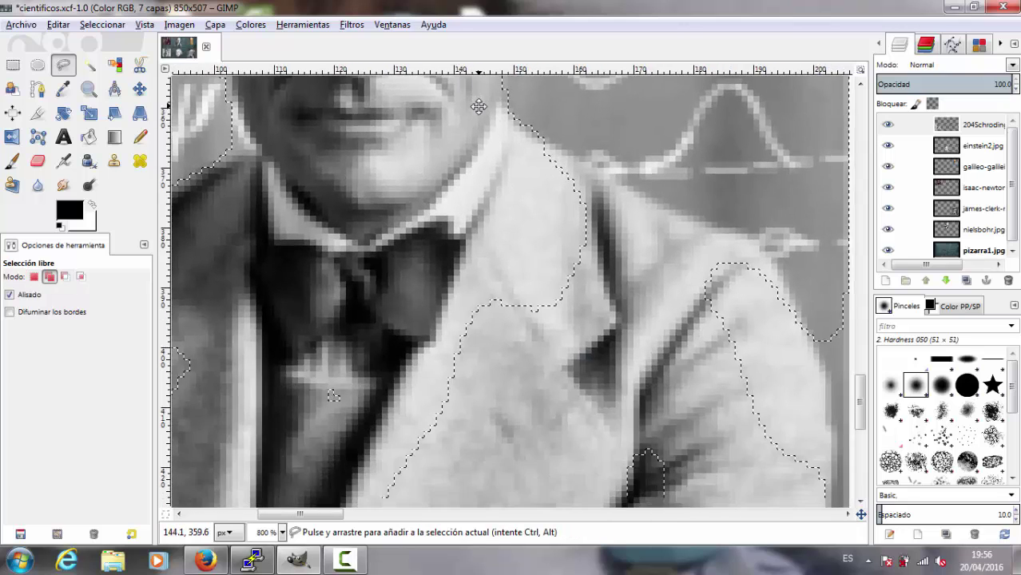
In subtract mode, trace an outline along Schrödinger's jacket
key(ctrl)
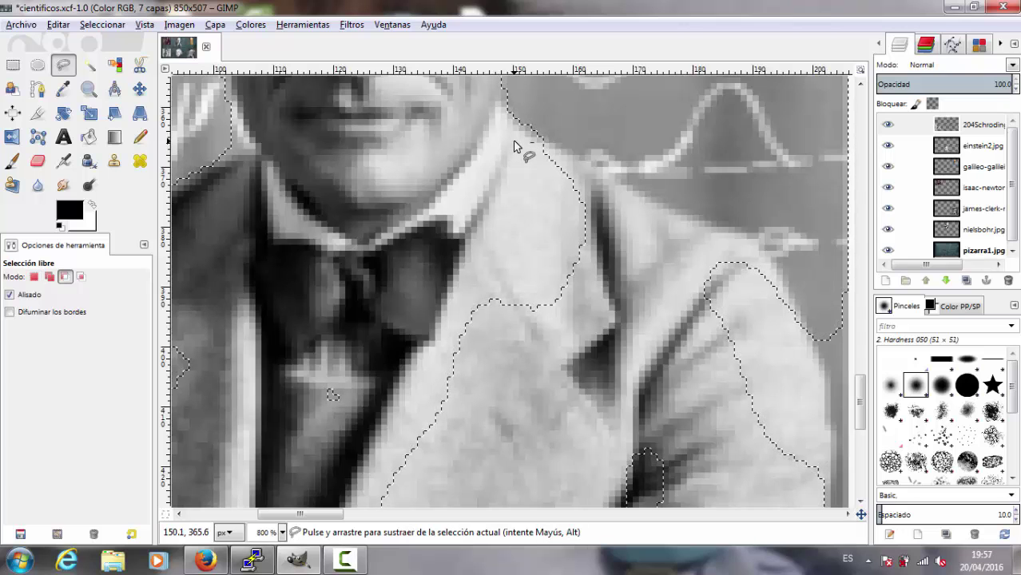
mouse_move(547, 116)
mouse_down()
mouse_move(427, 565)
mouse_move(811, 24)
mouse_up()
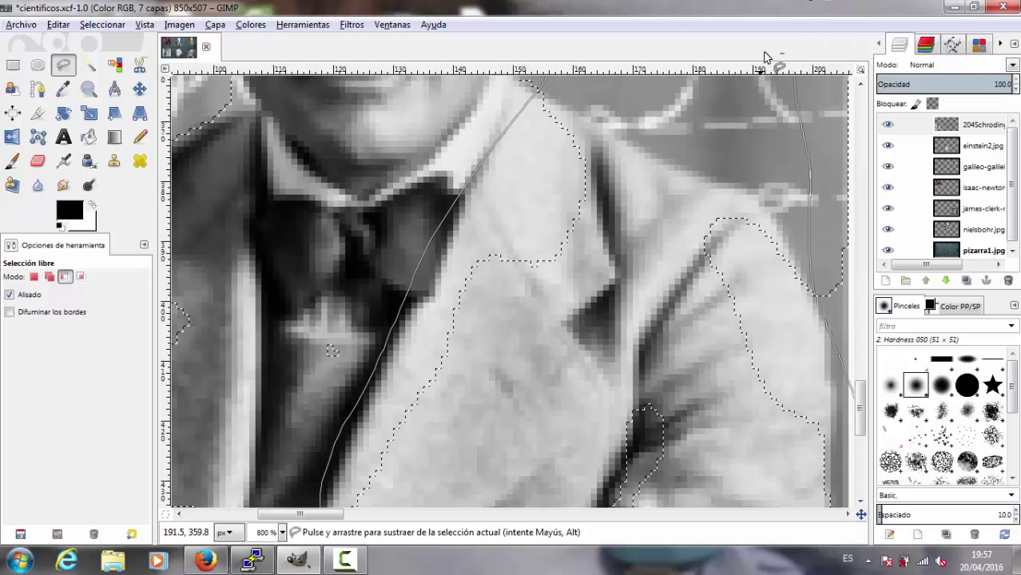
mouse_move(812, 24)
mouse_down()
mouse_move(763, 61)
mouse_move(545, 134)
mouse_up()
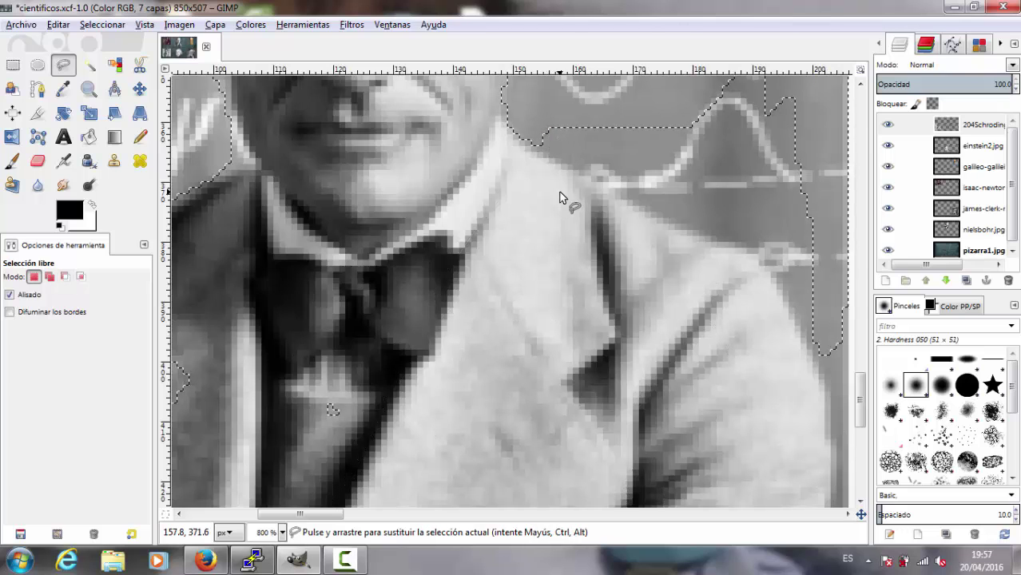
scroll(580, 178, down, 2)
scroll(580, 180, up, 2)
scroll(592, 191, up, 2)
scroll(601, 263, down, 2)
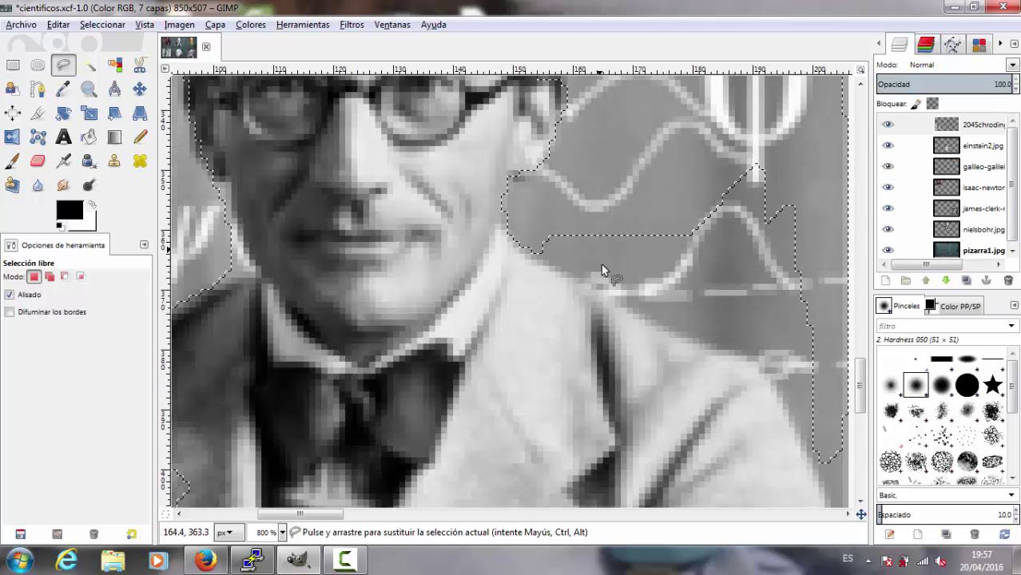
scroll(559, 240, right, 3)
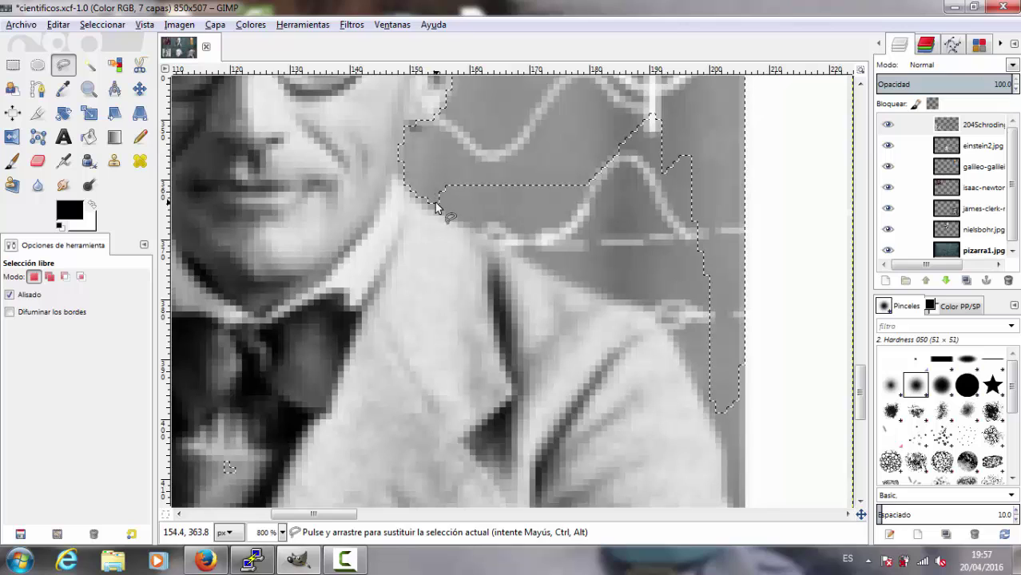
In Add mode, lasso from the shoulder edge up the right-side grey background
key(shift)
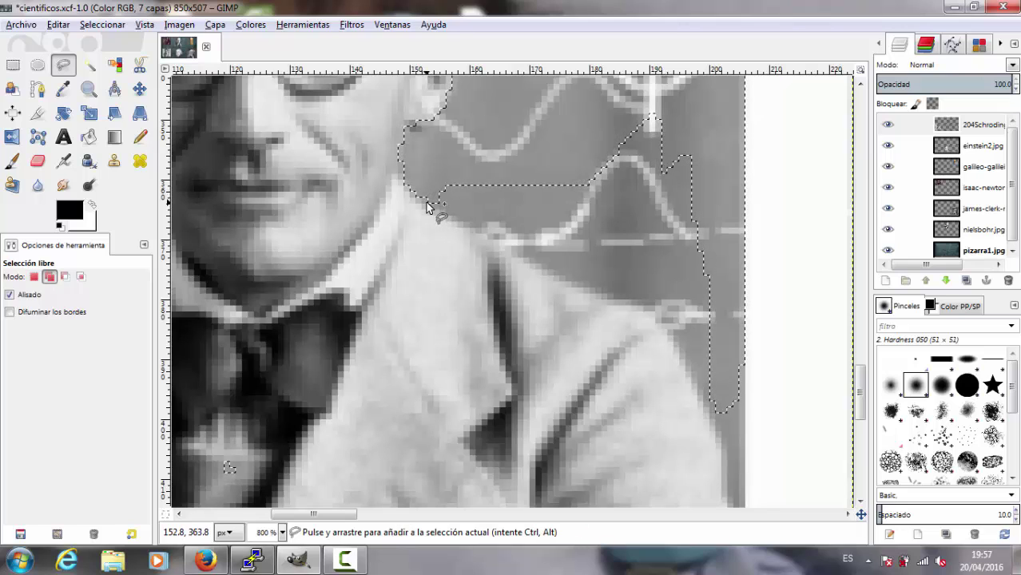
drag(427, 206, 499, 251)
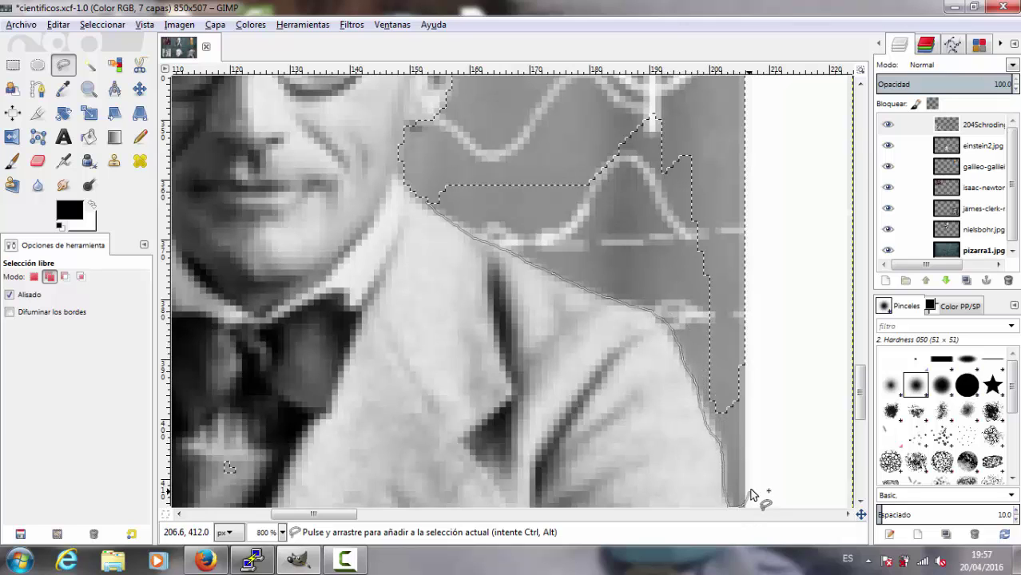
mouse_move(750, 491)
mouse_down()
mouse_move(770, 417)
mouse_move(777, 231)
mouse_up()
mouse_move(708, 117)
mouse_down()
mouse_move(572, 103)
mouse_move(449, 144)
mouse_up()
drag(423, 194, 429, 202)
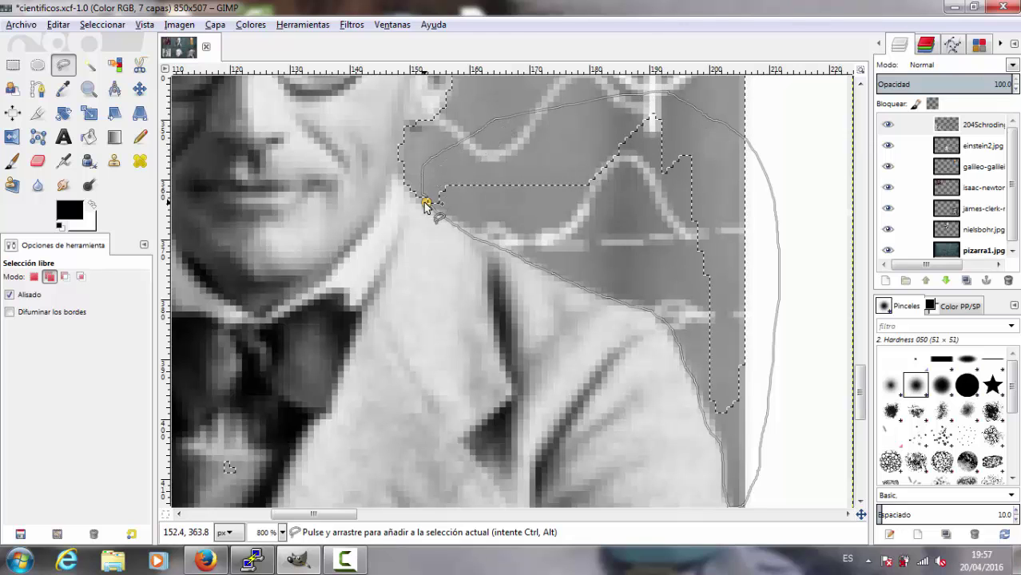
key(ctrl)
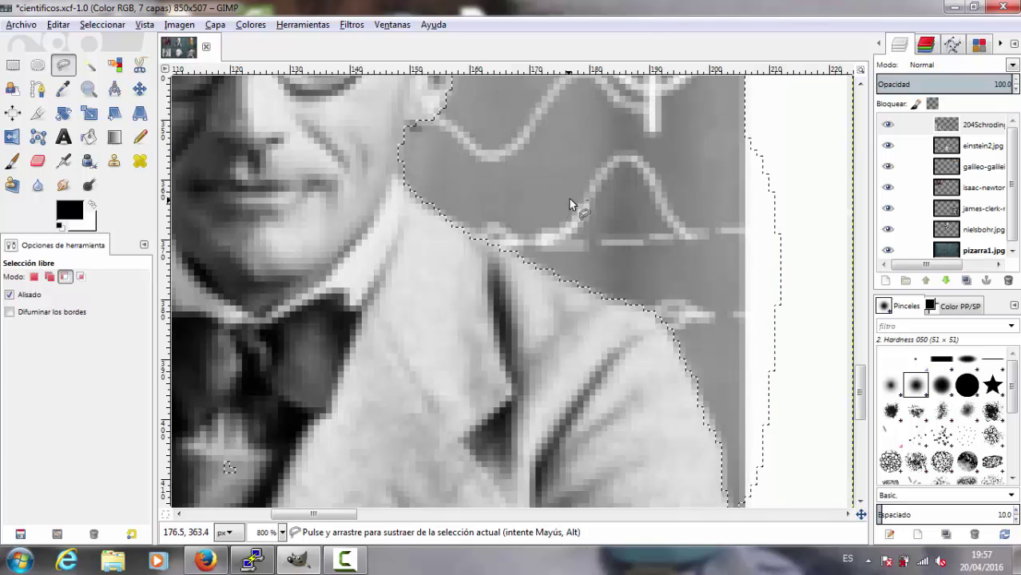
scroll(568, 197, down, 2)
scroll(570, 195, down, 1)
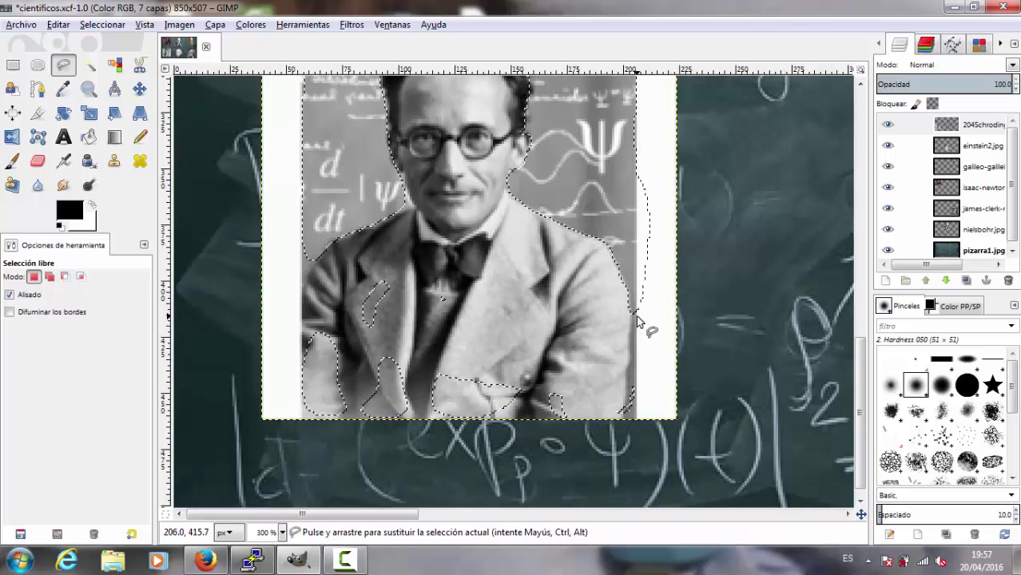
Add the background right of the portrait with a Shift lasso loop
key(ctrl)
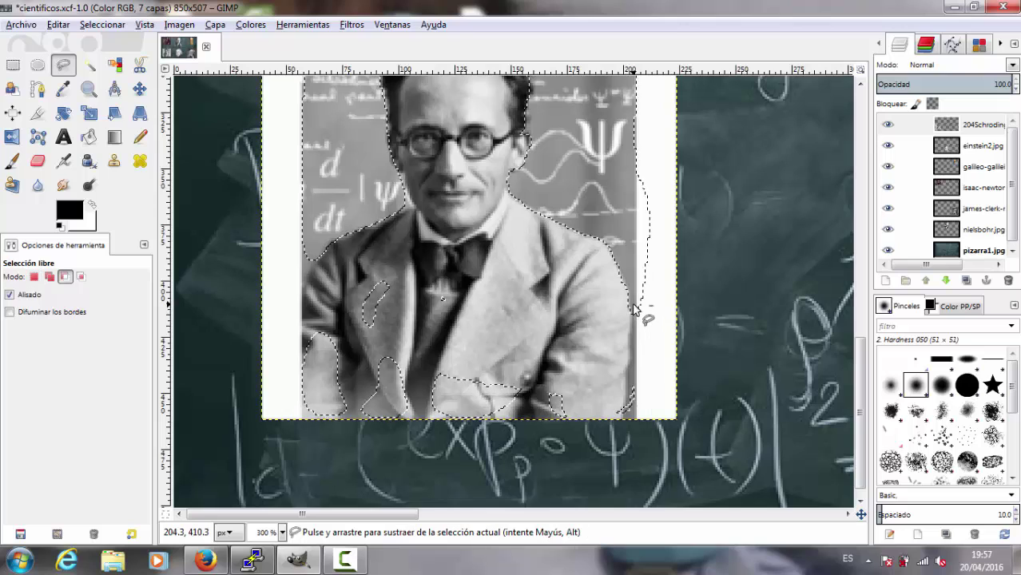
key(shift)
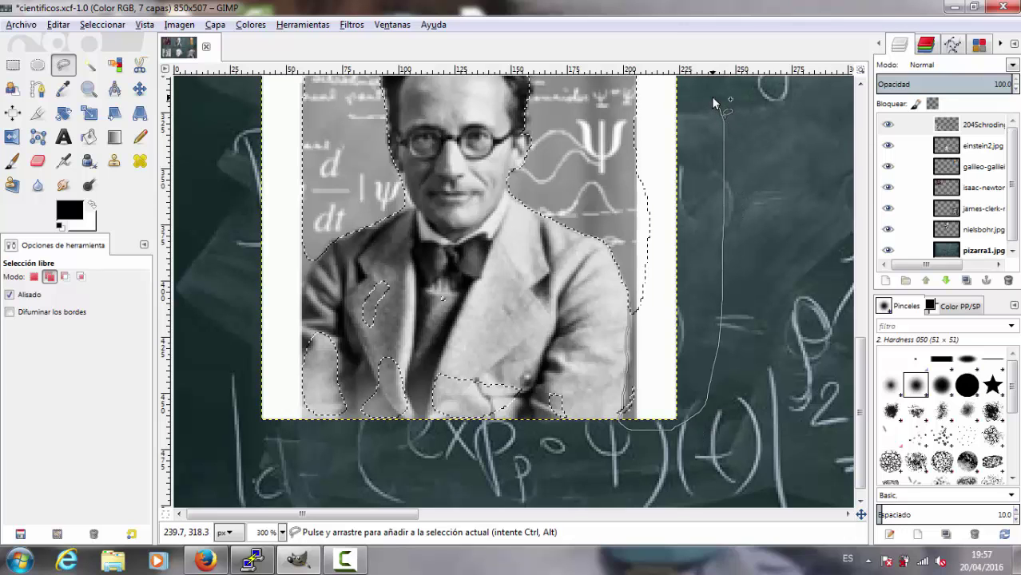
mouse_move(717, 107)
mouse_down()
mouse_move(631, 74)
mouse_move(619, 80)
mouse_move(636, 144)
mouse_move(630, 186)
mouse_up()
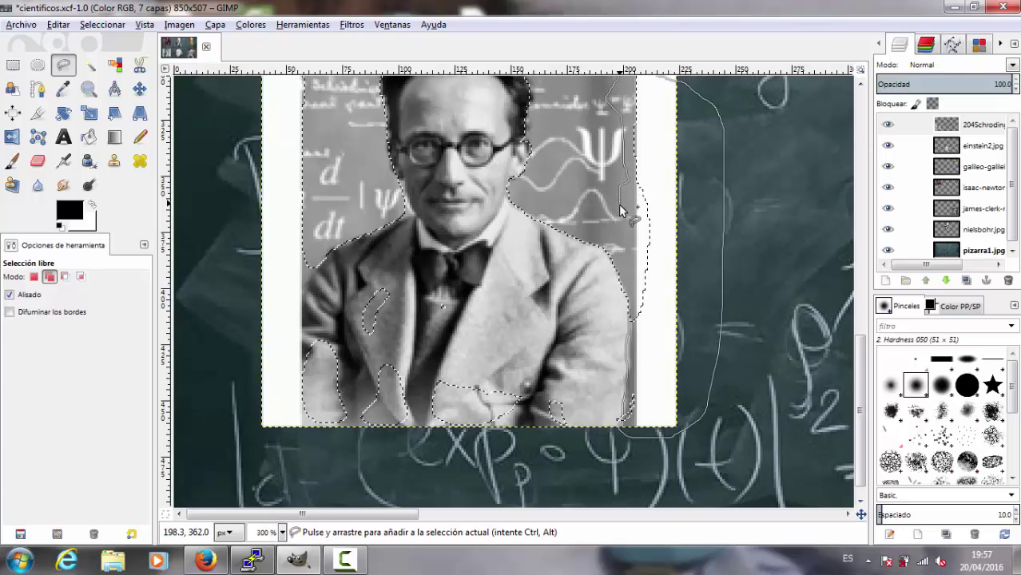
drag(631, 240, 630, 310)
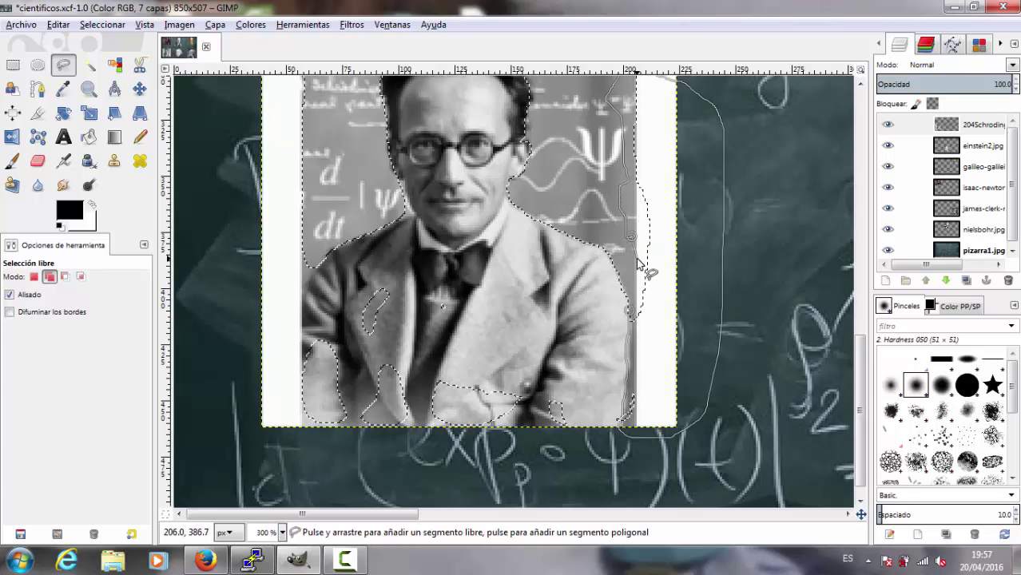
click(638, 319)
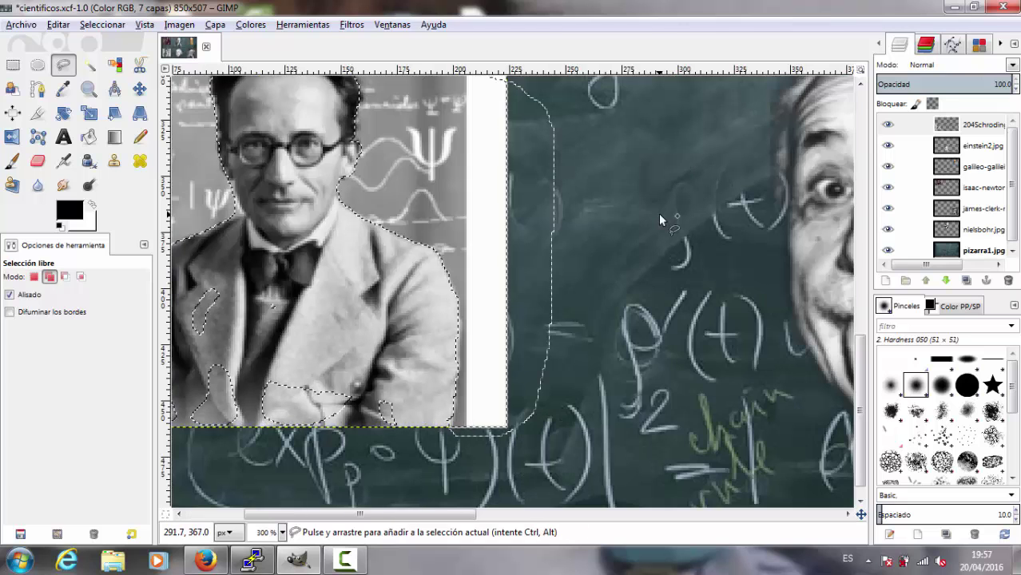
Add the background above the head, then begin outlining the left-side background
scroll(627, 211, up, 2)
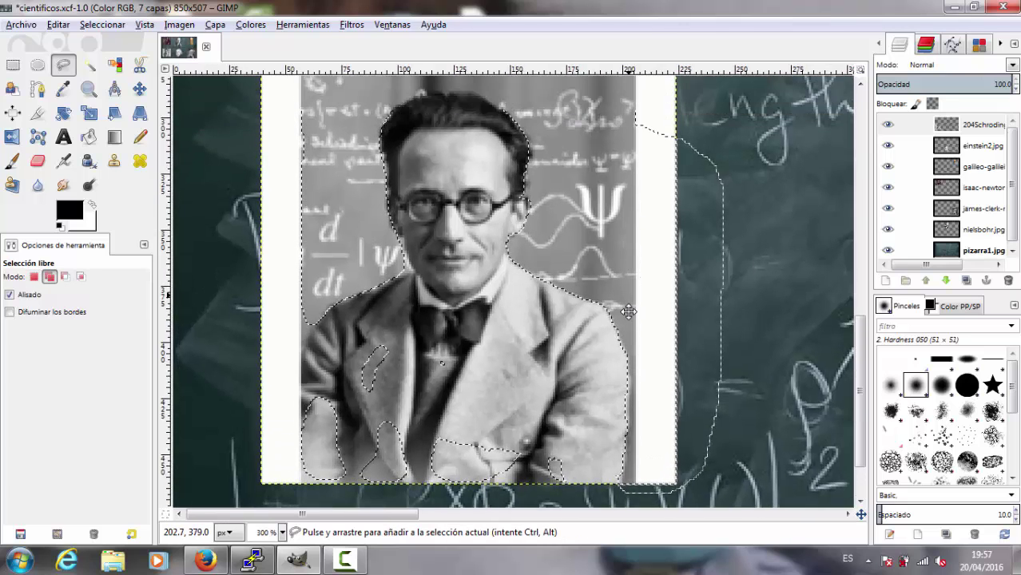
scroll(626, 211, up, 2)
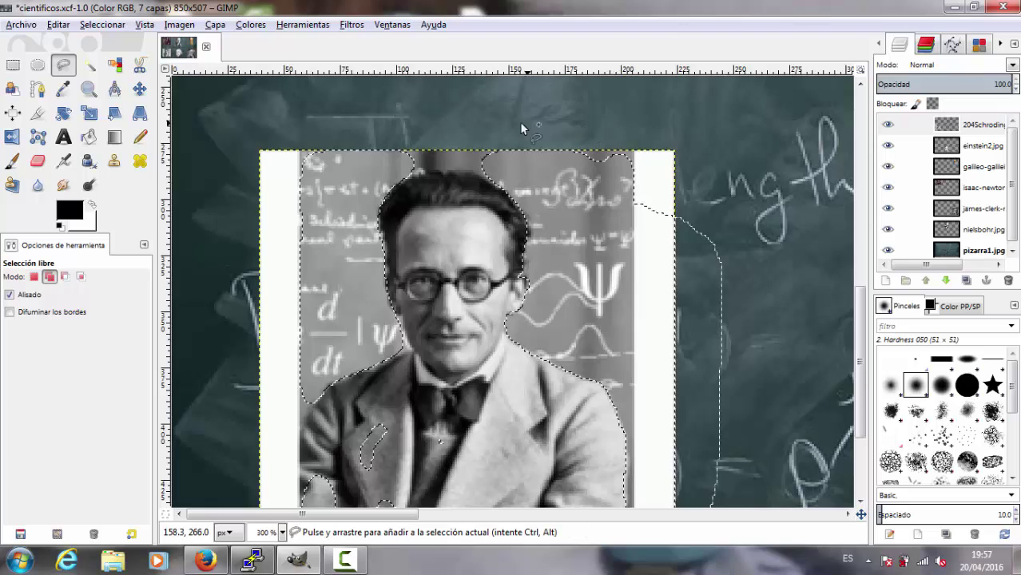
drag(526, 124, 688, 240)
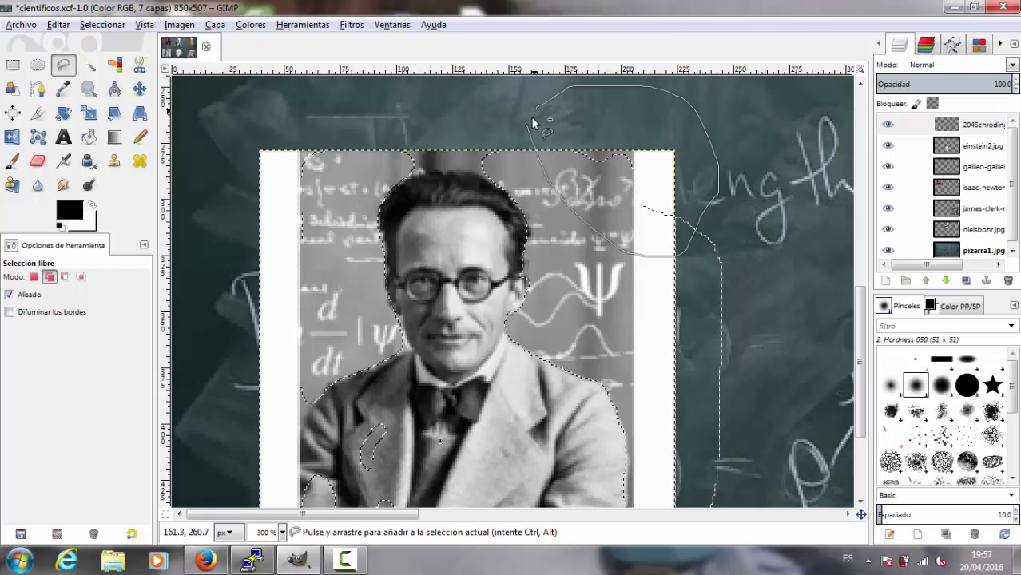
drag(534, 122, 525, 123)
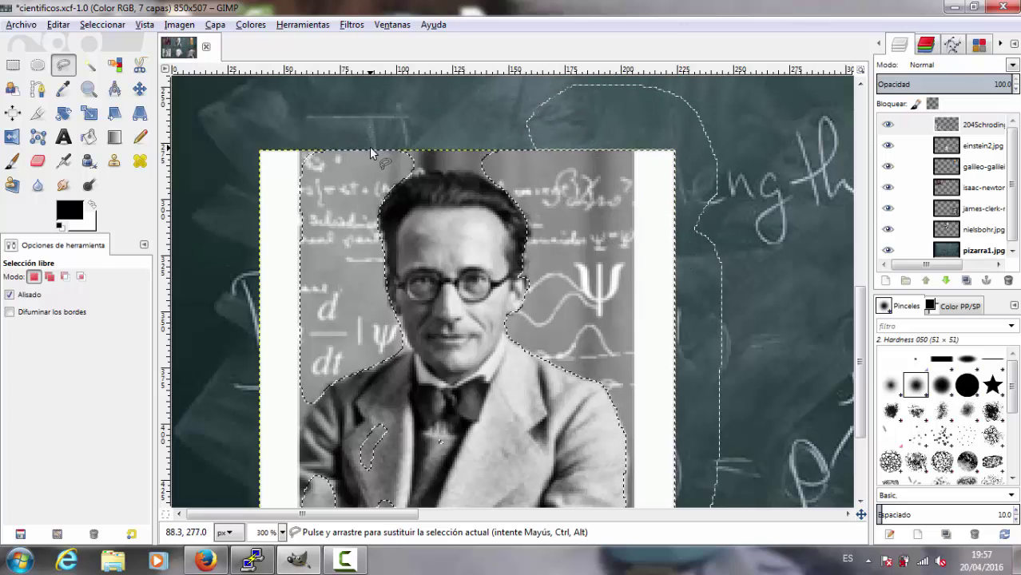
key(shift)
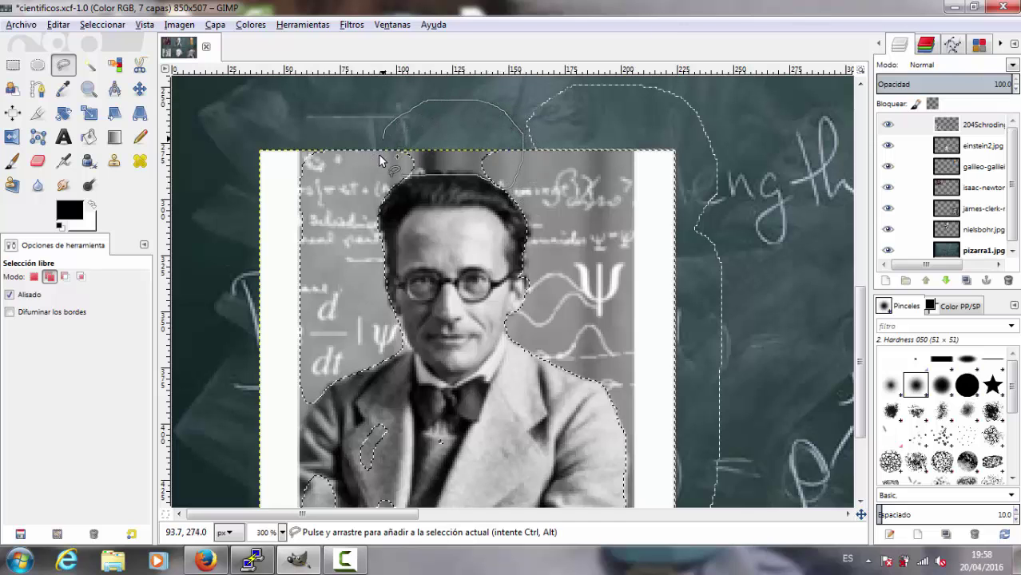
shift+click(402, 176)
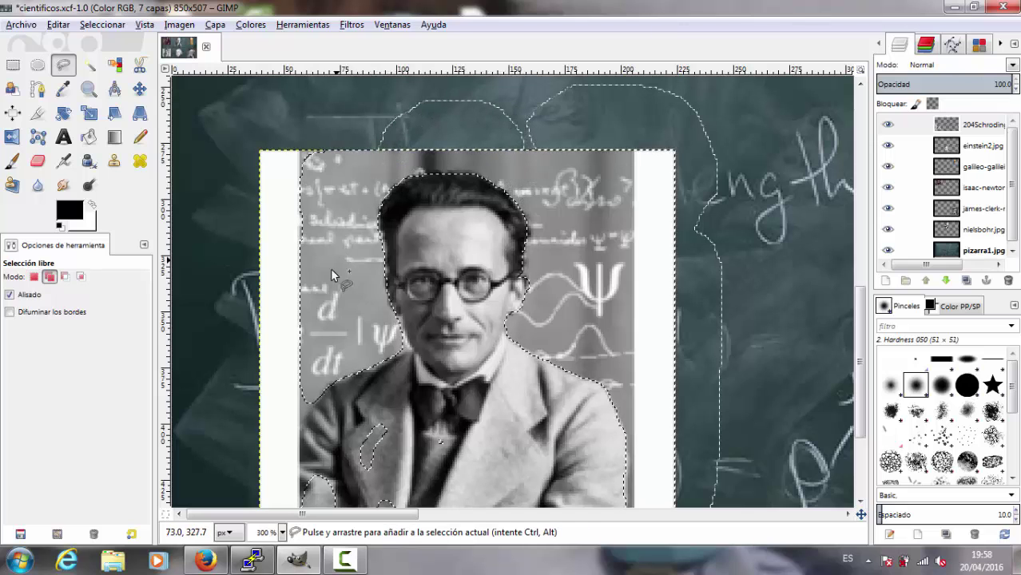
drag(330, 267, 400, 216)
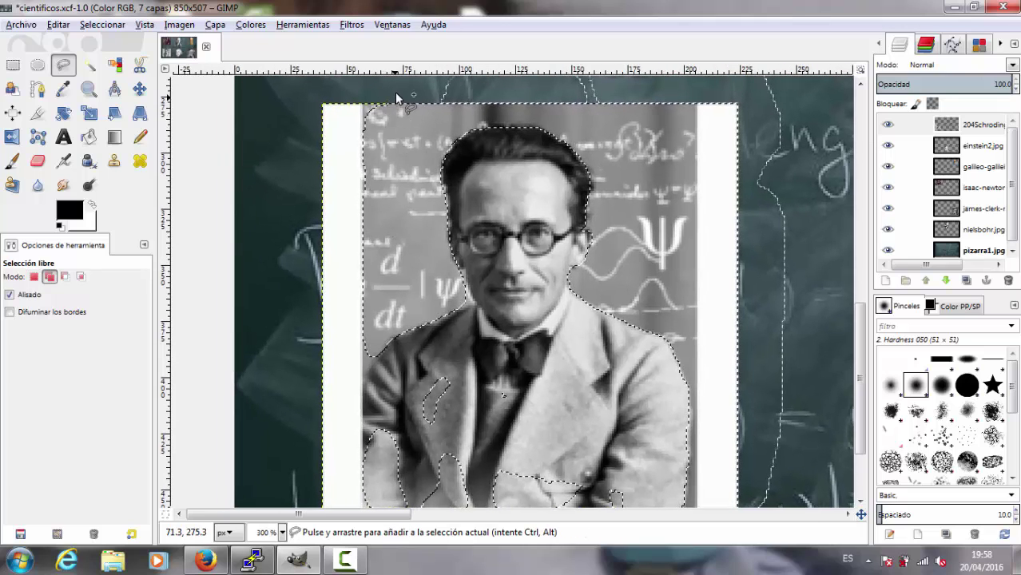
drag(397, 92, 403, 192)
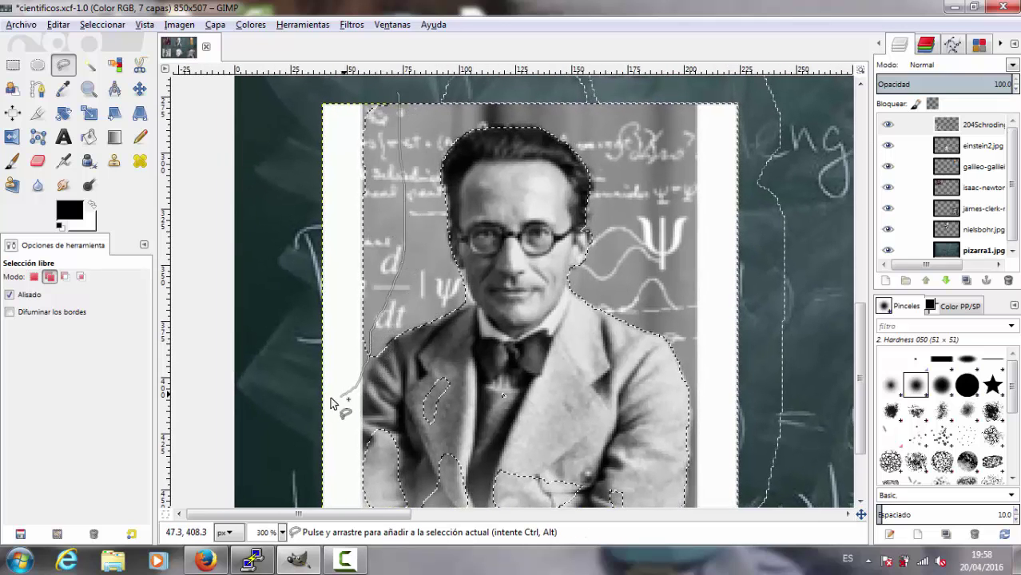
Close the left-side outline and add the lower-left background beside the jacket
click(397, 96)
drag(441, 337, 538, 114)
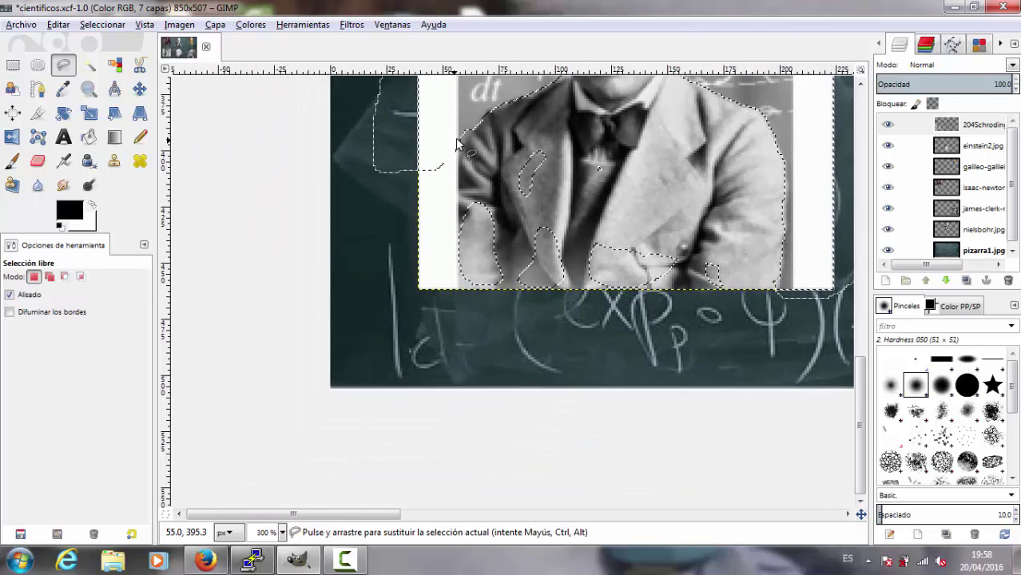
shift+click(461, 148)
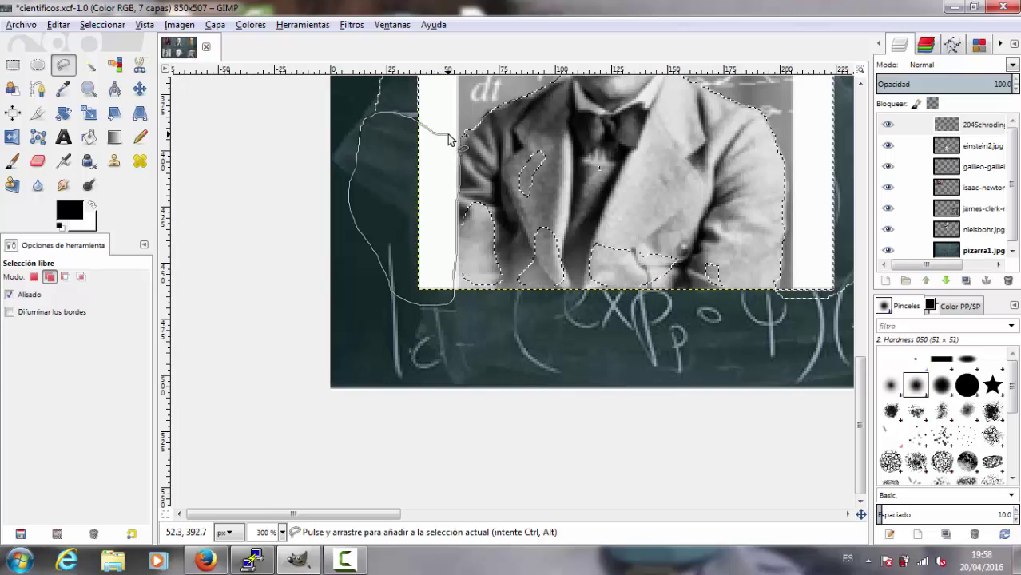
drag(449, 139, 457, 137)
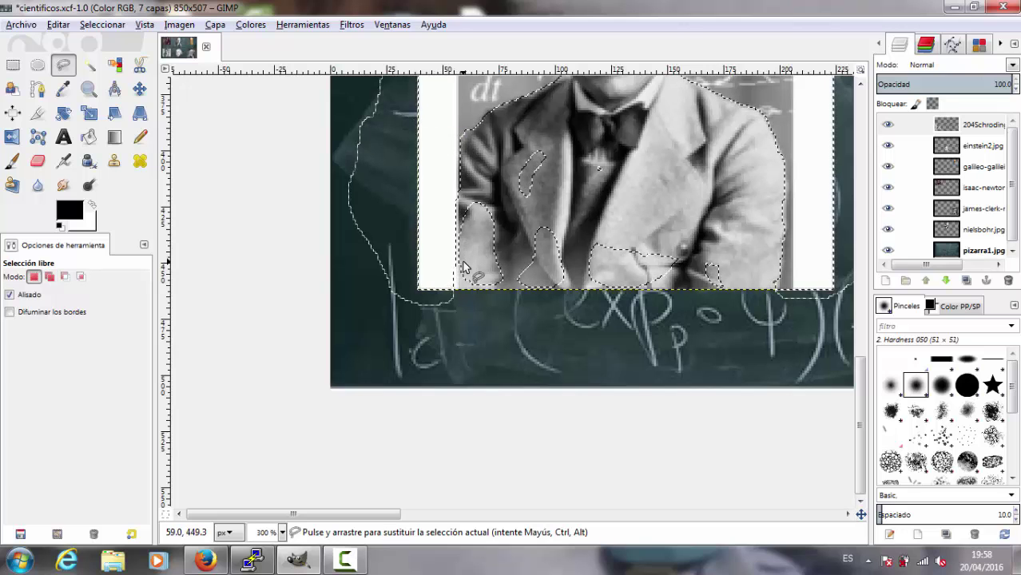
ctrl+scroll(462, 266, up, 2)
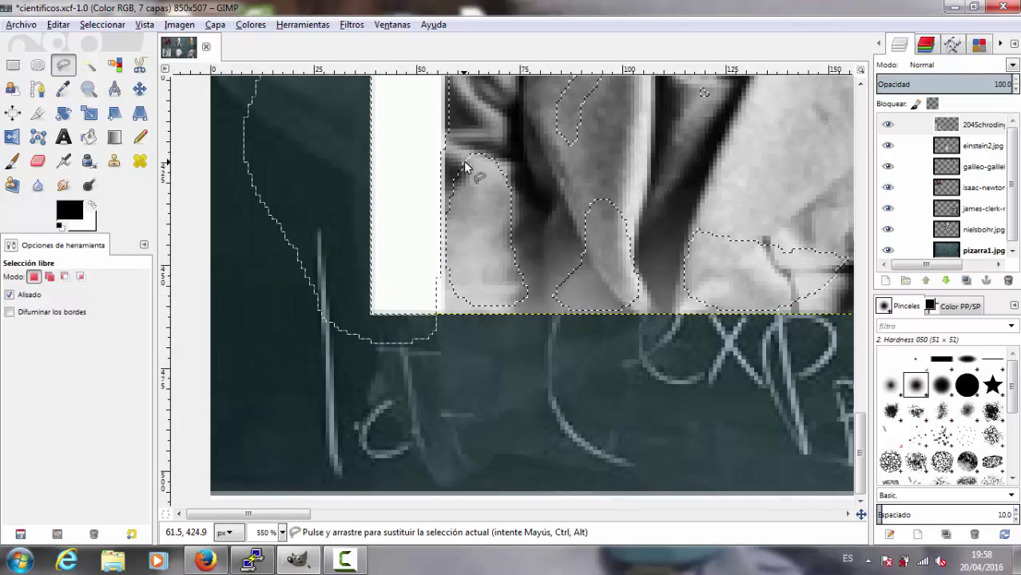
Lasso three stray jacket patches out of the selection
drag(462, 138, 450, 182)
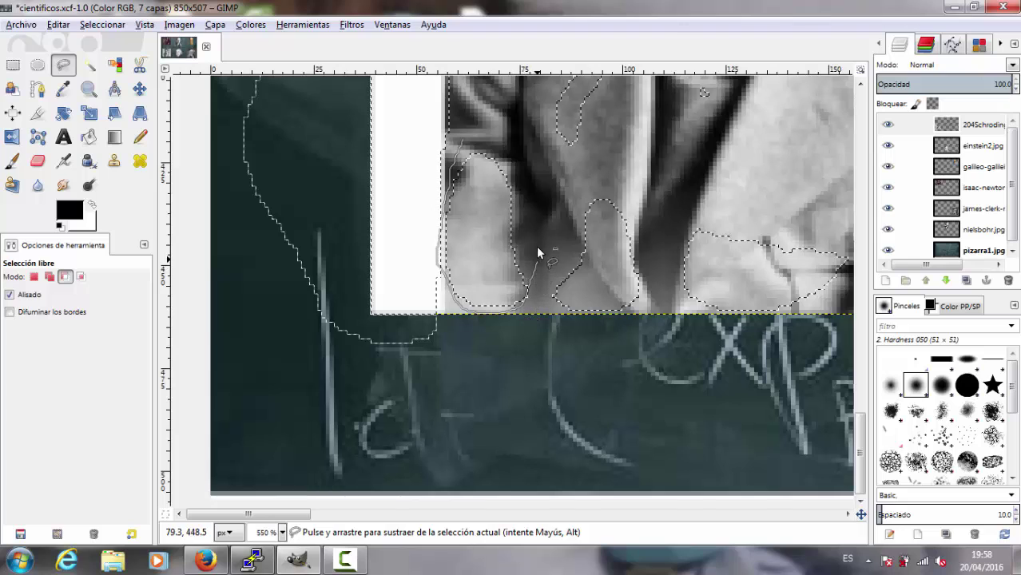
drag(520, 312, 463, 142)
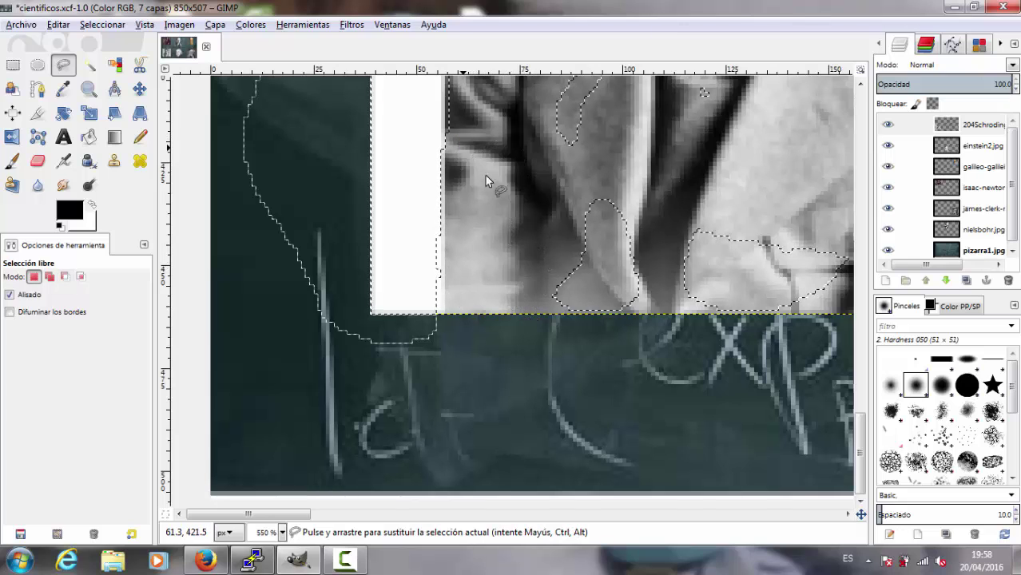
drag(537, 169, 544, 169)
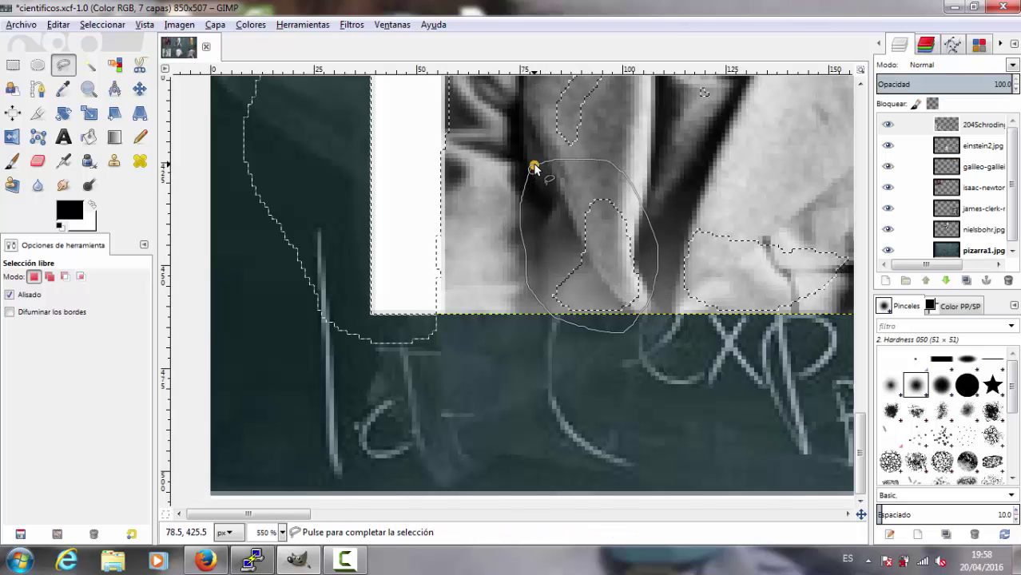
click(533, 170)
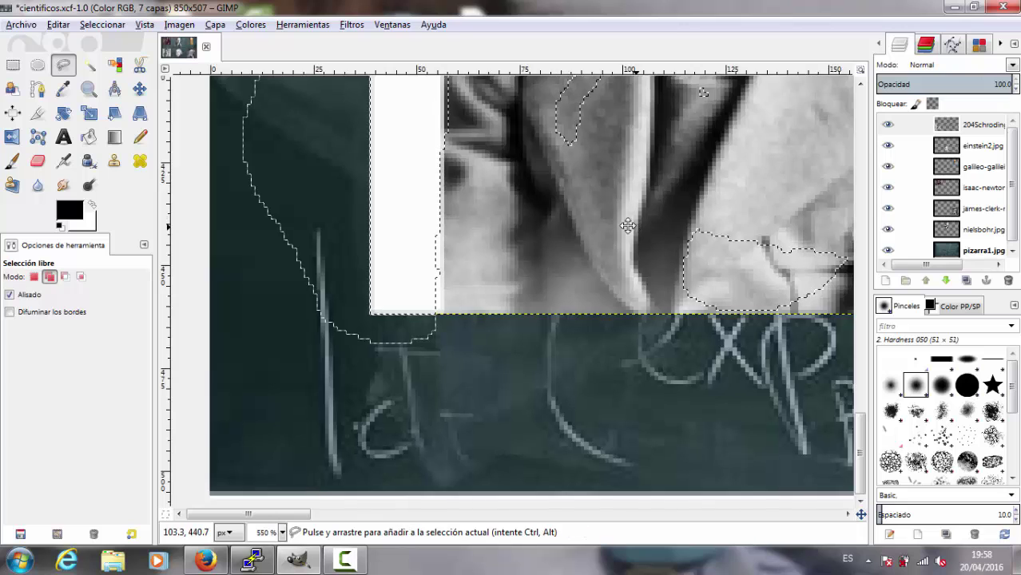
scroll(612, 215, right, 5)
drag(466, 279, 484, 164)
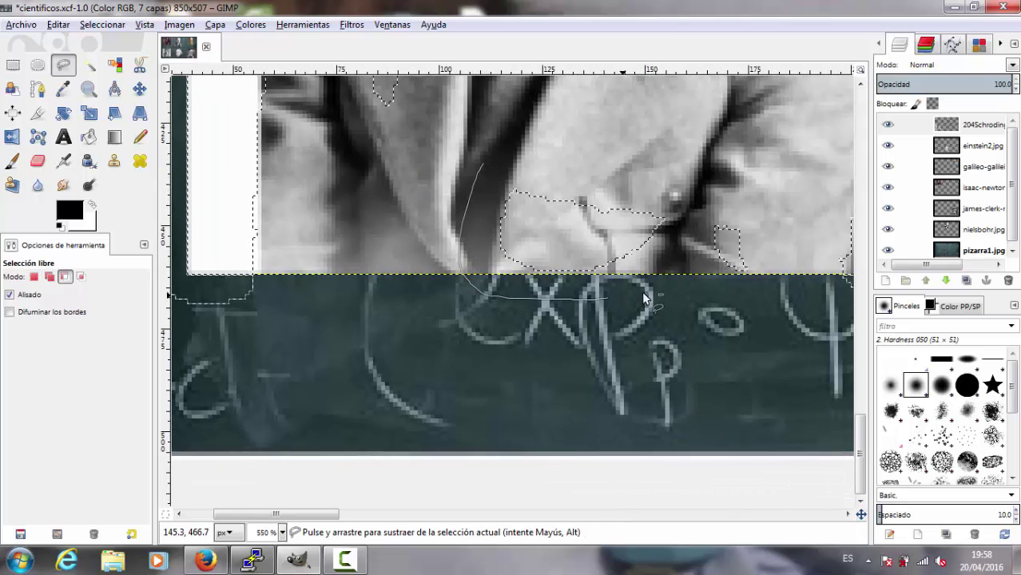
click(484, 165)
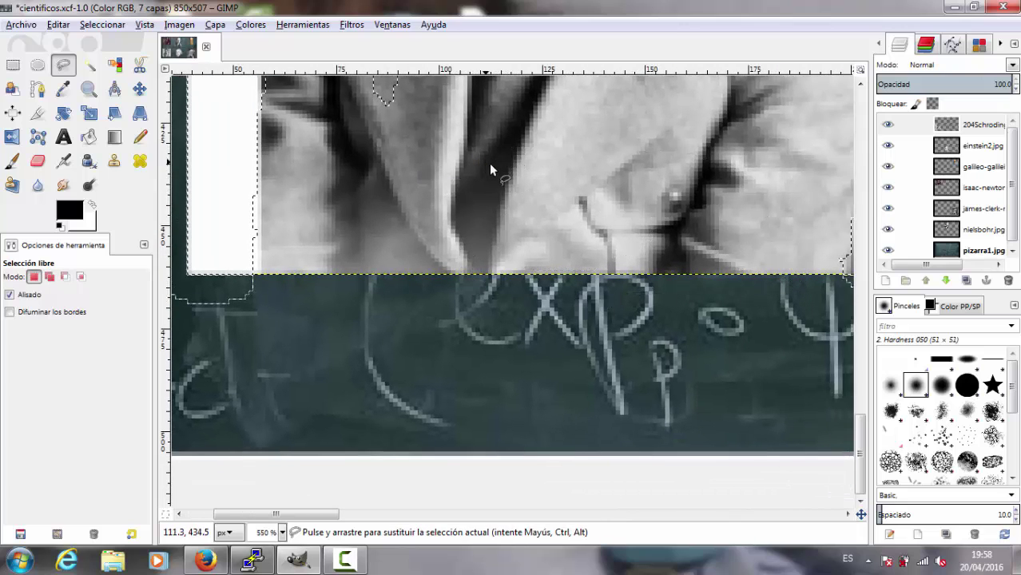
Cut the white strip beside the jacket and the lapel area from the selection
scroll(724, 221, right, 5)
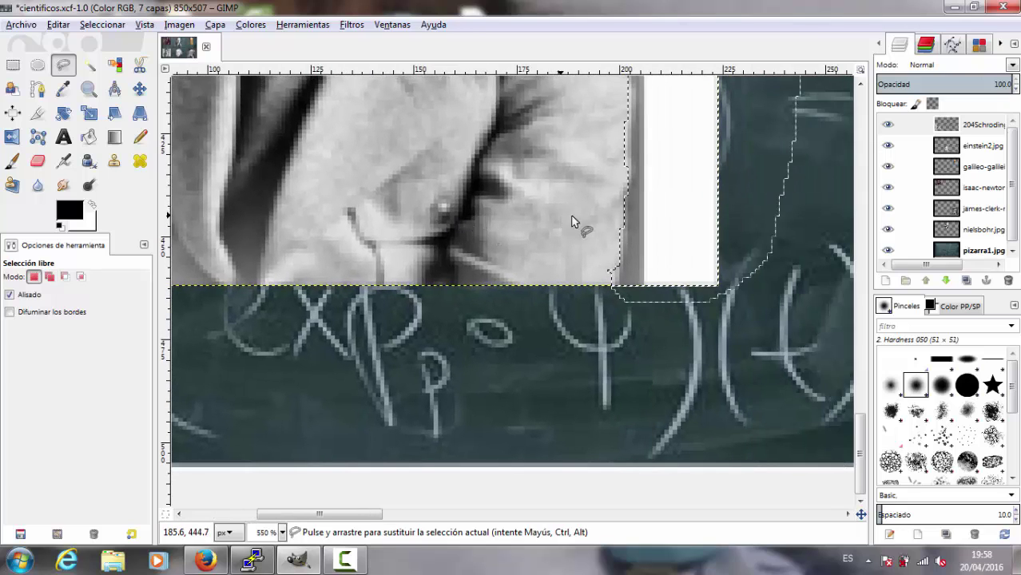
mouse_move(598, 245)
mouse_down()
mouse_move(614, 296)
mouse_move(595, 249)
mouse_up()
scroll(426, 203, up, 5)
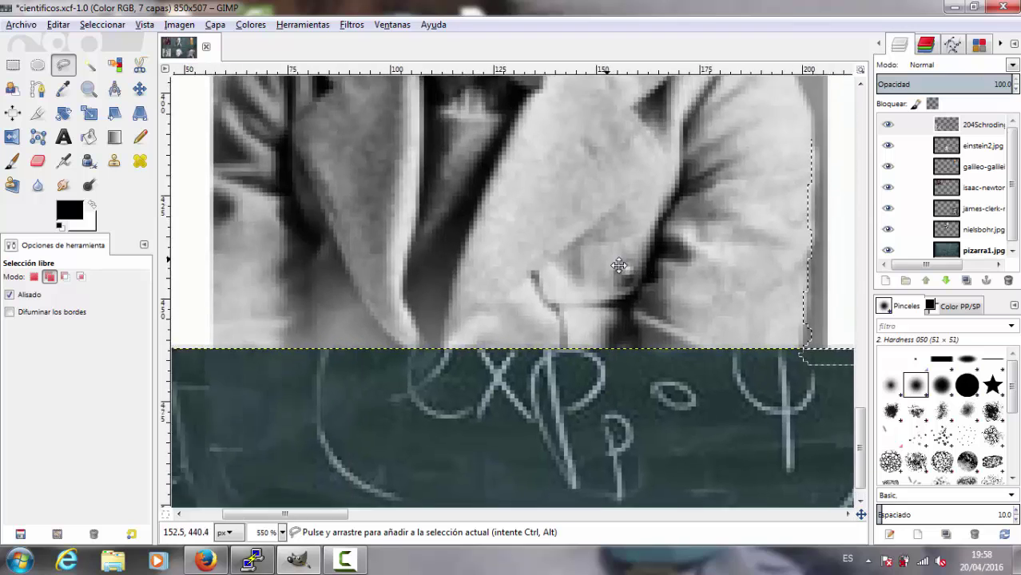
scroll(426, 202, left, 5)
drag(429, 266, 422, 273)
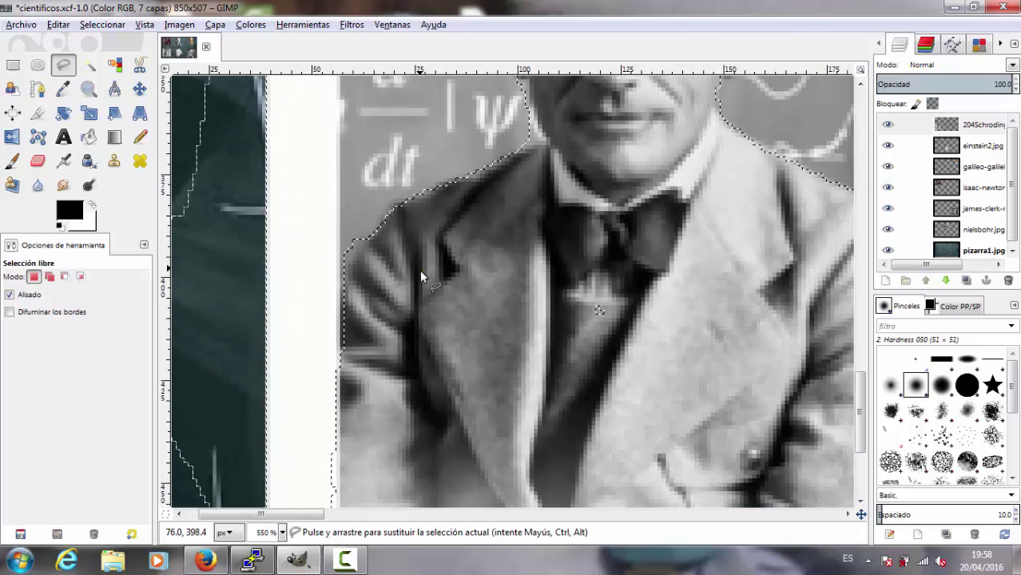
Shift-add the face edge near the psi symbol, zoom out, and delete the selected background
scroll(539, 424, up, 5)
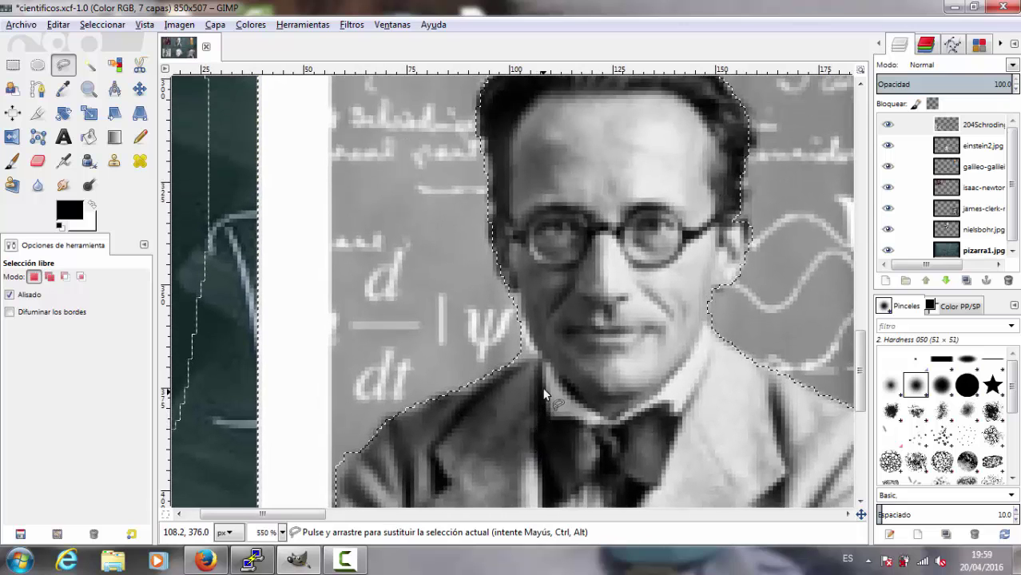
scroll(511, 384, up, 1)
scroll(480, 328, up, 1)
scroll(447, 288, up, 1)
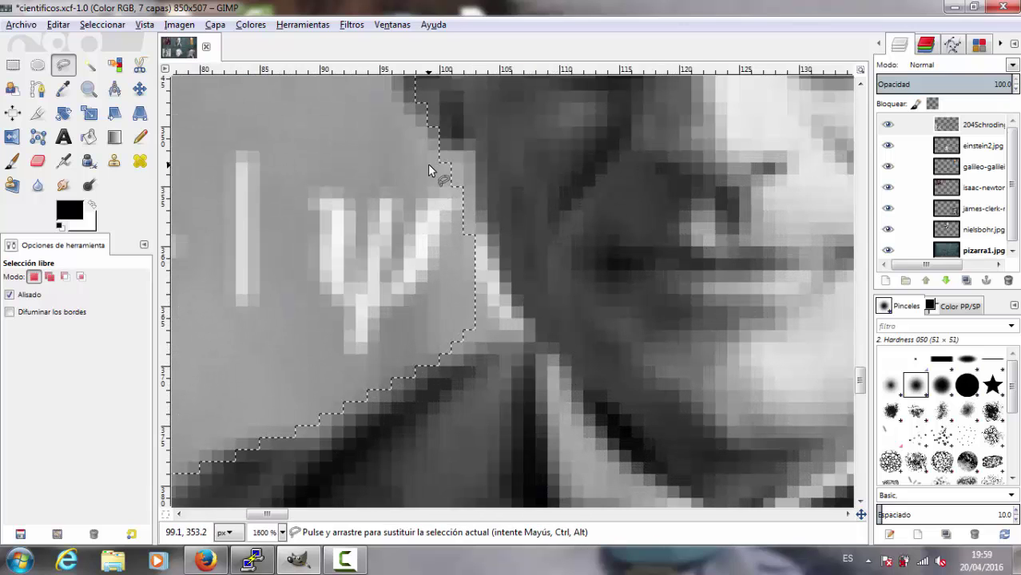
key(shift)
mouse_move(434, 154)
mouse_down()
mouse_move(487, 237)
mouse_move(528, 330)
mouse_move(506, 342)
mouse_move(459, 354)
mouse_move(414, 342)
mouse_move(432, 156)
mouse_up()
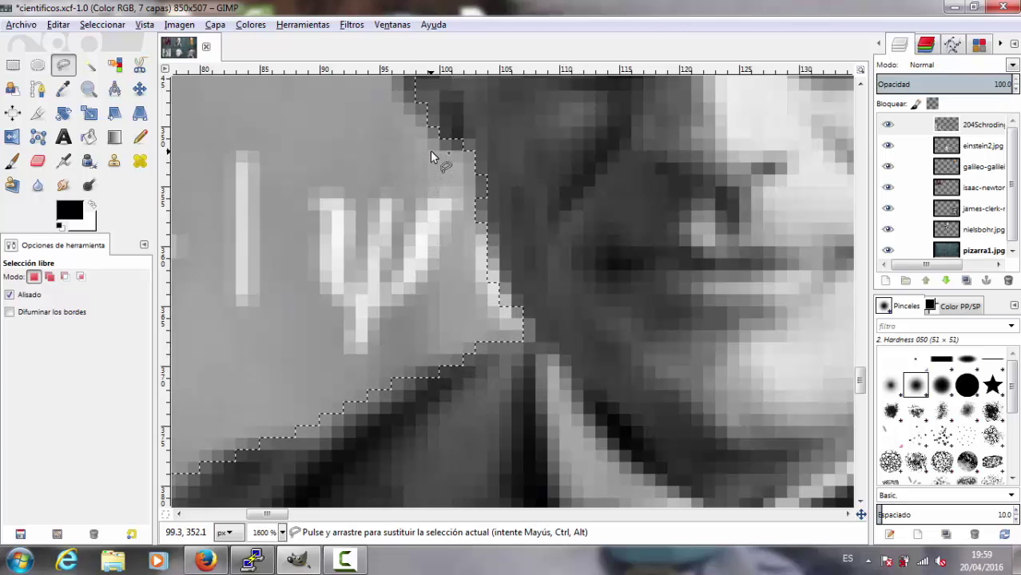
ctrl+scroll(547, 184, down, 2)
ctrl+scroll(547, 185, down, 4)
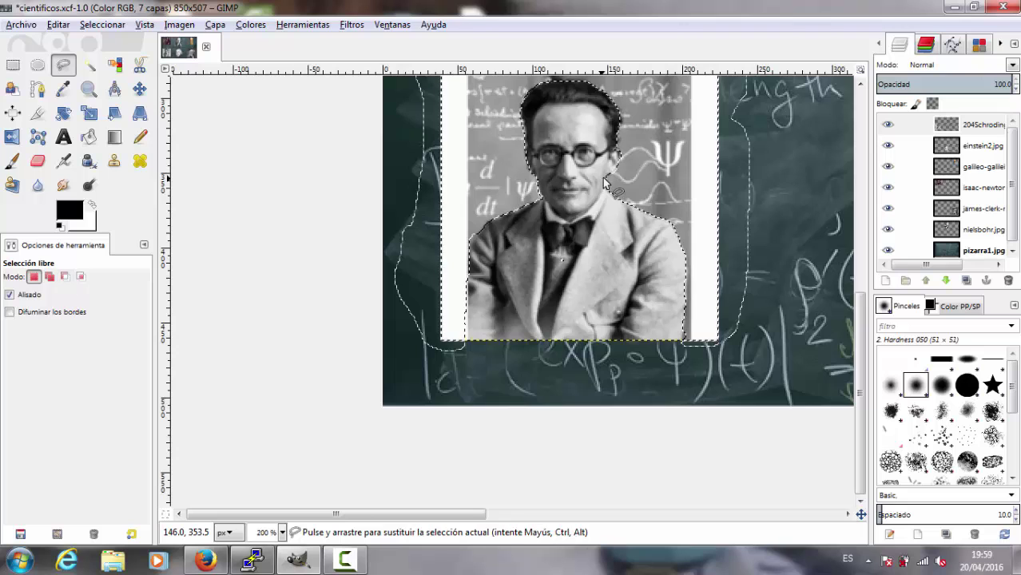
ctrl+scroll(561, 232, down, 2)
ctrl+scroll(562, 232, up, 1)
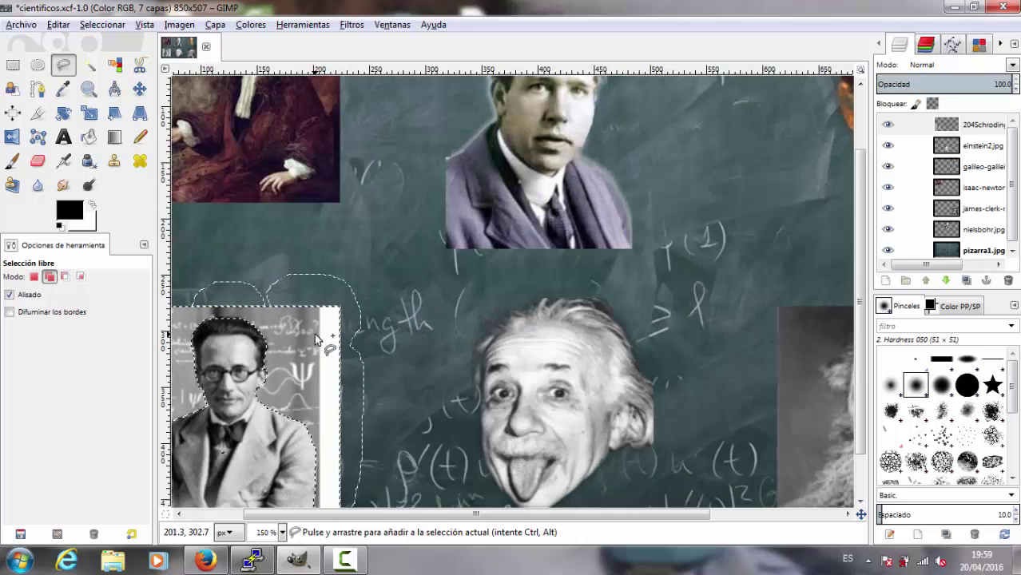
shift+scroll(587, 225, left, 5)
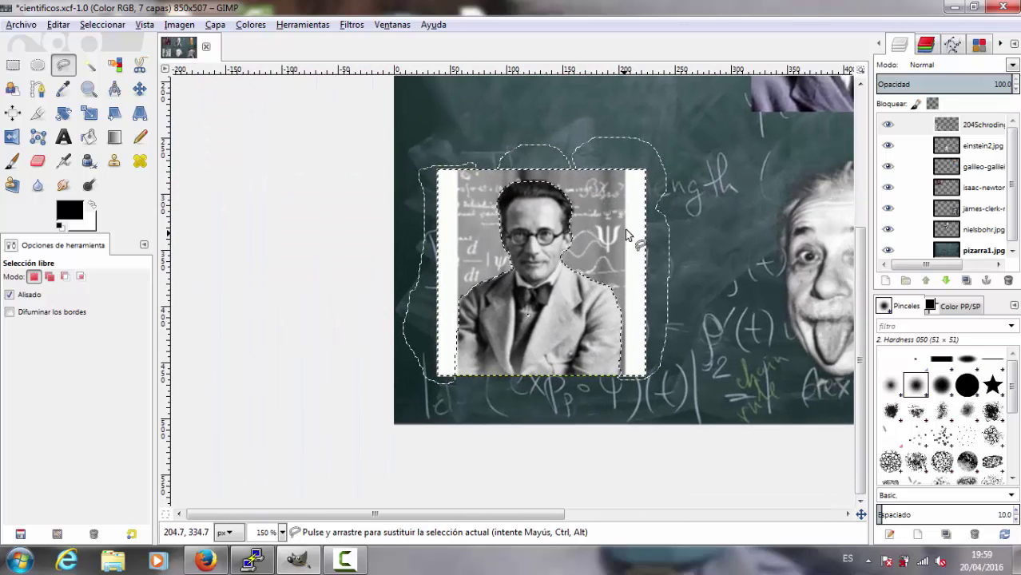
key(Delete)
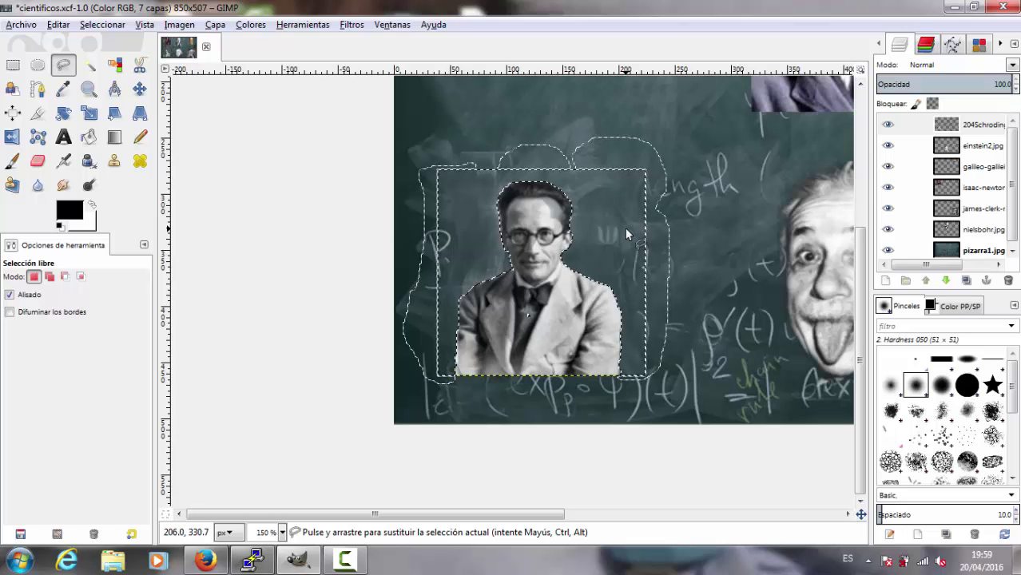
Add the chalkboard area above the bespectacled scientist's head to his selection with a Free Select loop
key(shift)
drag(460, 160, 462, 152)
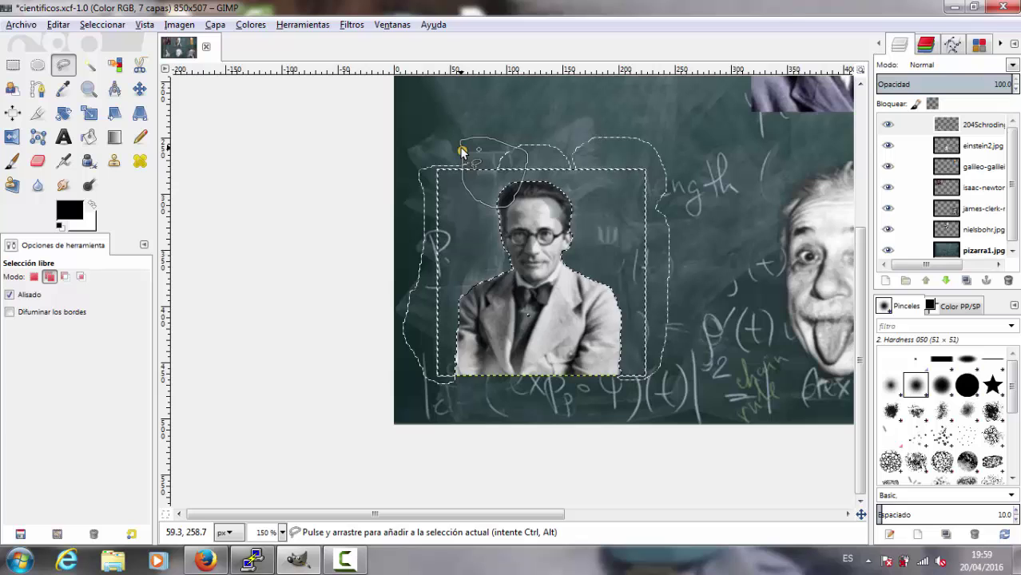
click(462, 153)
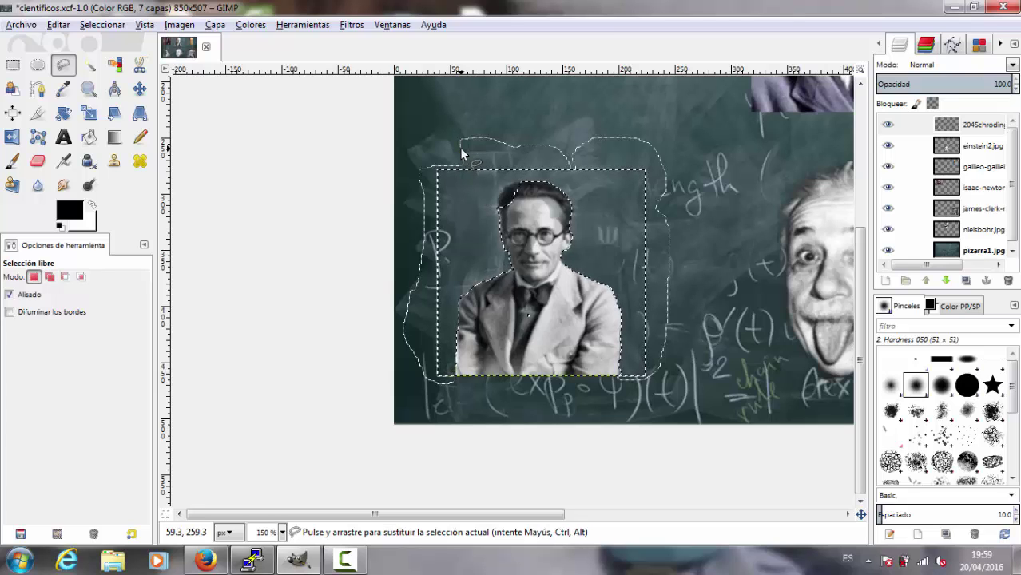
key(ctrl)
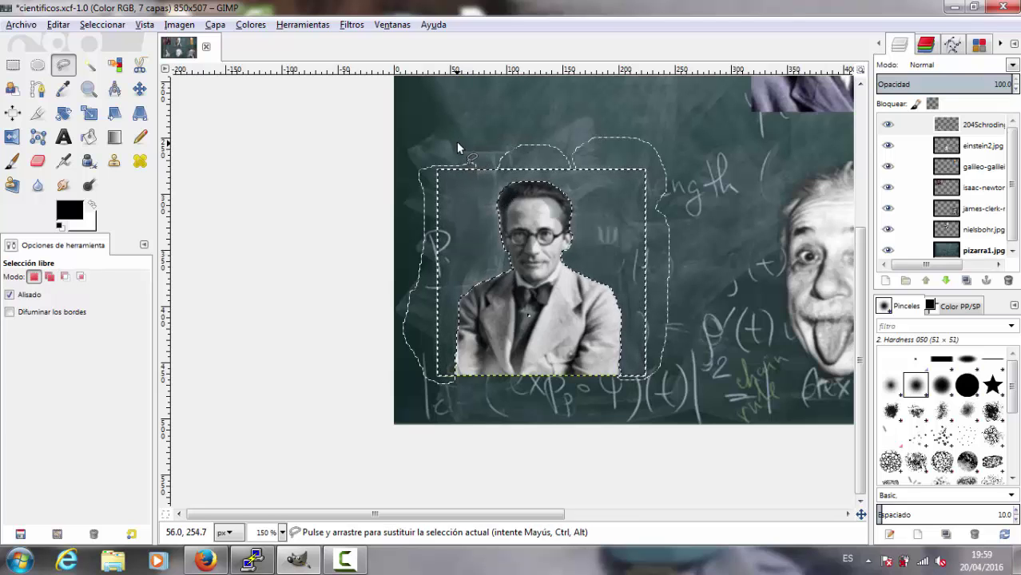
key(shift)
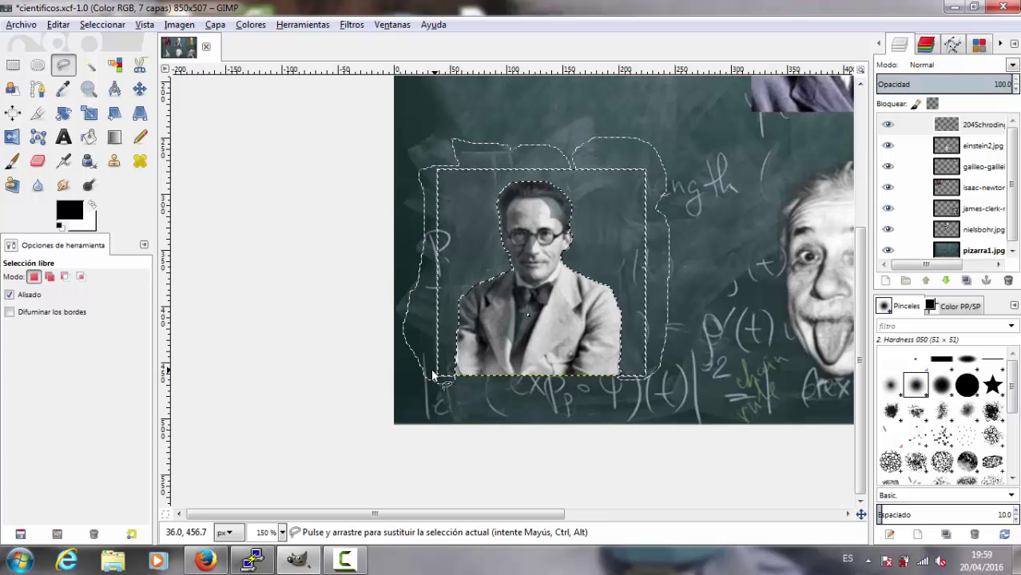
key(r)
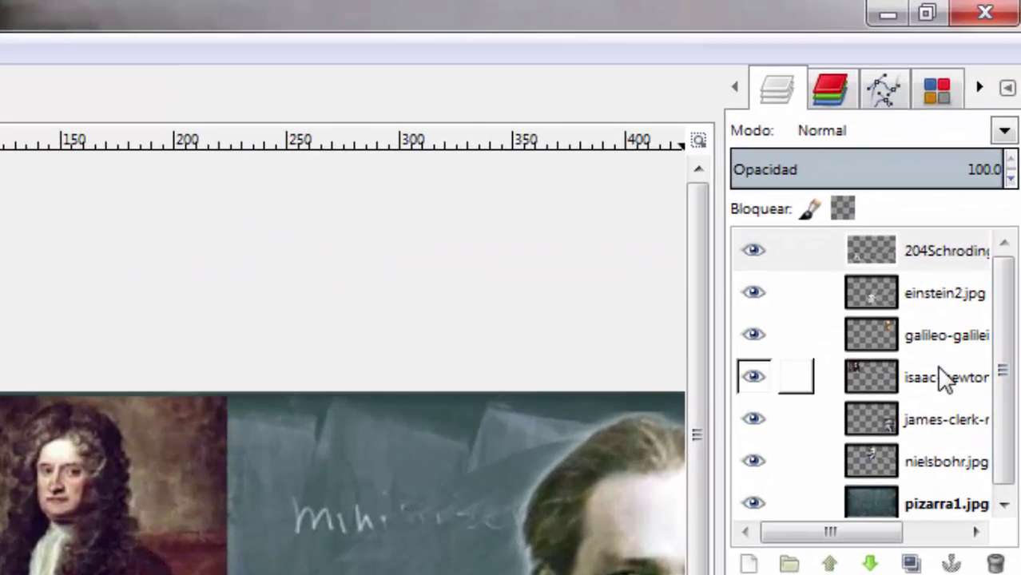
Make the isaac-newton layer active and pick the Paths tool, zoomed in on the hand
click(945, 380)
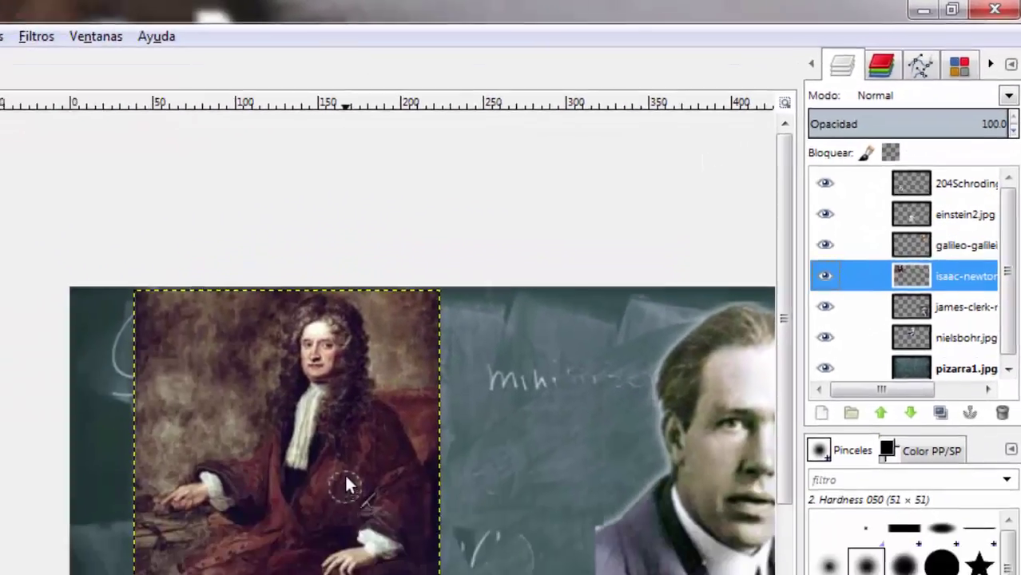
scroll(590, 319, up, 2)
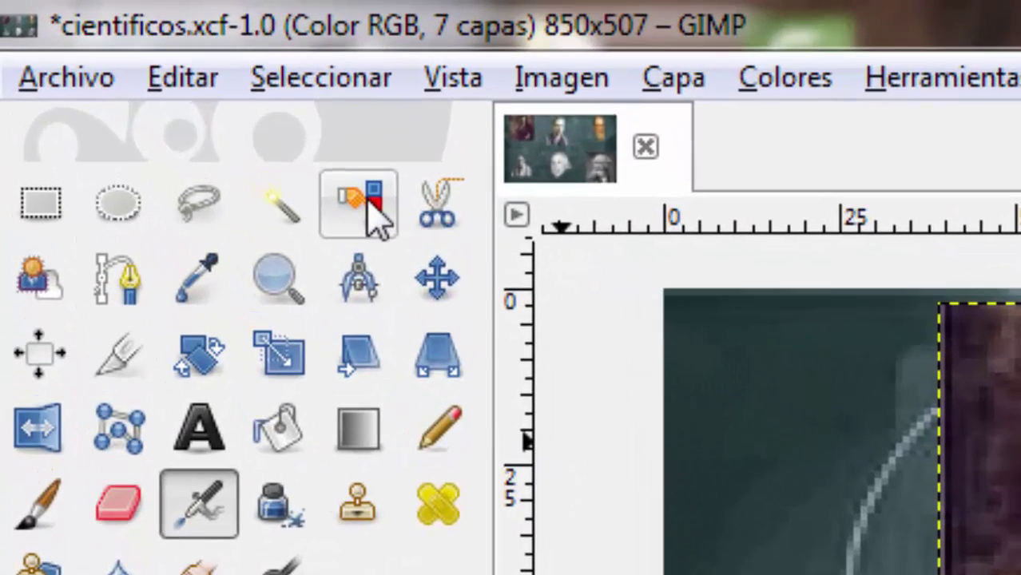
click(128, 297)
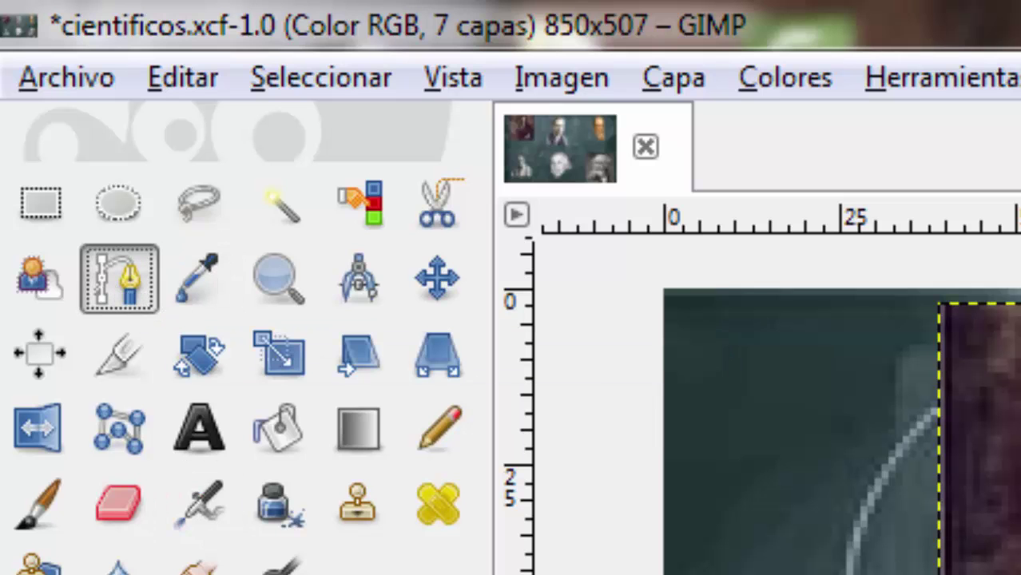
scroll(361, 382, up, 4)
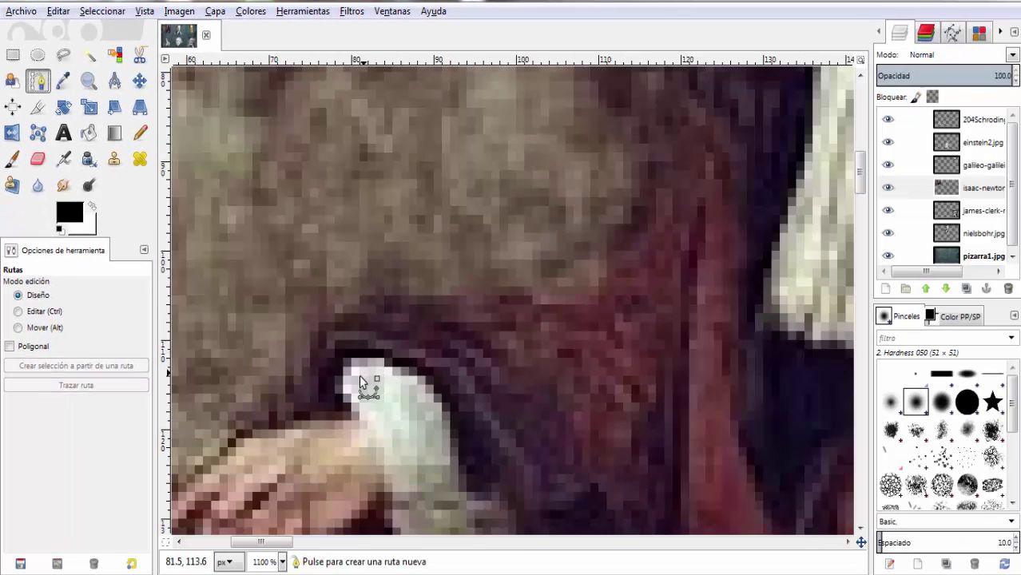
scroll(361, 382, left, 5)
scroll(360, 382, down, 2)
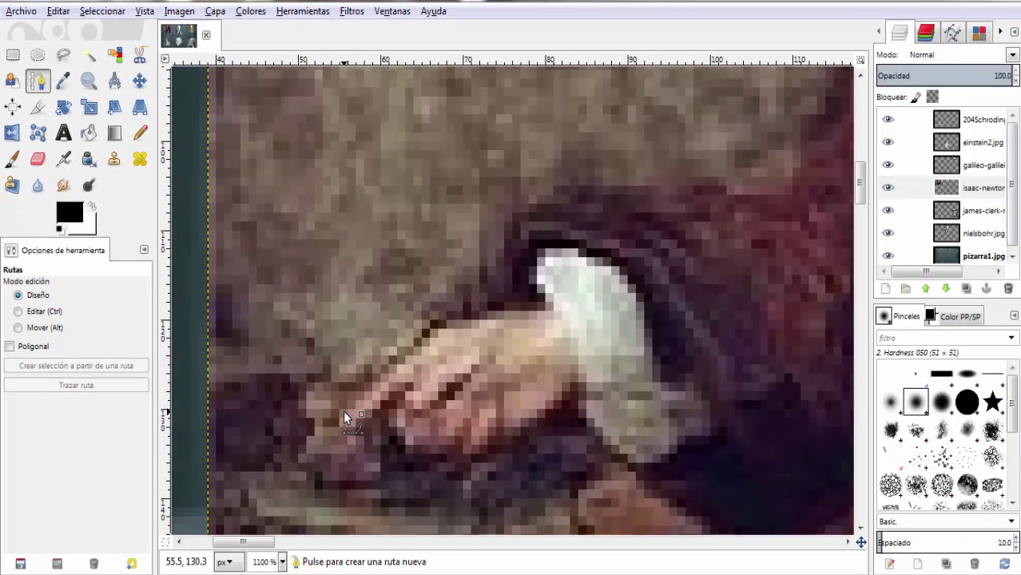
Start Newton's outline path beside the hand, adding curved nodes over the cuff and robe
click(343, 410)
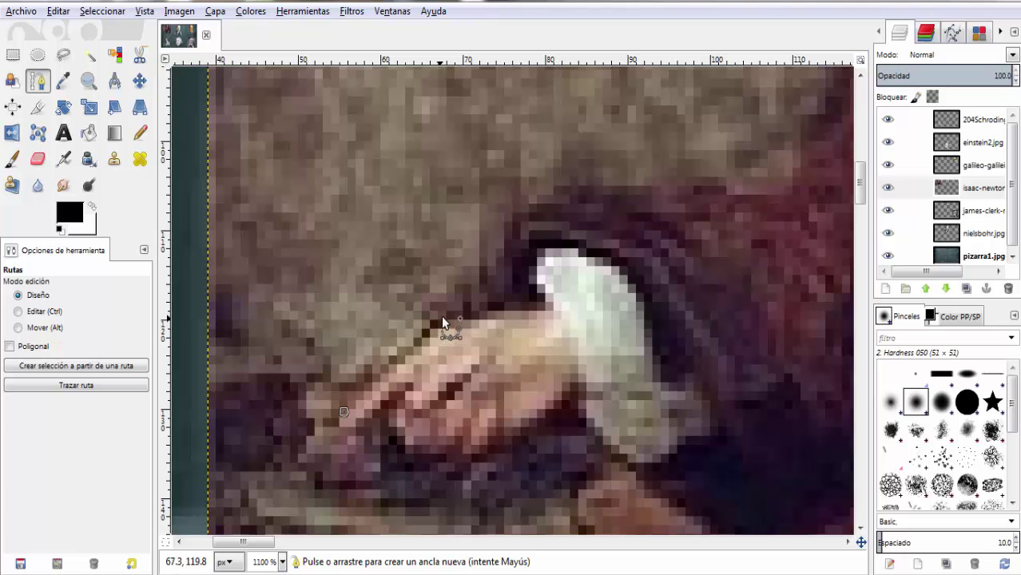
drag(445, 314, 457, 315)
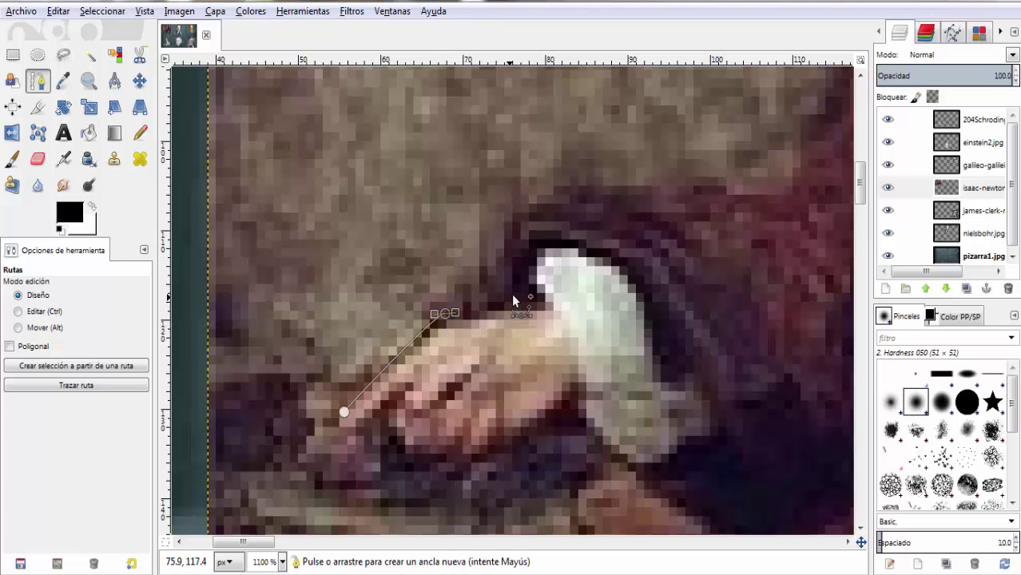
mouse_move(514, 298)
mouse_down()
mouse_move(484, 256)
mouse_move(469, 207)
mouse_up()
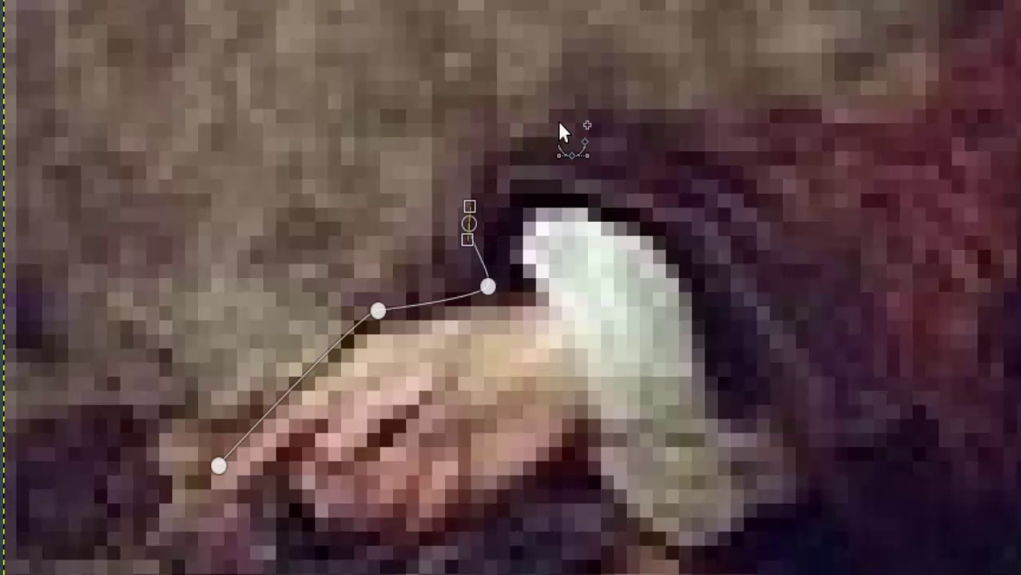
drag(558, 121, 582, 124)
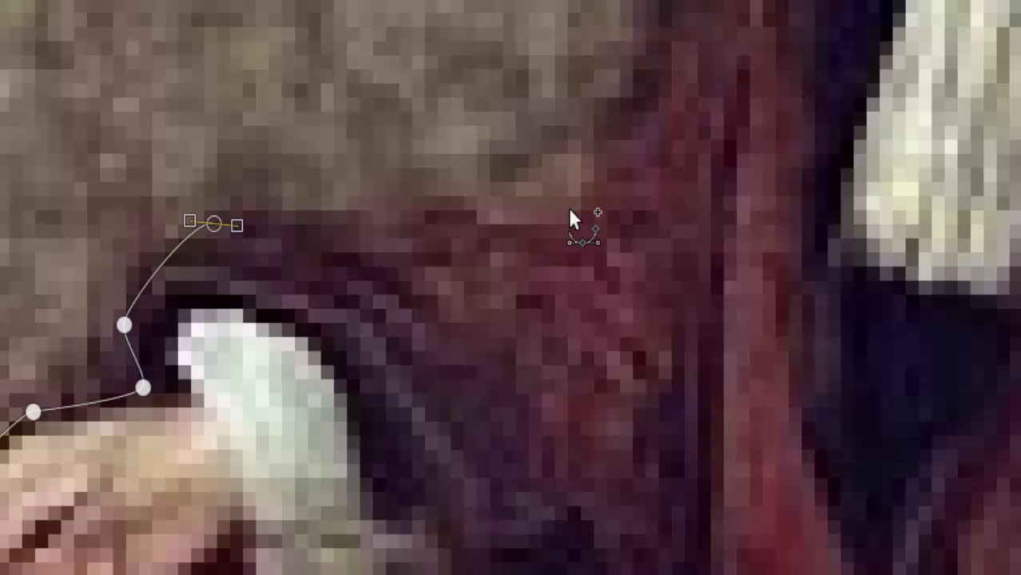
mouse_move(568, 208)
mouse_down()
mouse_move(590, 206)
mouse_move(601, 185)
mouse_up()
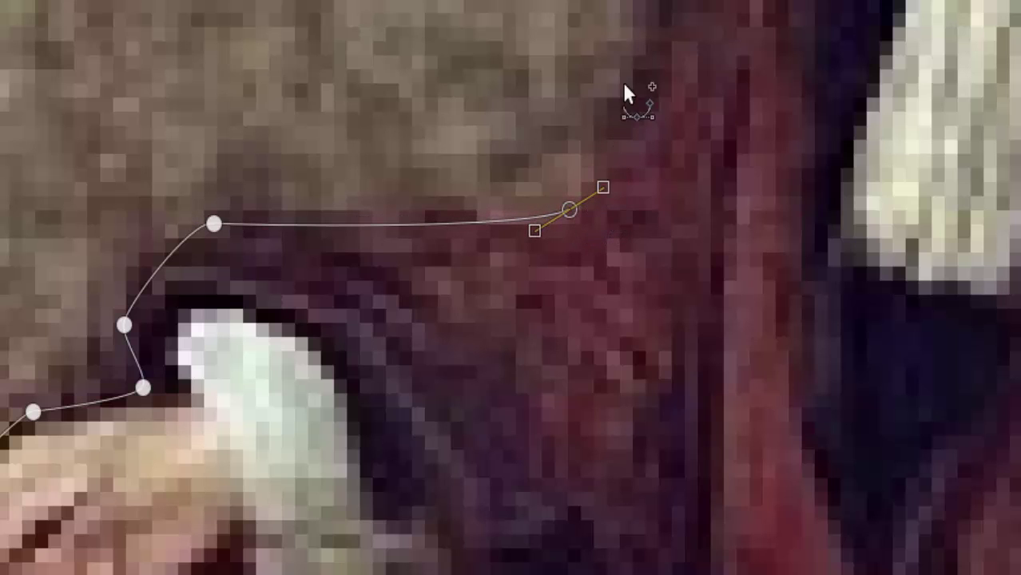
mouse_move(660, 3)
mouse_down()
mouse_move(676, 4)
mouse_move(638, 34)
mouse_up()
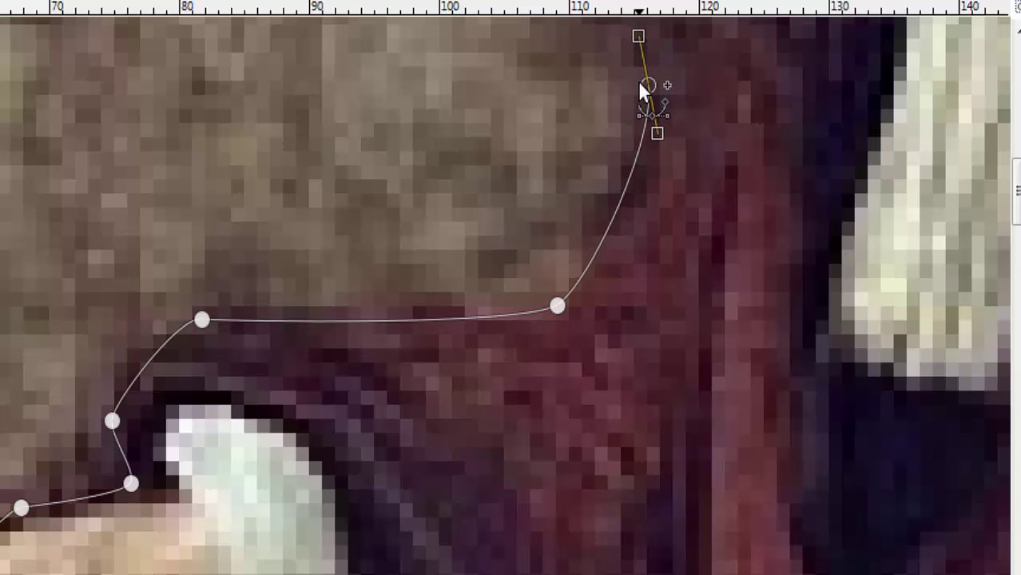
scroll(599, 240, up, 10)
scroll(500, 560, up, 1)
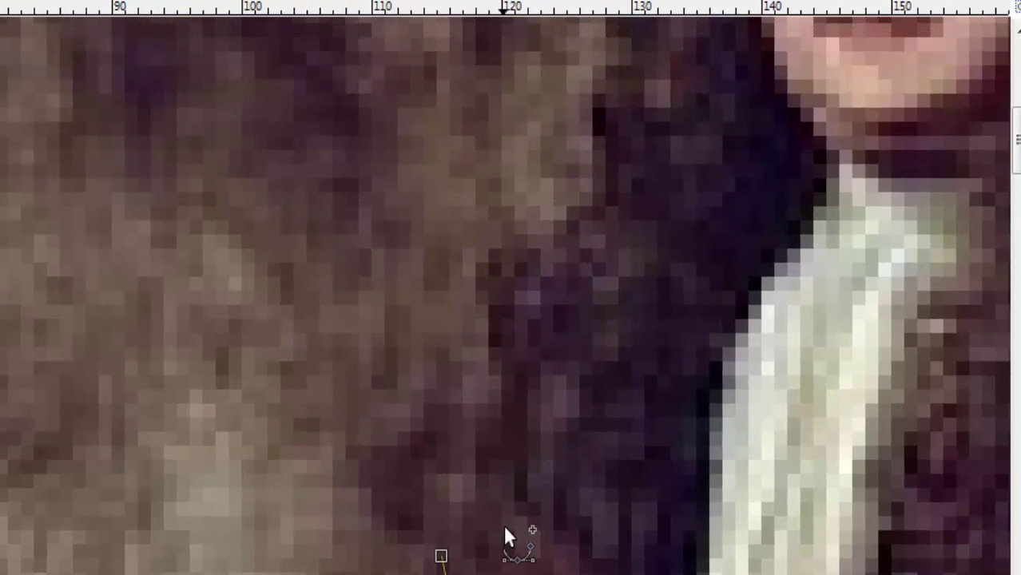
drag(442, 558, 457, 550)
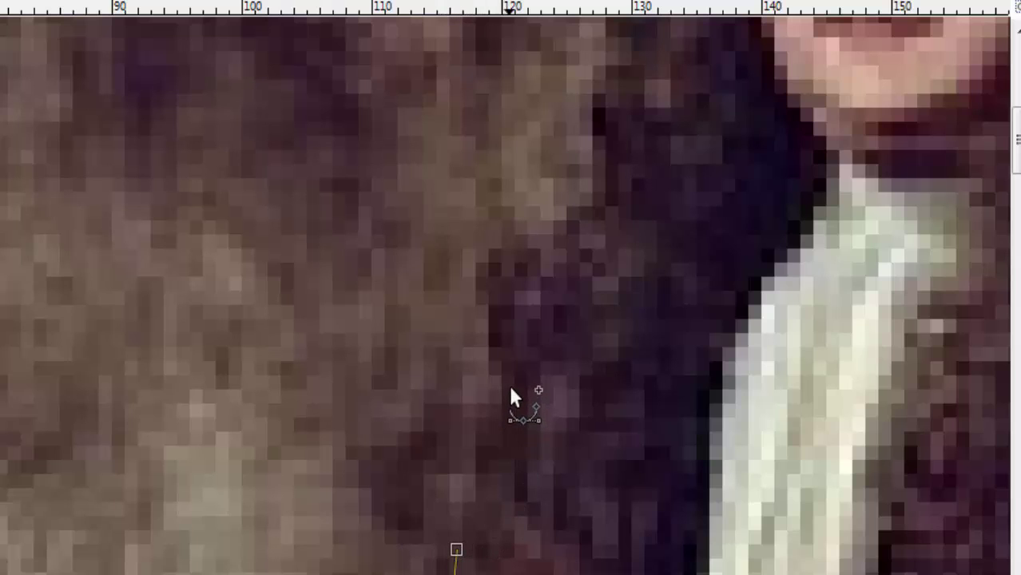
Continue the path up the robe and along the left hair edge toward the head's top
drag(509, 385, 507, 279)
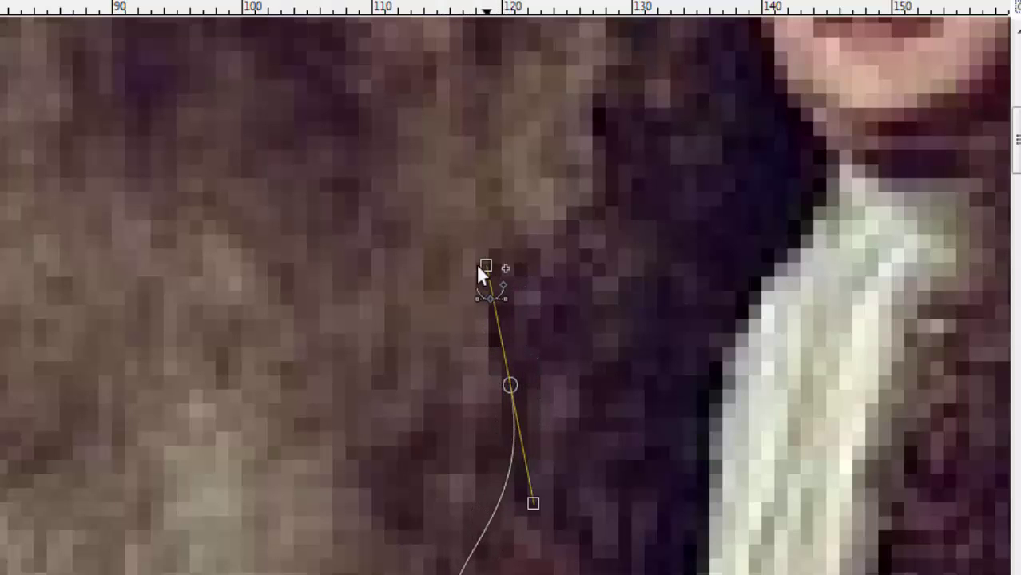
drag(507, 284, 490, 256)
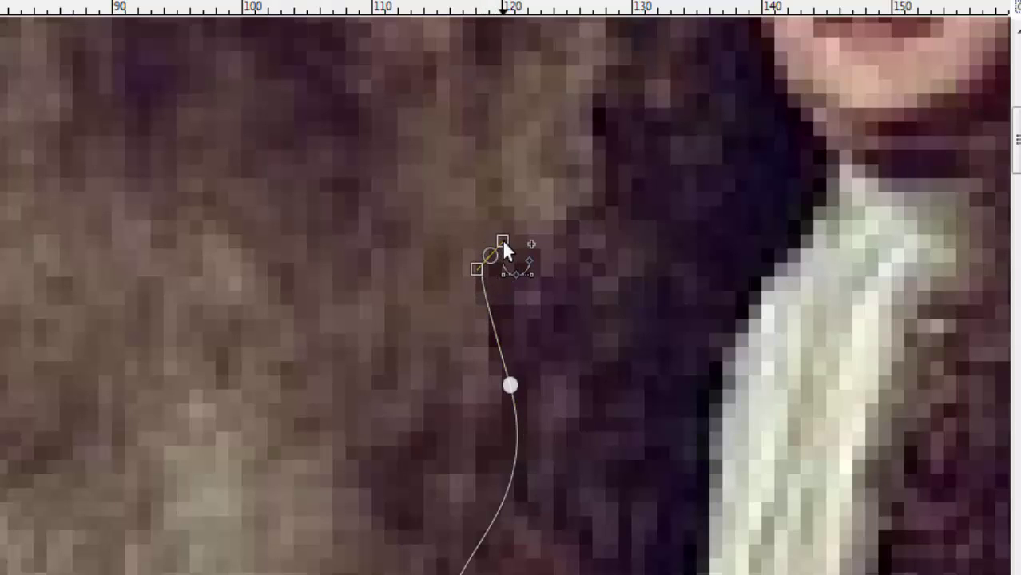
drag(564, 230, 588, 221)
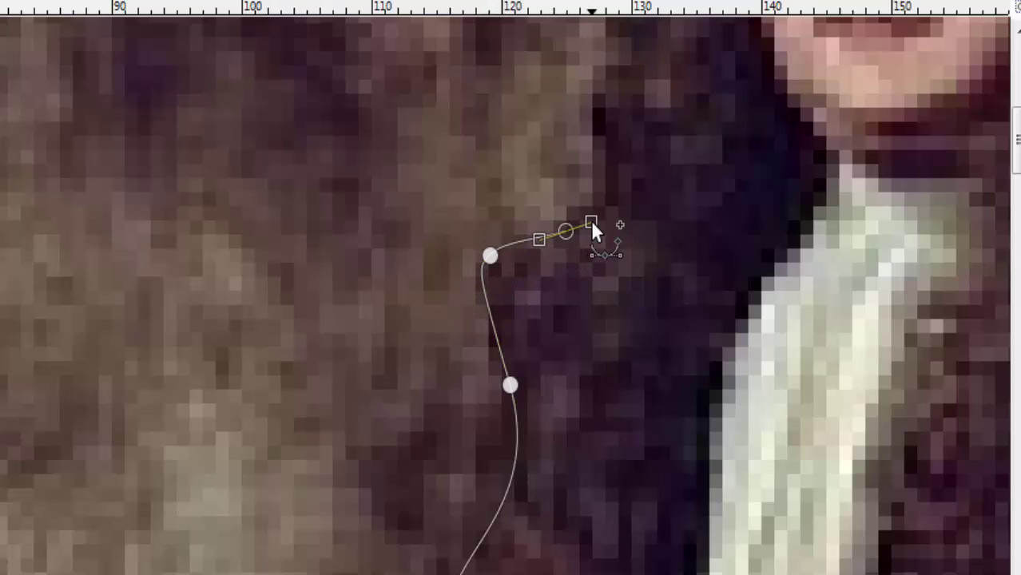
click(590, 106)
drag(593, 89, 591, 77)
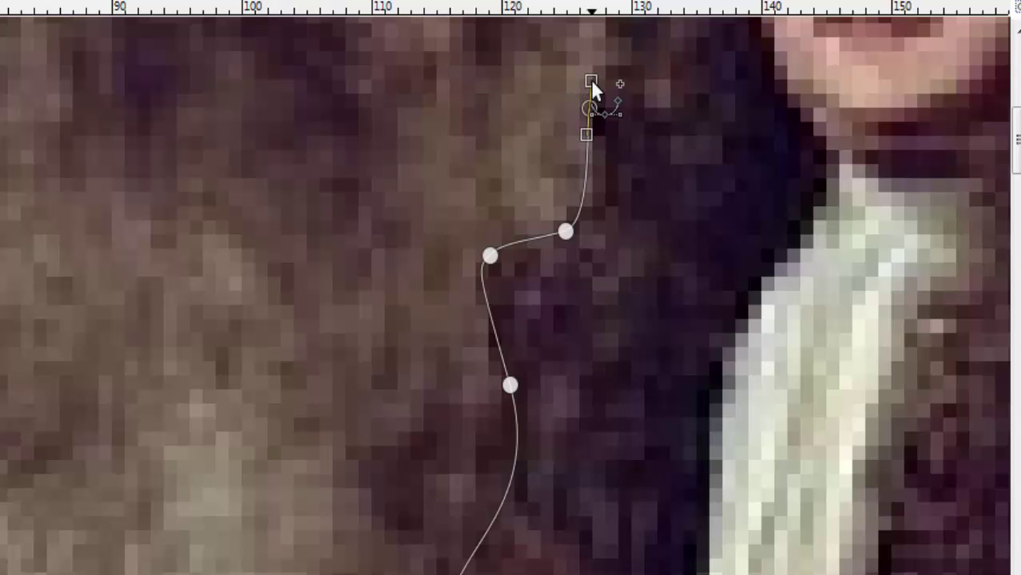
scroll(635, 90, up, 5)
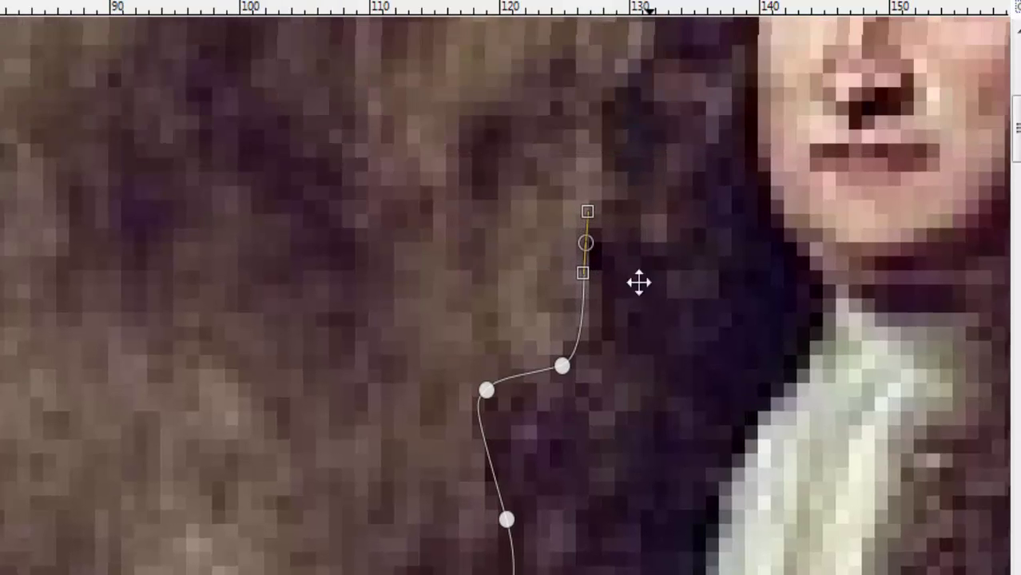
scroll(591, 240, right, 2)
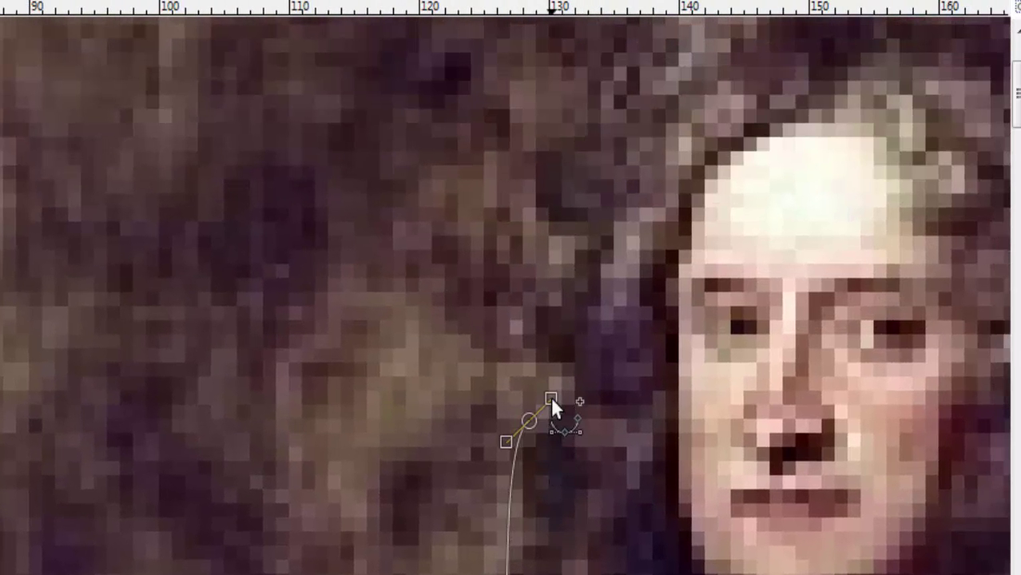
drag(548, 401, 651, 281)
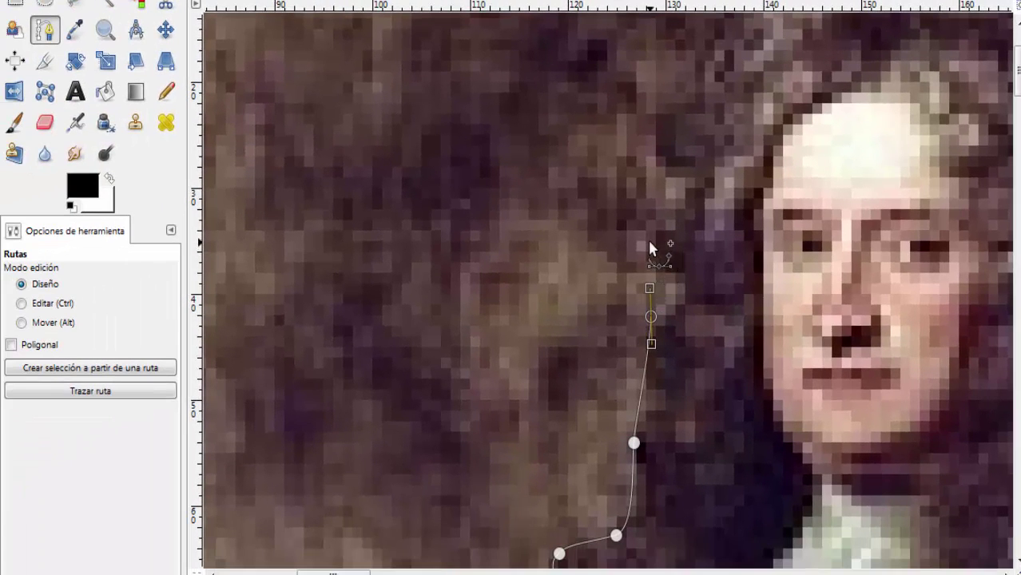
drag(639, 232, 640, 198)
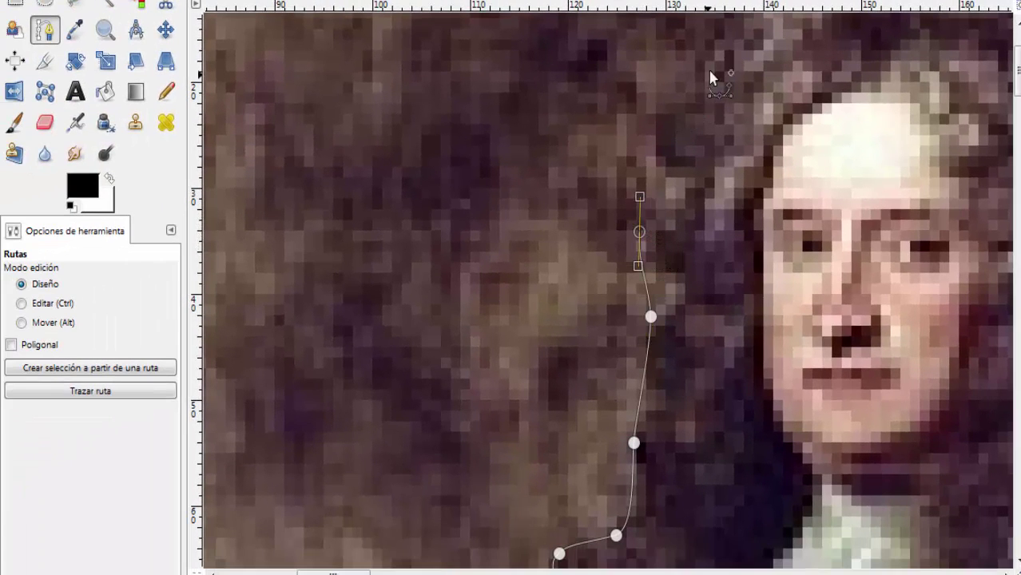
mouse_move(726, 63)
mouse_down()
mouse_move(735, 35)
mouse_move(701, 29)
mouse_move(547, 214)
mouse_move(584, 194)
mouse_up()
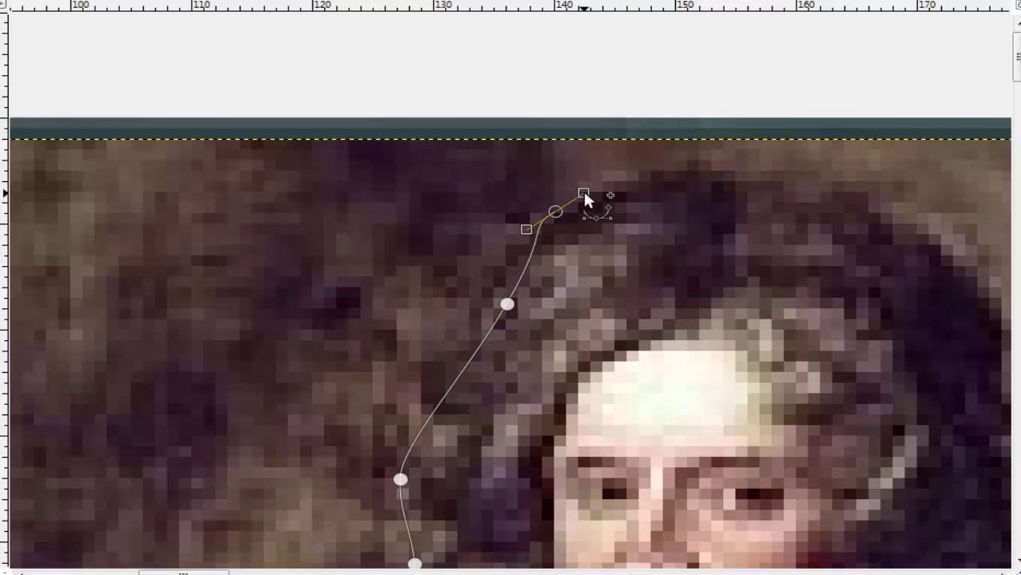
Trace the path over the top of the hair and down its right edge
mouse_move(732, 171)
mouse_down()
mouse_move(873, 206)
mouse_move(932, 238)
mouse_move(908, 238)
mouse_up()
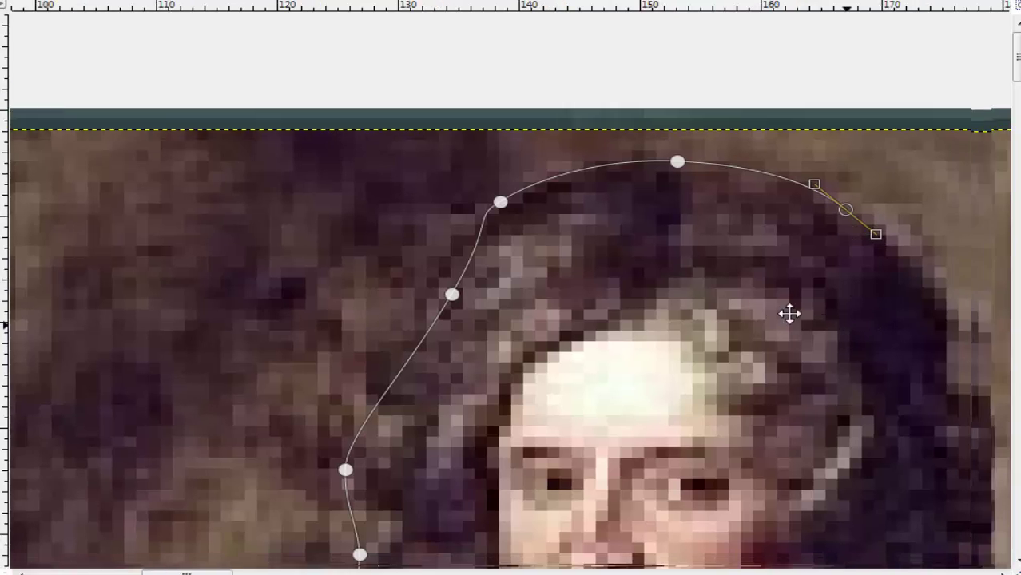
drag(788, 312, 526, 217)
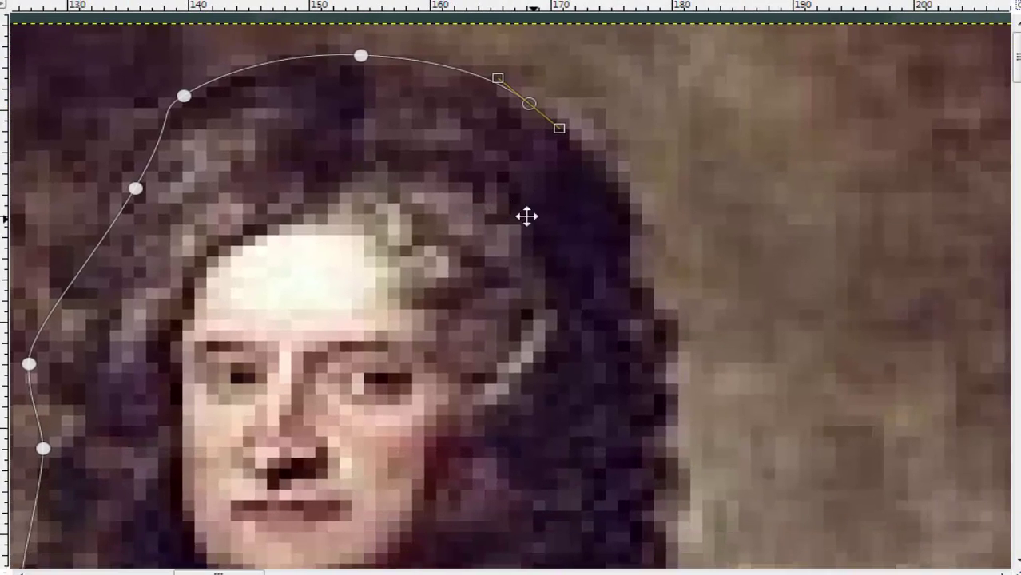
drag(632, 232, 625, 287)
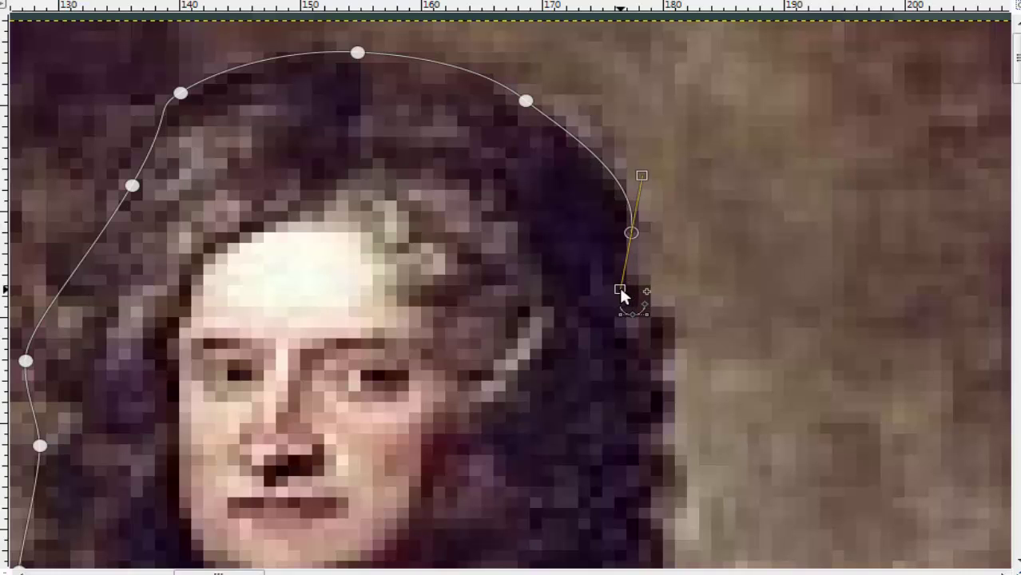
drag(640, 283, 673, 328)
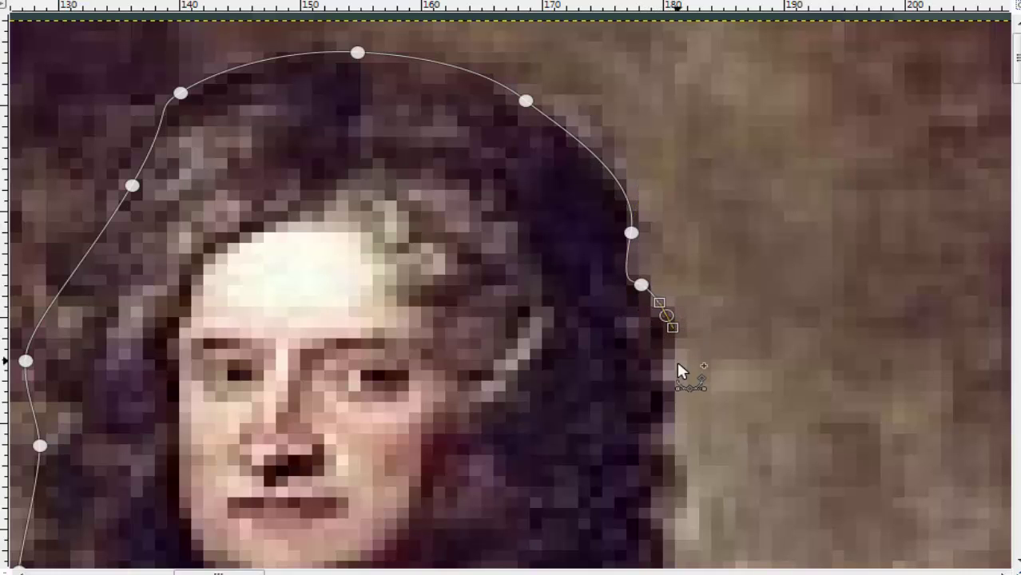
drag(665, 508, 657, 535)
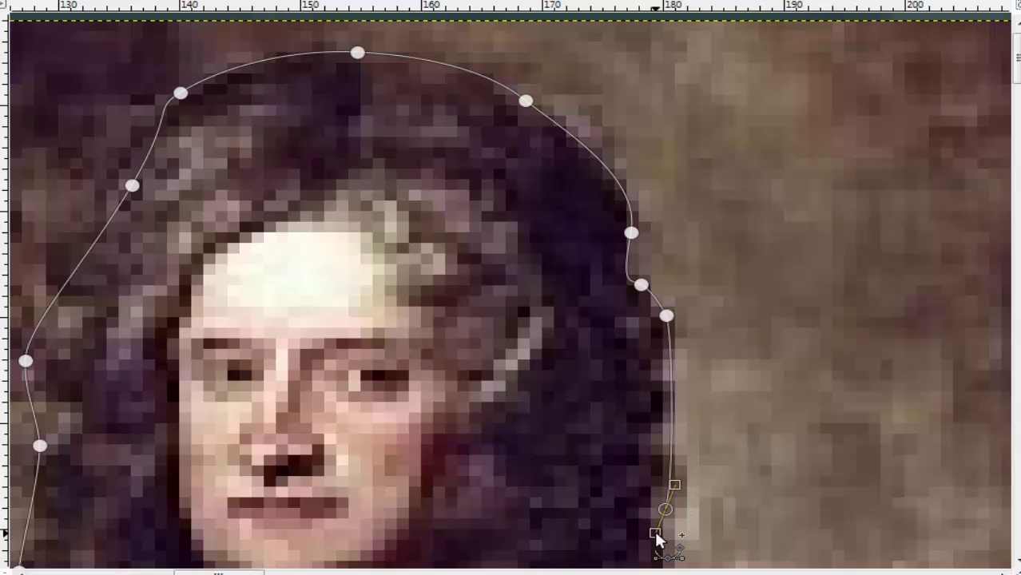
key(space)
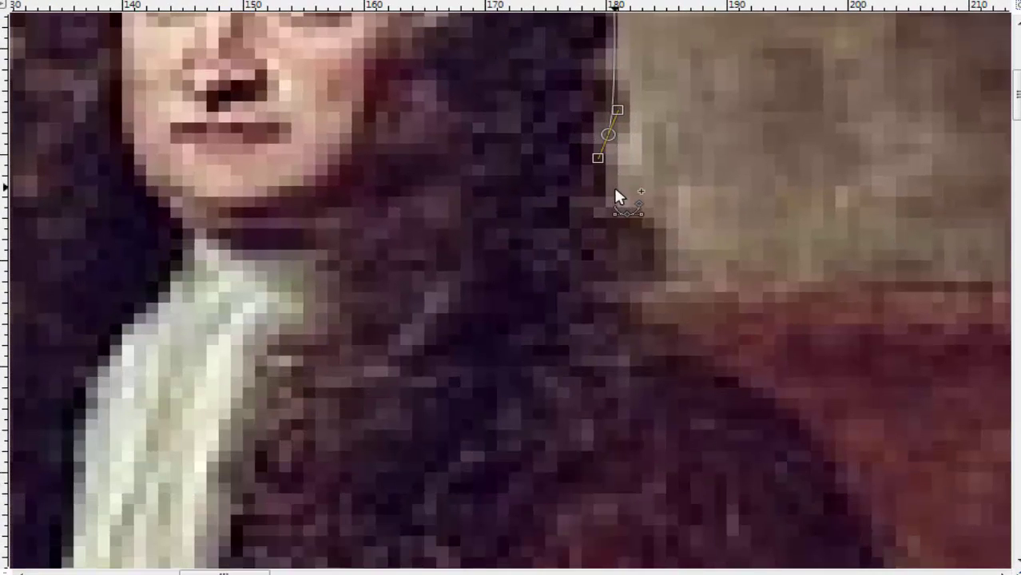
Continue the outline along the top of the shoulder and down its slope
drag(612, 209, 667, 241)
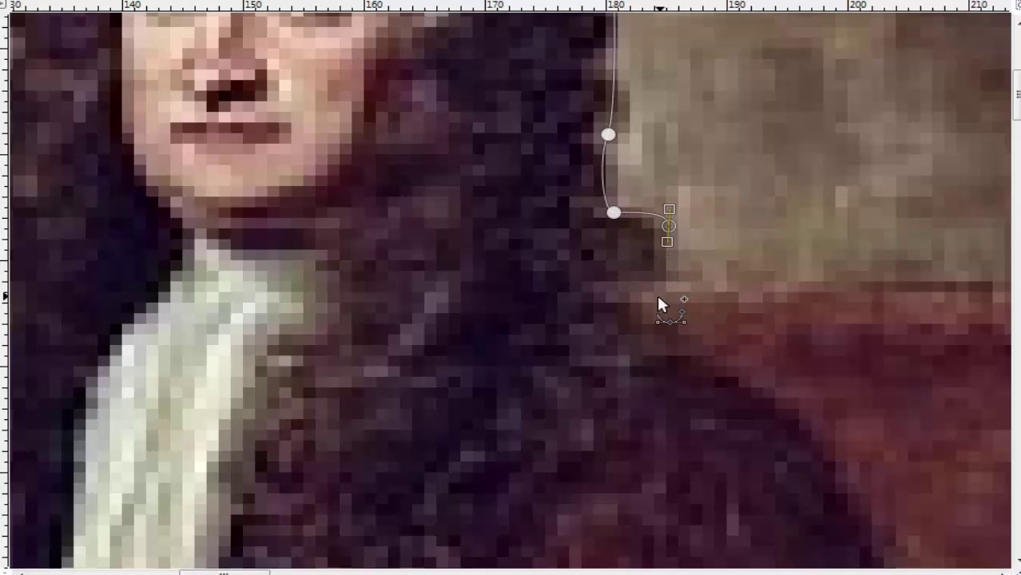
drag(648, 297, 630, 311)
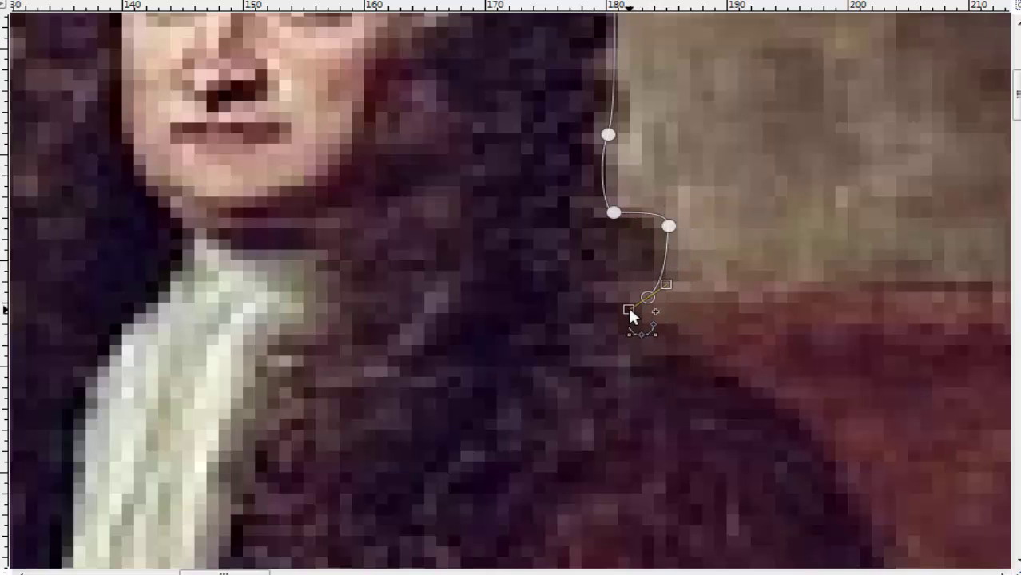
drag(726, 298, 768, 286)
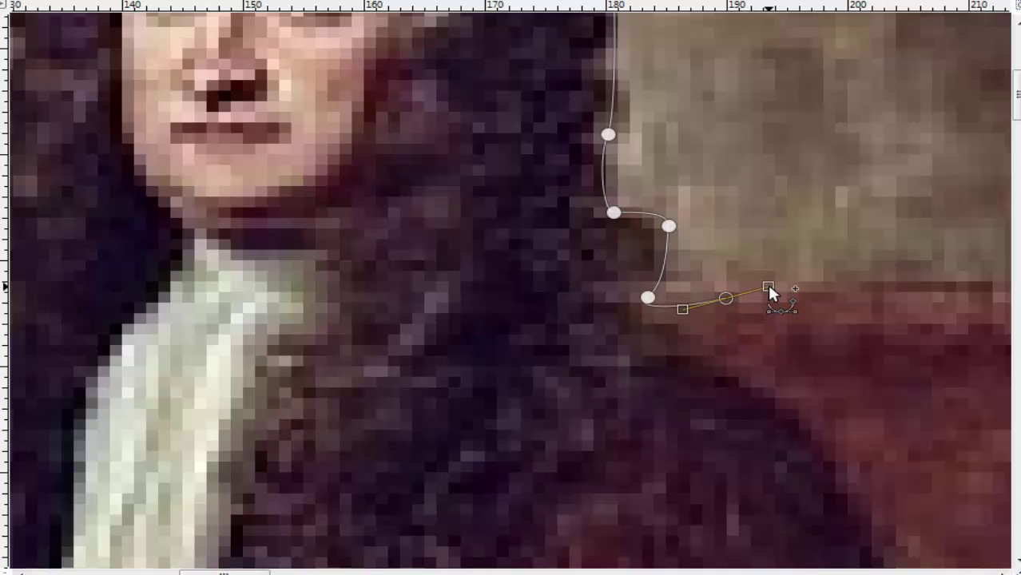
drag(854, 264, 536, 183)
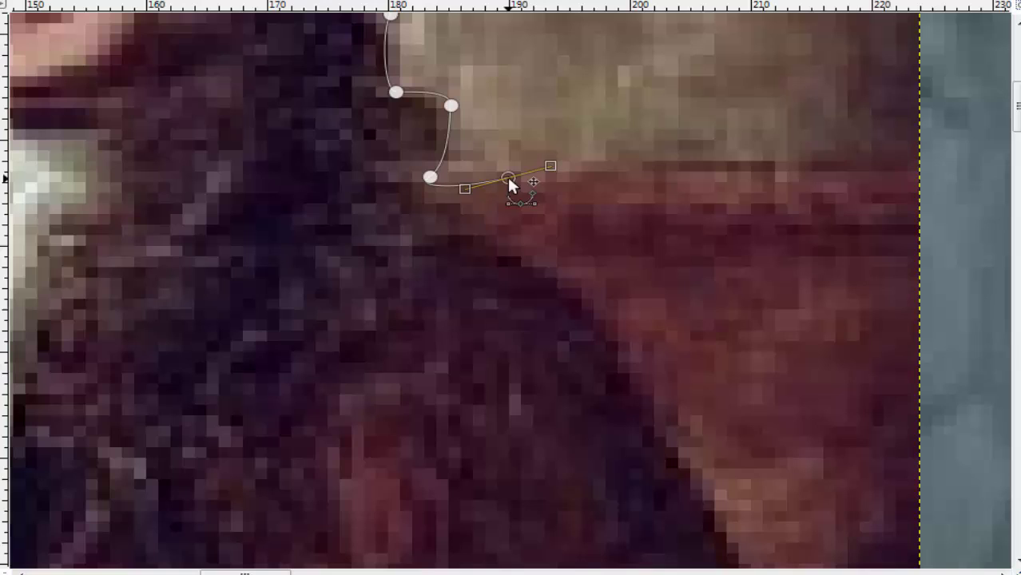
mouse_move(508, 177)
mouse_down()
mouse_move(511, 251)
mouse_move(553, 282)
mouse_up()
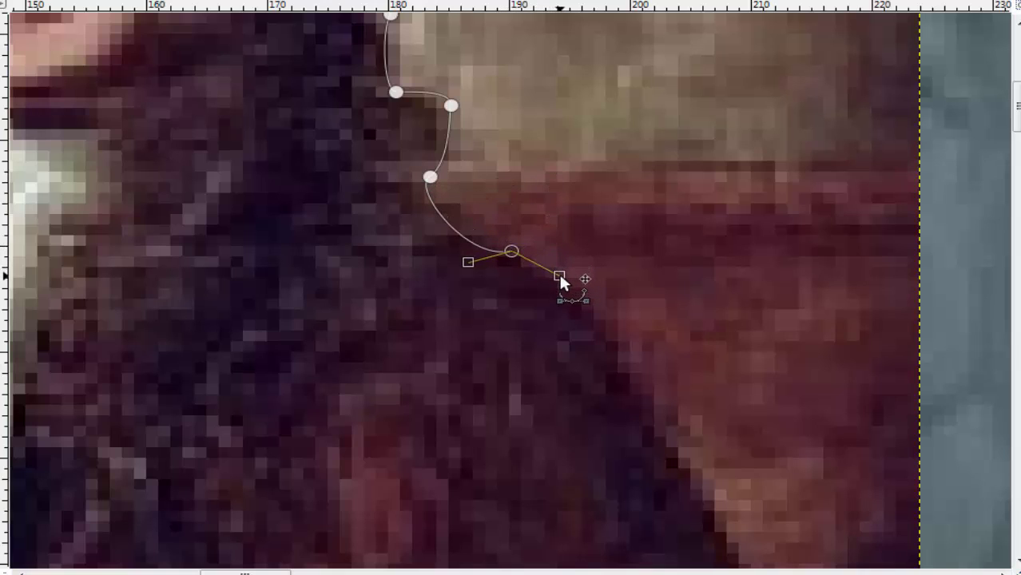
drag(468, 262, 473, 214)
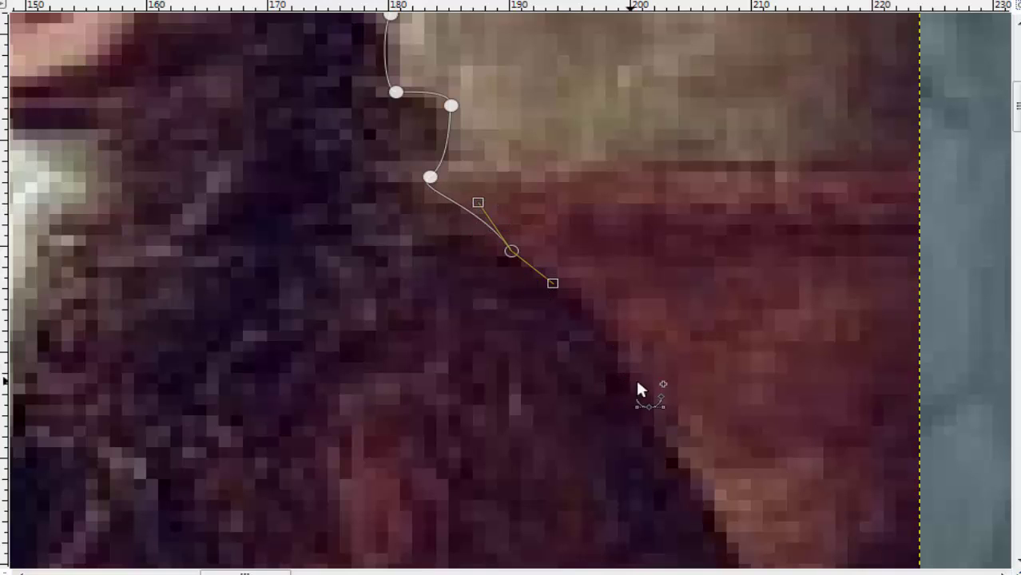
drag(653, 402, 658, 420)
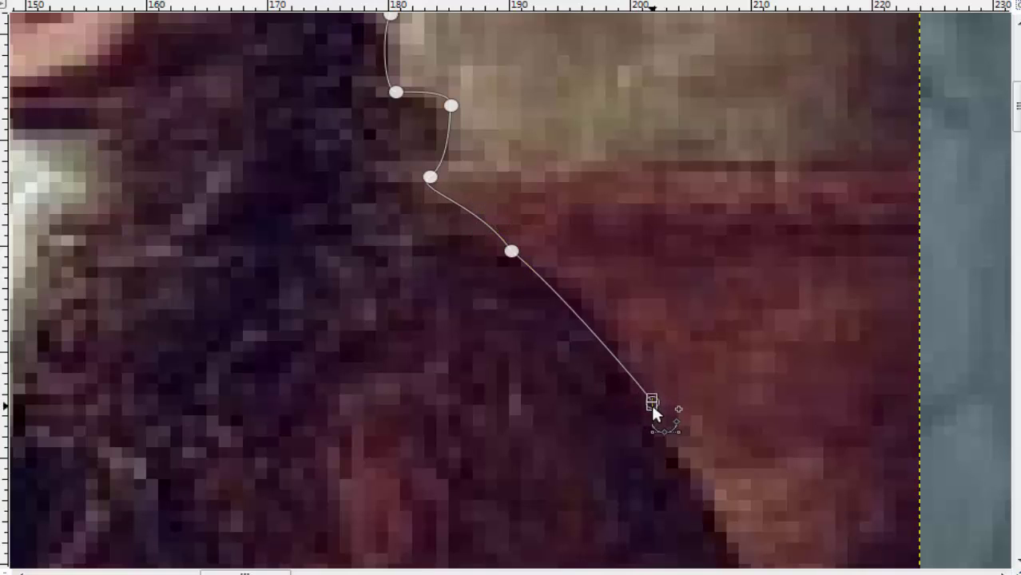
drag(736, 433, 695, 112)
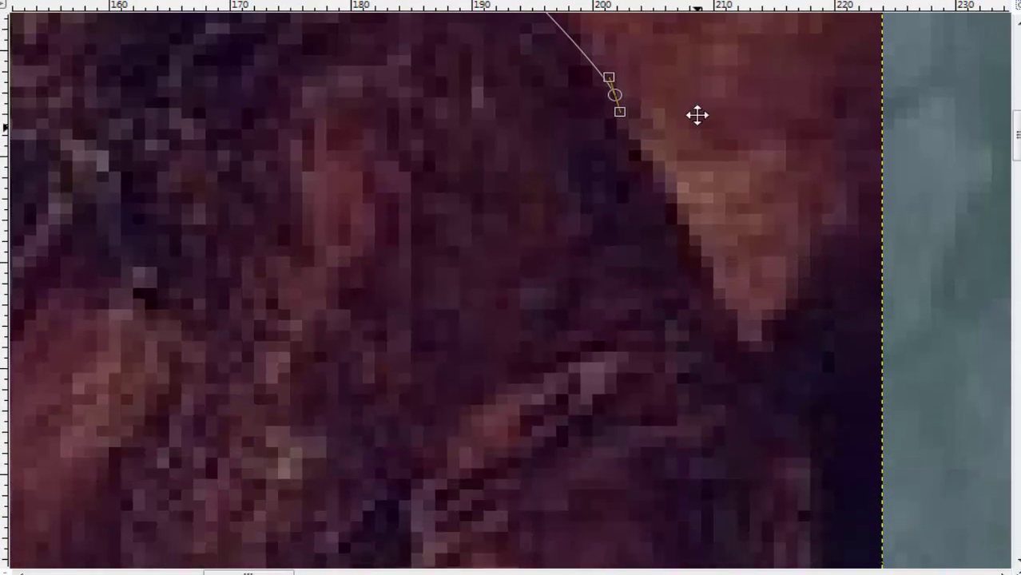
Trace the outline down the arm's outer edge to the white cuff
drag(697, 228, 697, 246)
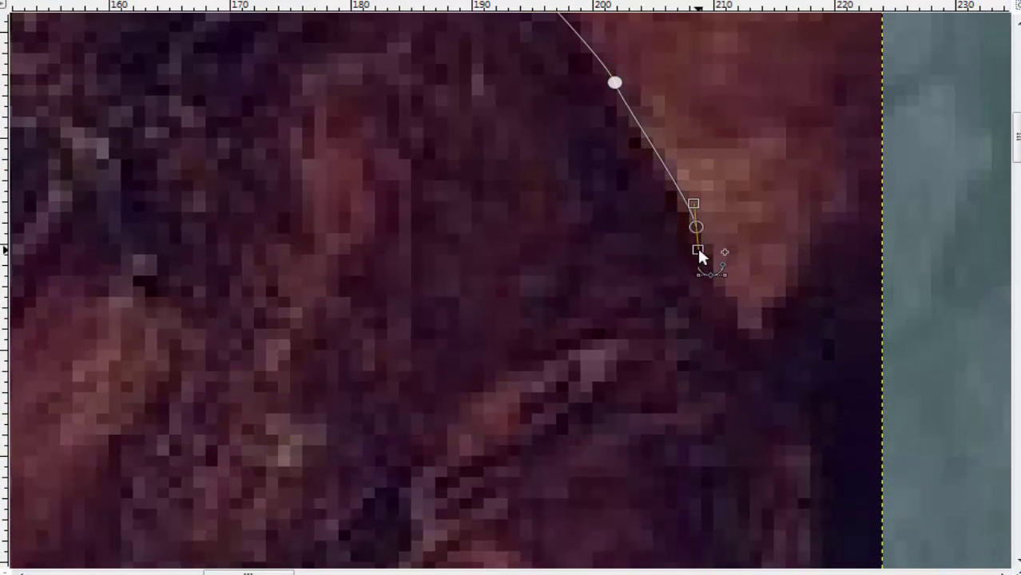
click(736, 320)
drag(734, 315, 735, 326)
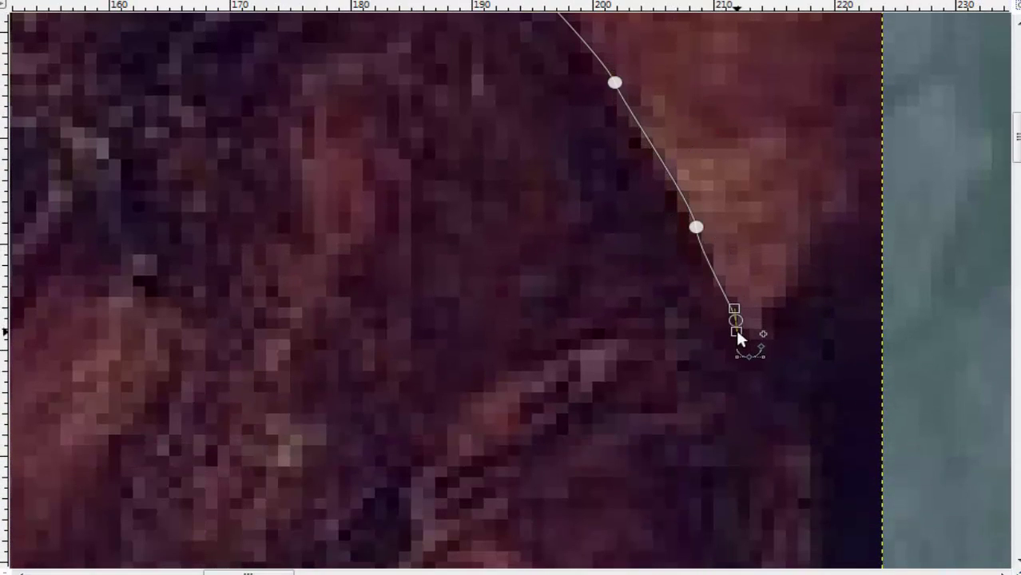
drag(615, 390, 534, 102)
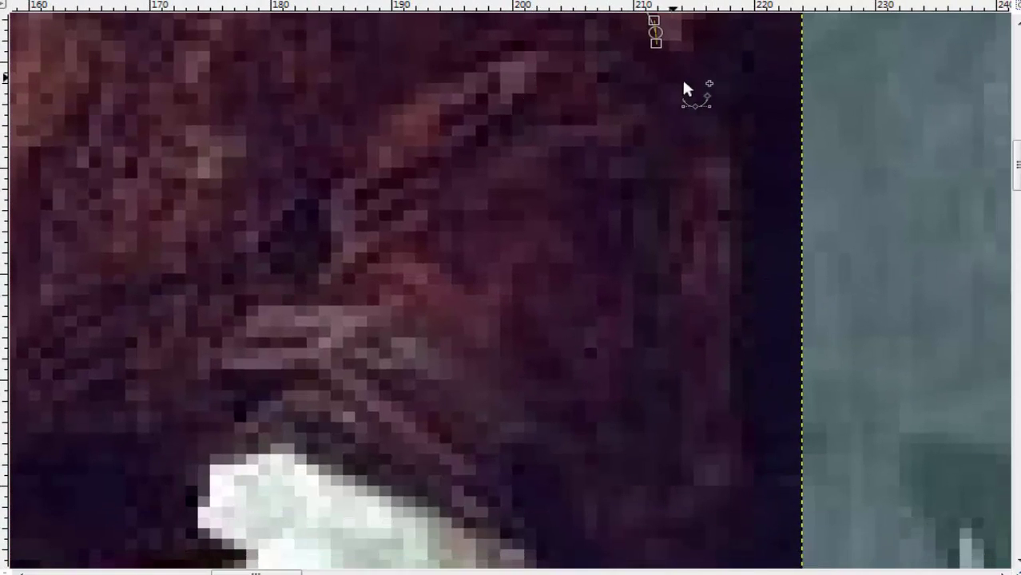
mouse_move(692, 155)
mouse_down()
mouse_move(673, 215)
mouse_move(687, 212)
mouse_up()
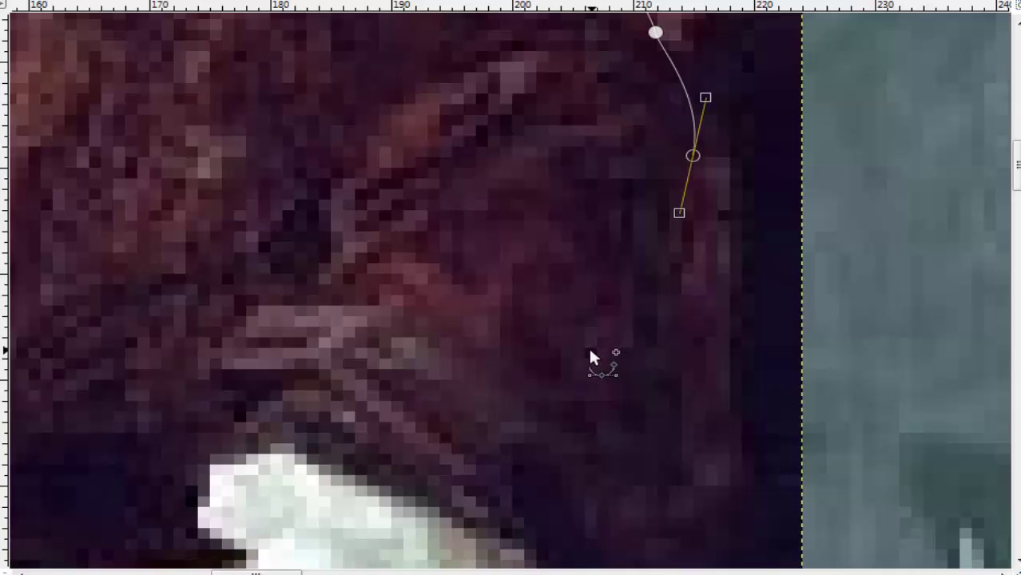
drag(589, 351, 569, 372)
drag(498, 467, 494, 485)
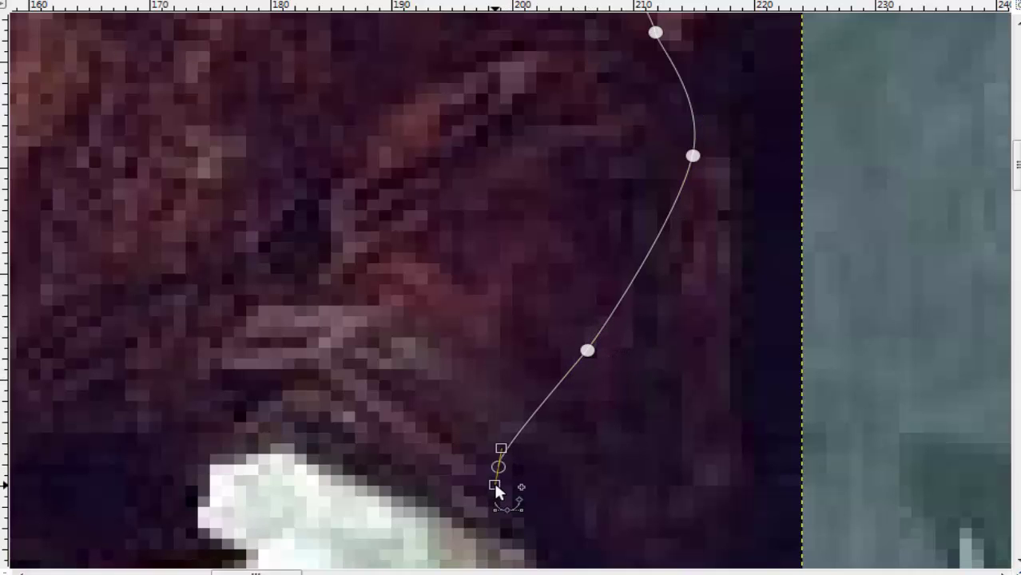
drag(430, 444, 414, 114)
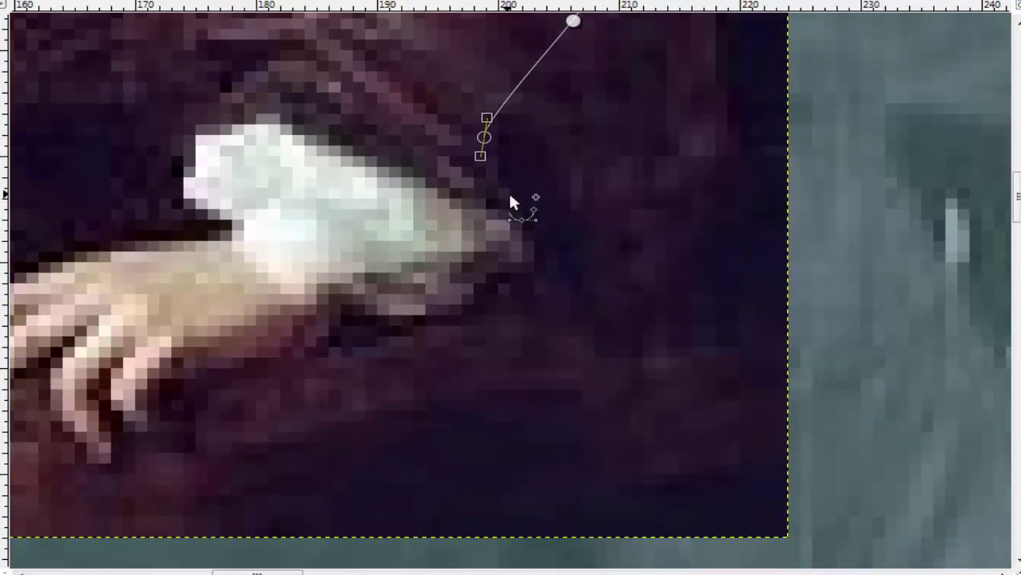
Curve the path around the cuff's end and beneath the wrist to the lowest fingertip
drag(511, 195, 519, 217)
drag(523, 269, 506, 280)
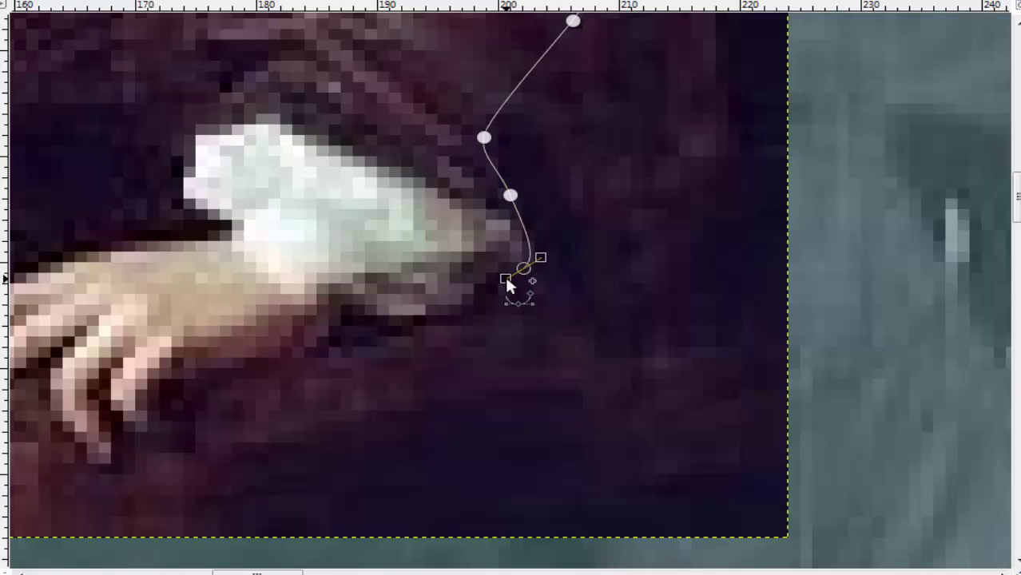
drag(359, 330, 328, 332)
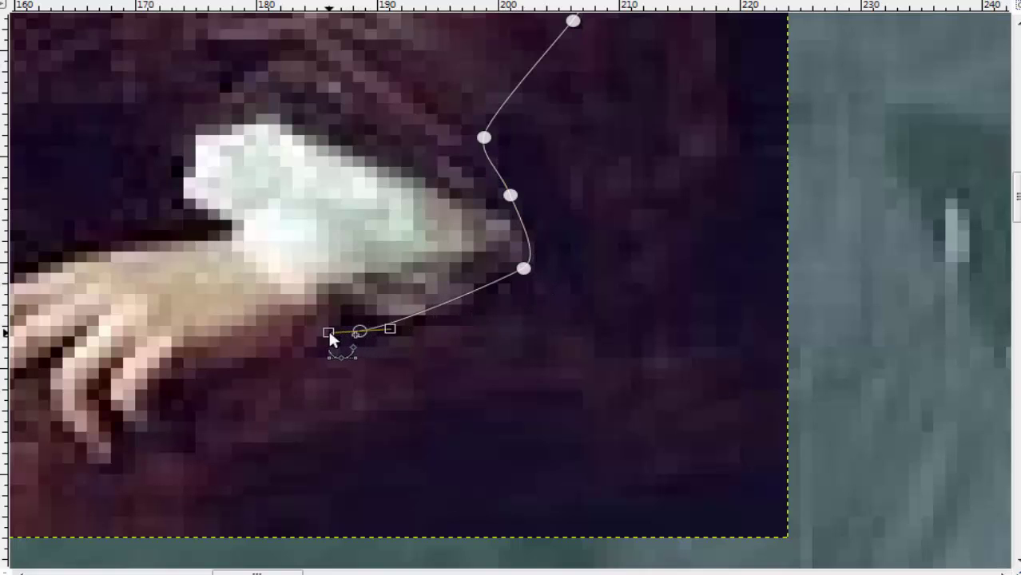
click(271, 342)
drag(179, 384, 163, 391)
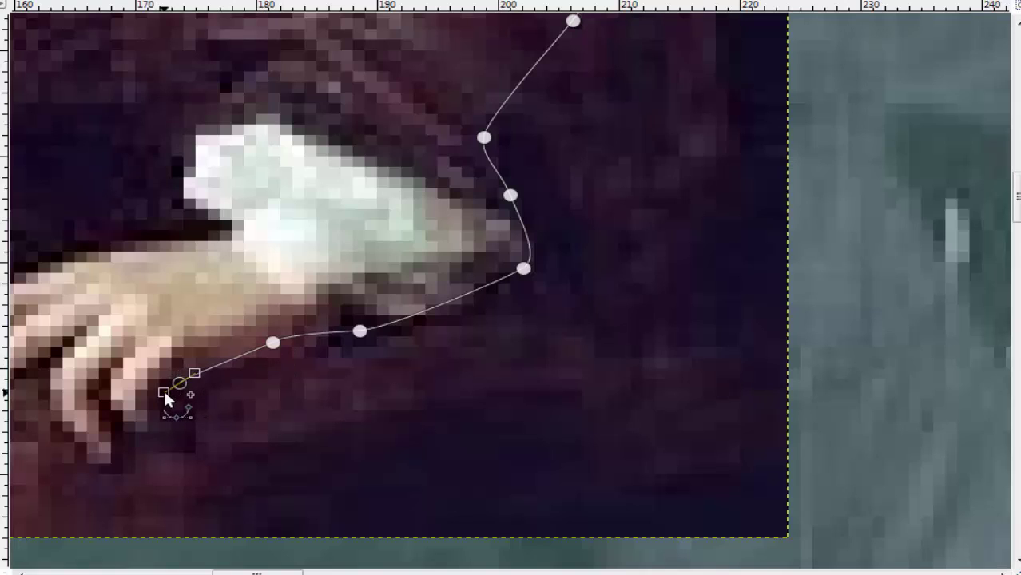
drag(108, 458, 104, 497)
drag(162, 399, 473, 316)
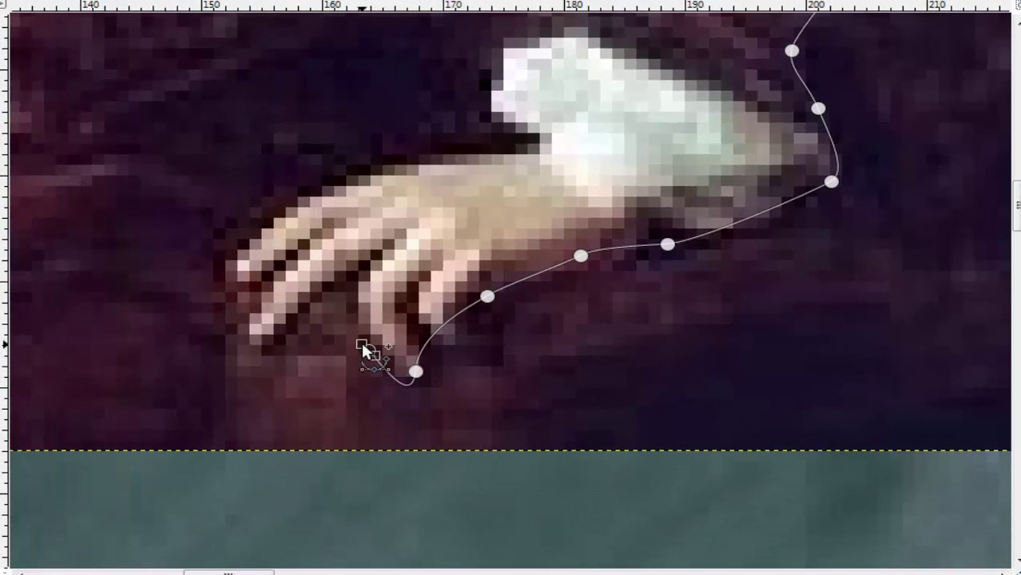
Follow the fingers and top of the hand back to the cuff with new anchors
click(352, 273)
drag(258, 344, 236, 351)
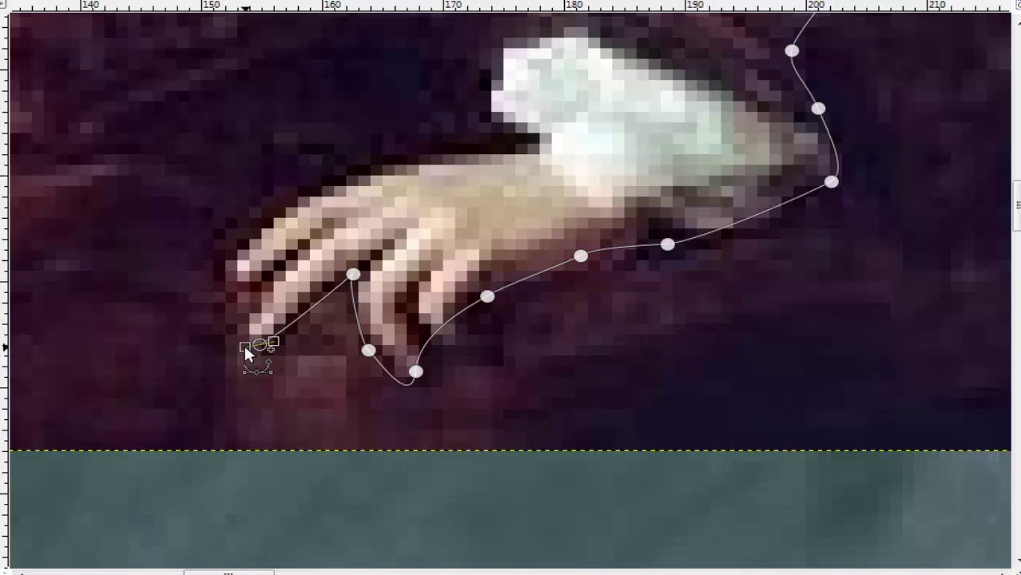
click(245, 312)
drag(243, 245, 261, 233)
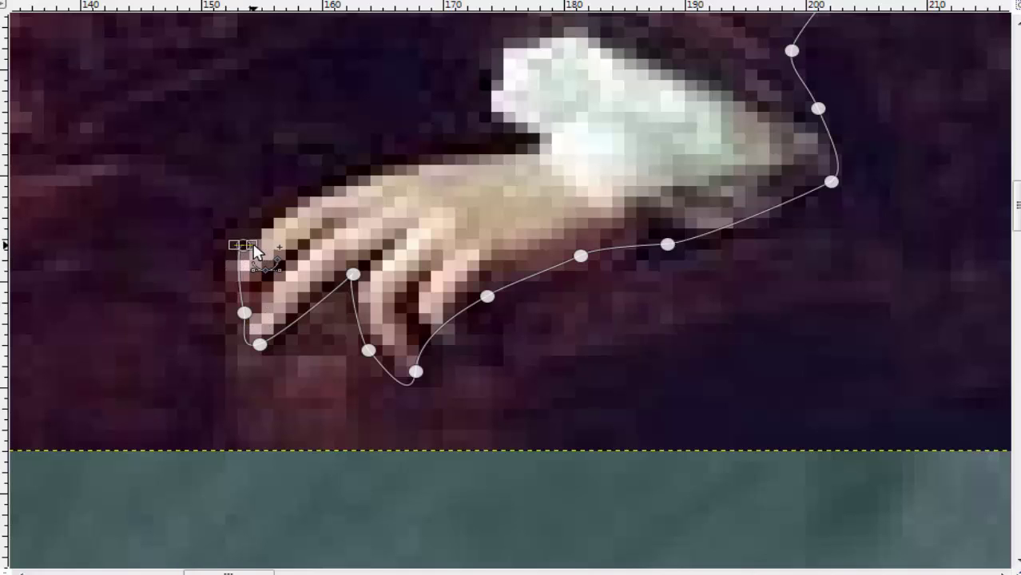
drag(343, 174, 358, 174)
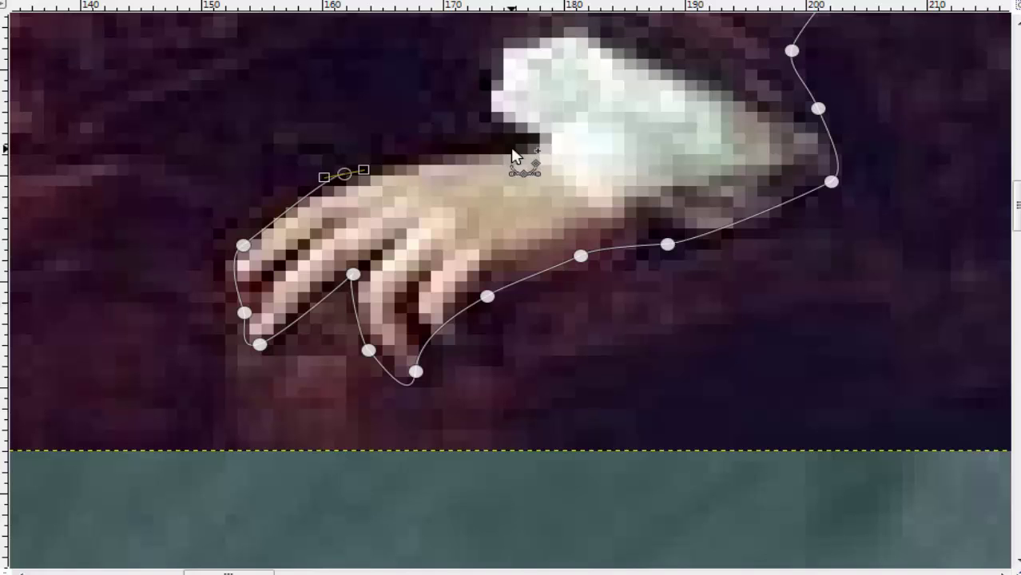
drag(502, 153, 519, 145)
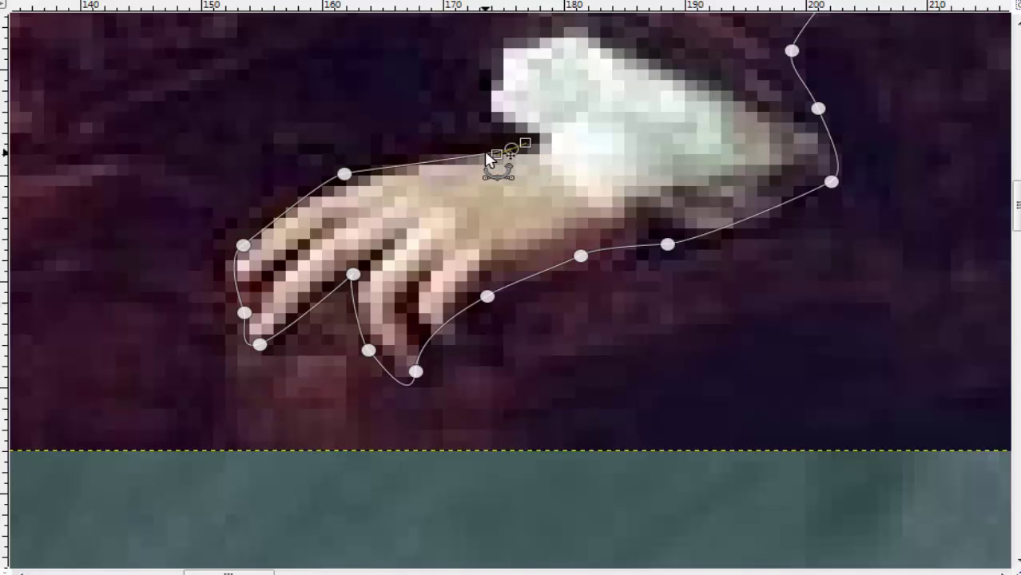
ctrl+scroll(486, 156, down, 4)
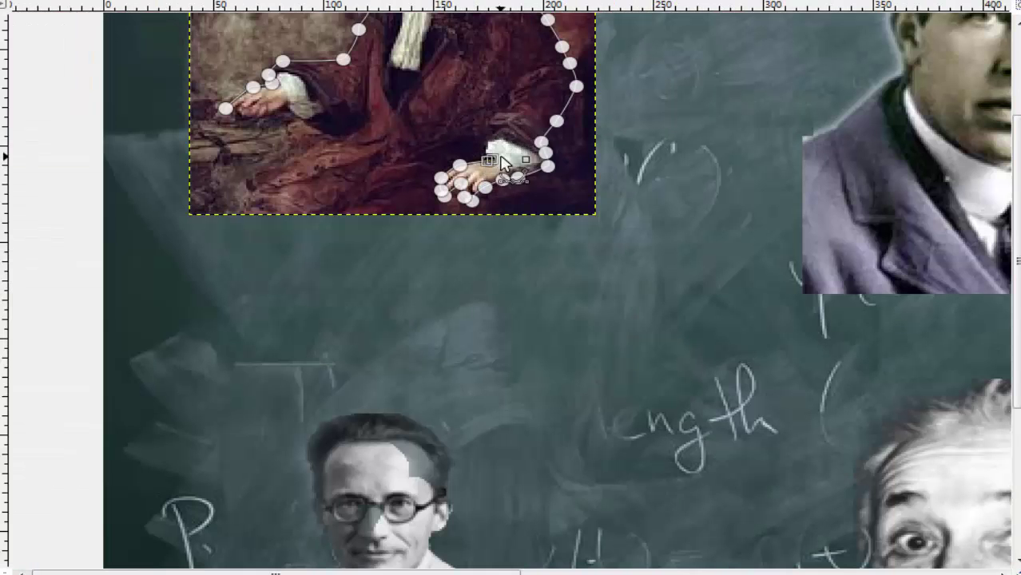
Add the final anchors across the lower robe and close the path at its start
drag(501, 162, 538, 287)
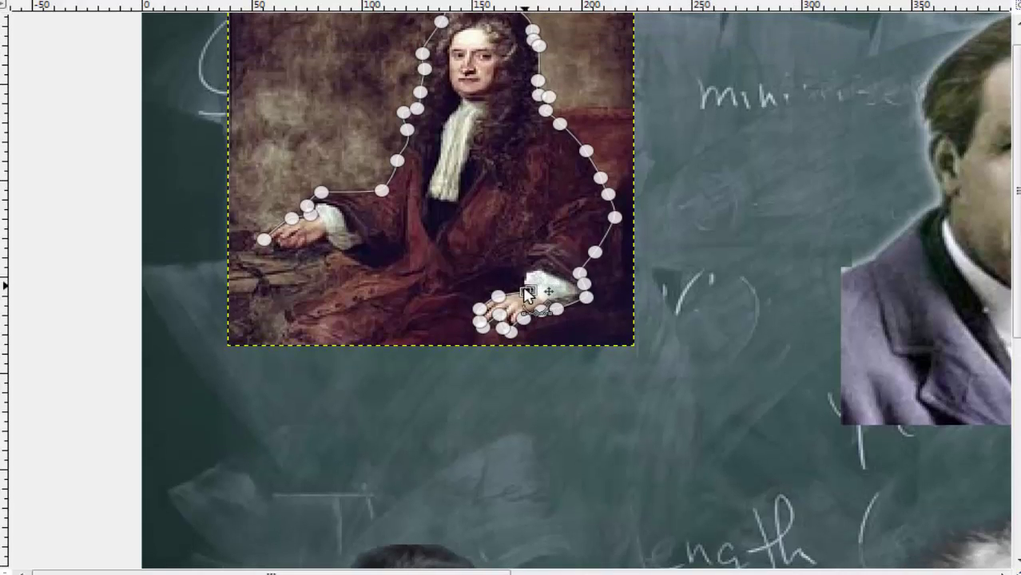
click(325, 289)
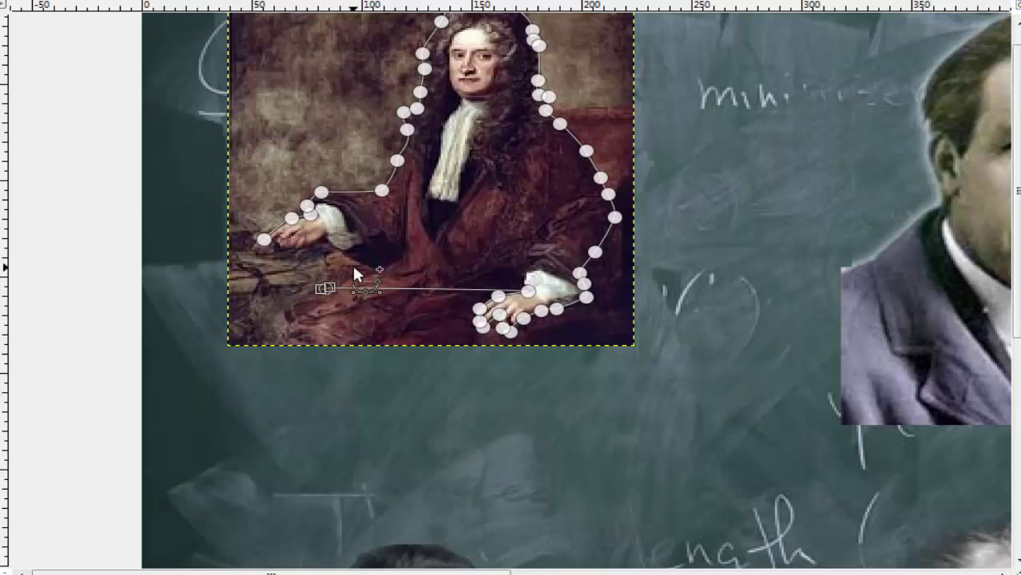
mouse_move(368, 269)
mouse_down()
mouse_move(376, 267)
mouse_move(322, 239)
mouse_up()
mouse_move(309, 241)
mouse_down()
mouse_move(291, 255)
mouse_move(282, 243)
mouse_up()
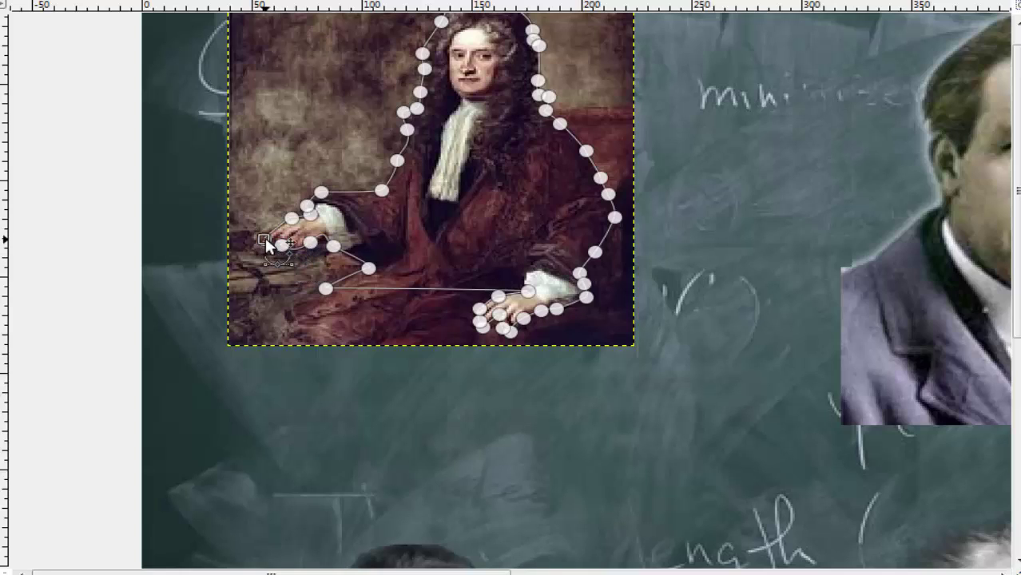
ctrl+click(265, 239)
Convert the closed path to a selection, test it with Delete, then undo
key(Return)
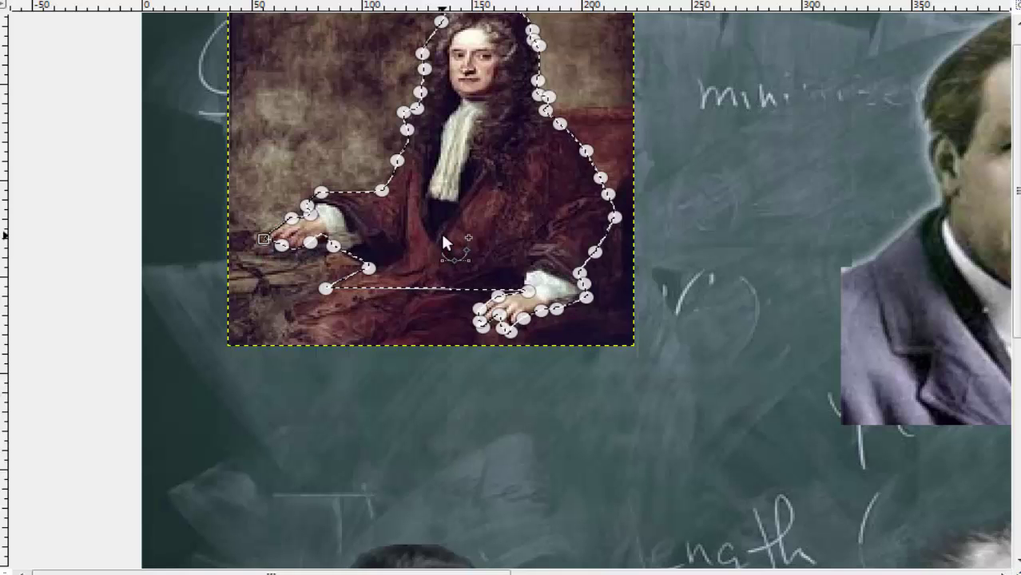
key(Delete)
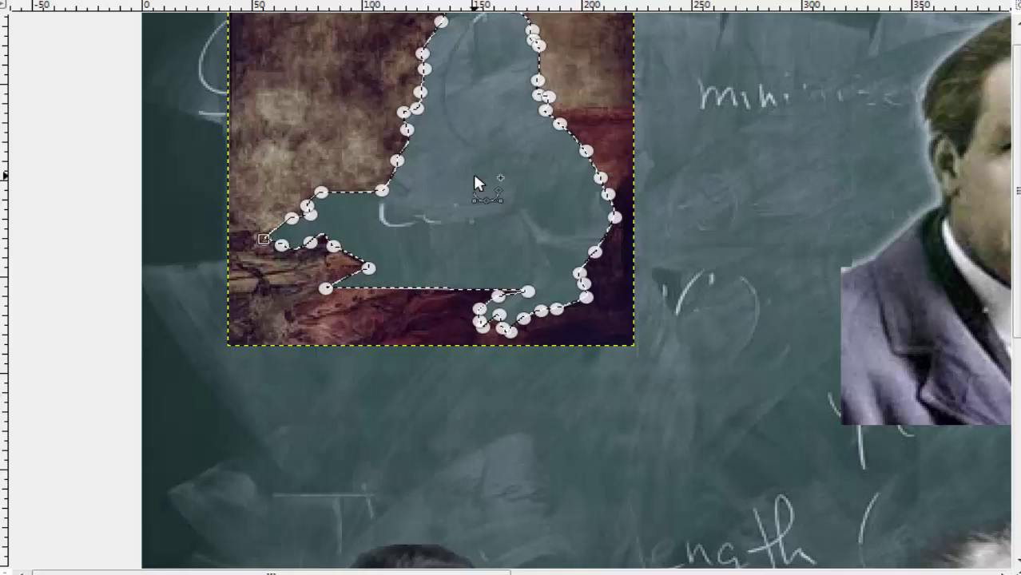
key(ctrl+z)
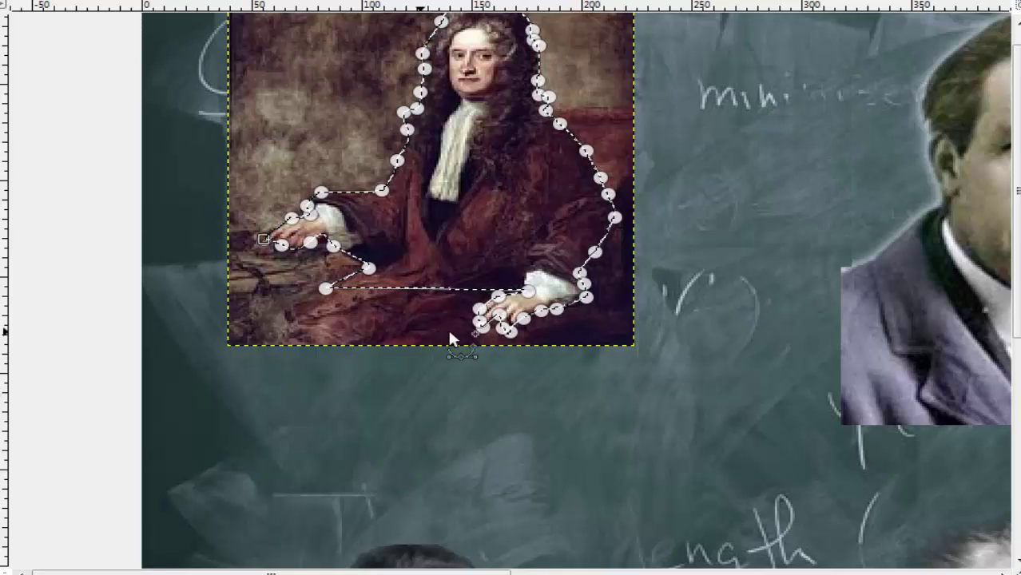
Move the lower-left outline nodes and handle onto the portrait's bottom edge
drag(528, 292, 479, 347)
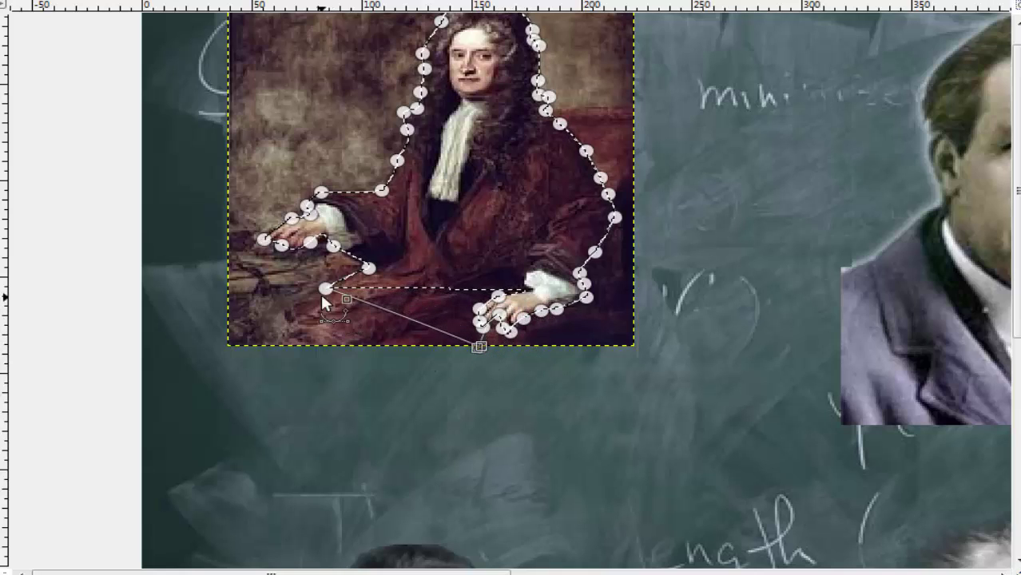
drag(322, 289, 287, 342)
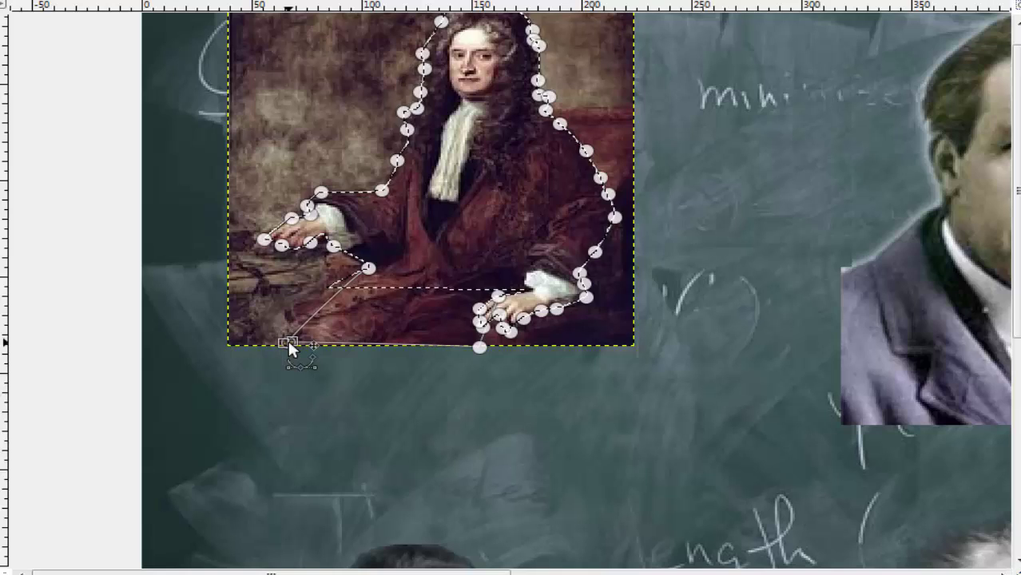
mouse_move(287, 342)
mouse_down()
mouse_move(298, 336)
mouse_move(287, 342)
mouse_up()
scroll(303, 383, up, 1)
scroll(292, 361, up, 1)
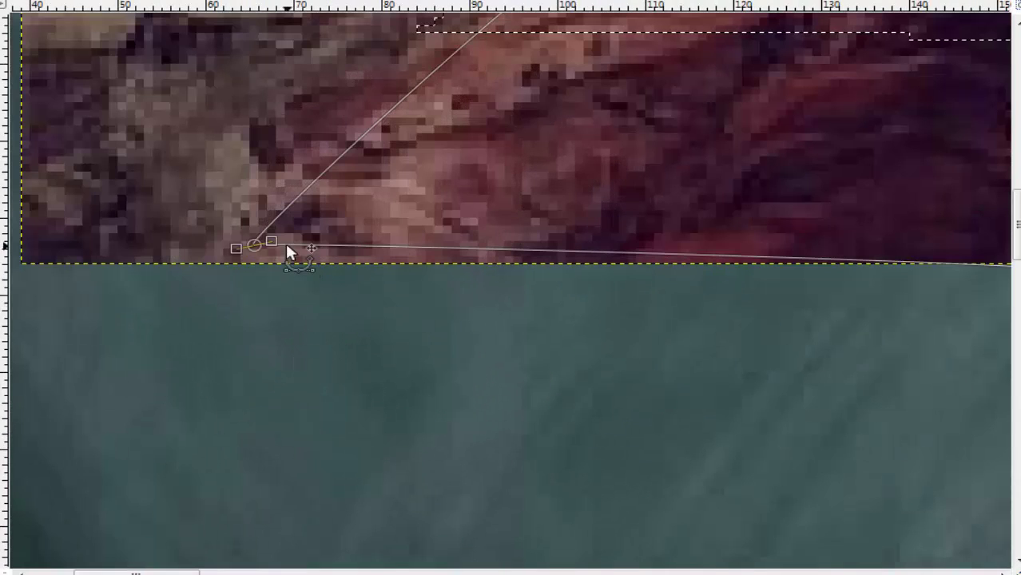
mouse_move(270, 238)
mouse_down()
mouse_move(259, 219)
mouse_move(286, 256)
mouse_move(242, 259)
mouse_move(186, 118)
mouse_up()
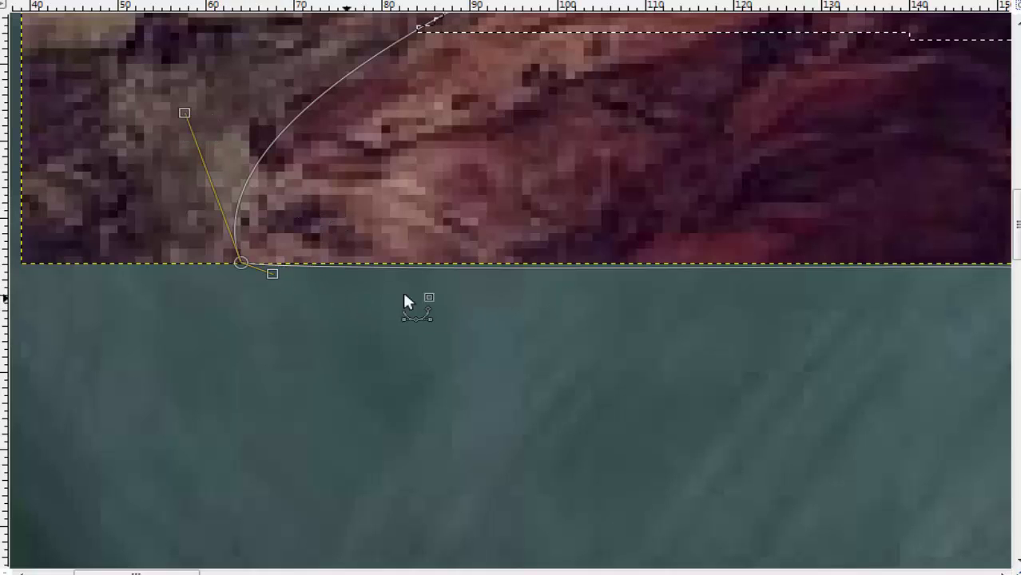
drag(270, 271, 287, 262)
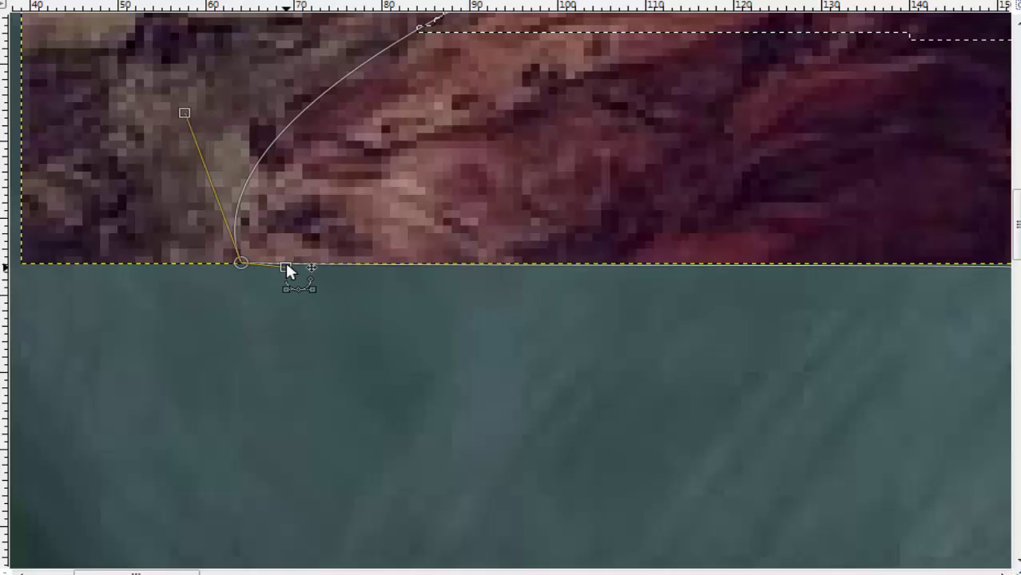
Curve the path along the finger edge and settle its anchors on the bottom edge
drag(757, 212, 315, 276)
mouse_move(645, 137)
mouse_down()
mouse_move(569, 273)
mouse_move(550, 288)
mouse_move(565, 334)
mouse_move(403, 333)
mouse_up()
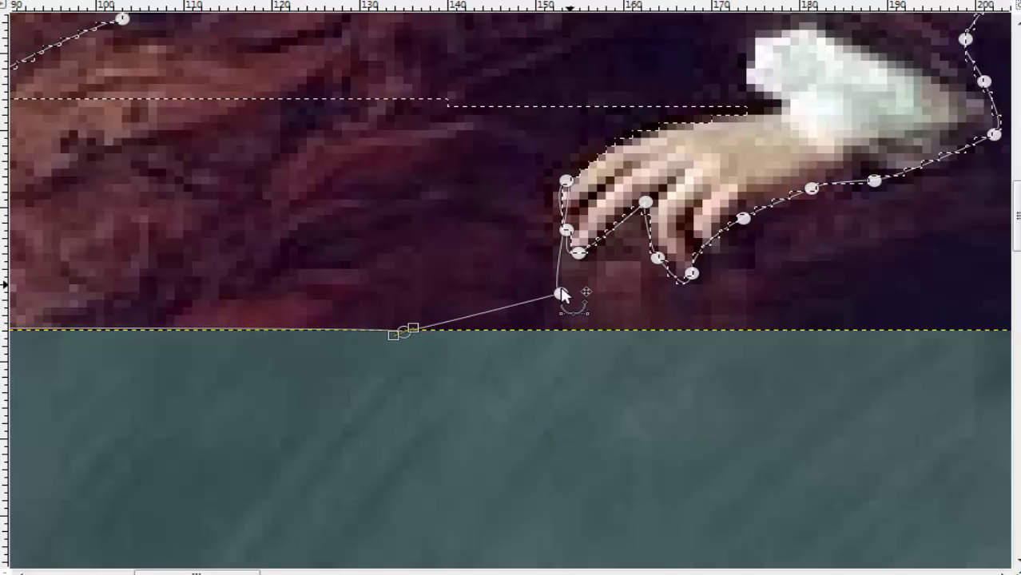
drag(561, 294, 487, 330)
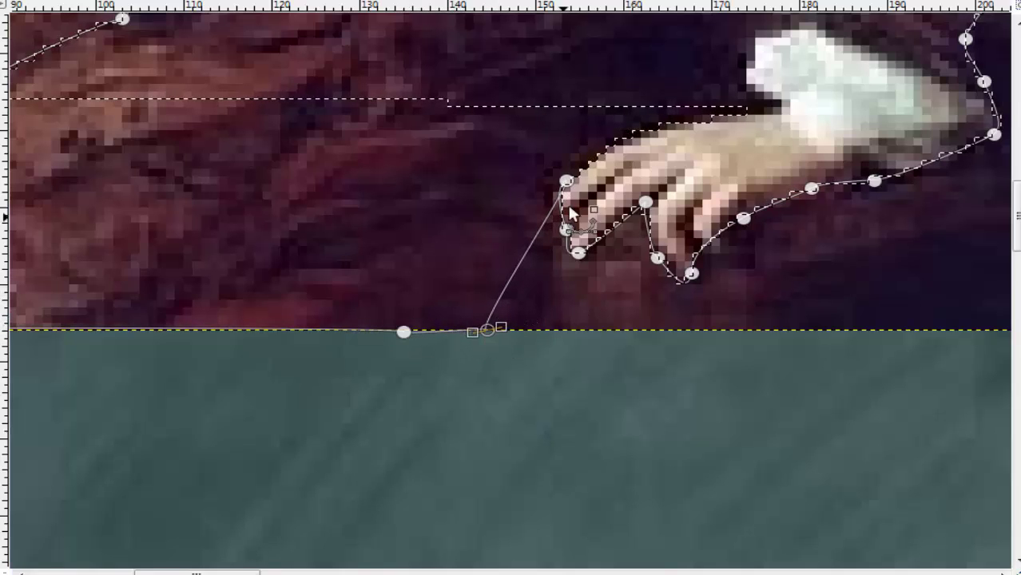
drag(566, 182, 530, 217)
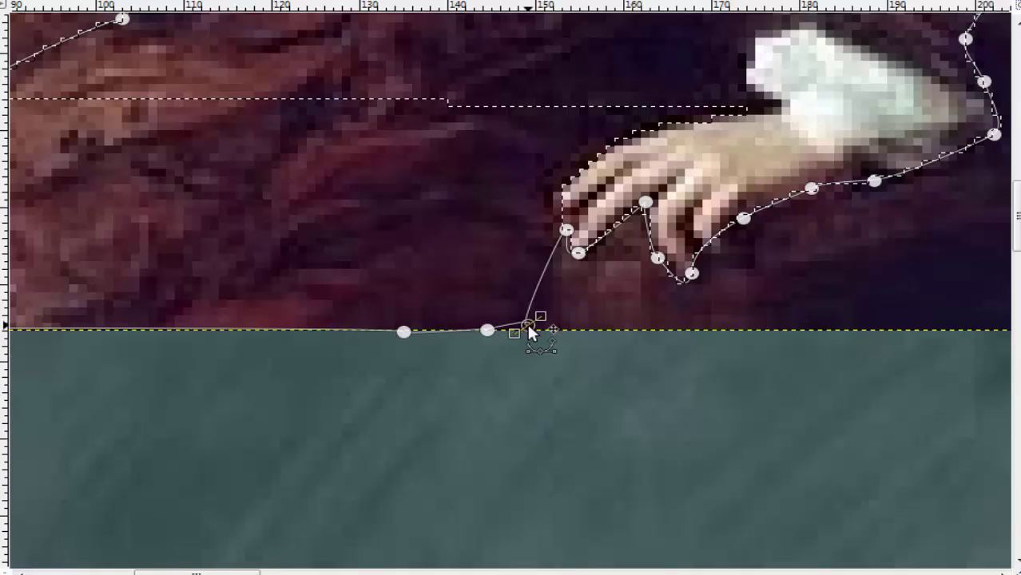
mouse_move(529, 322)
mouse_down()
mouse_move(531, 338)
mouse_move(561, 335)
mouse_up()
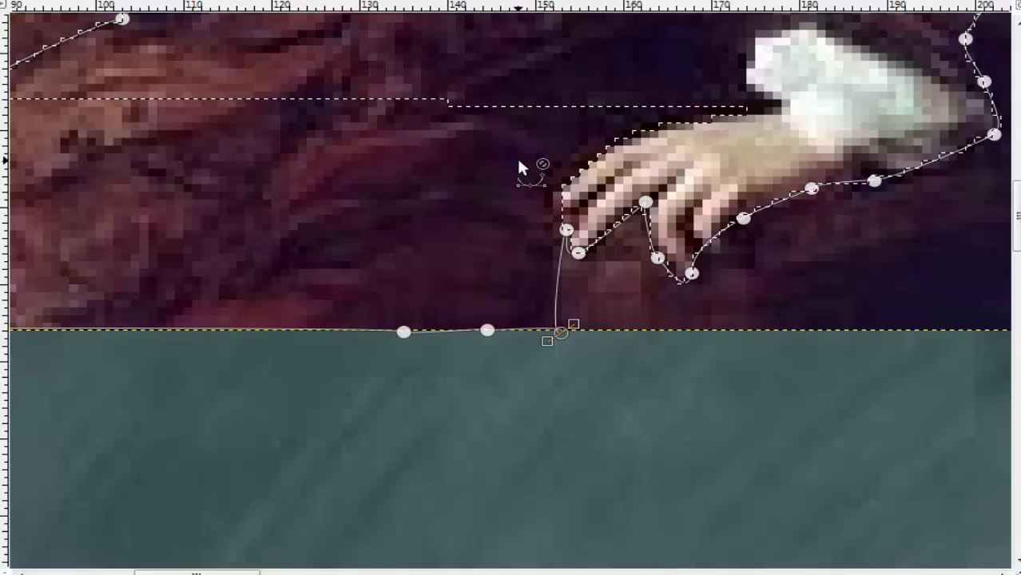
scroll(520, 164, down, 1)
scroll(519, 164, down, 1)
scroll(520, 165, down, 1)
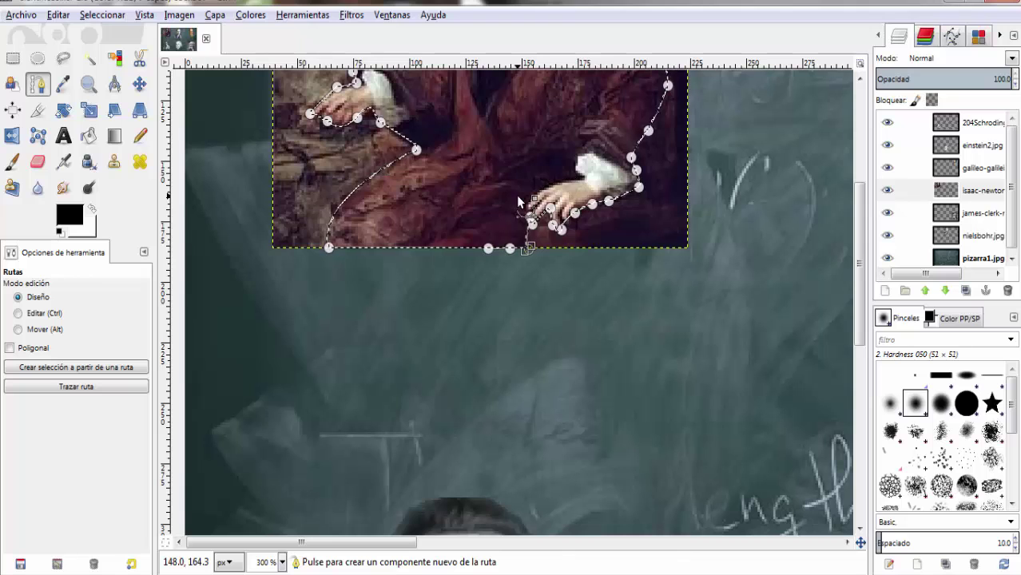
Invert the selection via the Select menu and delete Newton's brown backdrop
scroll(535, 155, down, 2)
scroll(534, 159, down, 1)
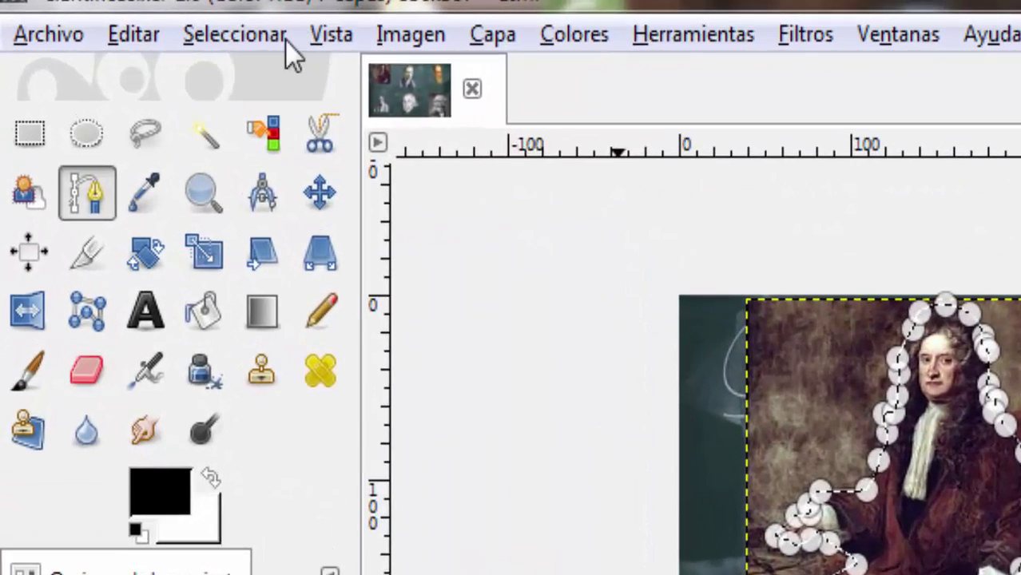
click(257, 38)
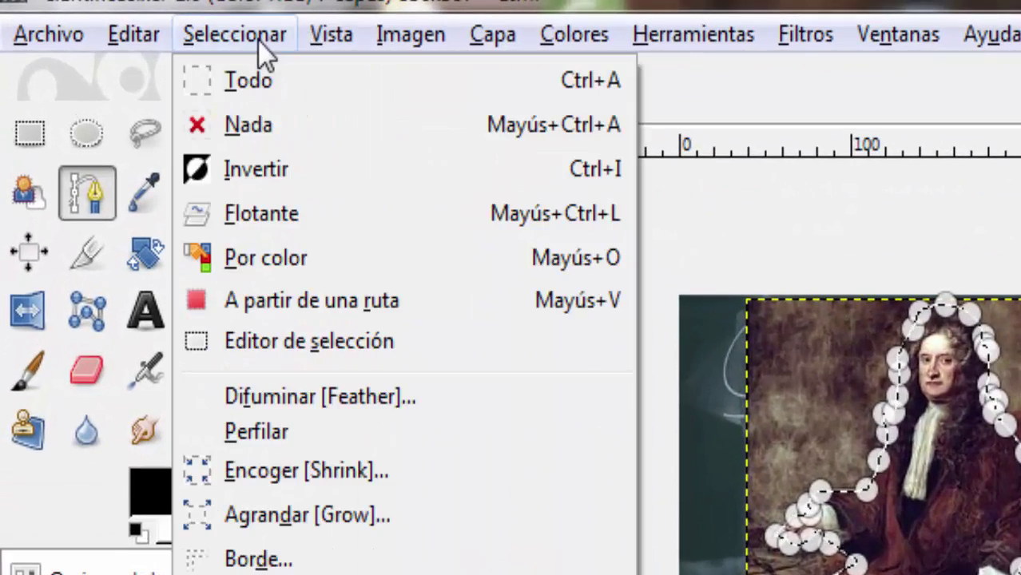
click(243, 165)
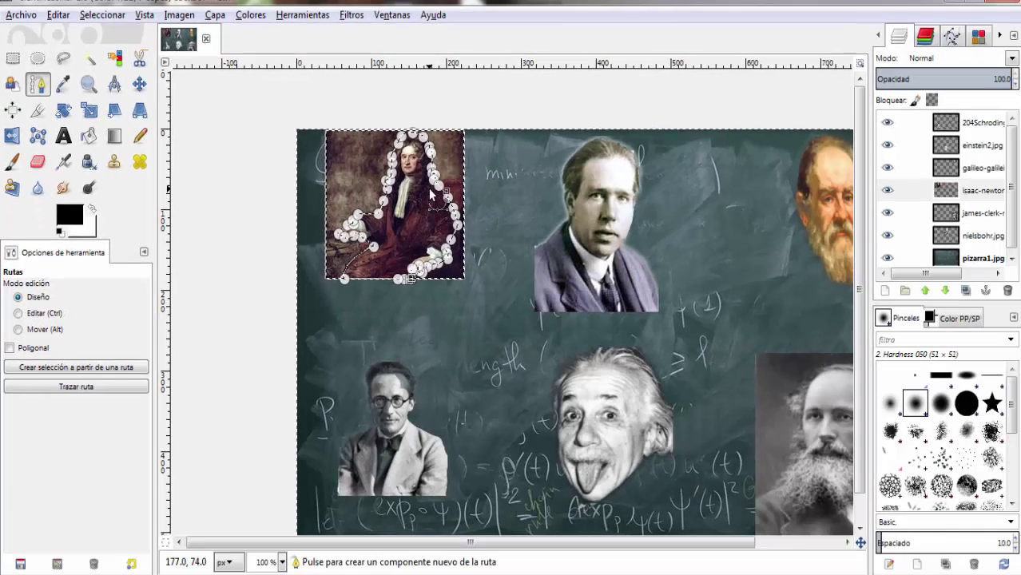
key(Delete)
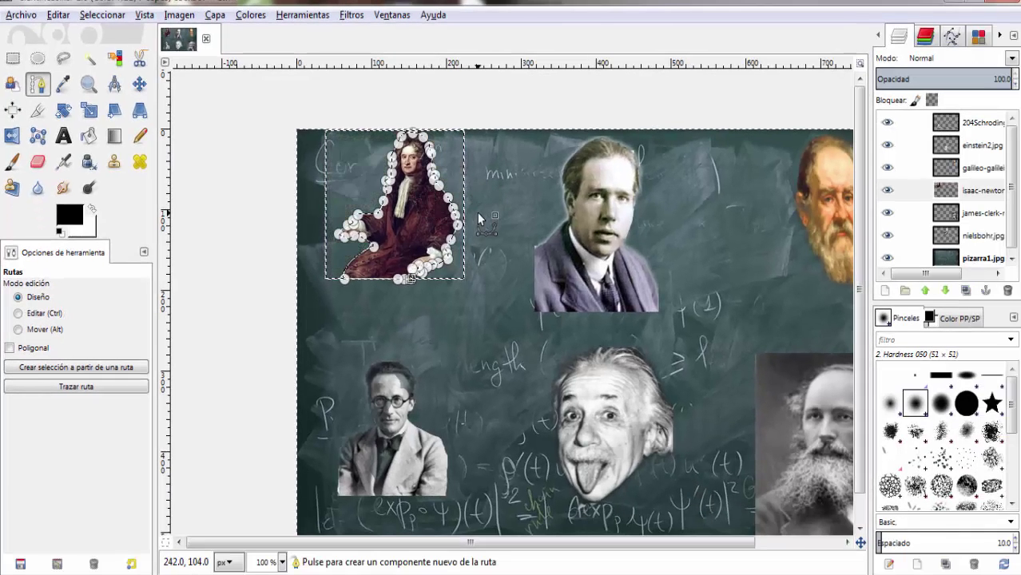
Switch to the Airbrush tool and pan toward the collage's lower right
key(space)
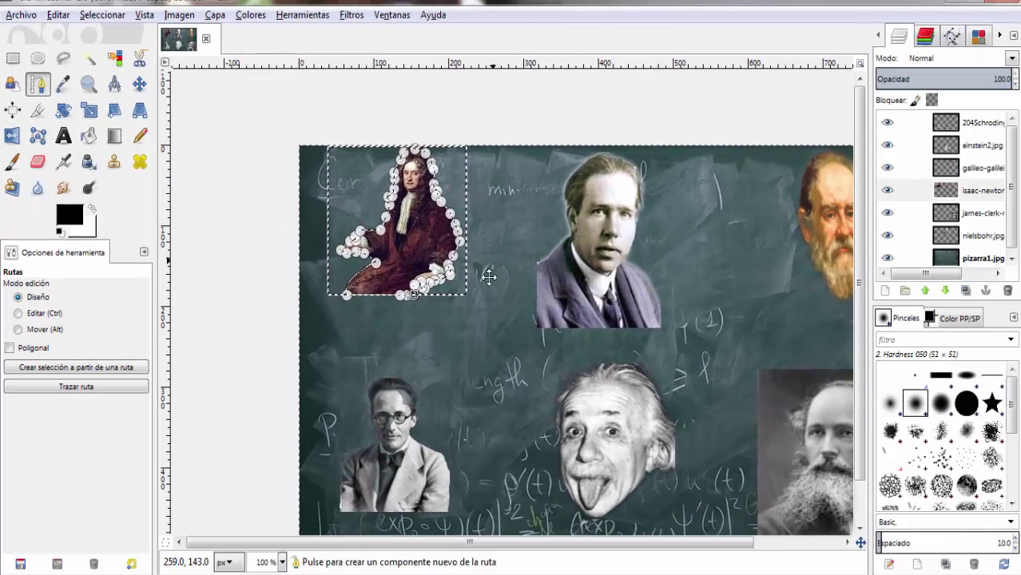
key(ctrl)
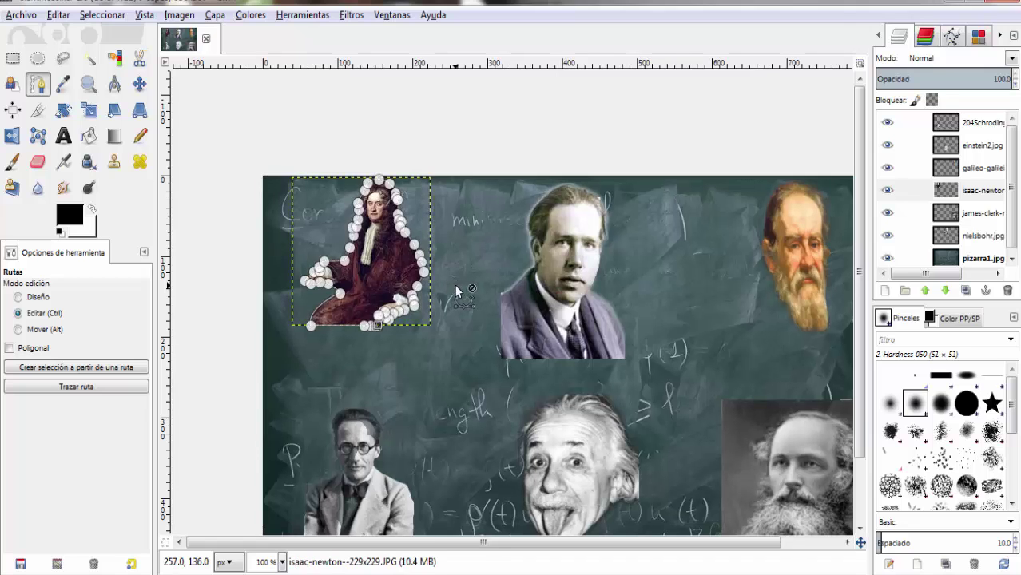
key(a)
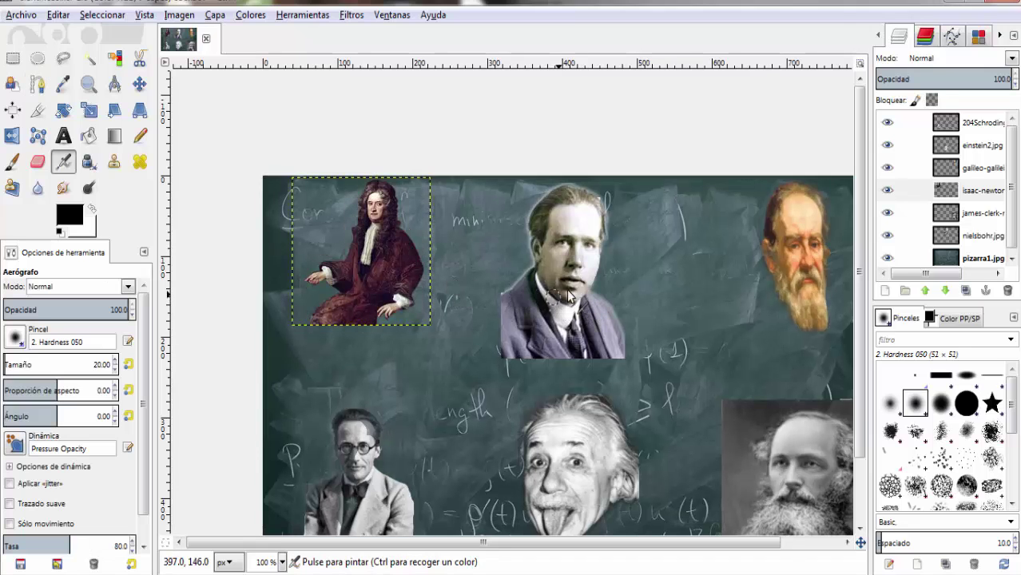
mouse_move(687, 311)
mouse_down()
mouse_move(610, 303)
mouse_move(474, 227)
mouse_move(567, 235)
mouse_move(532, 282)
mouse_move(501, 260)
mouse_up()
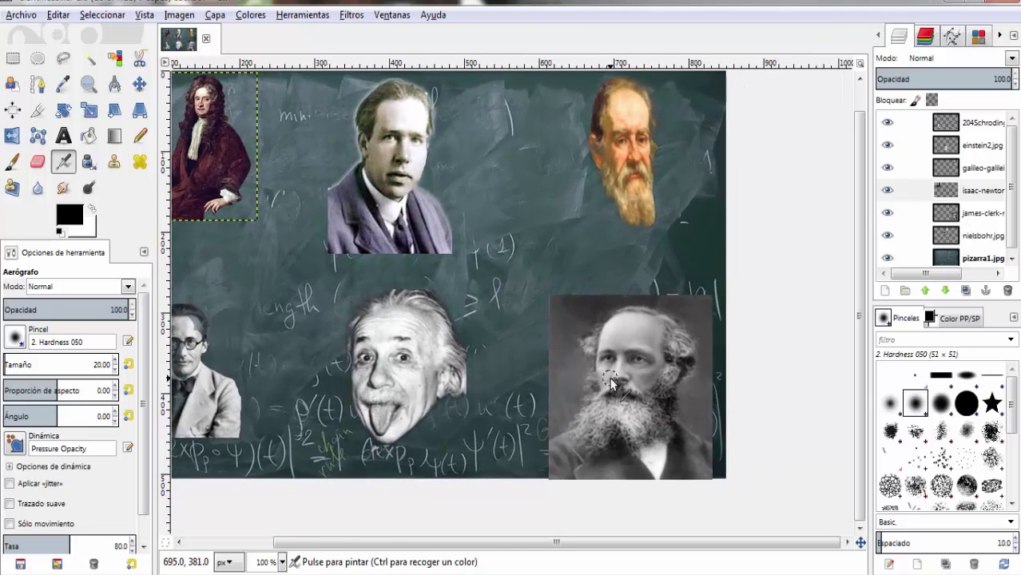
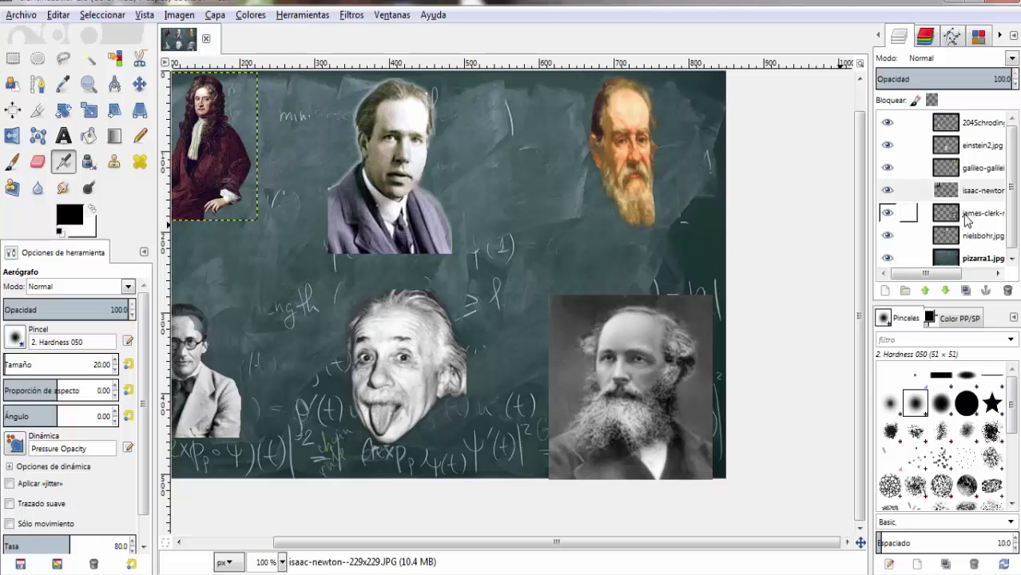
Make the james-clerk-maxwell layer active and zoom in on Maxwell's face
click(959, 219)
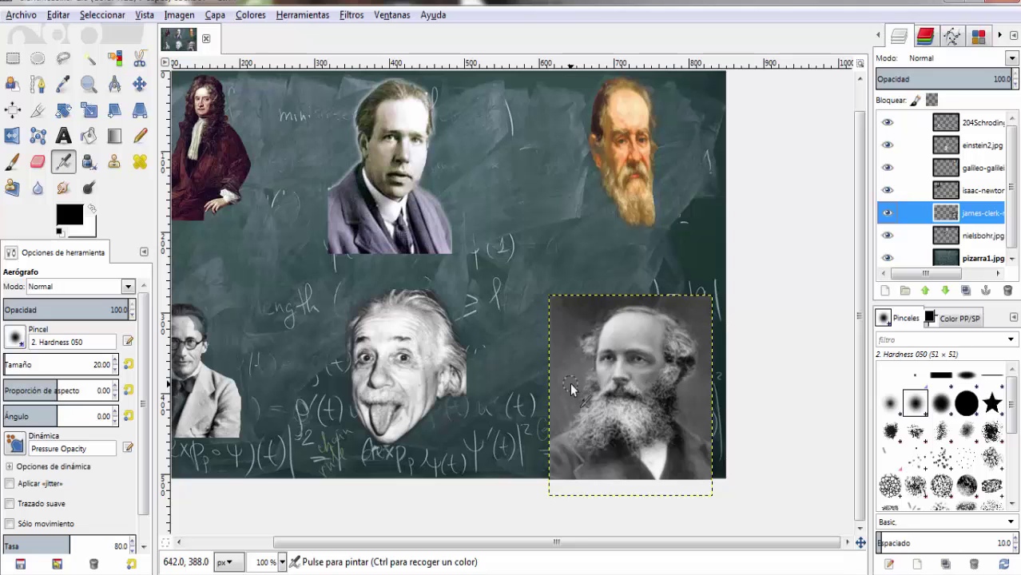
scroll(572, 388, up, 2)
scroll(589, 388, up, 2)
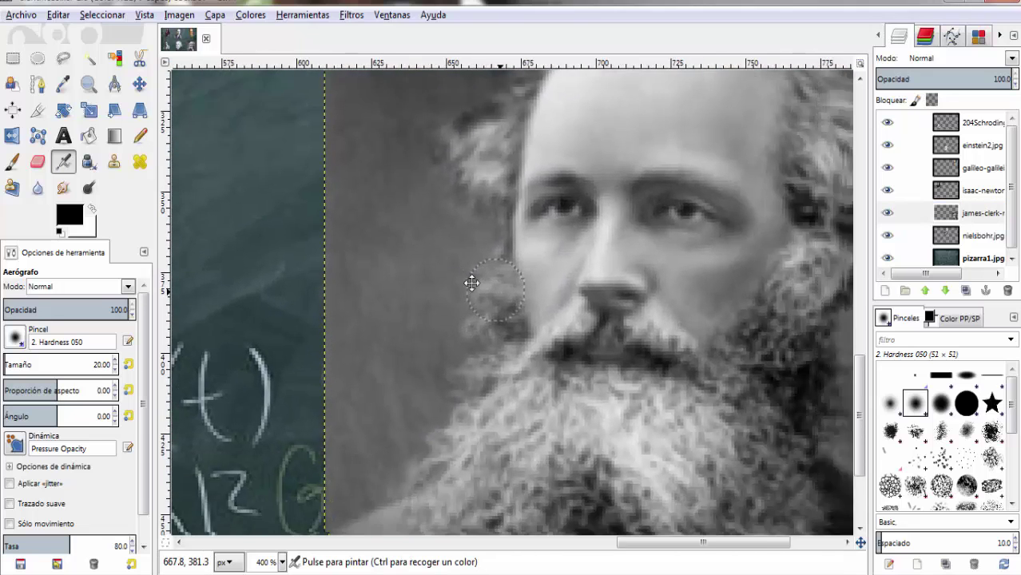
scroll(439, 264, down, 1)
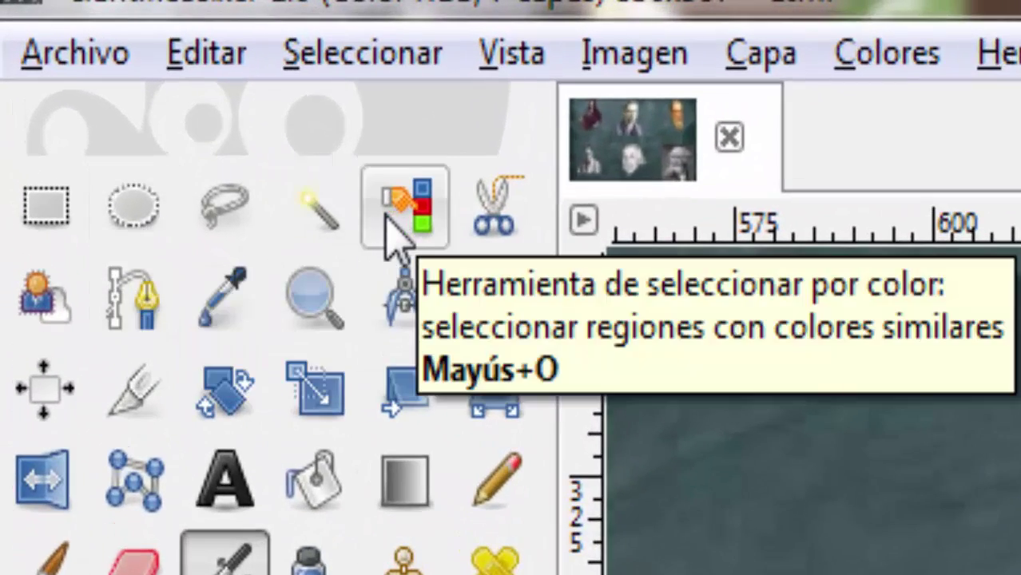
Fuzzy-select the area around Maxwell's head with the threshold lowered from 49.4 to 19.2
click(319, 209)
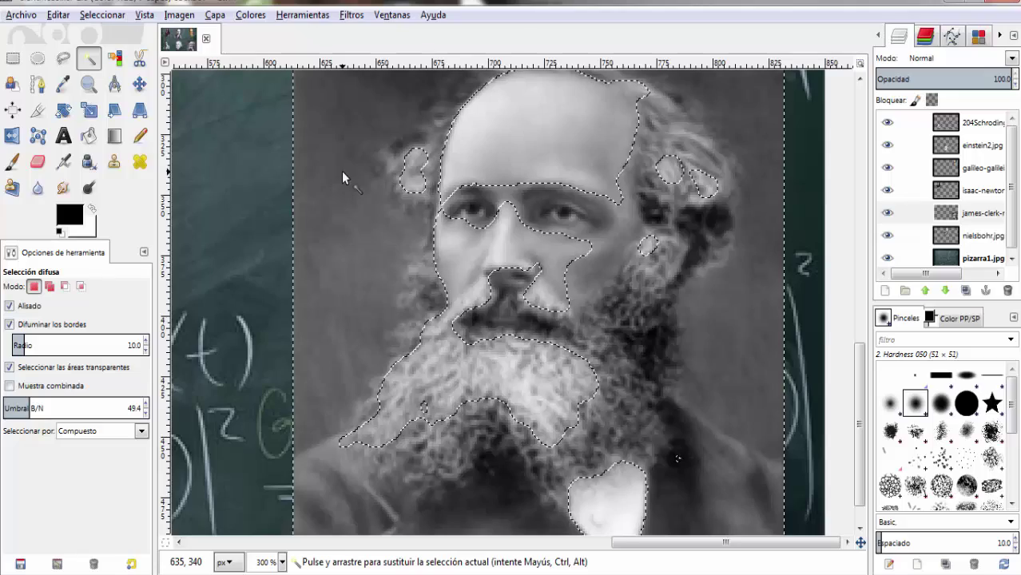
drag(344, 176, 339, 224)
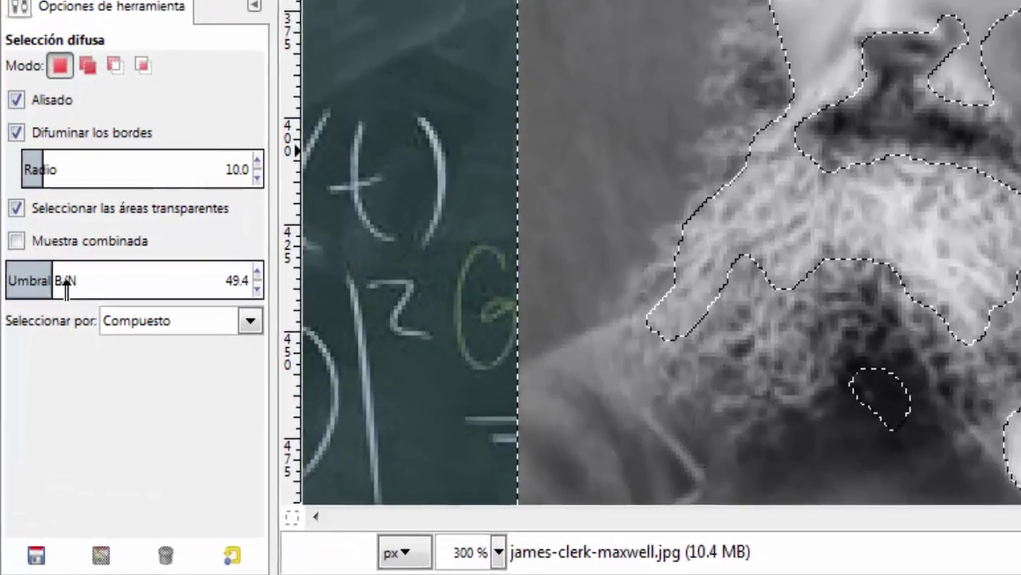
drag(30, 408, 16, 410)
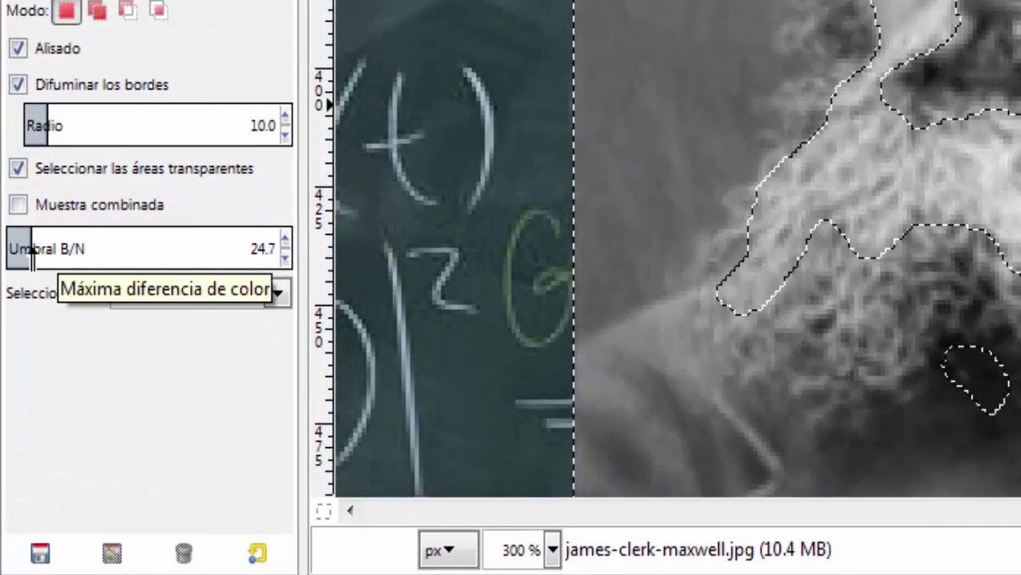
drag(32, 257, 28, 257)
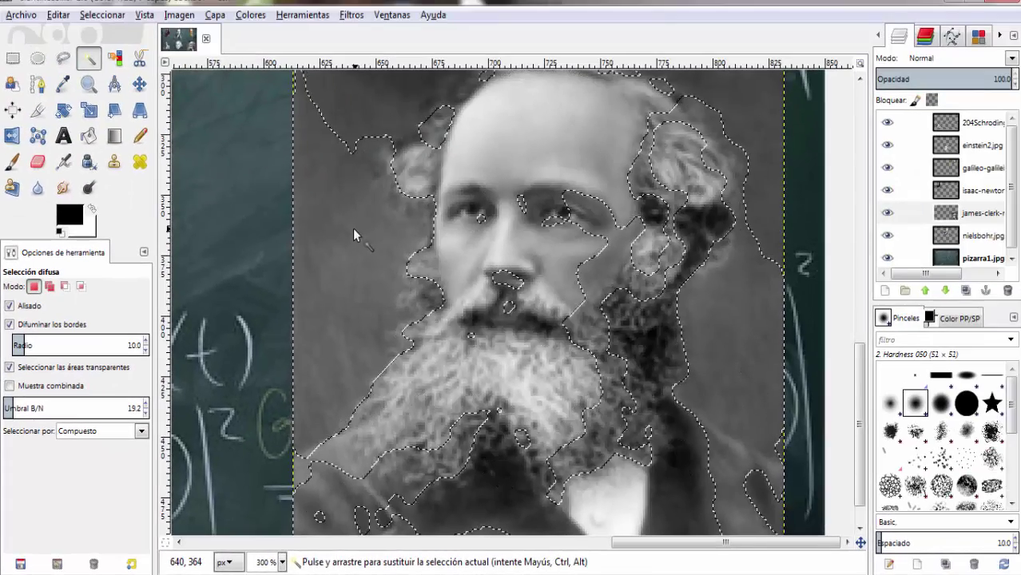
drag(368, 139, 368, 126)
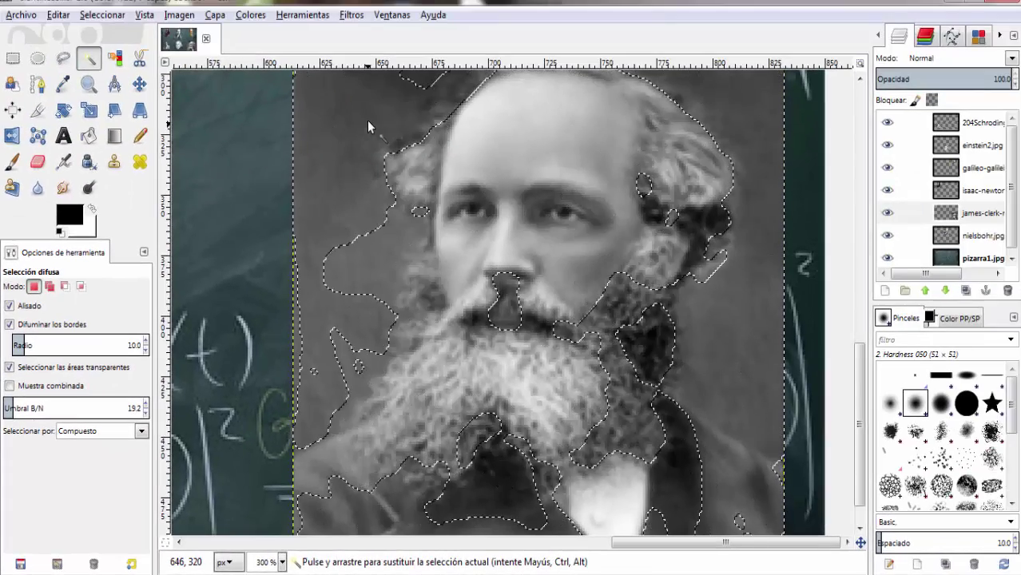
click(366, 114)
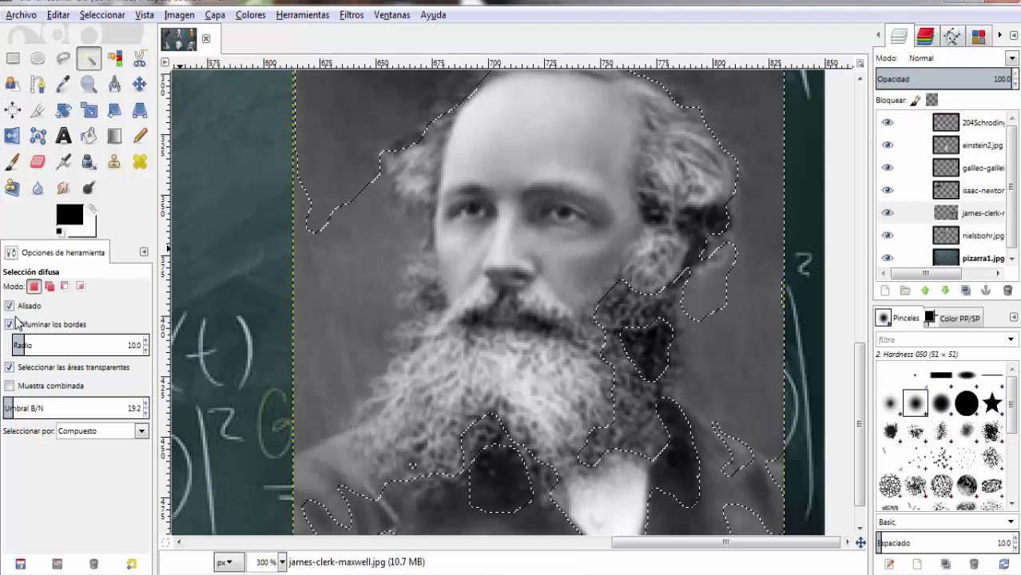
Test an unfeathered selection of the face, then re-enable Feather edges and Antialiasing
click(9, 324)
click(385, 131)
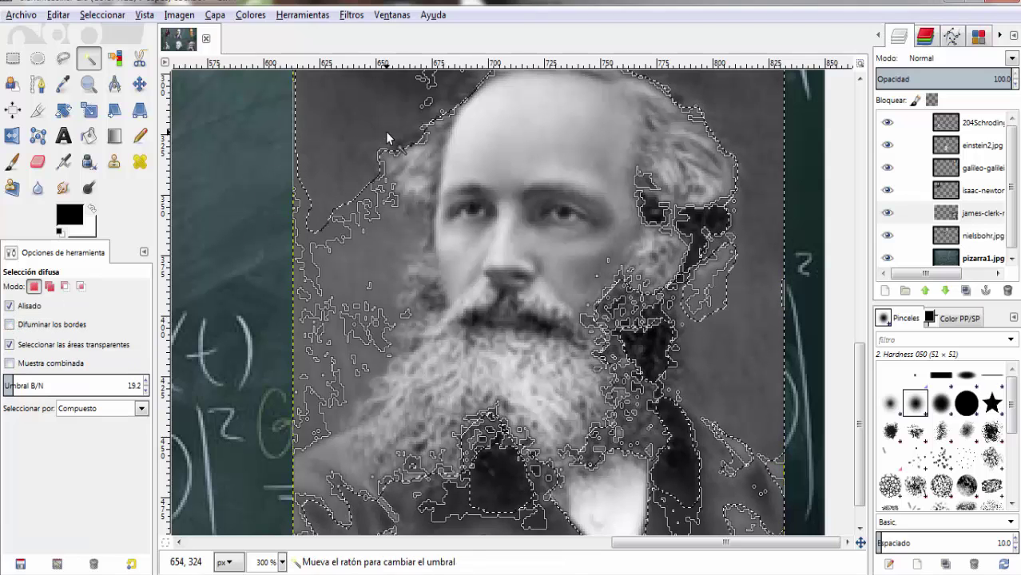
click(9, 324)
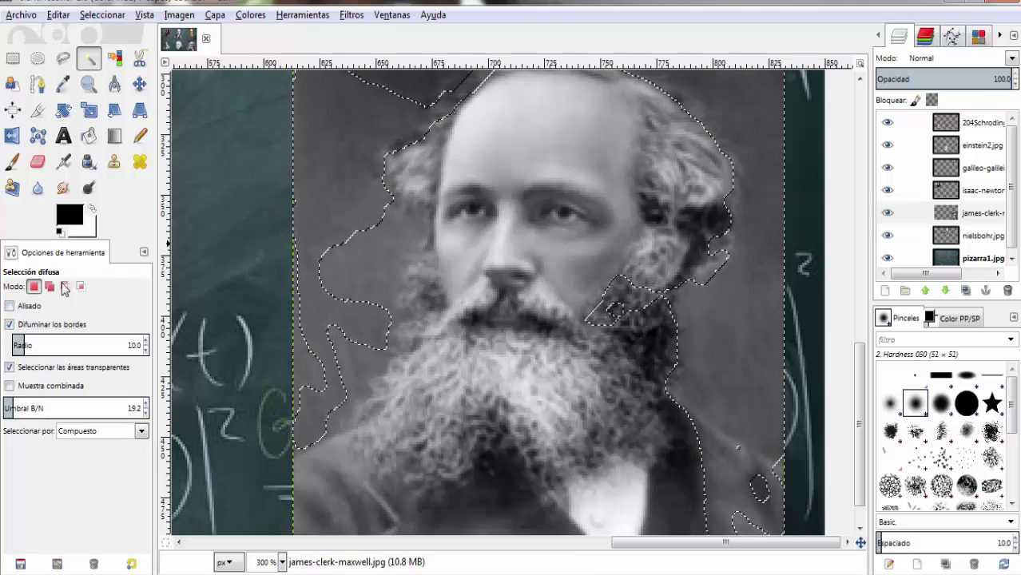
click(10, 306)
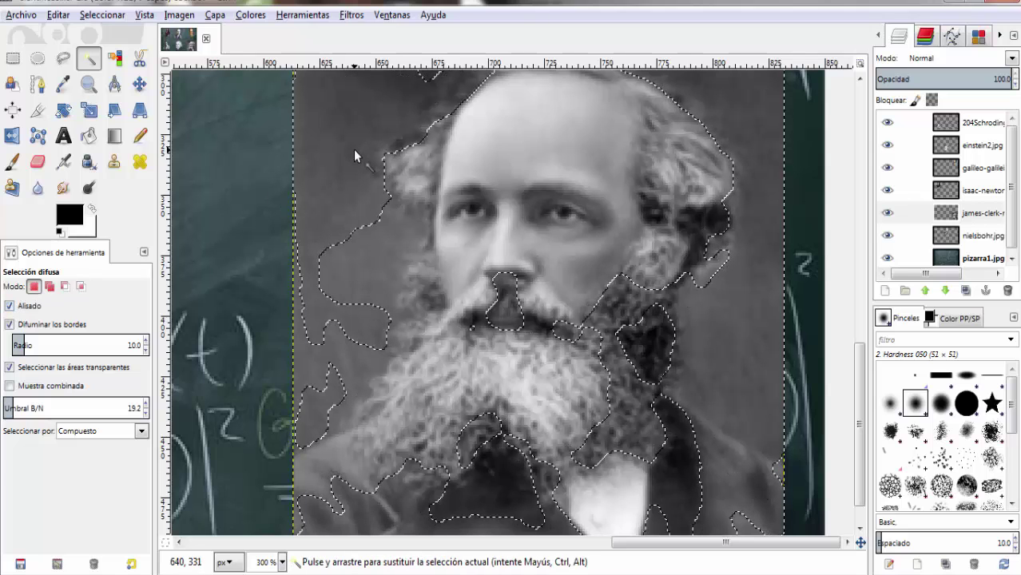
Try Sample merged on the face selection, then turn it off and keep Select by Composite
click(11, 386)
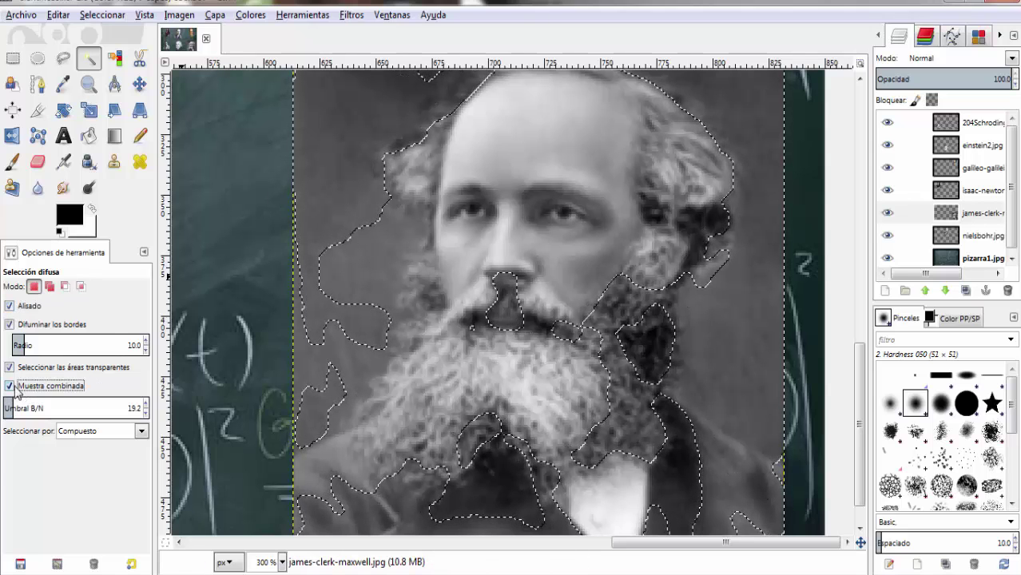
click(342, 163)
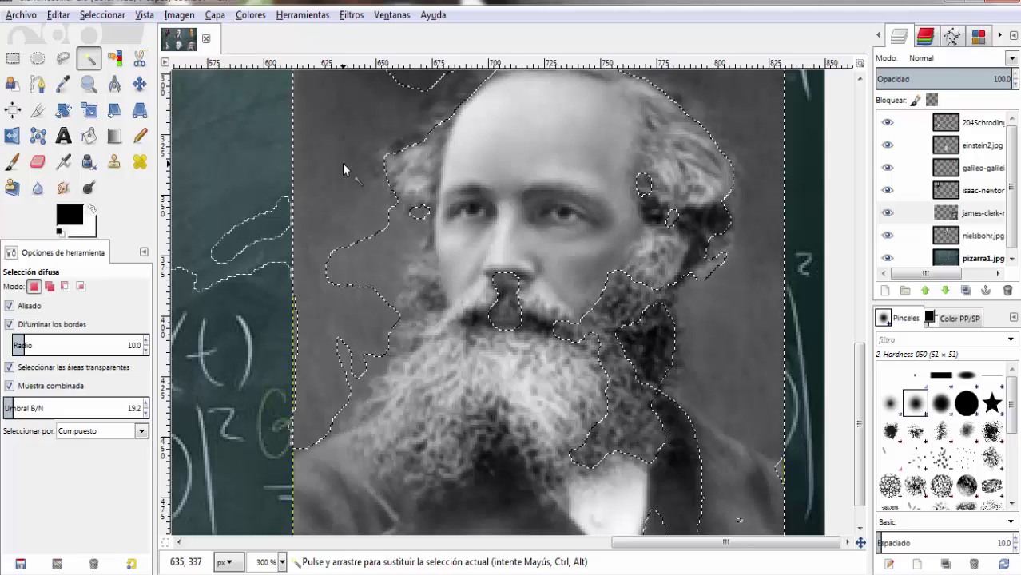
click(10, 386)
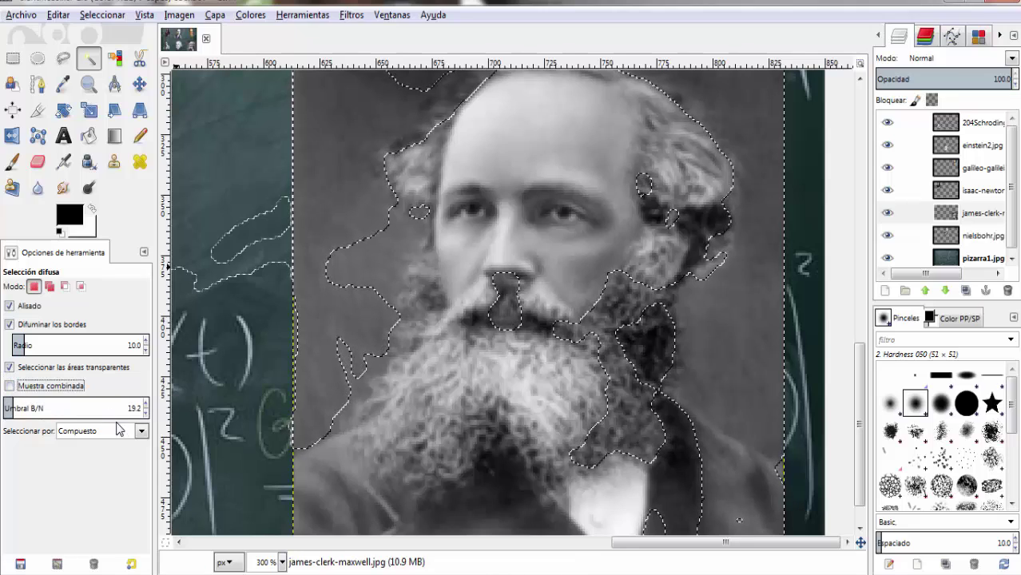
click(142, 431)
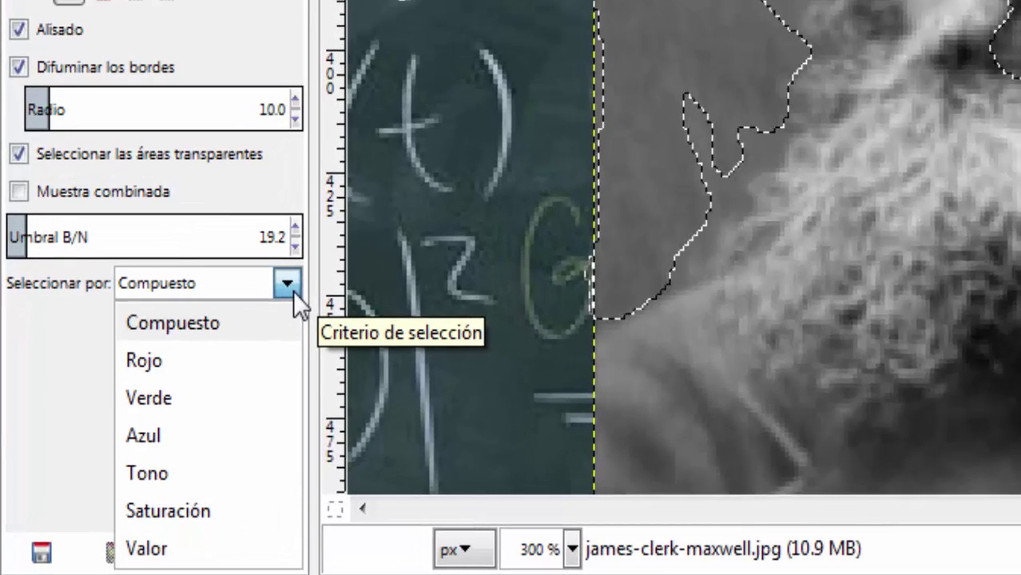
click(293, 291)
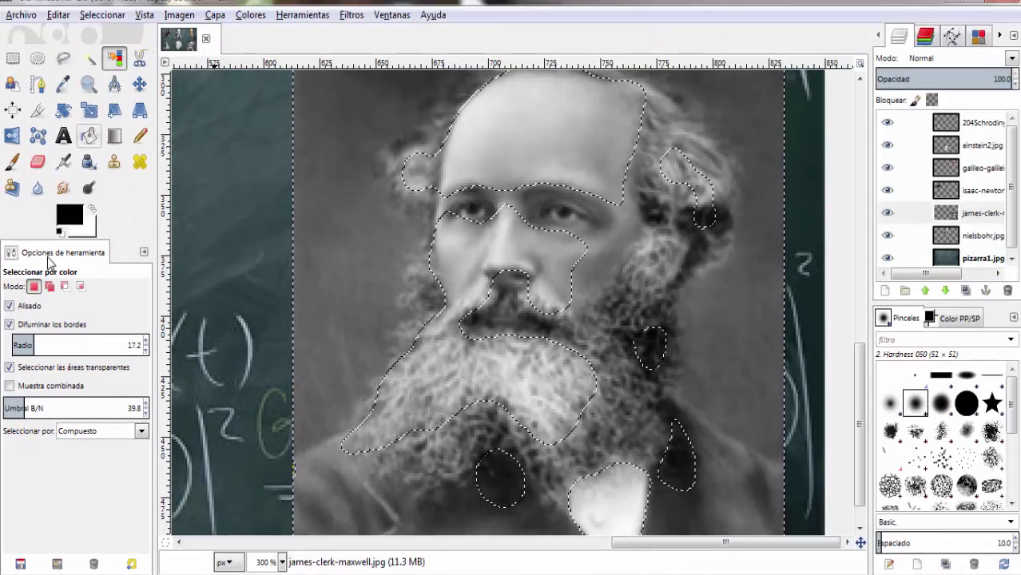
Try colour thresholds 11.0 and 13.7, then select Maxwell's grey background at 21.9
drag(32, 413, 15, 415)
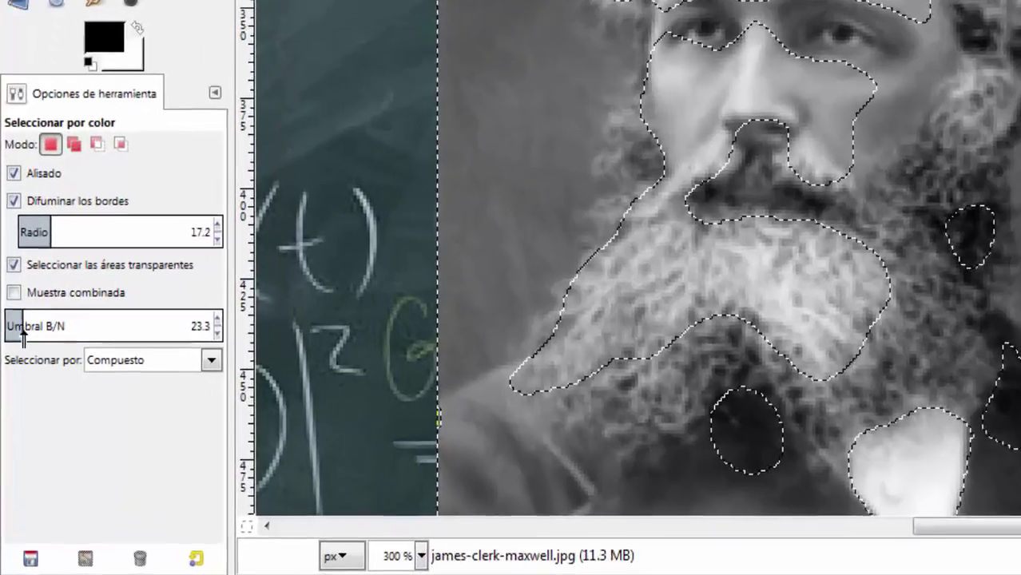
drag(22, 334, 16, 335)
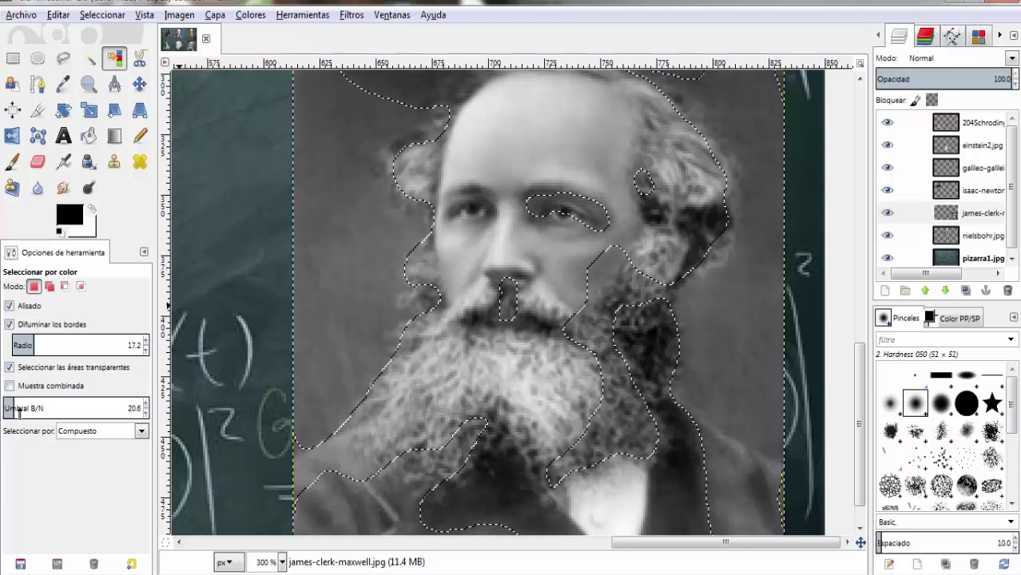
drag(17, 413, 10, 413)
click(364, 236)
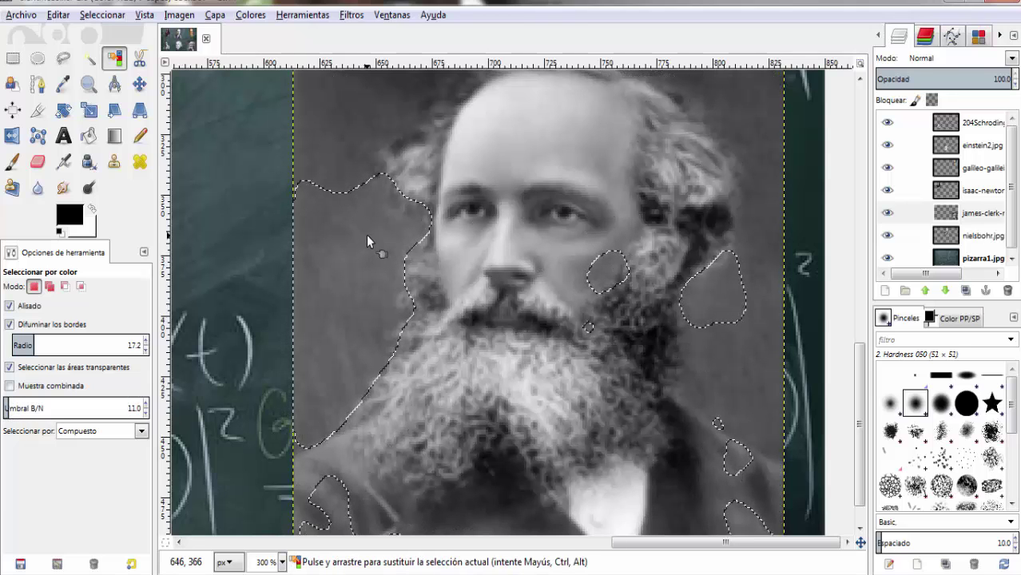
scroll(367, 238, down, 1)
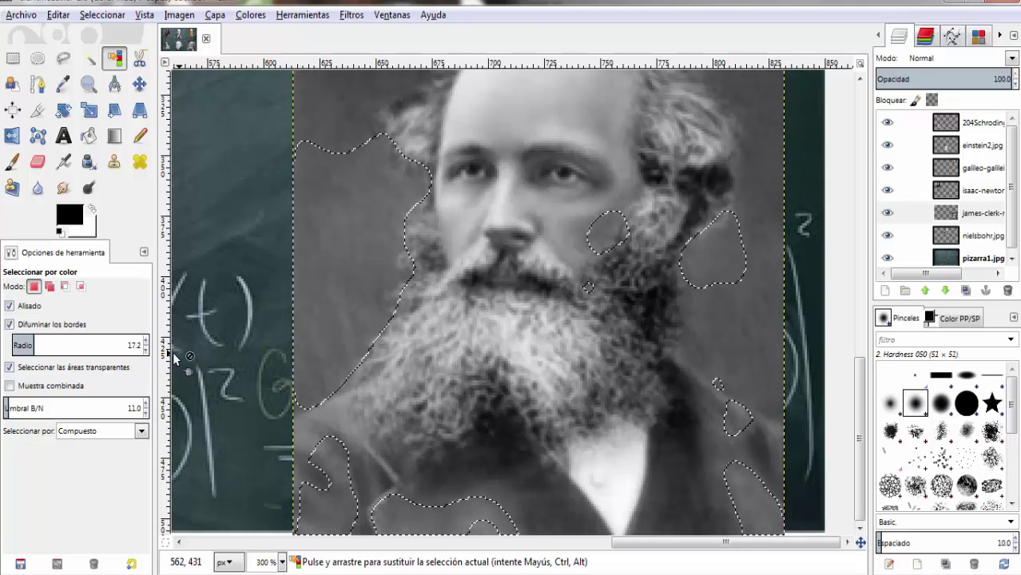
drag(120, 409, 147, 330)
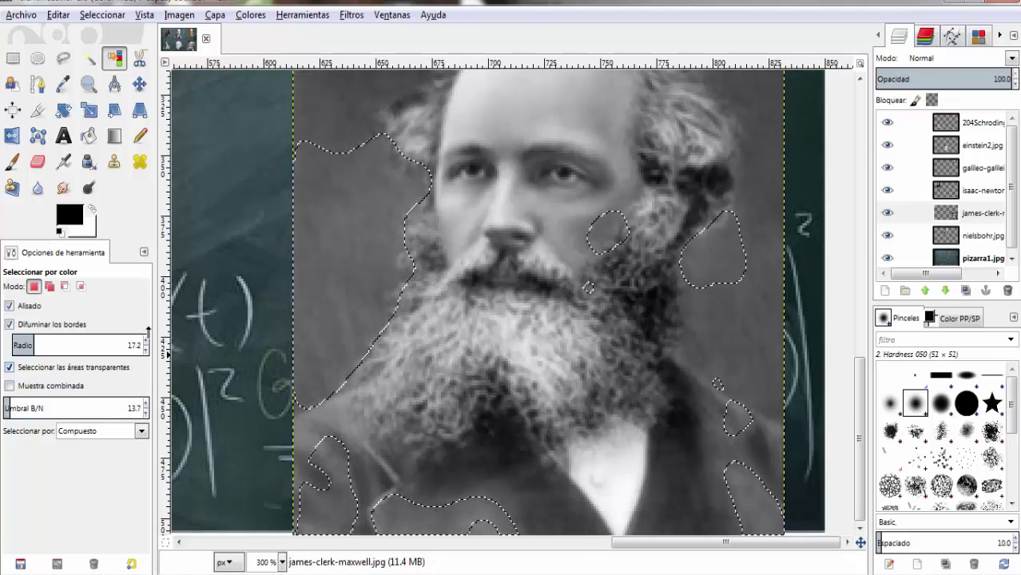
click(335, 224)
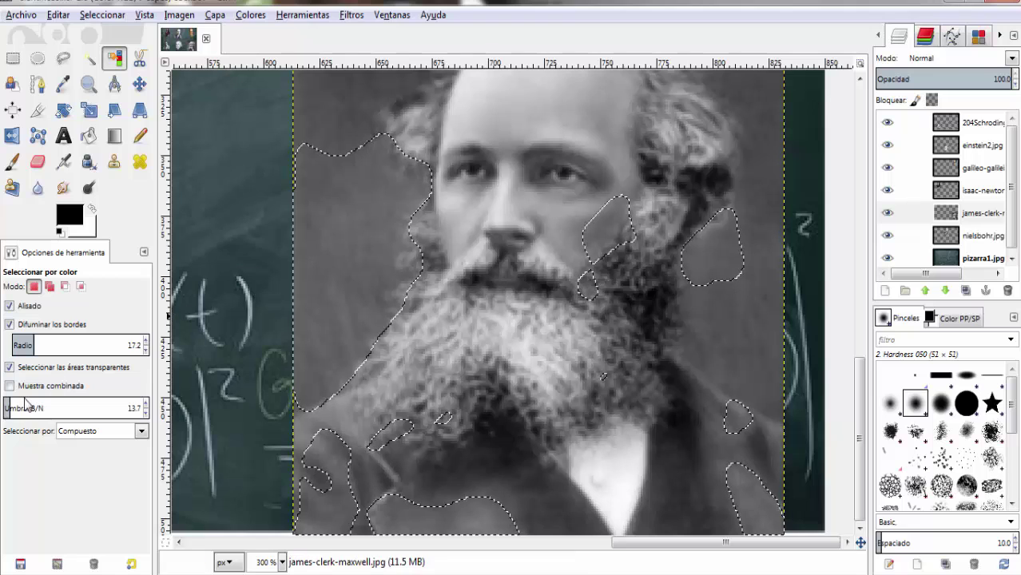
click(16, 405)
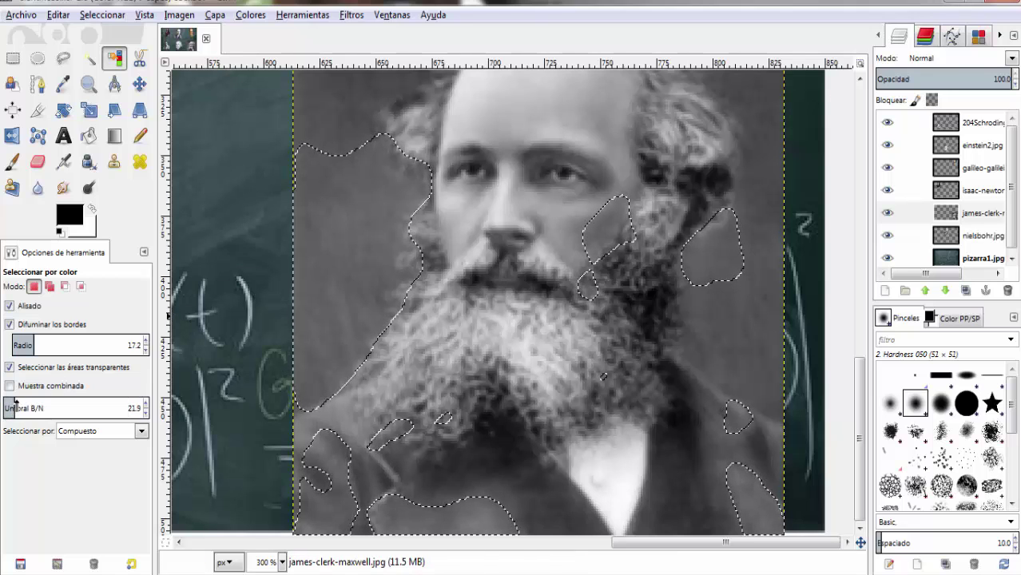
click(365, 218)
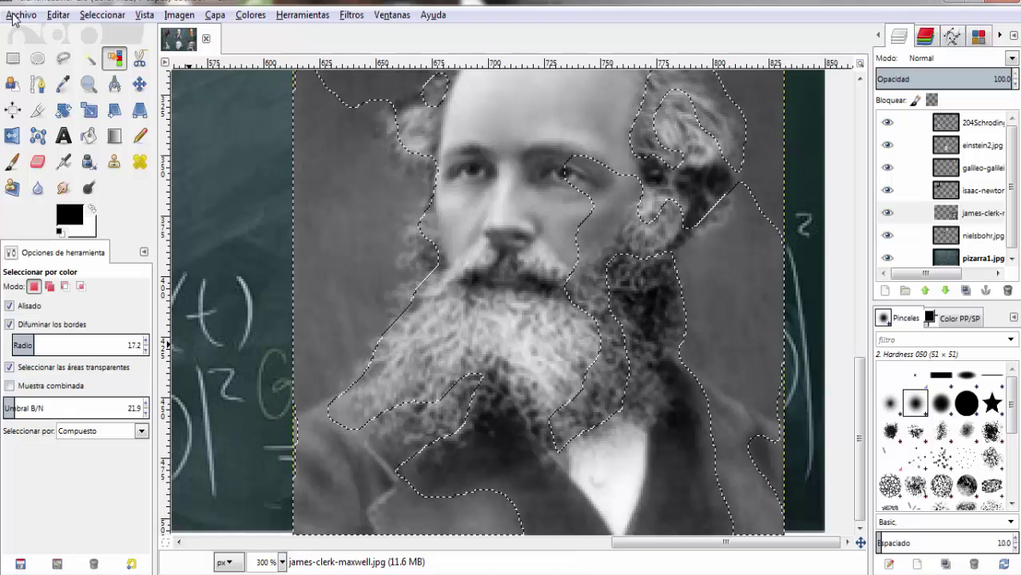
Cut the area left of Maxwell's beard out of the selection with Free Select
click(62, 58)
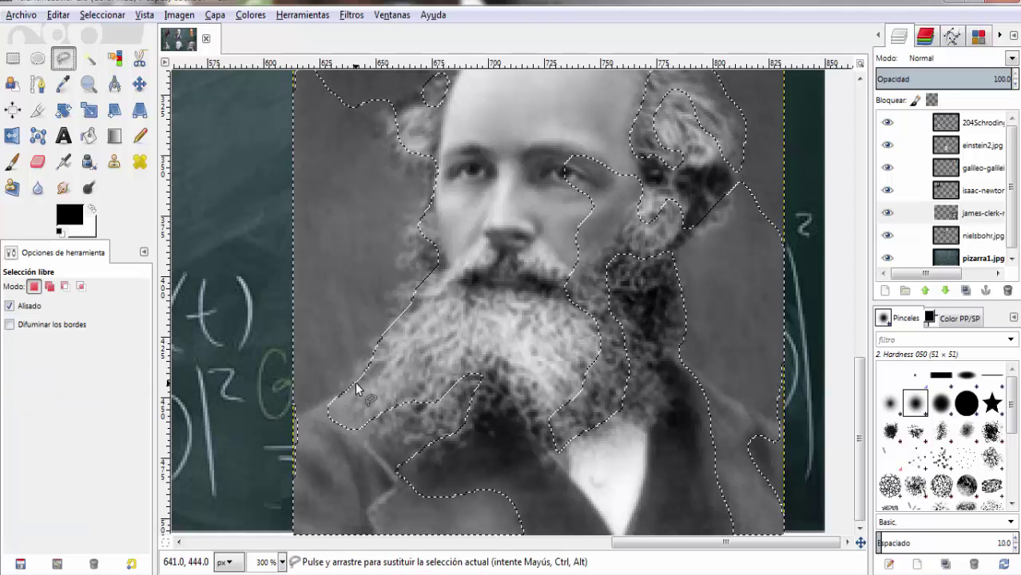
drag(356, 389, 296, 423)
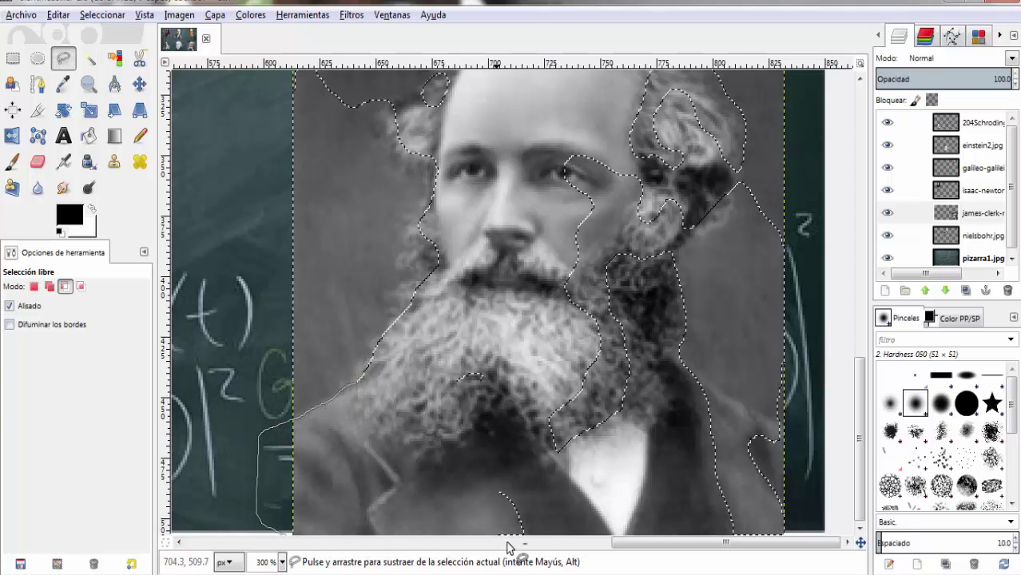
drag(509, 549, 417, 355)
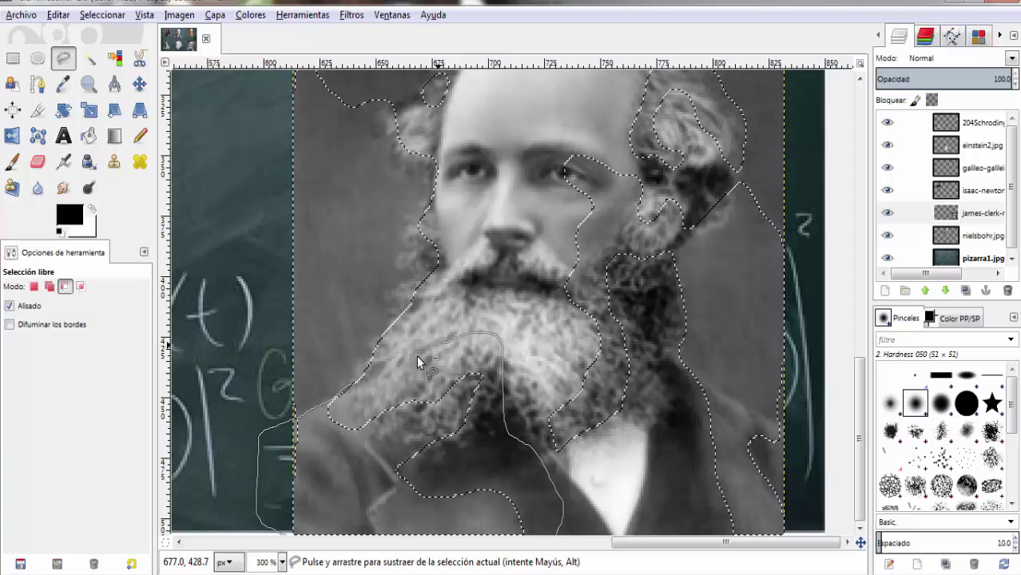
click(356, 383)
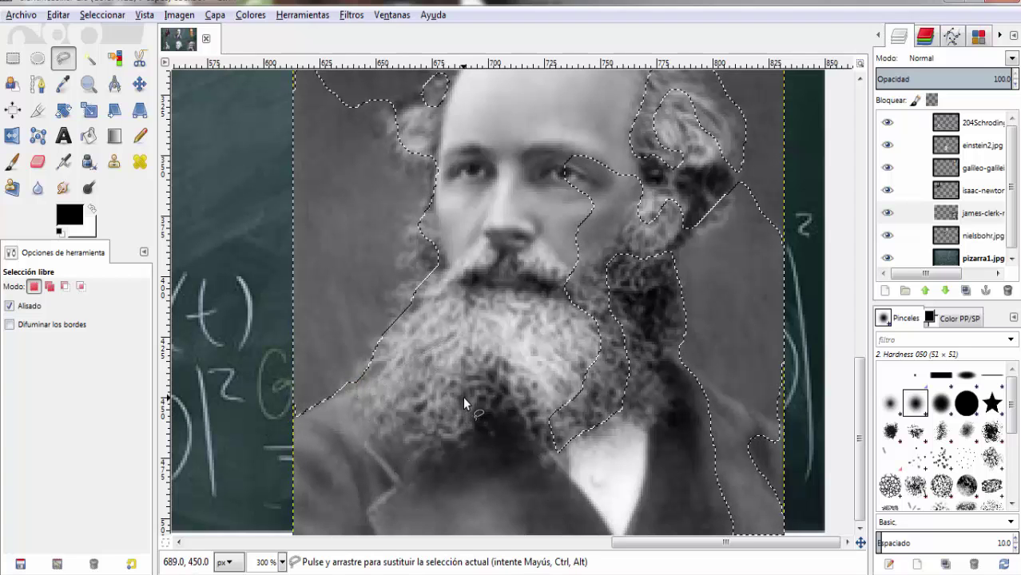
Subtract two more freehand patches beside the beard from the selection
scroll(465, 396, right, 5)
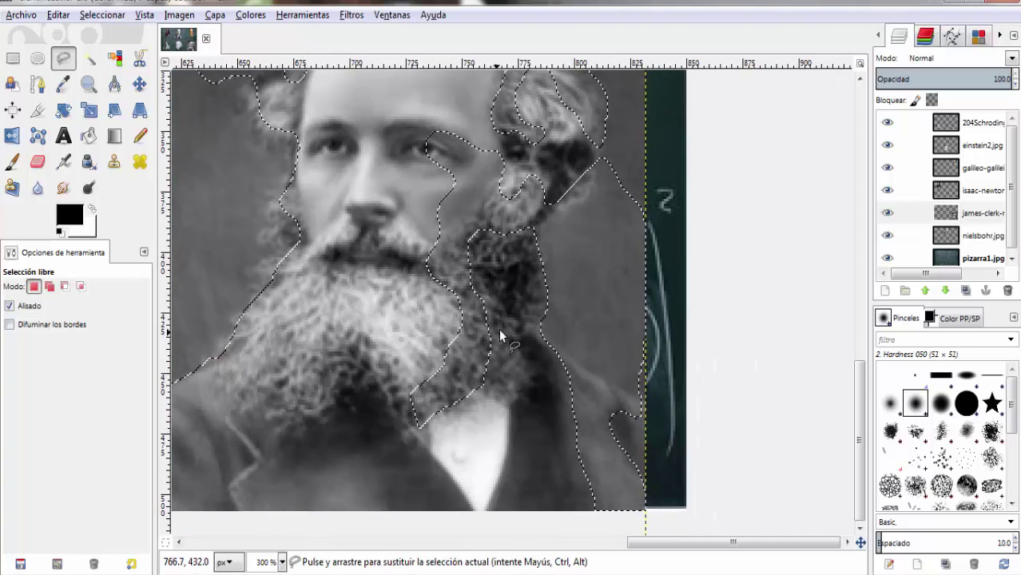
key(ctrl)
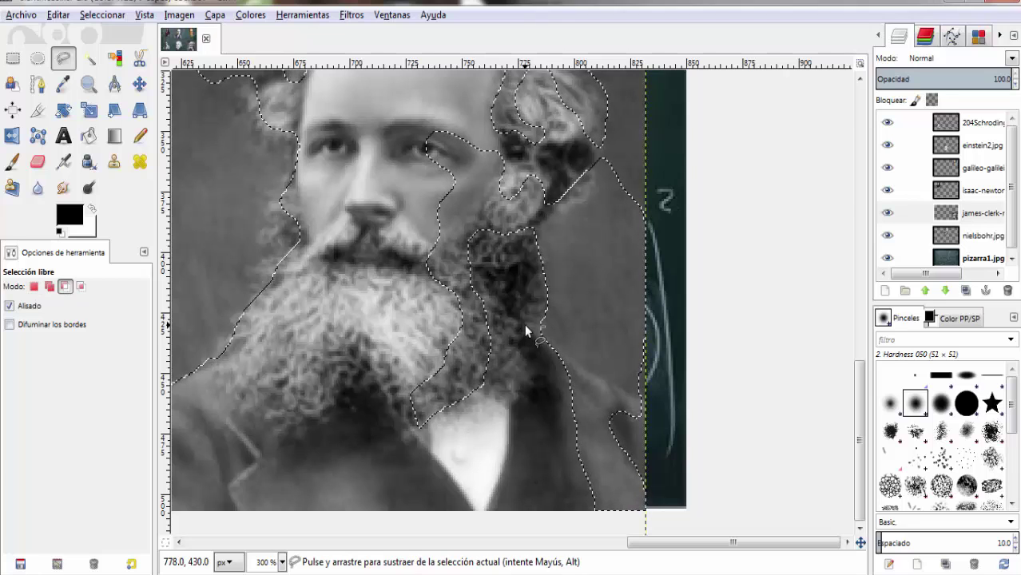
drag(526, 324, 534, 460)
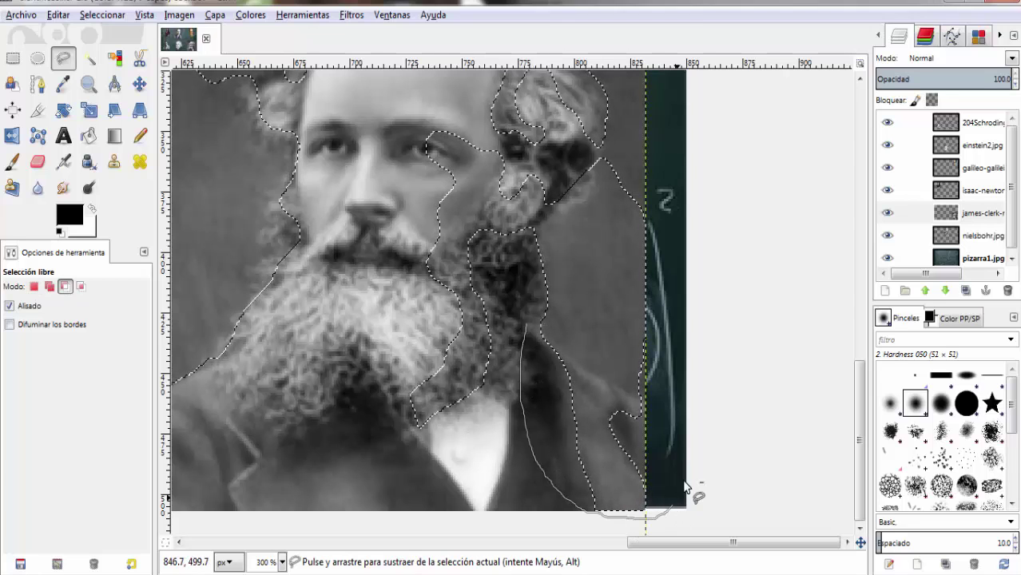
mouse_move(677, 392)
mouse_down()
mouse_move(672, 378)
mouse_move(657, 395)
mouse_up()
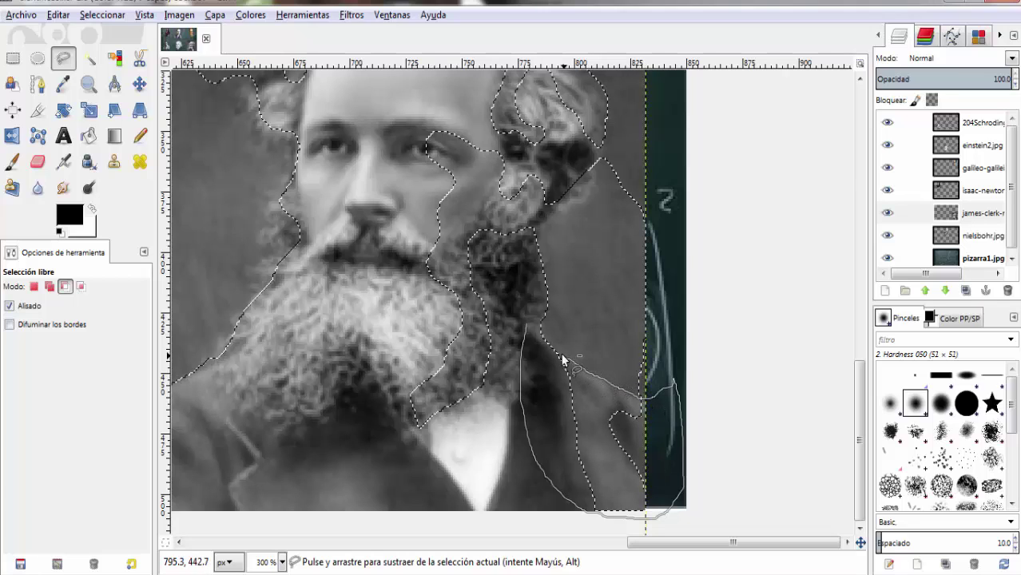
drag(546, 340, 528, 323)
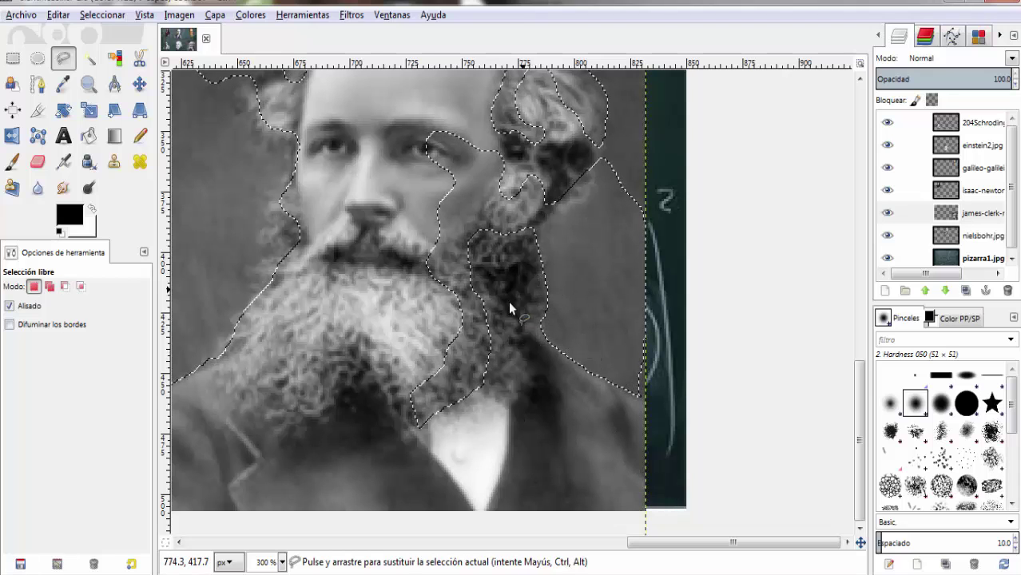
key(ctrl)
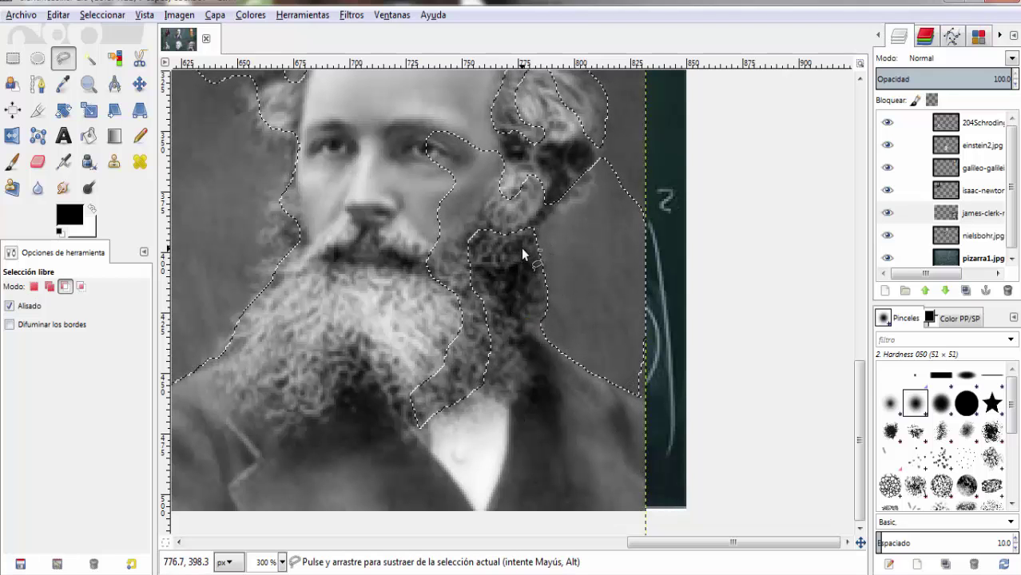
mouse_move(523, 250)
mouse_down()
mouse_move(560, 189)
mouse_move(509, 153)
mouse_up()
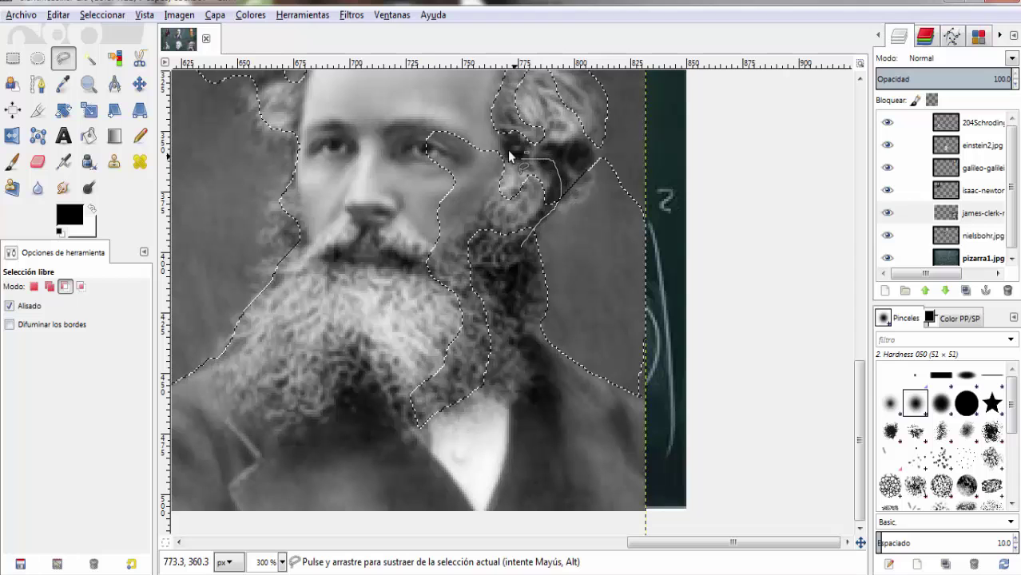
mouse_move(413, 478)
mouse_down()
mouse_move(512, 316)
mouse_move(518, 247)
mouse_up()
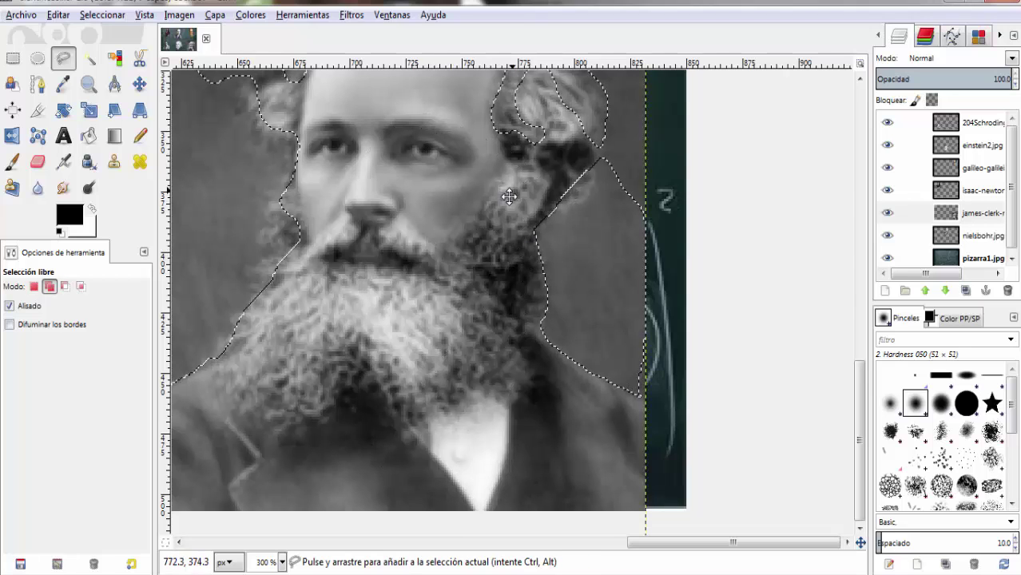
Add the top of Maxwell's head and hair to the selection with a freehand outline
scroll(515, 208, right, 1)
scroll(515, 208, up, 3)
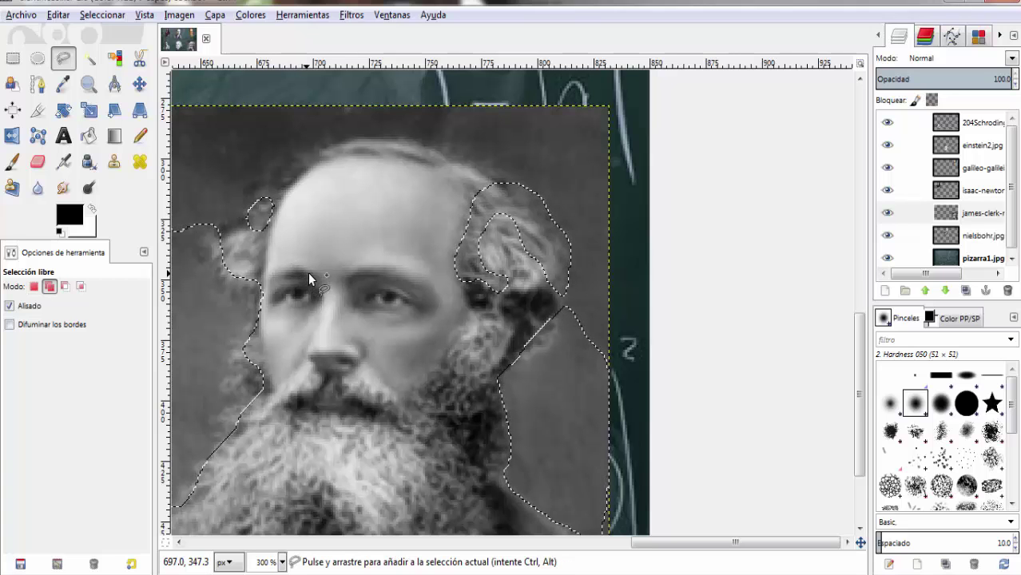
mouse_move(308, 271)
mouse_down()
mouse_move(414, 242)
mouse_move(385, 271)
mouse_up()
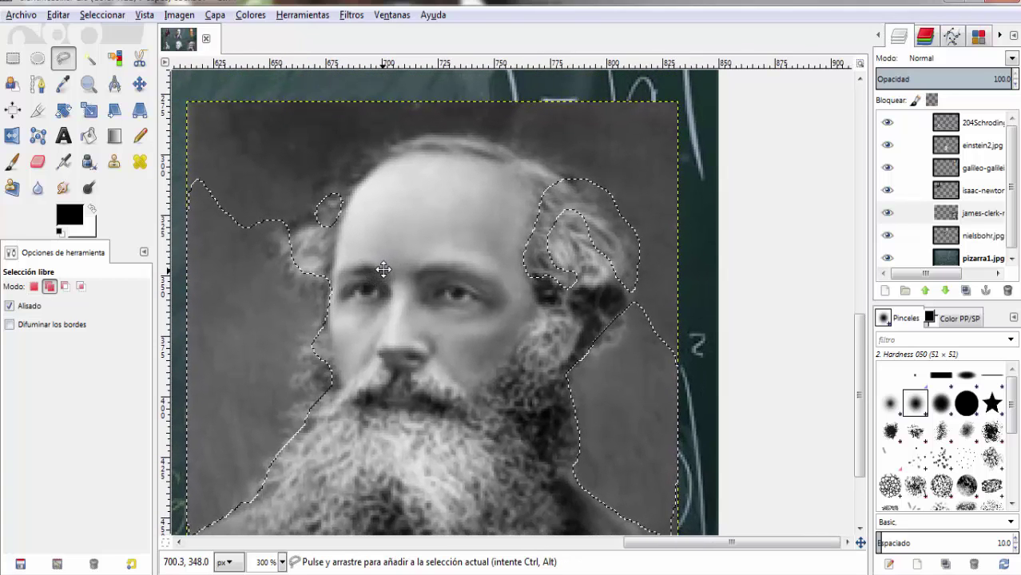
click(279, 233)
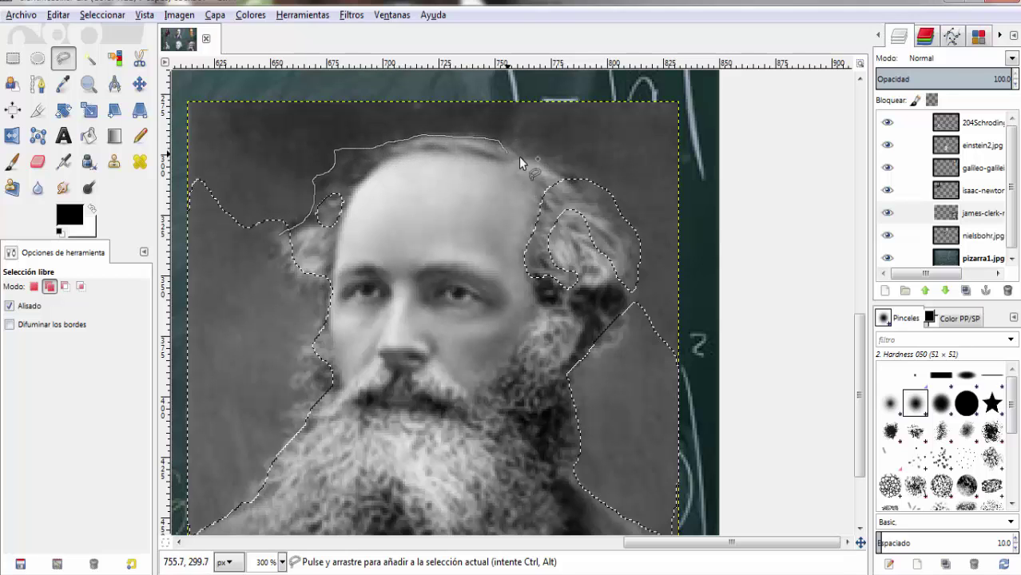
drag(575, 178, 584, 186)
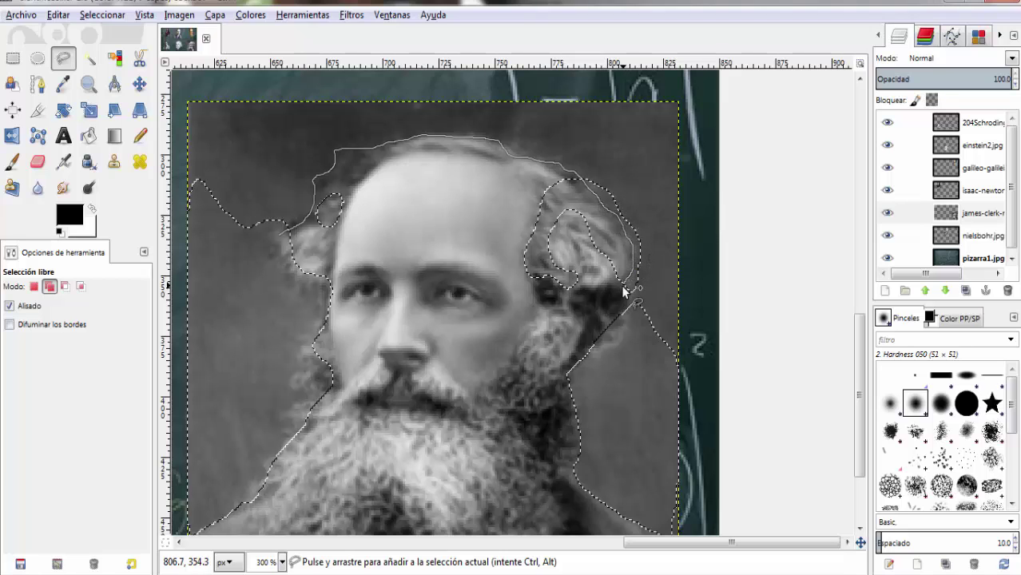
mouse_move(628, 312)
mouse_down()
mouse_move(732, 140)
mouse_move(594, 90)
mouse_up()
mouse_move(426, 88)
mouse_down()
mouse_move(240, 80)
mouse_move(183, 91)
mouse_up()
mouse_move(175, 144)
mouse_down()
mouse_move(177, 200)
mouse_move(213, 242)
mouse_up()
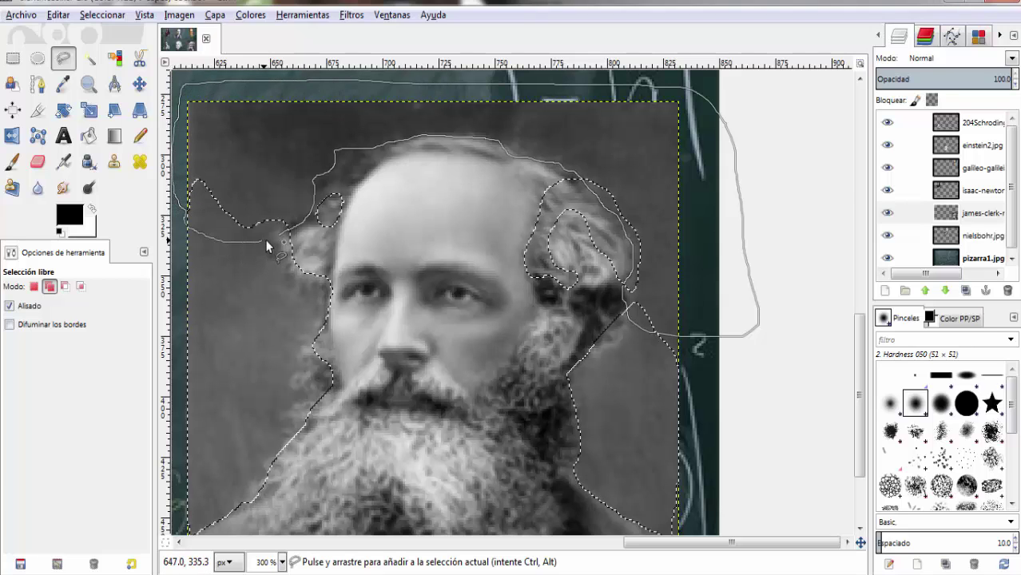
drag(278, 237, 278, 234)
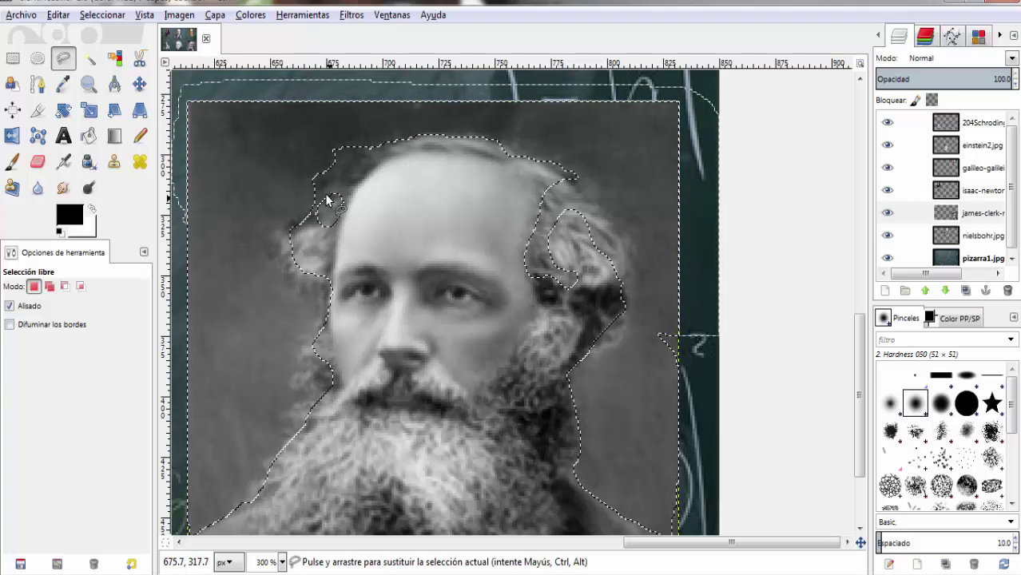
ctrl+scroll(332, 232, up, 2)
ctrl+scroll(331, 232, up, 1)
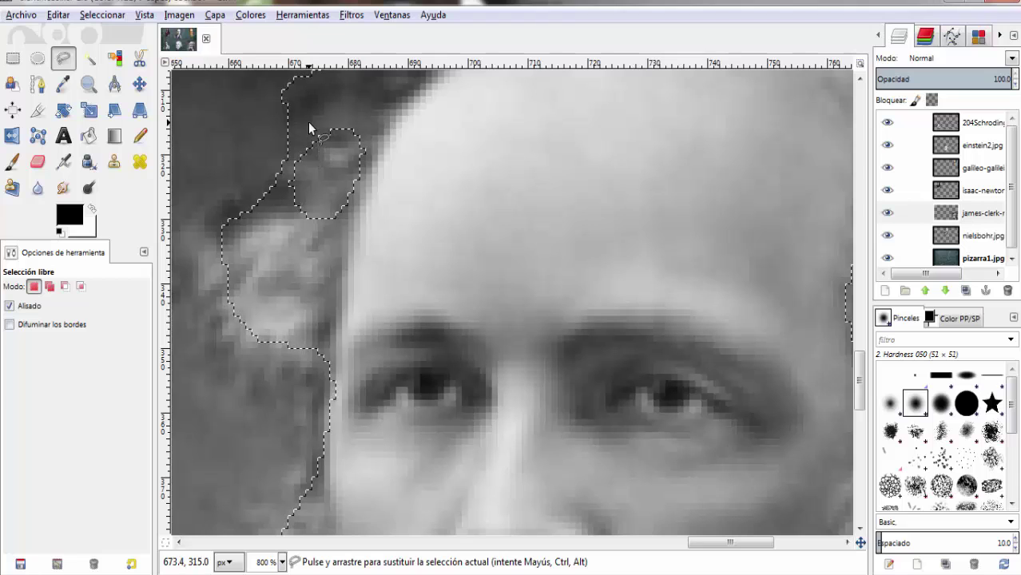
Add a tiny 5×5 ellipse at the left temple to close the selection gap
key(e)
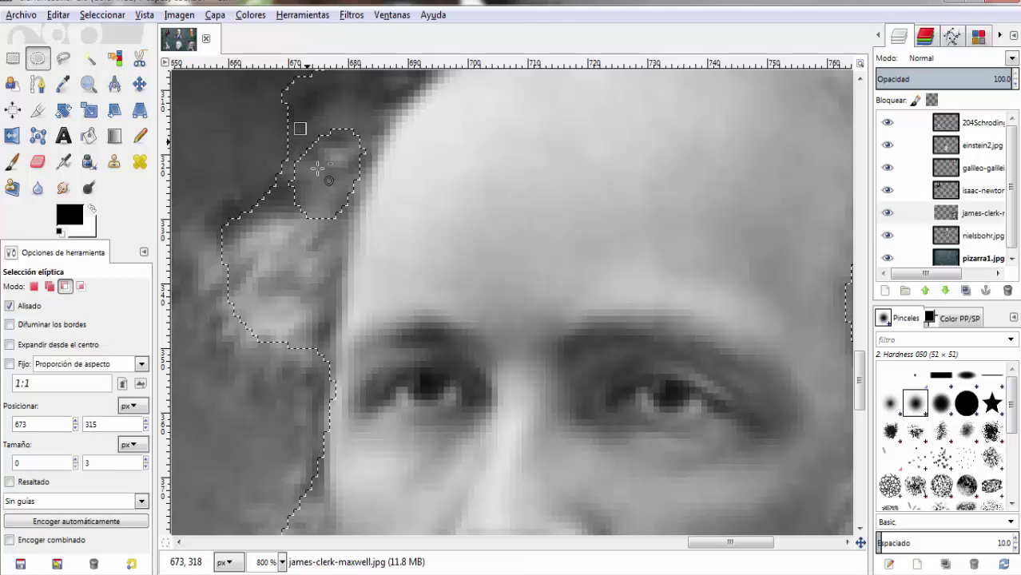
drag(304, 122, 390, 231)
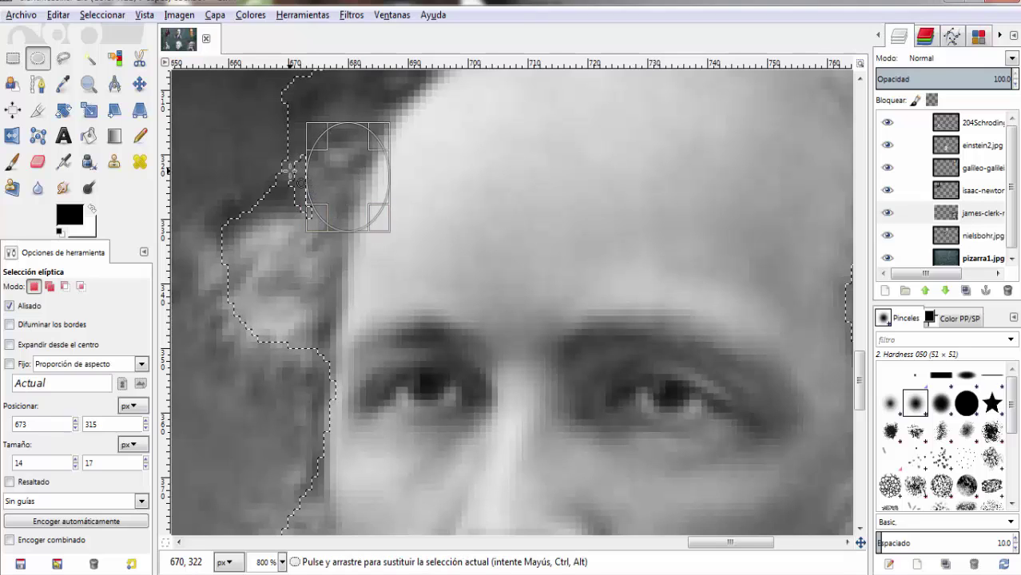
mouse_move(288, 170)
mouse_down()
mouse_move(310, 221)
mouse_move(329, 225)
mouse_up()
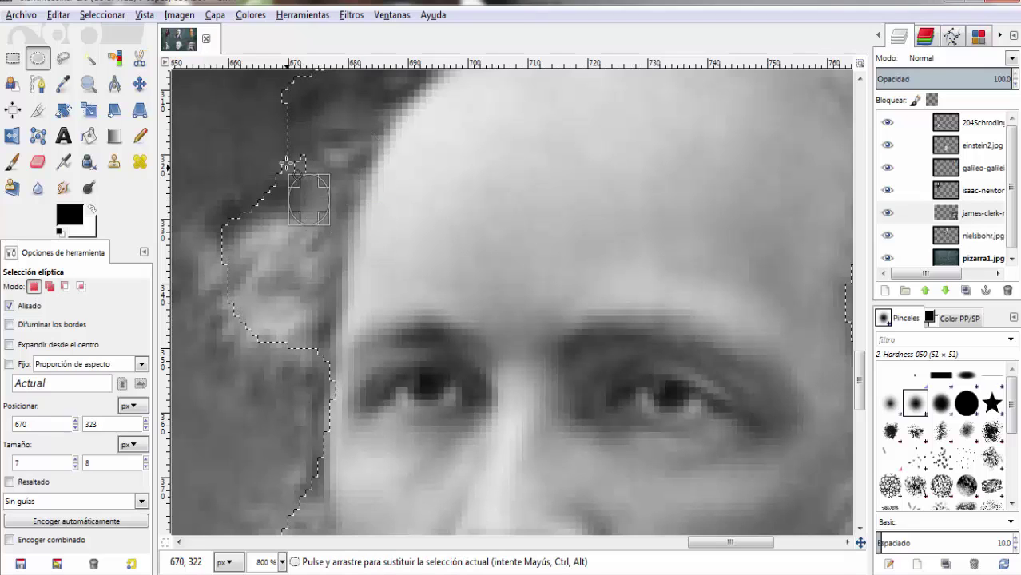
drag(290, 157, 324, 185)
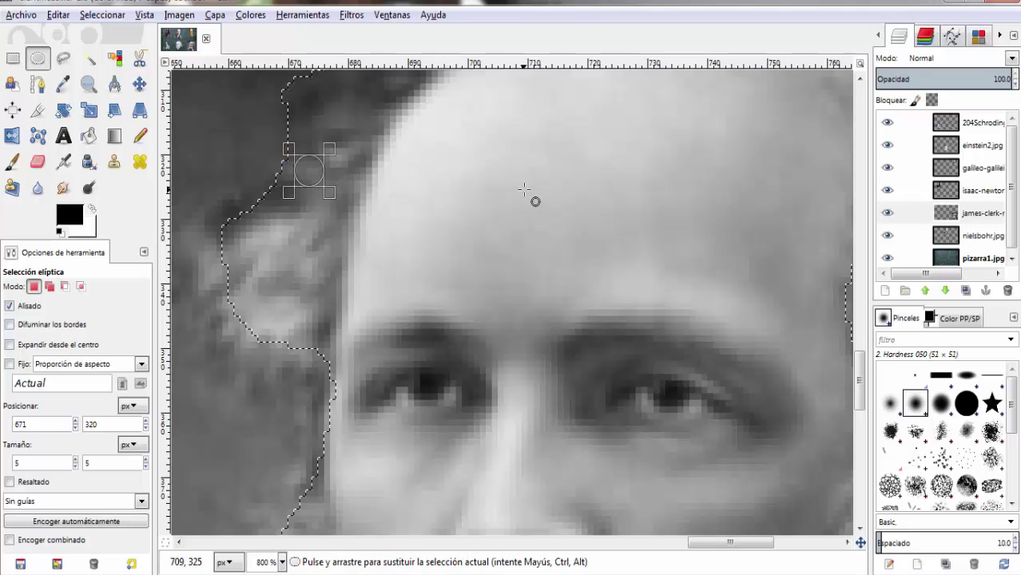
scroll(523, 189, down, 1)
scroll(405, 252, right, 3)
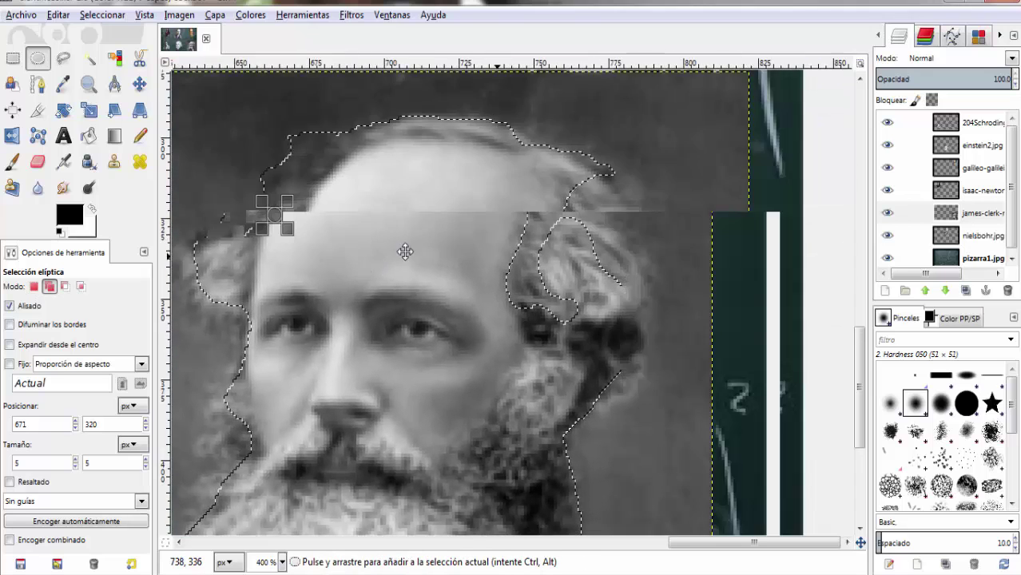
scroll(375, 248, right, 2)
scroll(383, 240, left, 1)
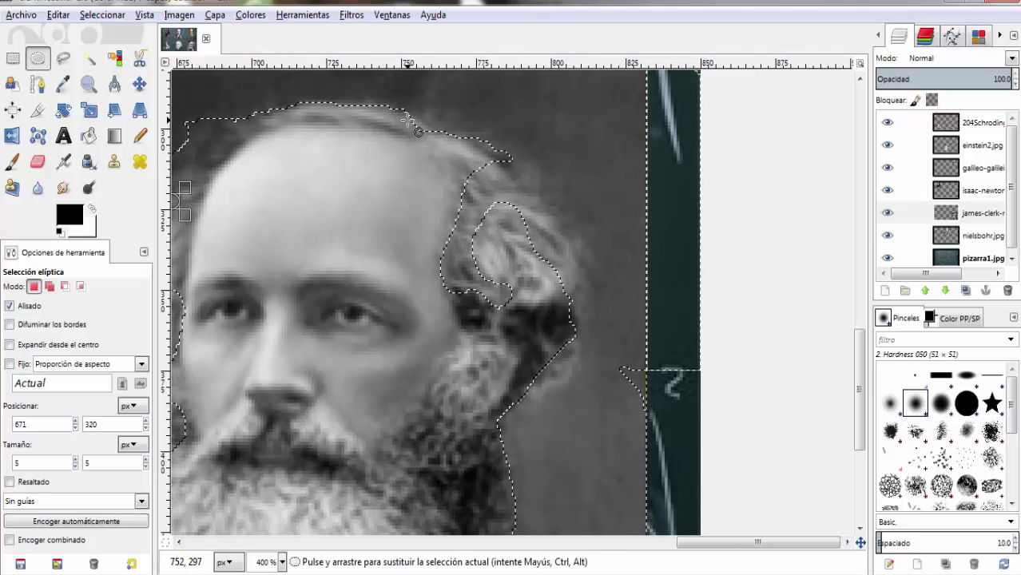
Zoom to 800% and cut the background patch above the head out of the selection
click(62, 64)
ctrl+scroll(429, 160, up, 2)
scroll(431, 160, up, 3)
scroll(433, 239, up, 3)
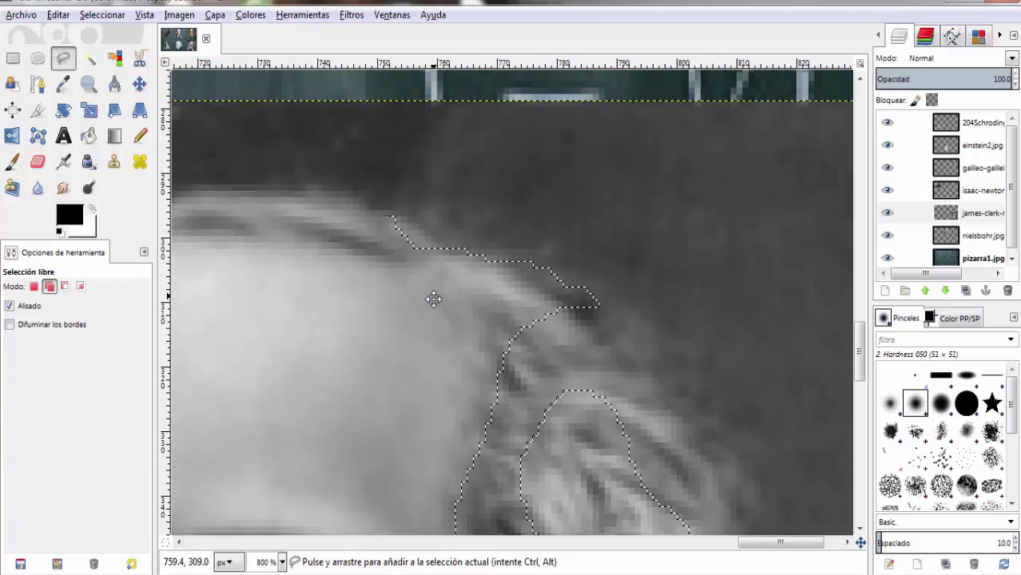
mouse_move(388, 210)
mouse_down()
mouse_move(463, 261)
mouse_move(360, 237)
mouse_up()
click(382, 209)
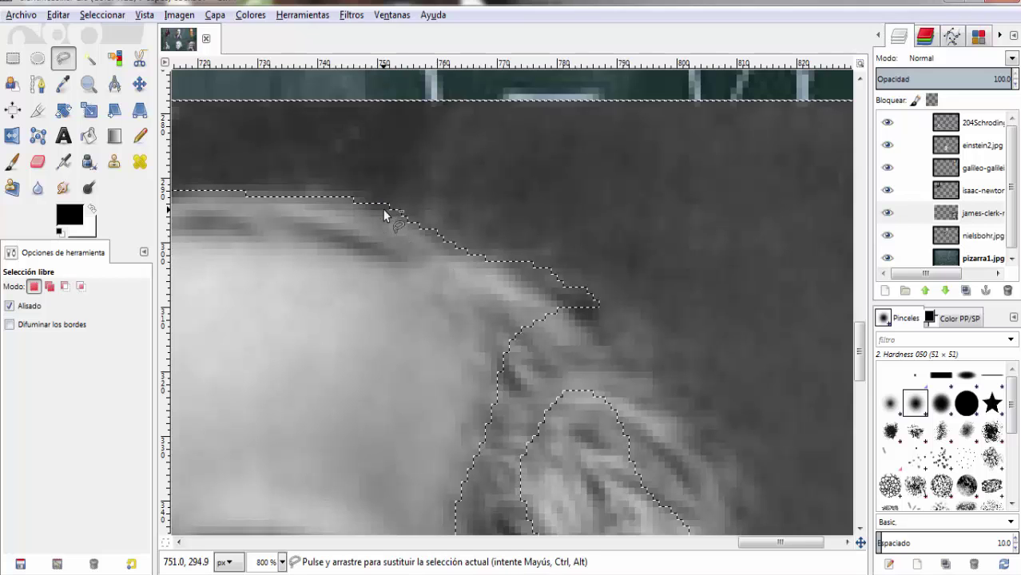
scroll(447, 263, down, 4)
scroll(412, 160, down, 1)
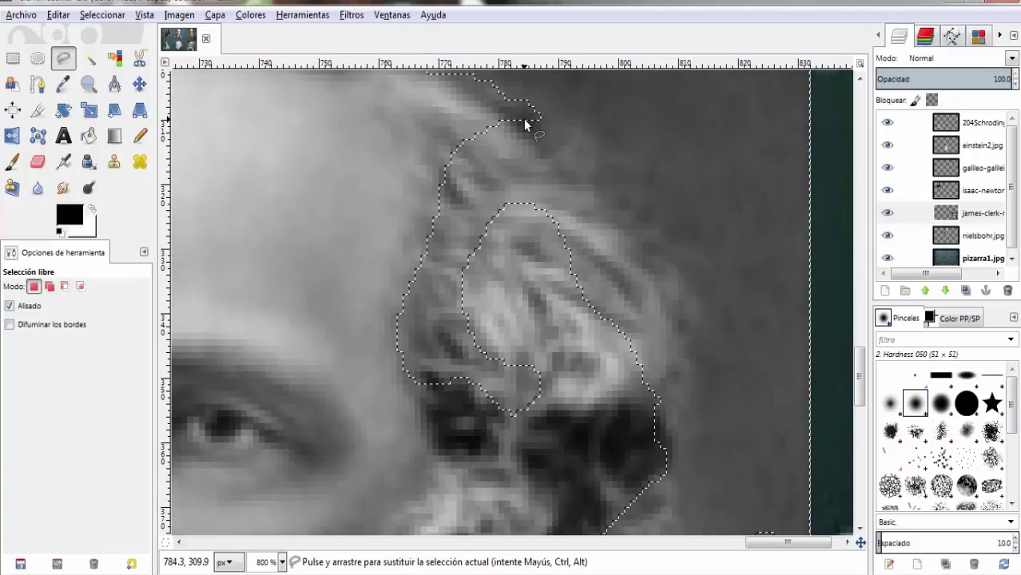
Subtract the hair patch near the eye and the hair's right edge from the selection
drag(537, 128, 468, 120)
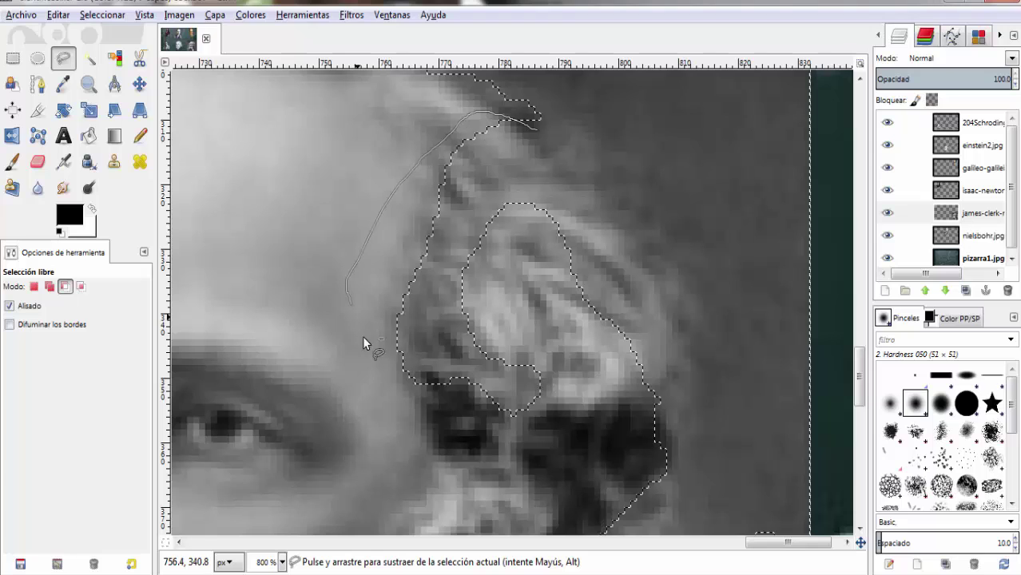
mouse_move(364, 344)
mouse_down()
mouse_move(366, 374)
mouse_move(547, 487)
mouse_move(562, 259)
mouse_move(532, 140)
mouse_up()
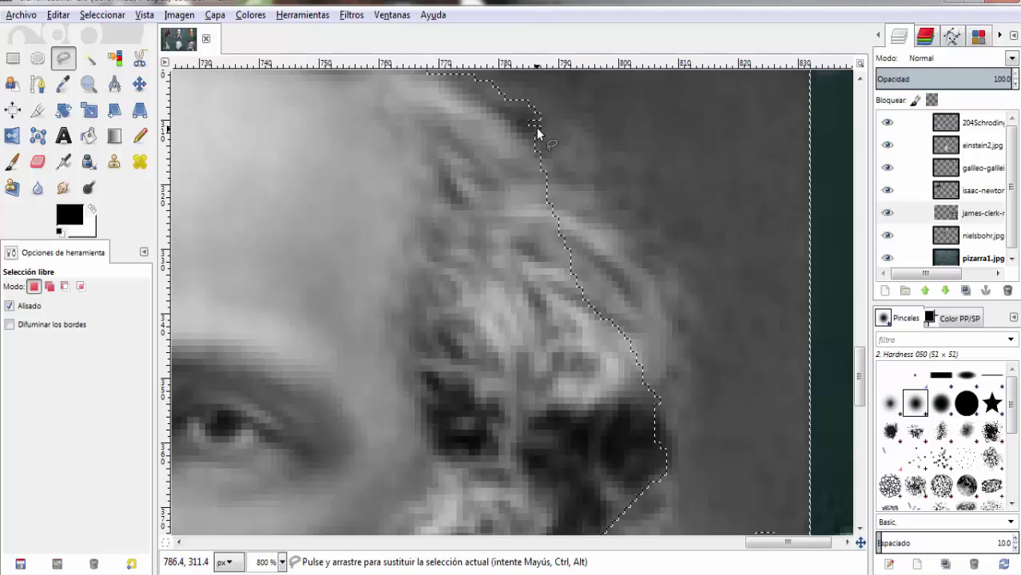
scroll(520, 286, right, 2)
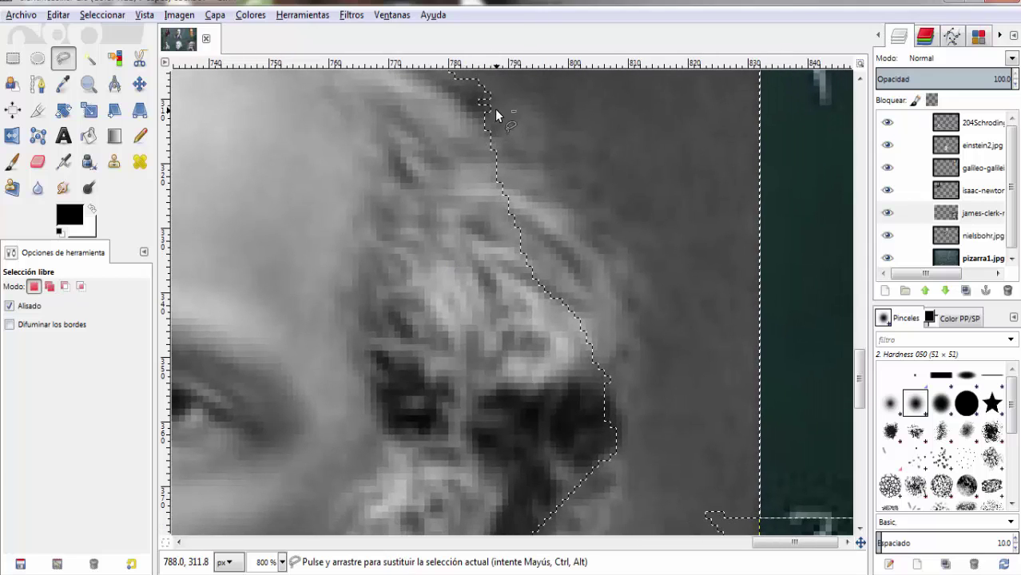
drag(479, 102, 527, 148)
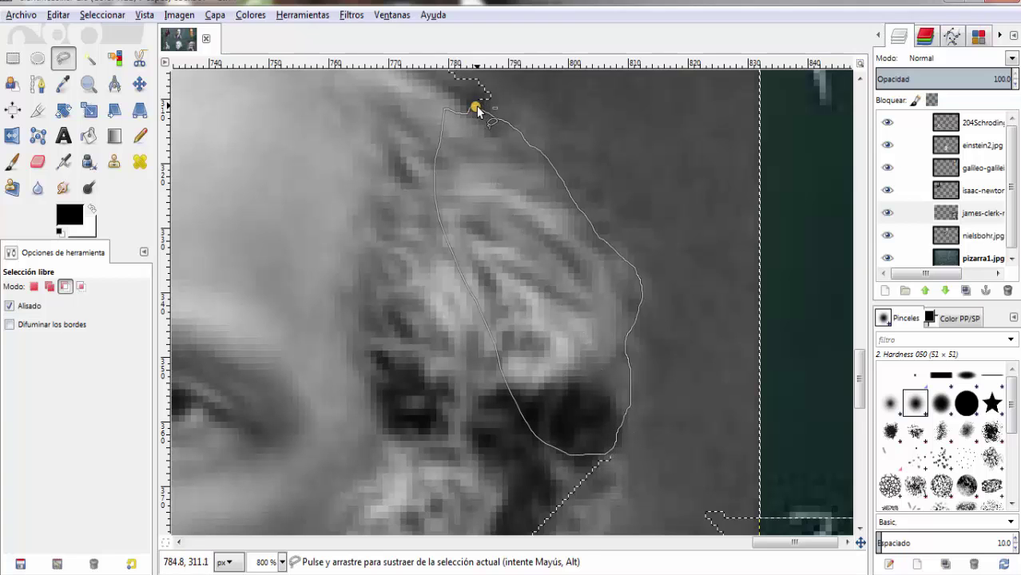
drag(477, 109, 475, 107)
scroll(559, 160, down, 3)
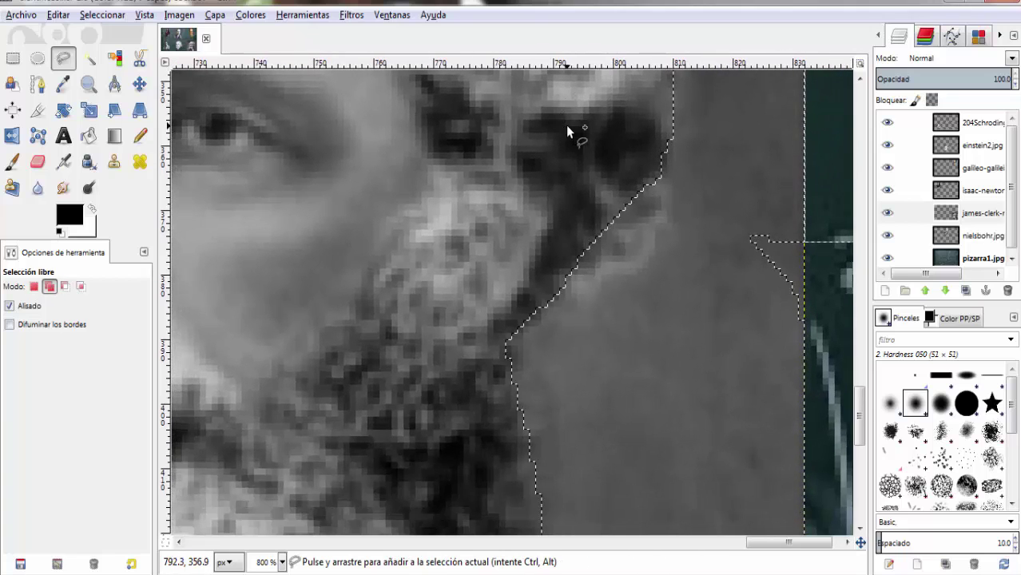
Add a small freehand patch of grey background beside the beard's right edge to the selection
key(ctrl)
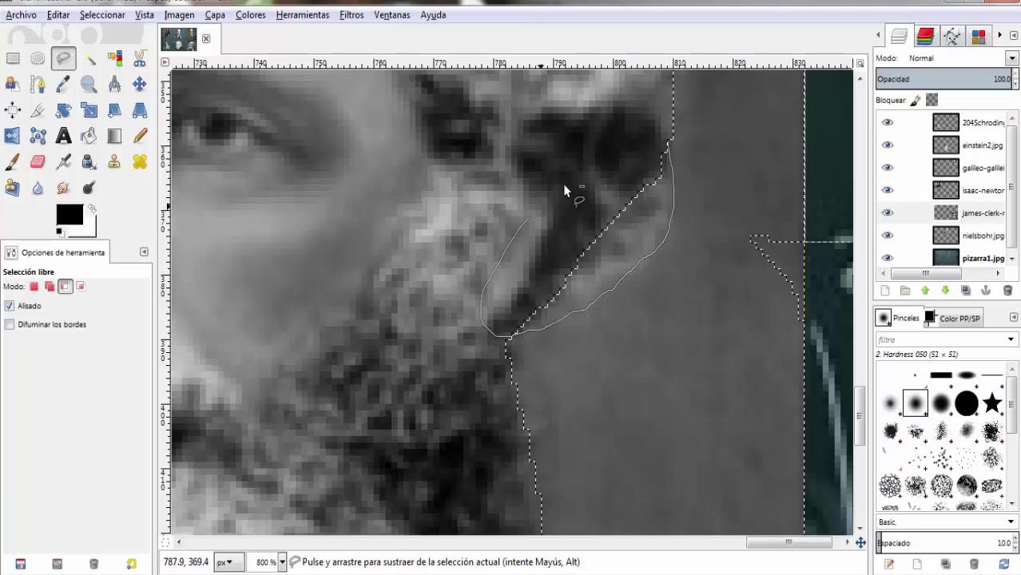
drag(668, 144, 668, 142)
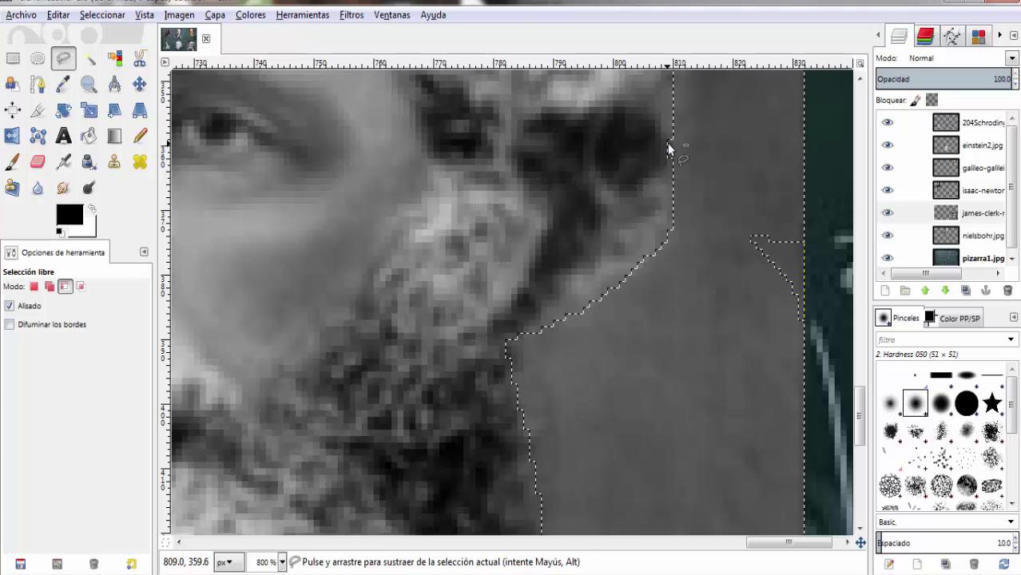
scroll(610, 214, down, 3)
scroll(617, 160, down, 2)
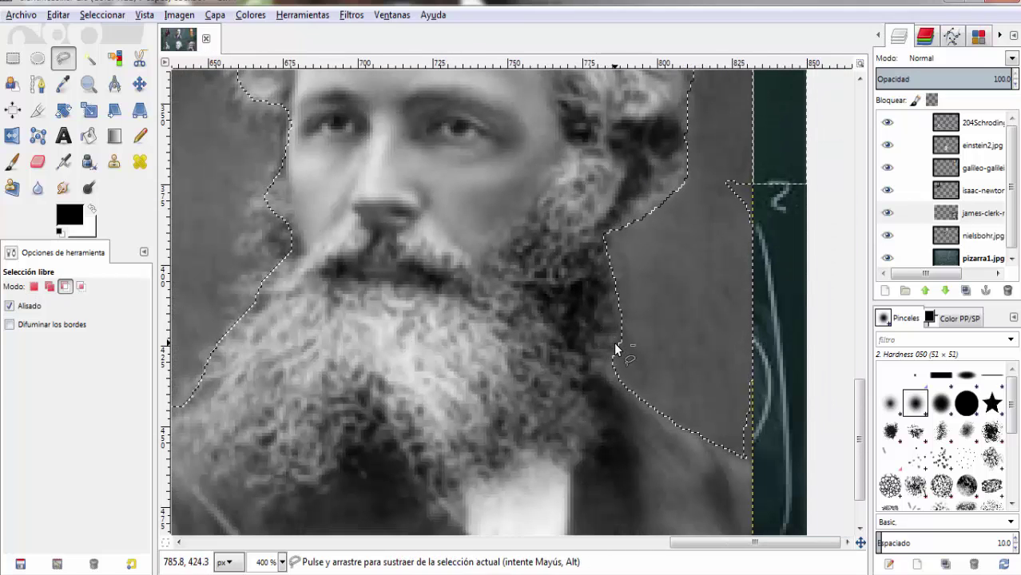
scroll(614, 342, up, 2)
key(shift)
drag(570, 240, 554, 192)
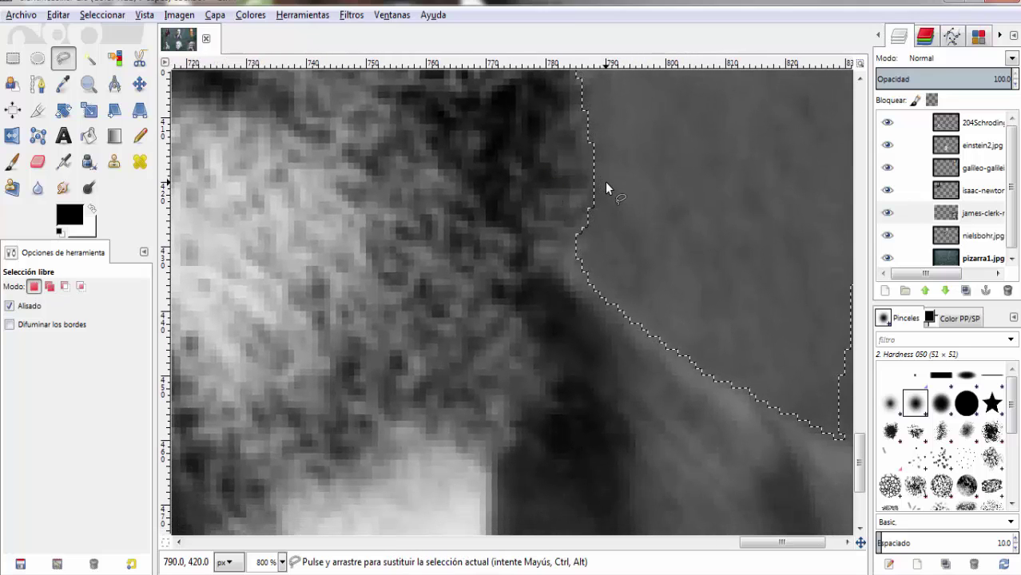
key(shift)
drag(604, 183, 576, 220)
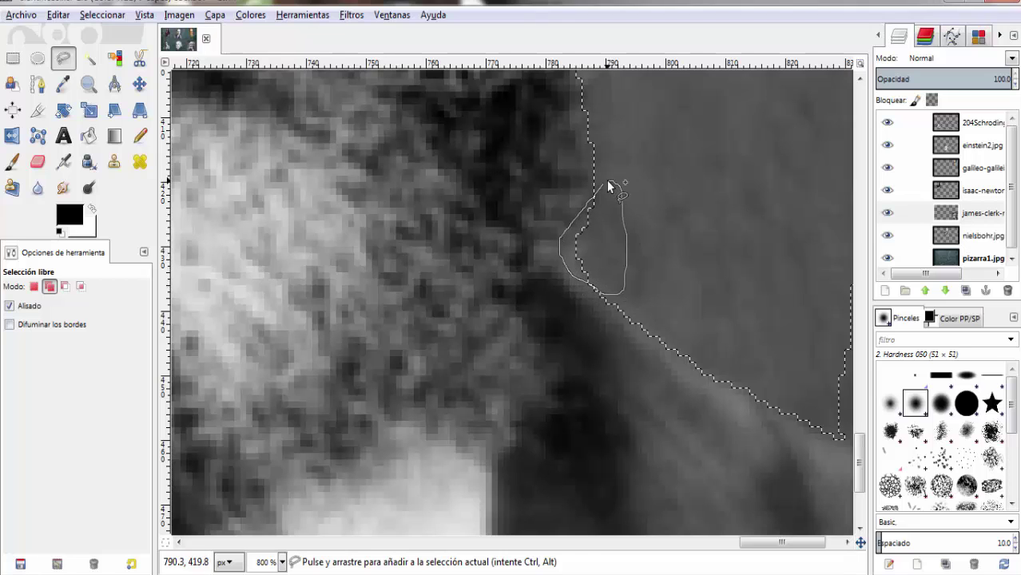
drag(603, 188, 603, 186)
key(3)
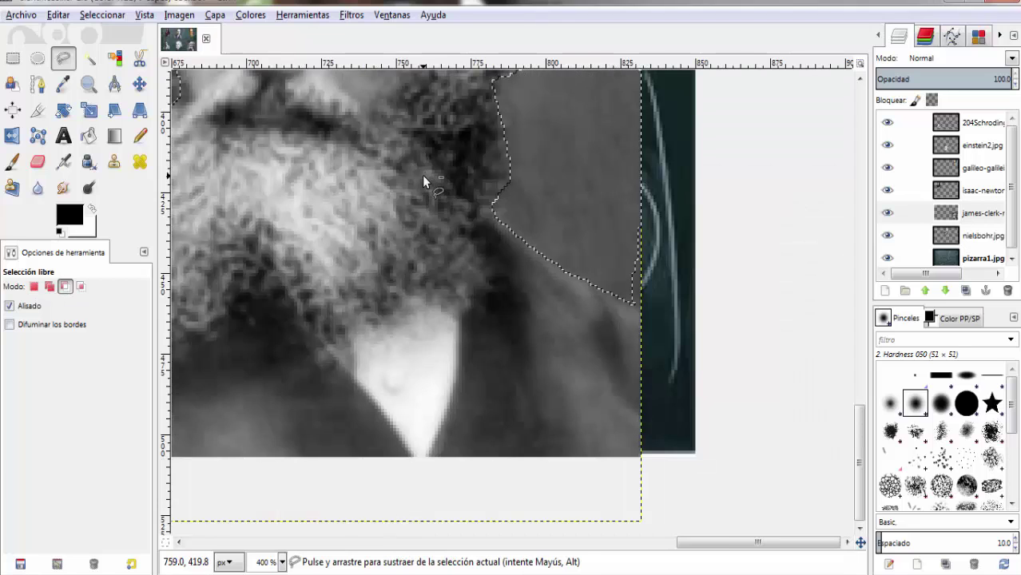
mouse_move(303, 197)
mouse_down()
mouse_move(485, 273)
mouse_move(534, 258)
mouse_move(525, 266)
mouse_up()
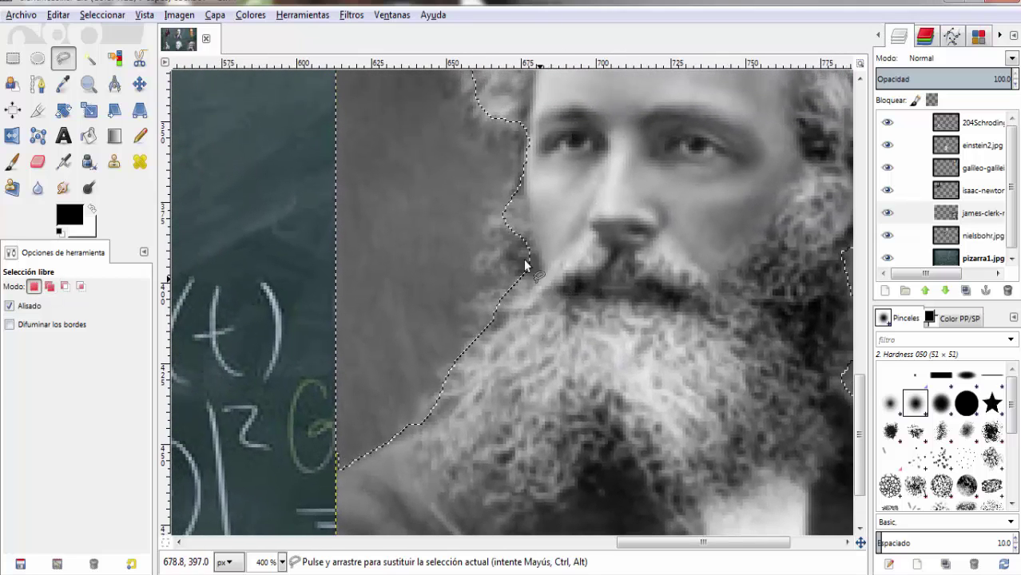
Subtract two freehand loops along the left edge of Maxwell's beard and hair
key(ctrl)
click(517, 195)
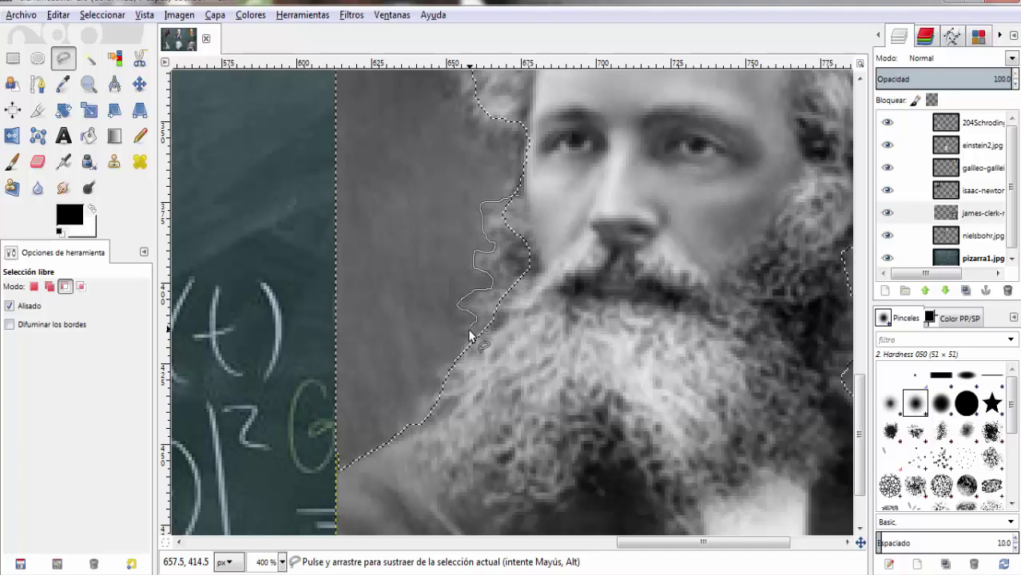
mouse_move(469, 334)
mouse_down()
mouse_move(478, 348)
mouse_move(546, 264)
mouse_up()
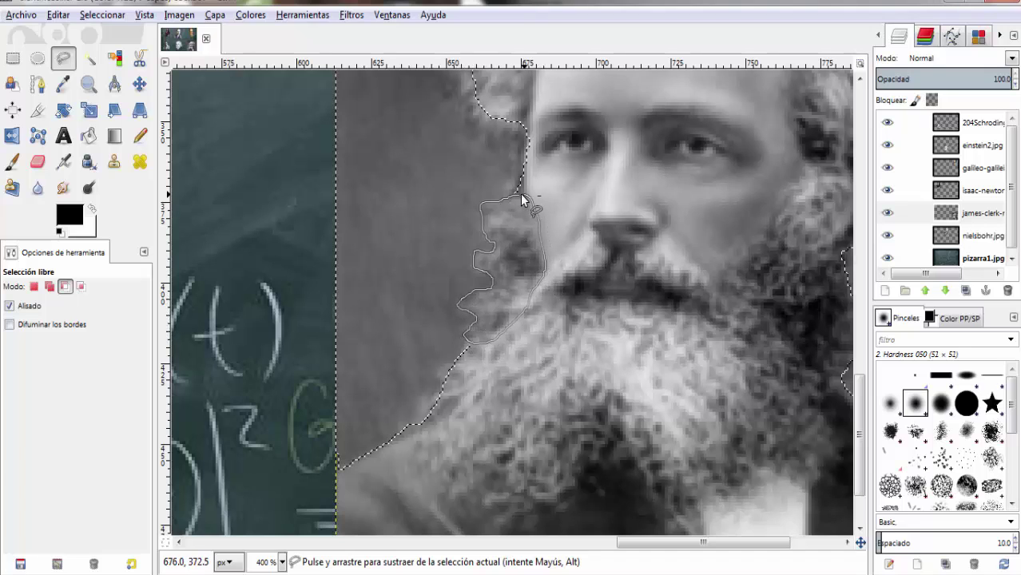
scroll(524, 240, up, 5)
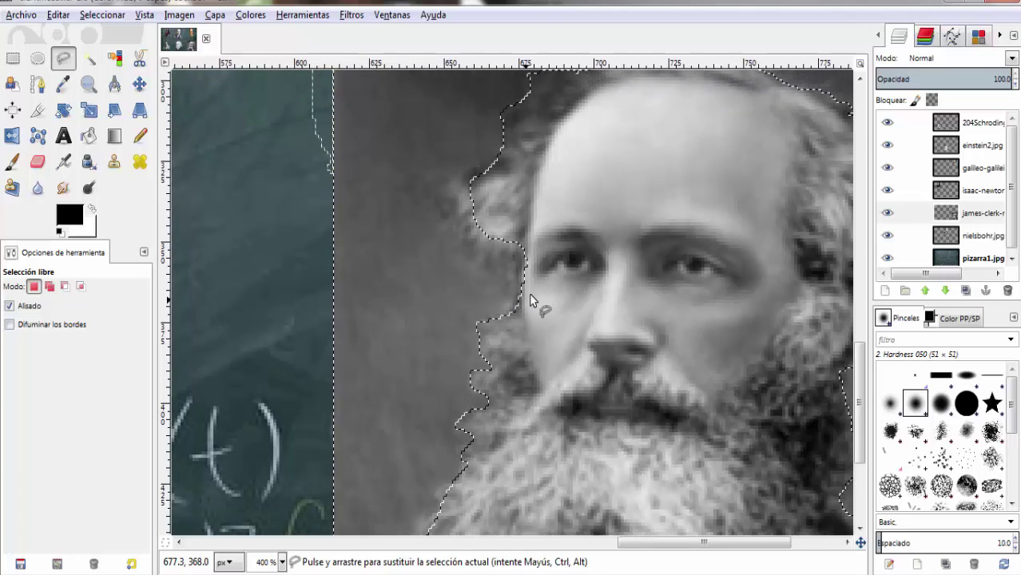
key(ctrl)
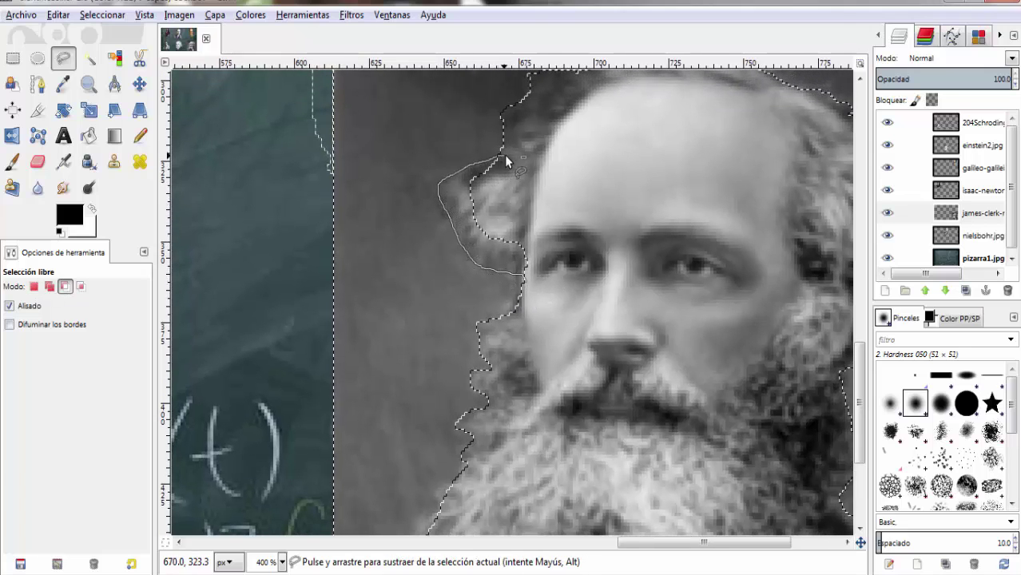
drag(526, 284, 525, 278)
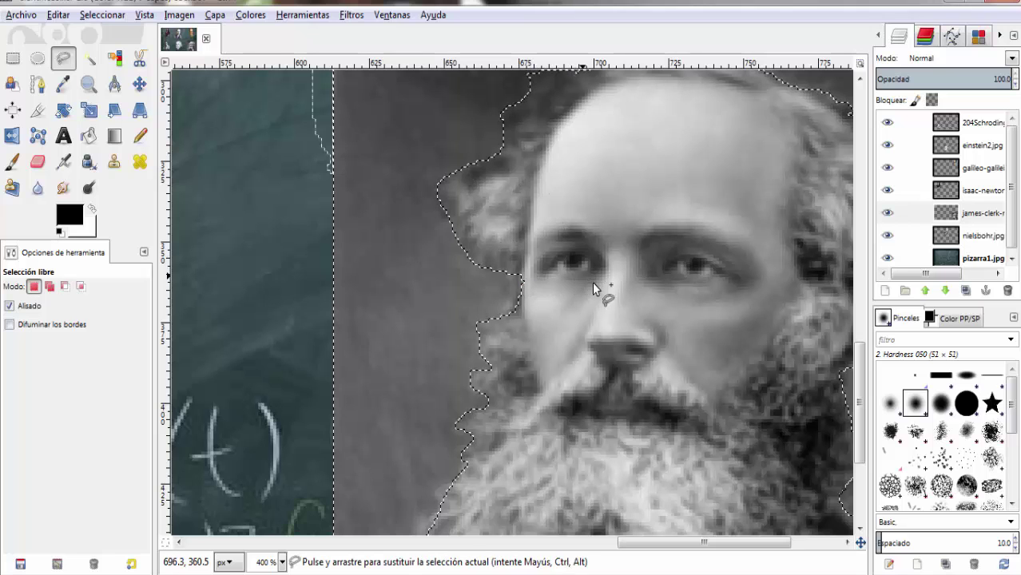
drag(592, 281, 359, 131)
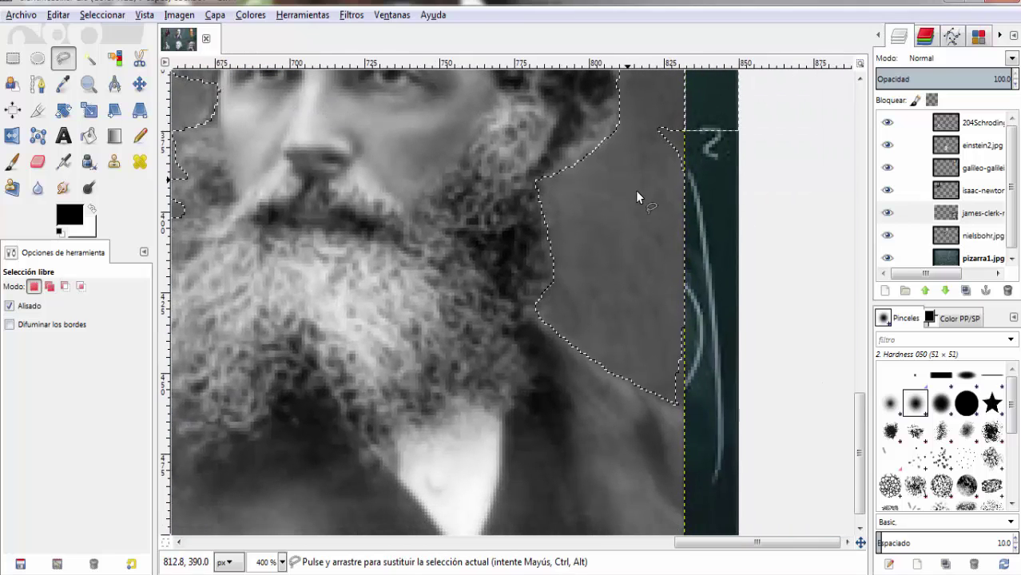
Add the dark strip along the portrait's right edge to the selection and zoom out to 150%
scroll(585, 175, down, 1)
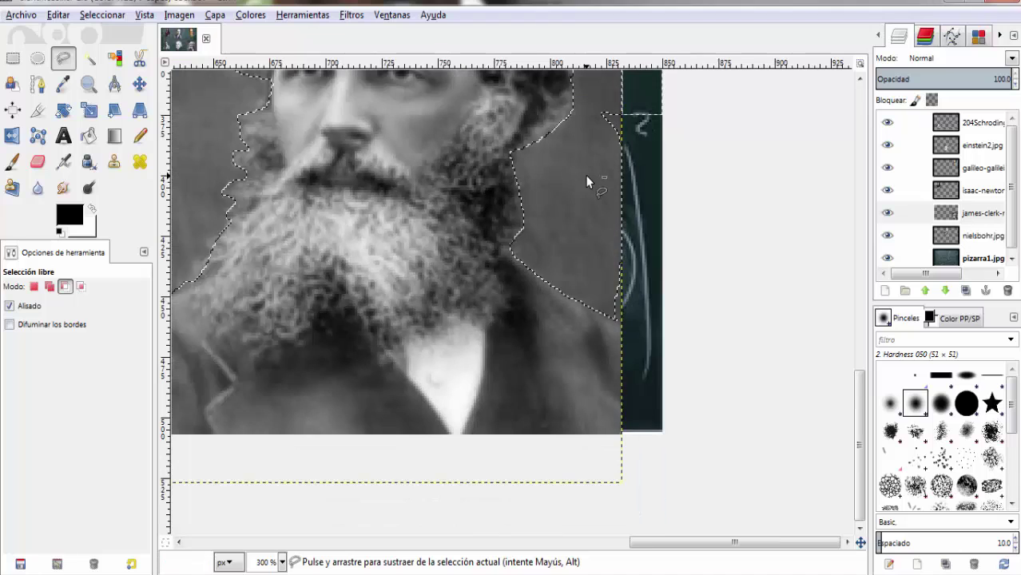
shift+click(681, 109)
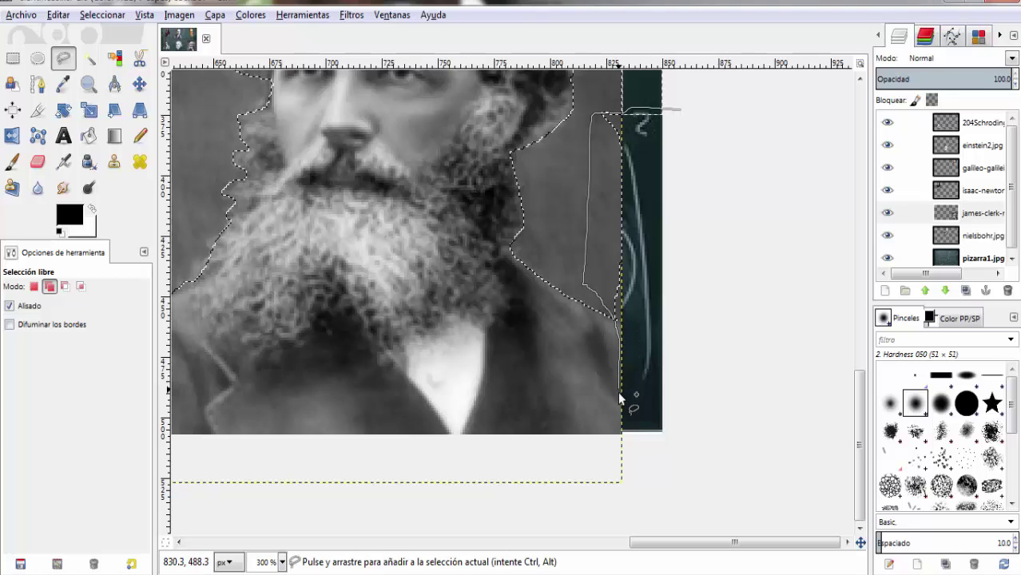
click(680, 111)
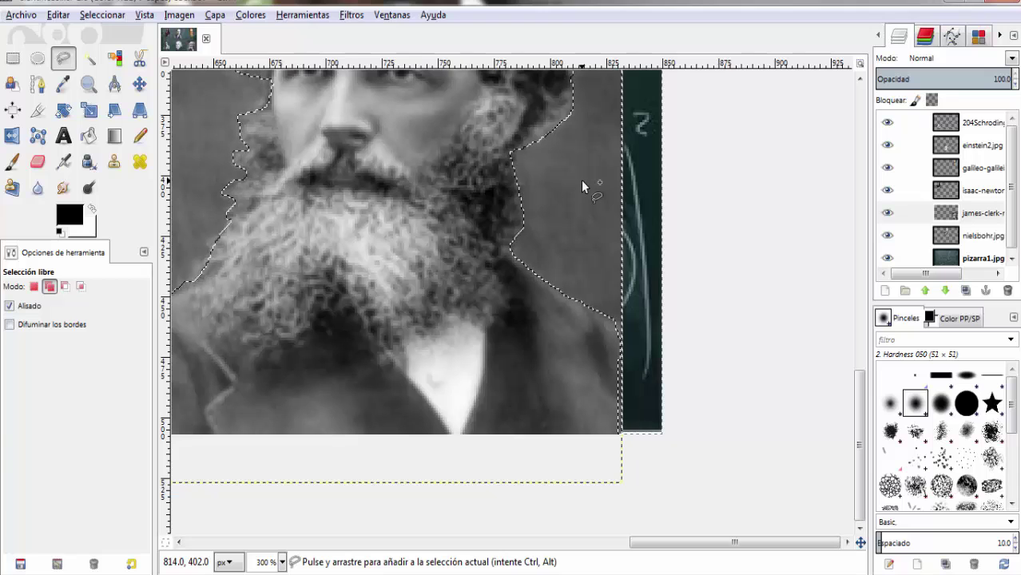
scroll(585, 185, down, 2)
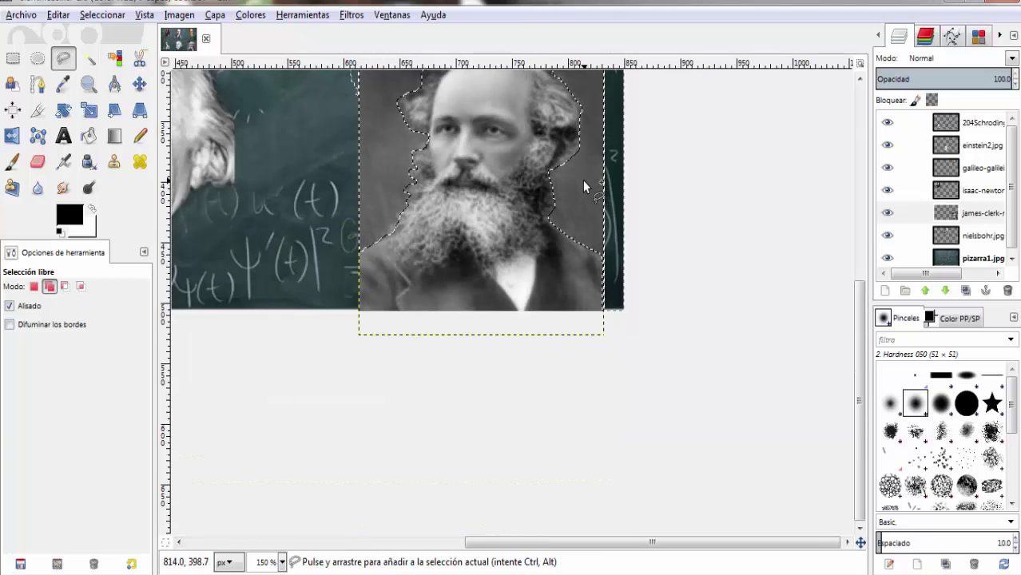
drag(582, 179, 564, 319)
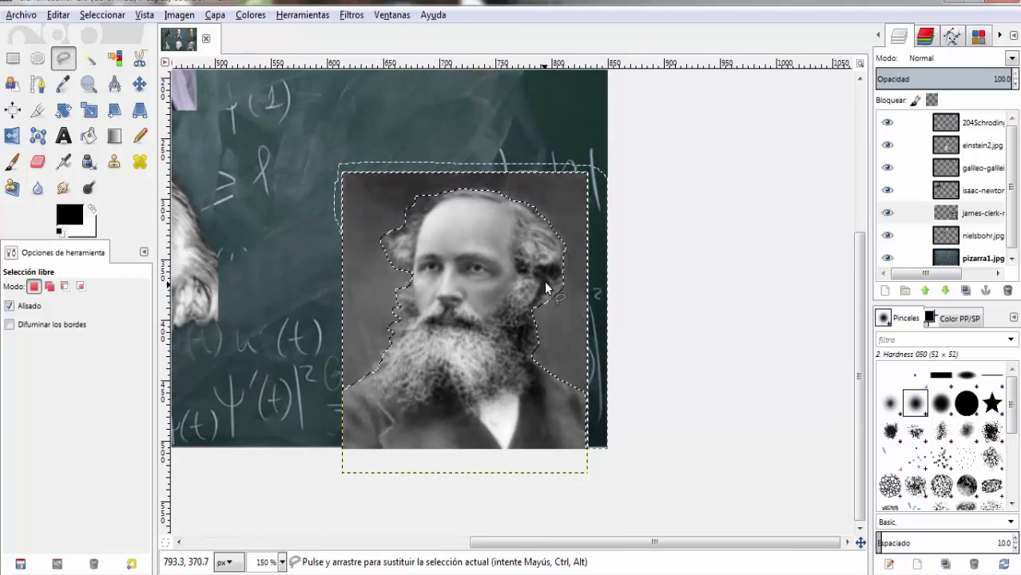
click(13, 58)
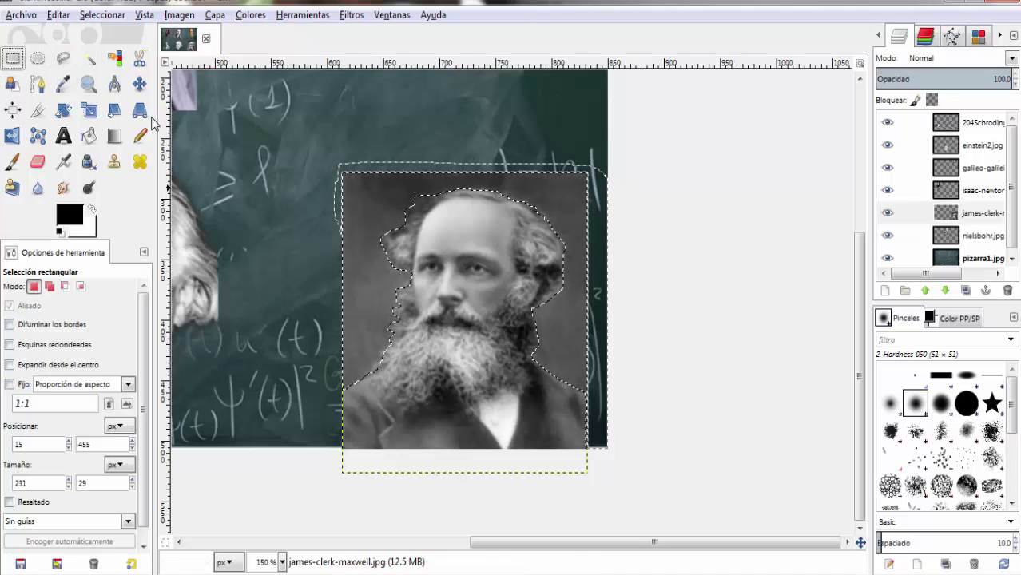
Select the right, bottom, top and left edge strips around Maxwell's head, delete them, and deselect
drag(585, 153, 616, 472)
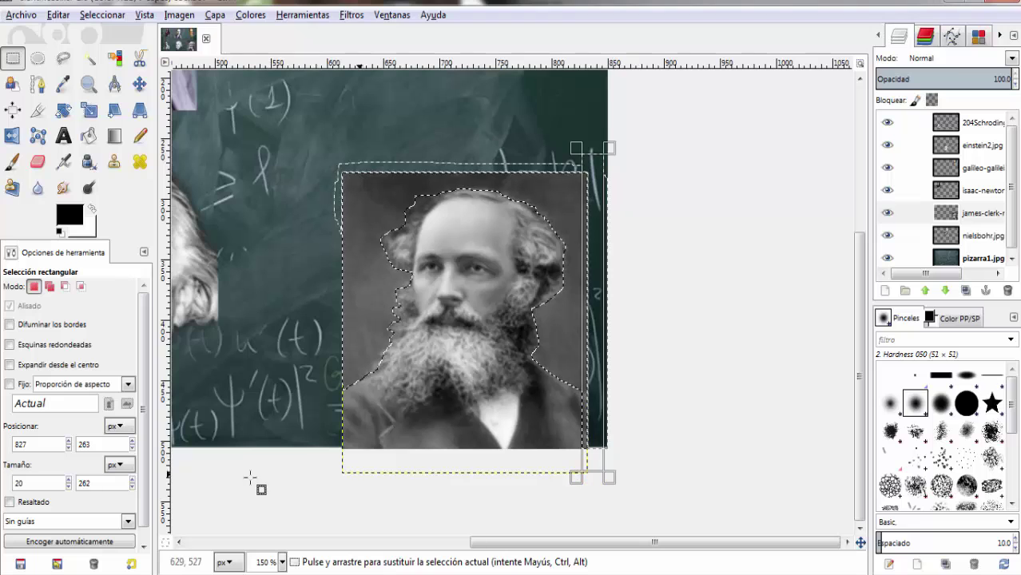
drag(322, 444, 616, 454)
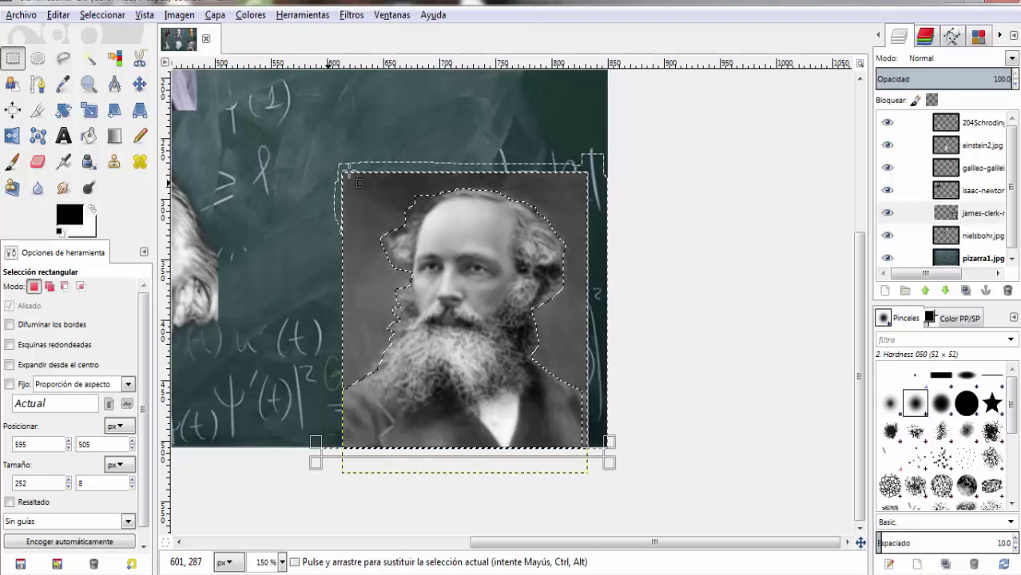
drag(326, 159, 379, 182)
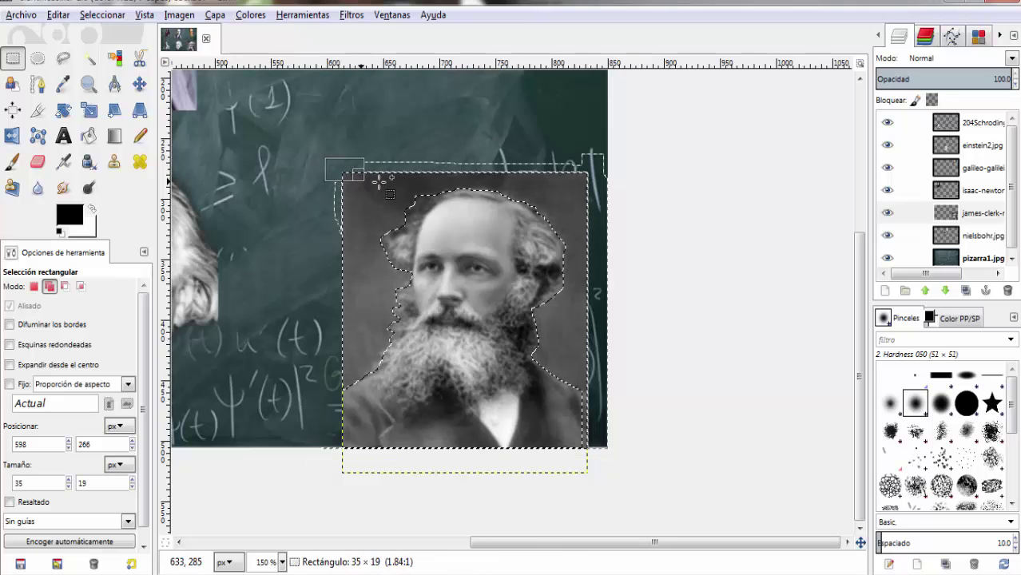
drag(489, 177, 603, 183)
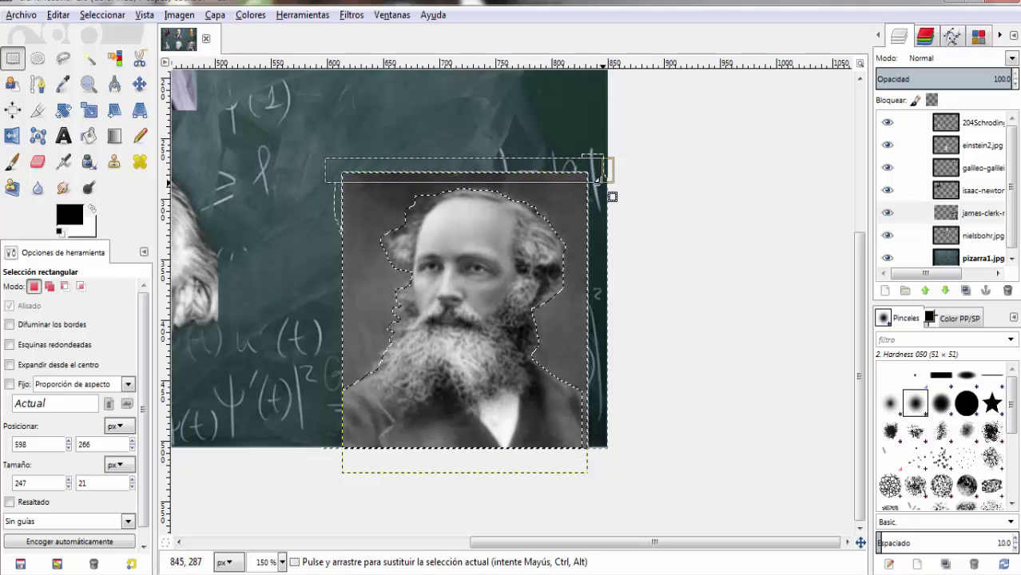
shift+click(351, 148)
drag(336, 301, 313, 481)
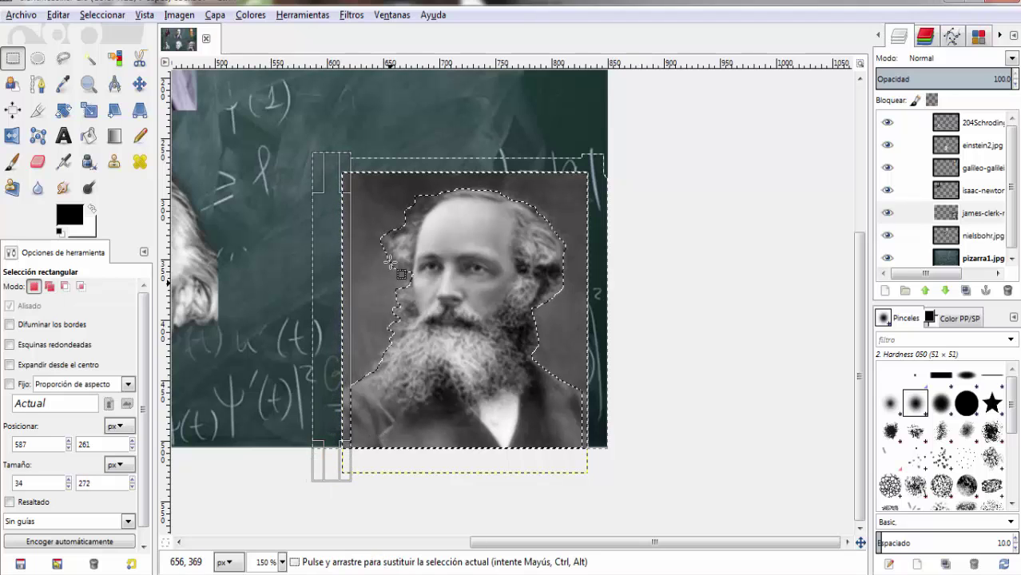
key(Delete)
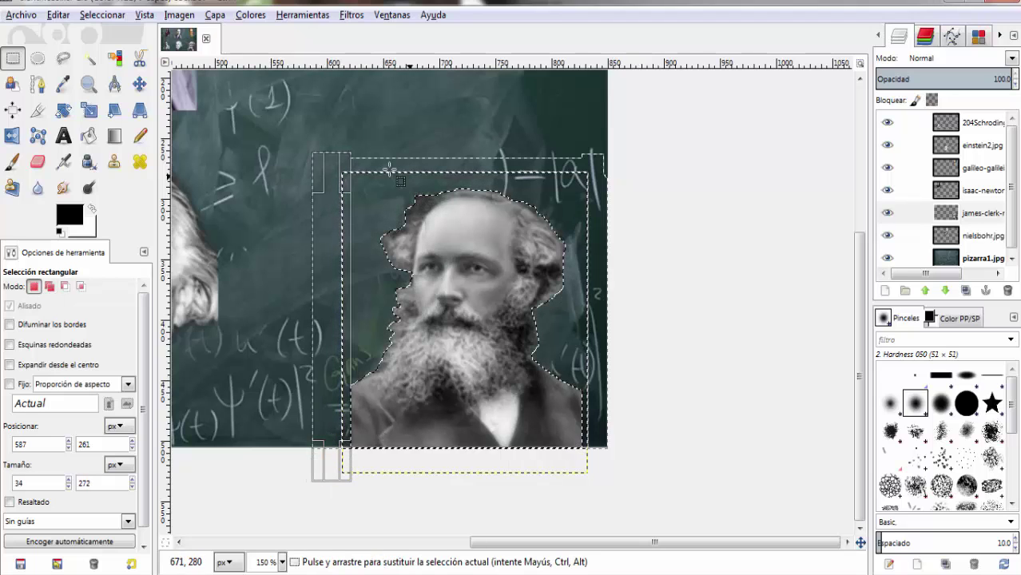
click(390, 160)
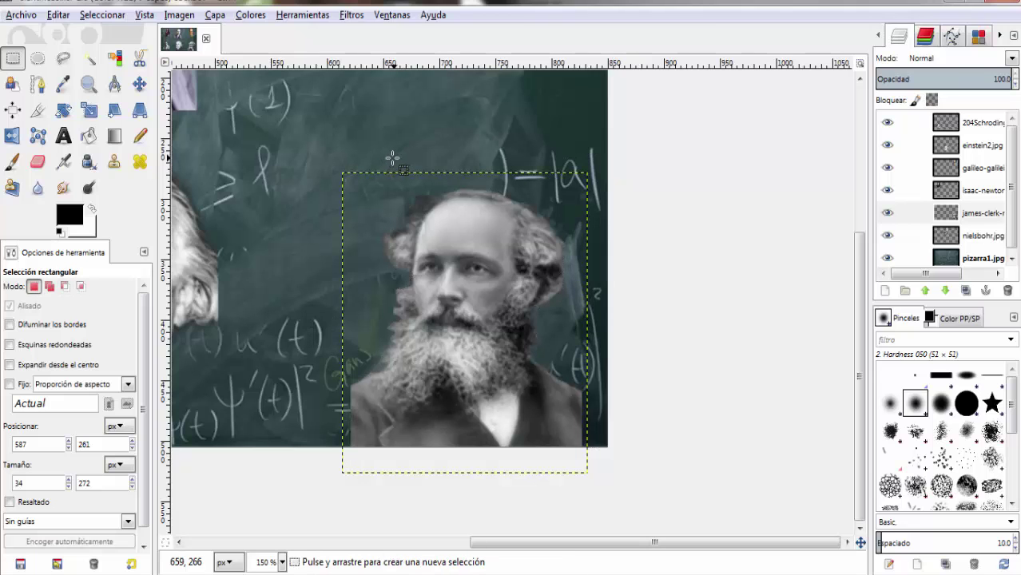
Nudge the Einstein portrait upward and rotate it 14.49°
ctrl+scroll(381, 143, down, 2)
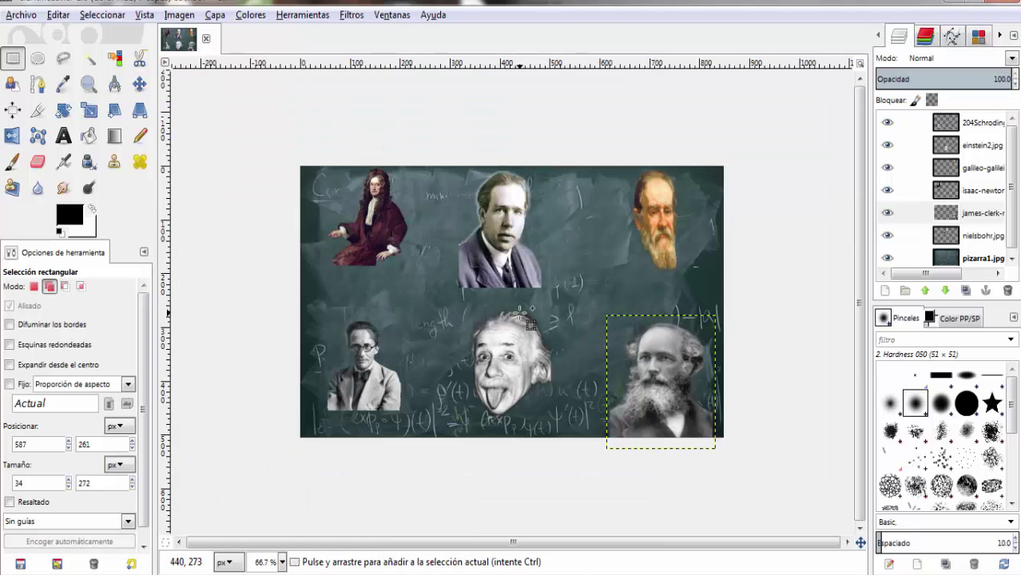
ctrl+scroll(471, 298, up, 1)
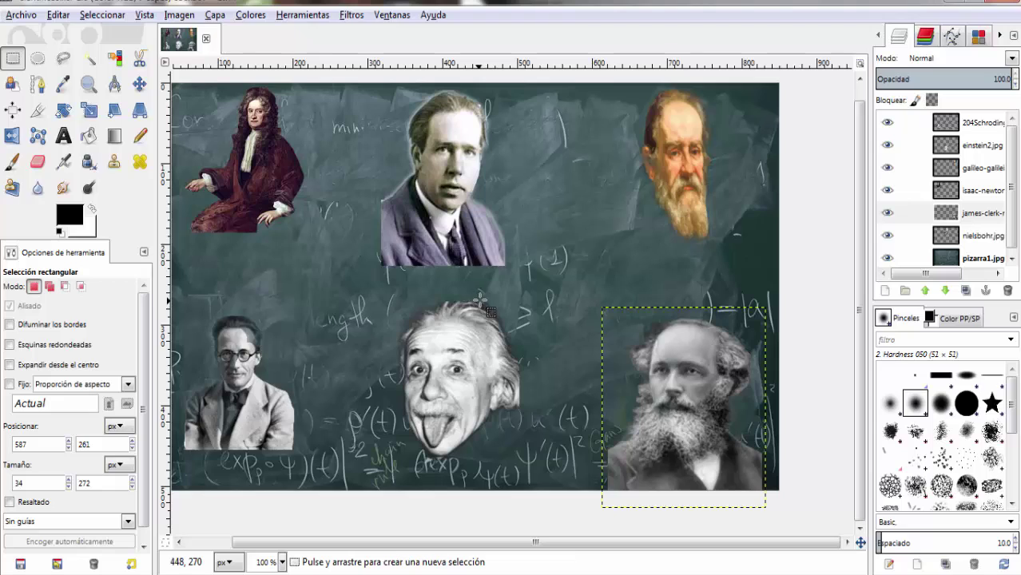
click(977, 145)
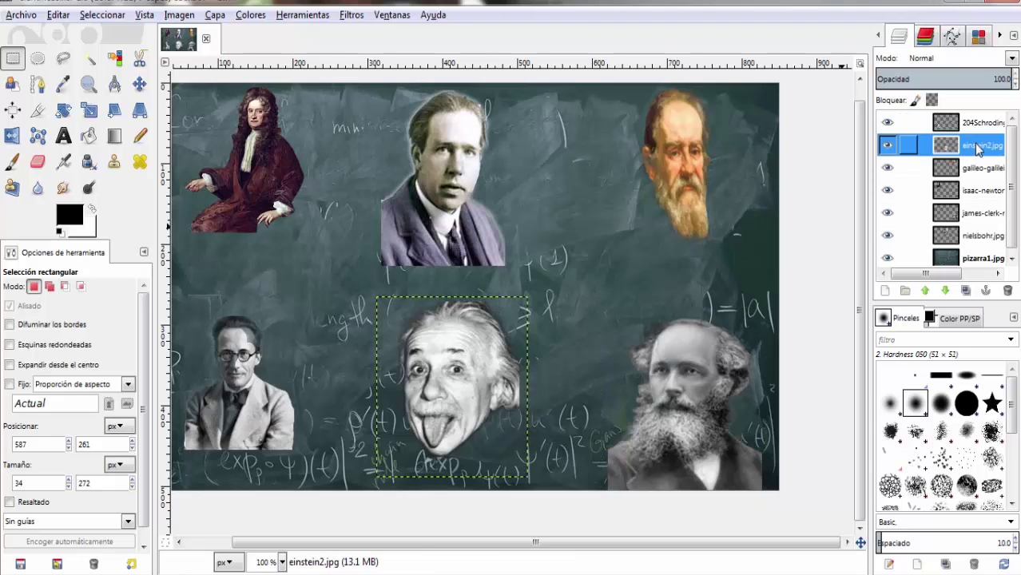
click(139, 84)
drag(452, 391, 449, 360)
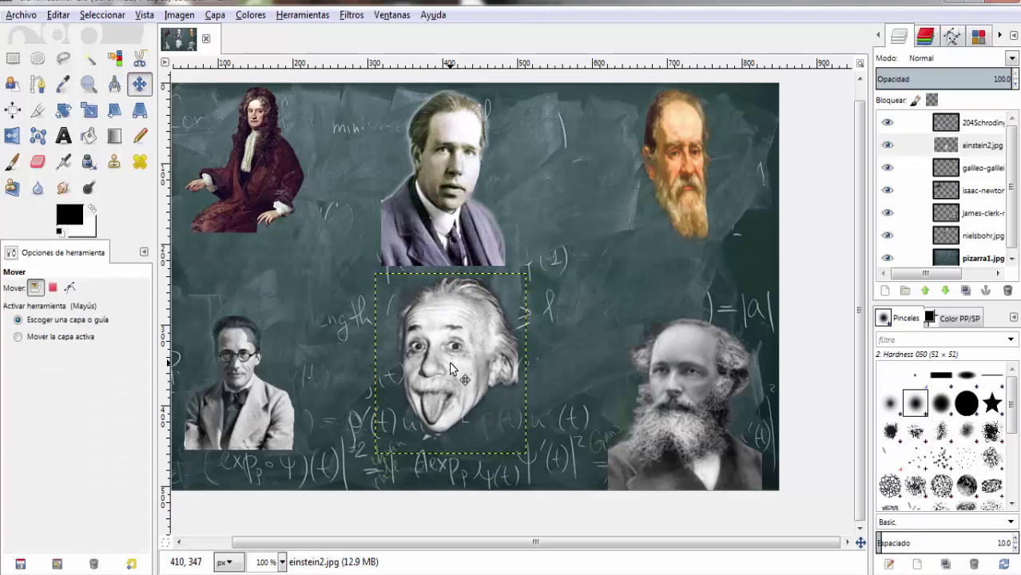
click(64, 109)
click(481, 334)
drag(481, 334, 481, 336)
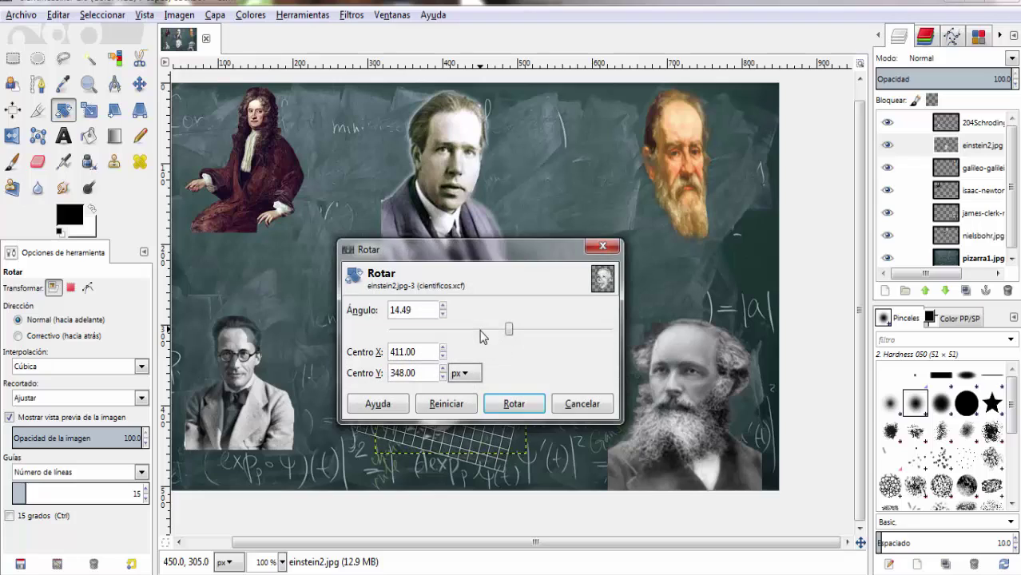
click(512, 404)
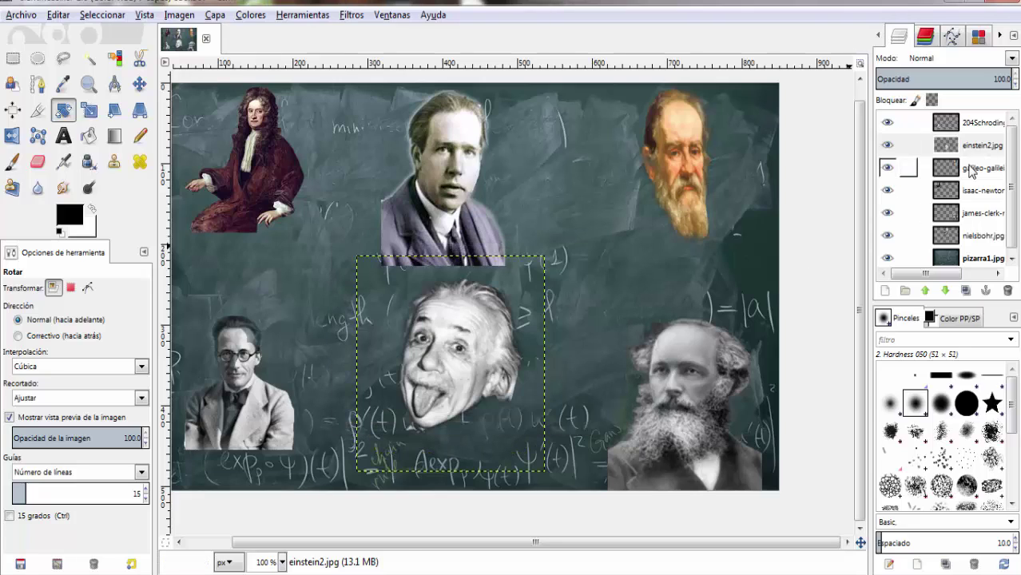
Rotate Galileo's portrait -7.15° and move it down-left beside Bohr
click(970, 169)
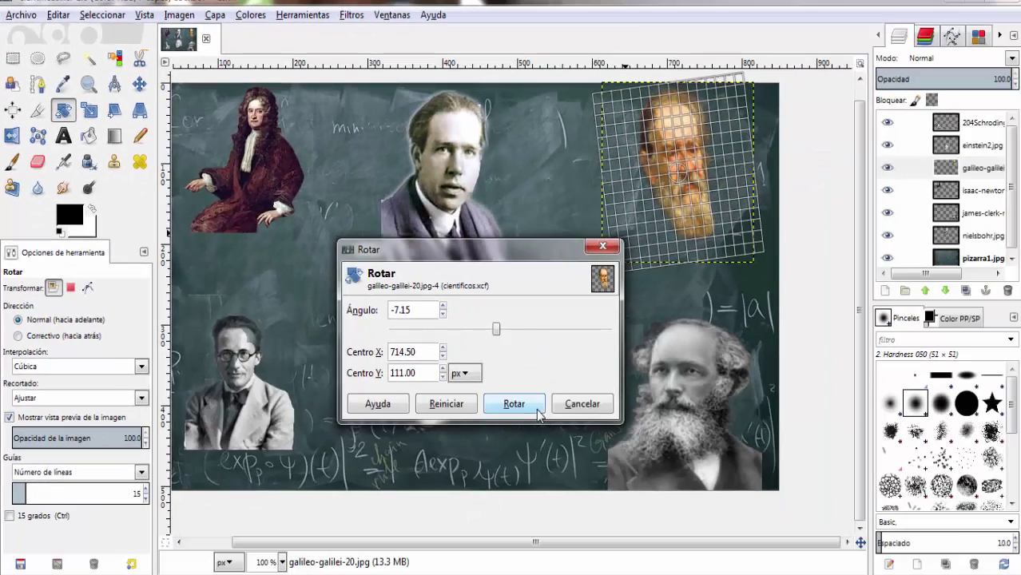
click(514, 404)
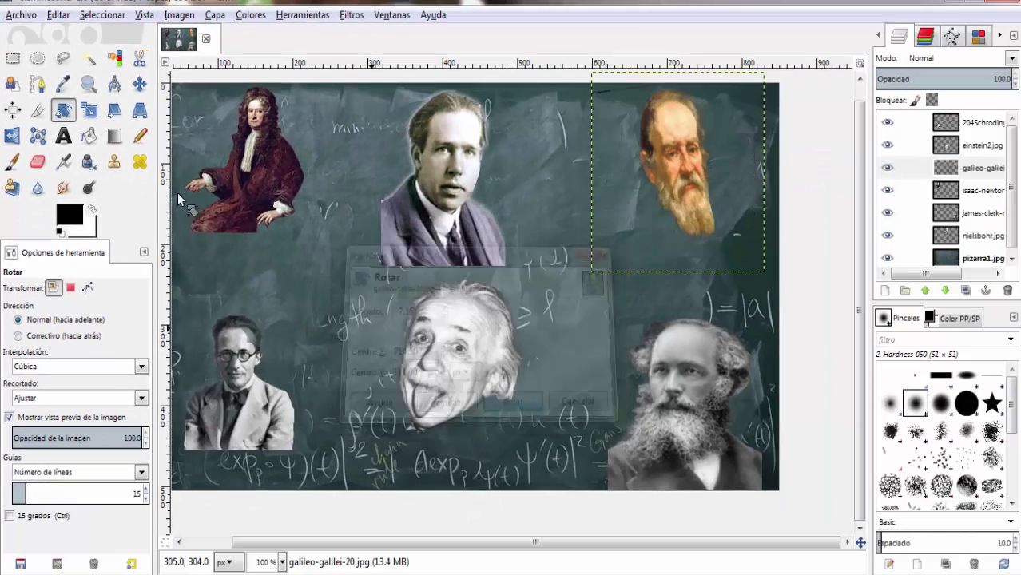
click(140, 84)
drag(664, 177, 545, 264)
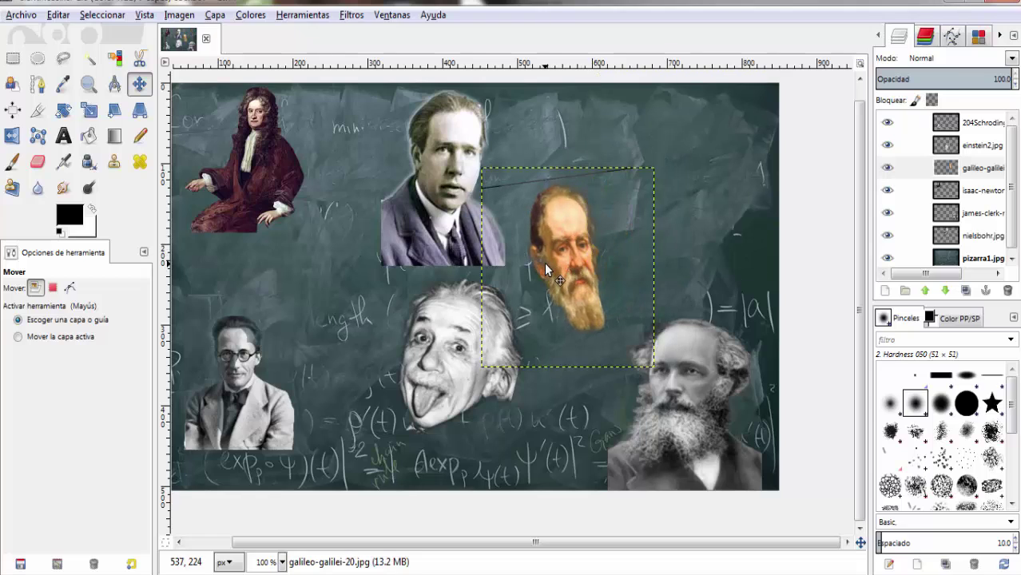
Rotate the Schrödinger portrait about 38° and move it right toward Einstein
click(963, 128)
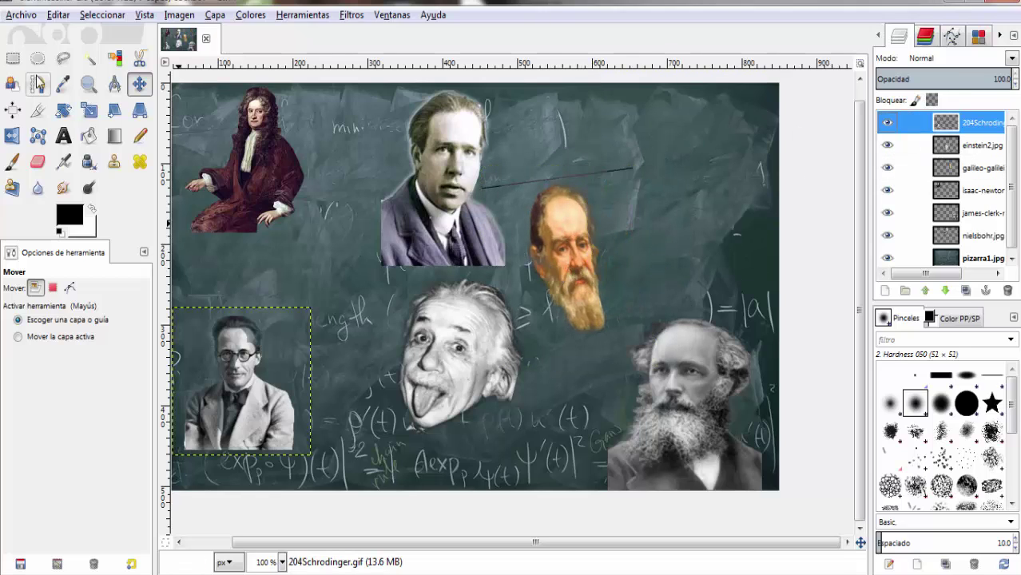
click(63, 112)
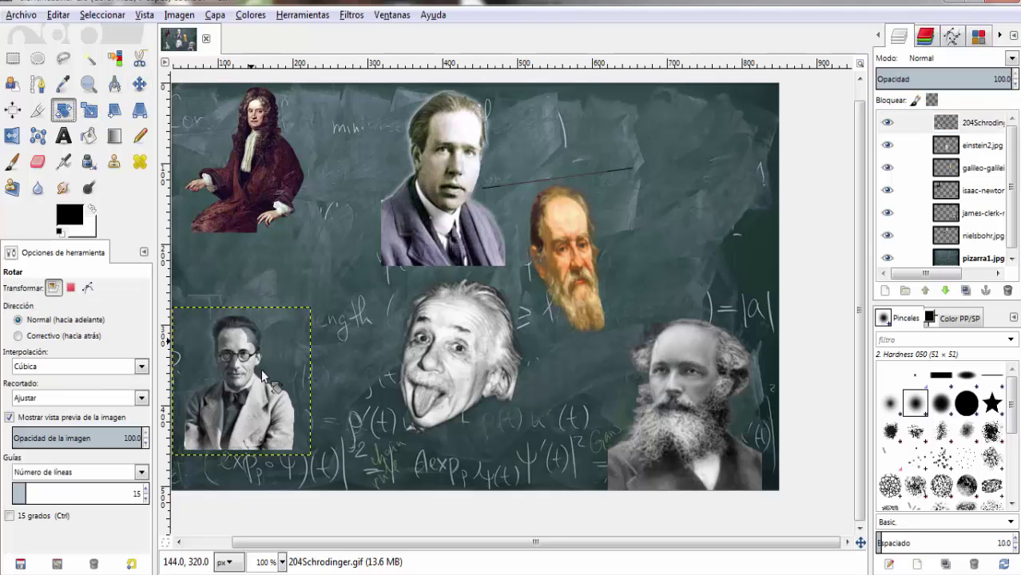
click(267, 406)
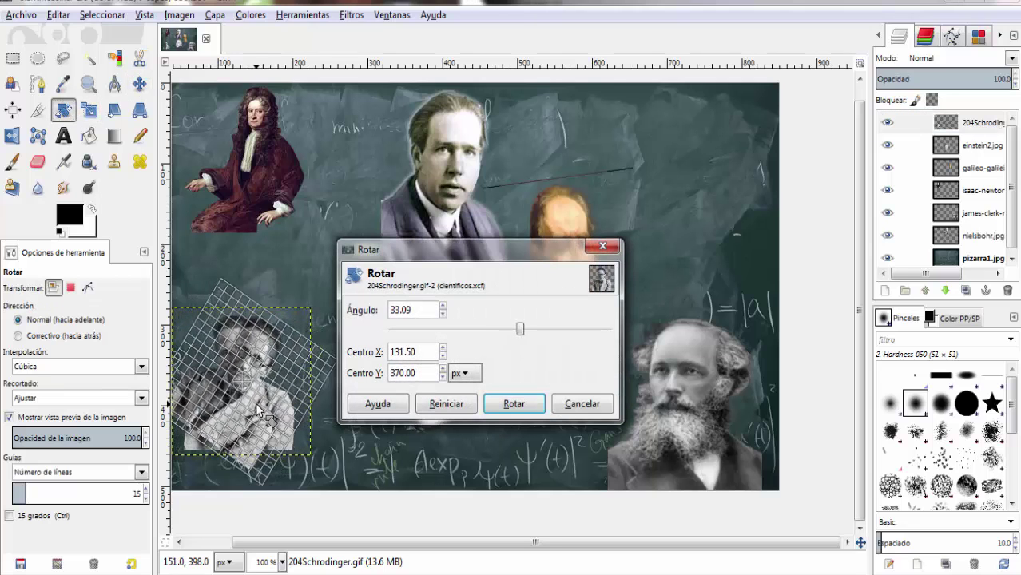
mouse_move(267, 406)
mouse_down()
mouse_move(221, 422)
mouse_move(249, 410)
mouse_move(264, 420)
mouse_up()
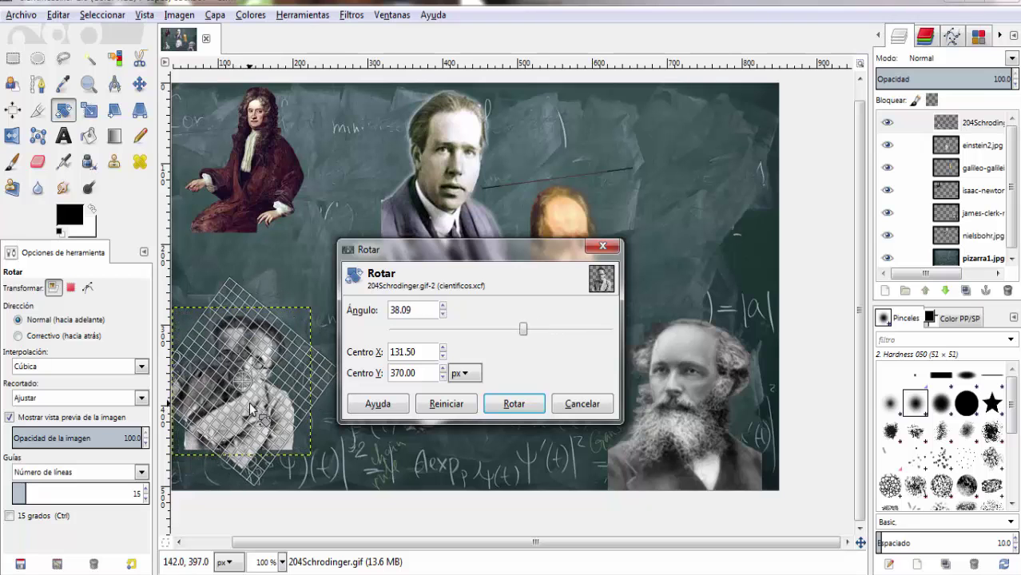
click(514, 403)
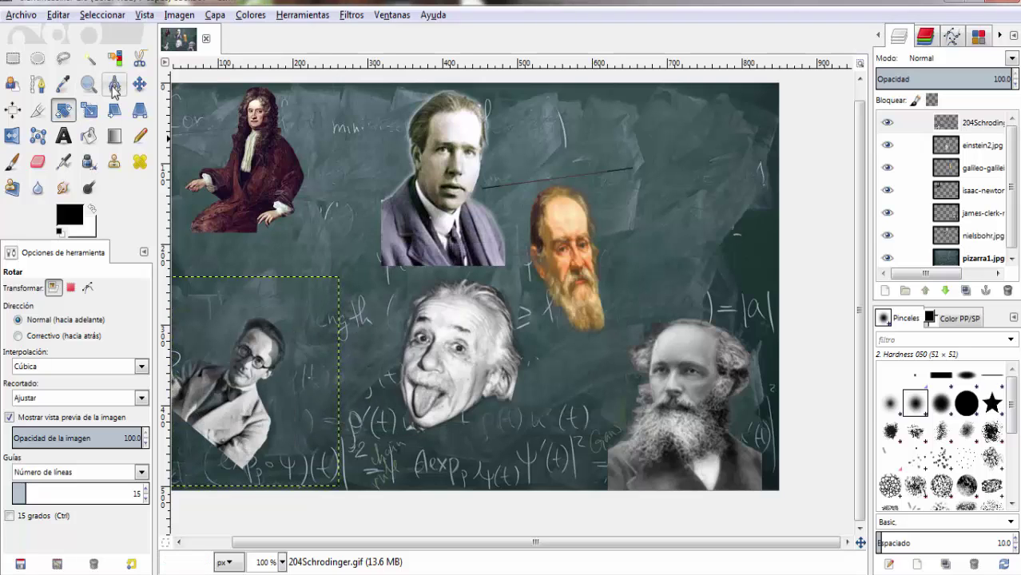
click(140, 83)
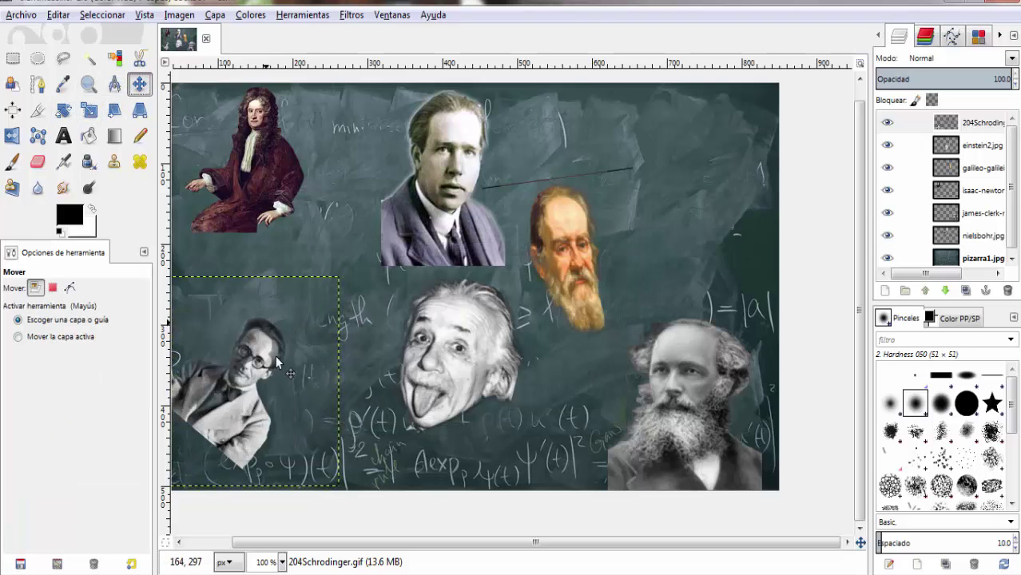
mouse_move(252, 387)
mouse_down()
mouse_move(369, 356)
mouse_move(417, 355)
mouse_move(369, 358)
mouse_up()
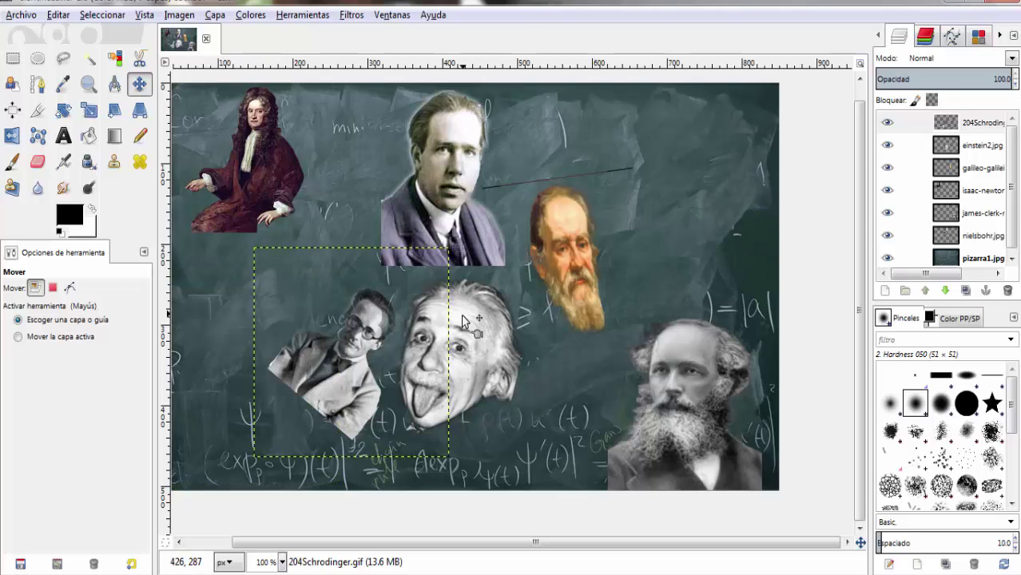
Rotate Schrödinger back -39.97° to upright and move it down to the bottom edge
click(64, 111)
mouse_move(404, 406)
mouse_down()
mouse_move(405, 351)
mouse_move(406, 365)
mouse_up()
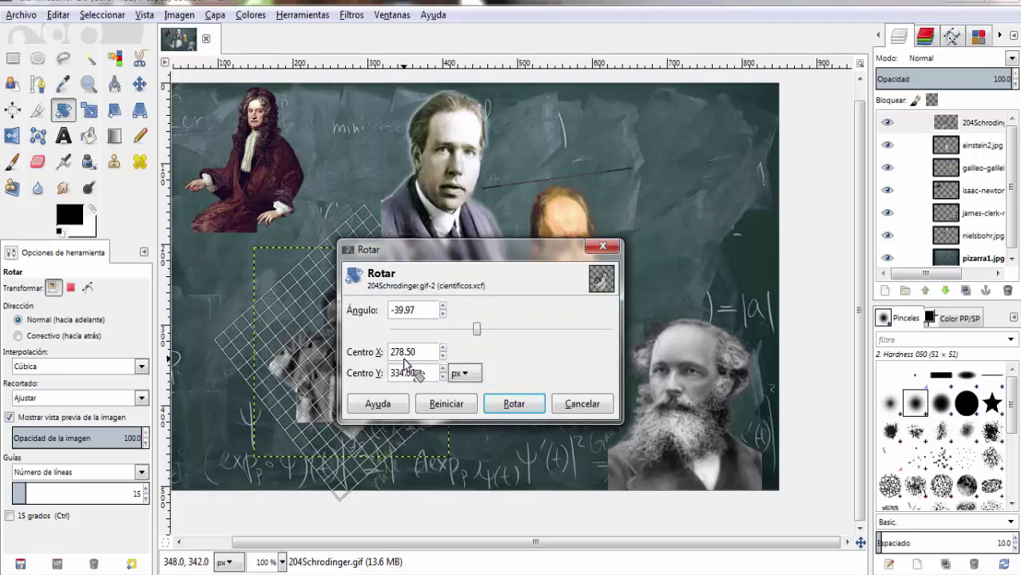
click(532, 408)
click(140, 84)
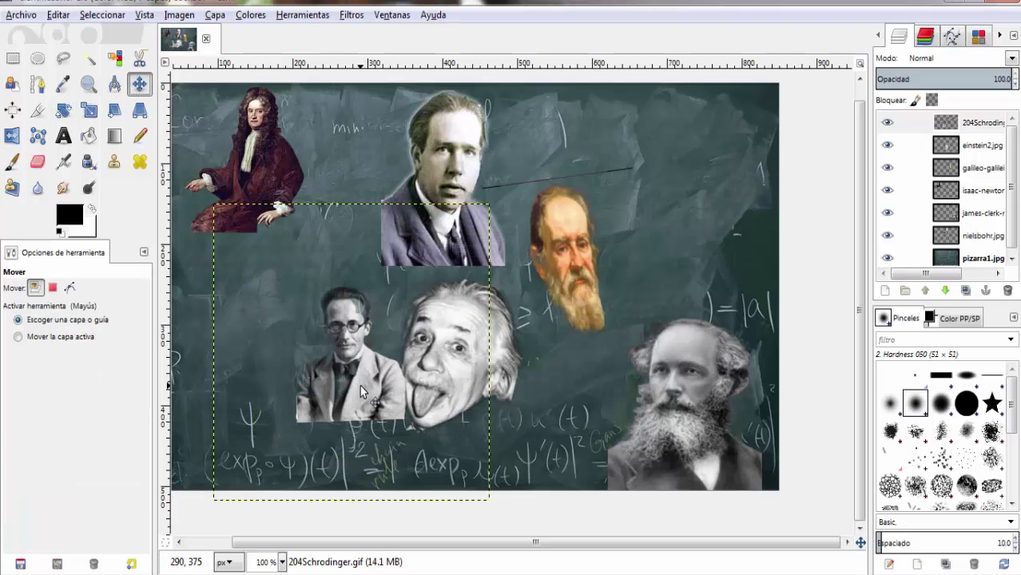
drag(359, 385, 358, 458)
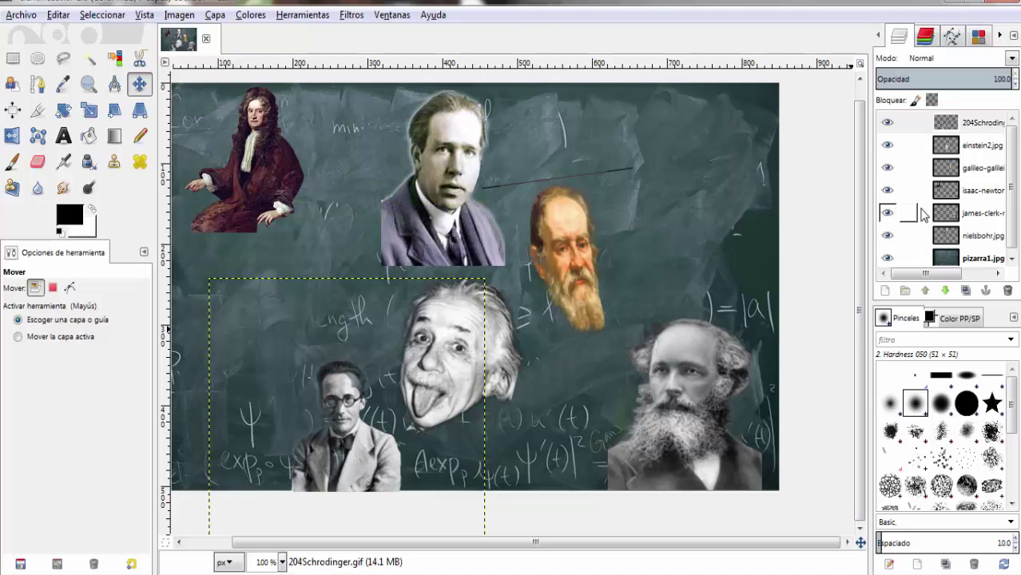
Move Maxwell's portrait left beside Einstein, then rotate Bohr's portrait 179.02° and shift it right
click(971, 212)
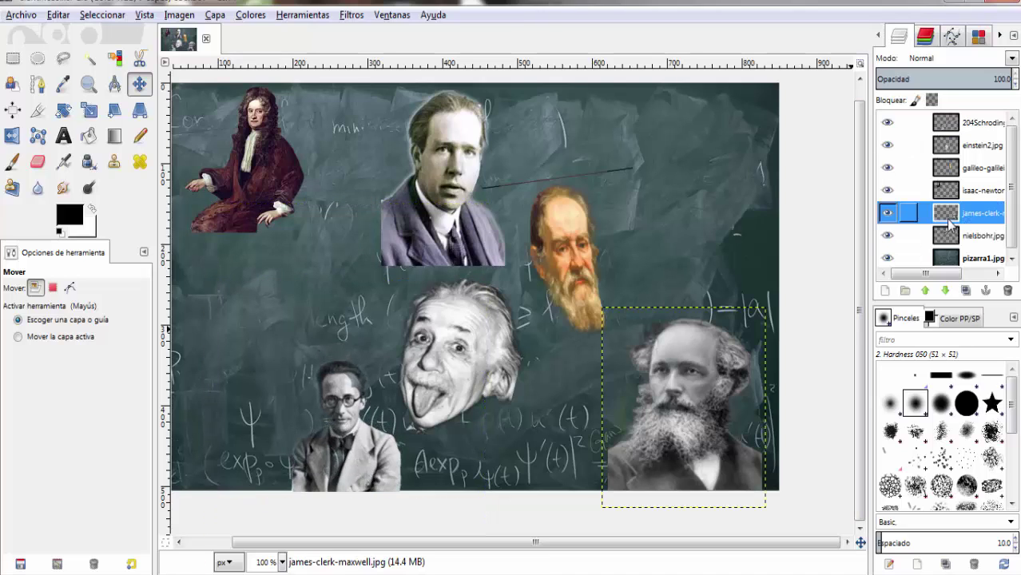
drag(674, 406, 561, 389)
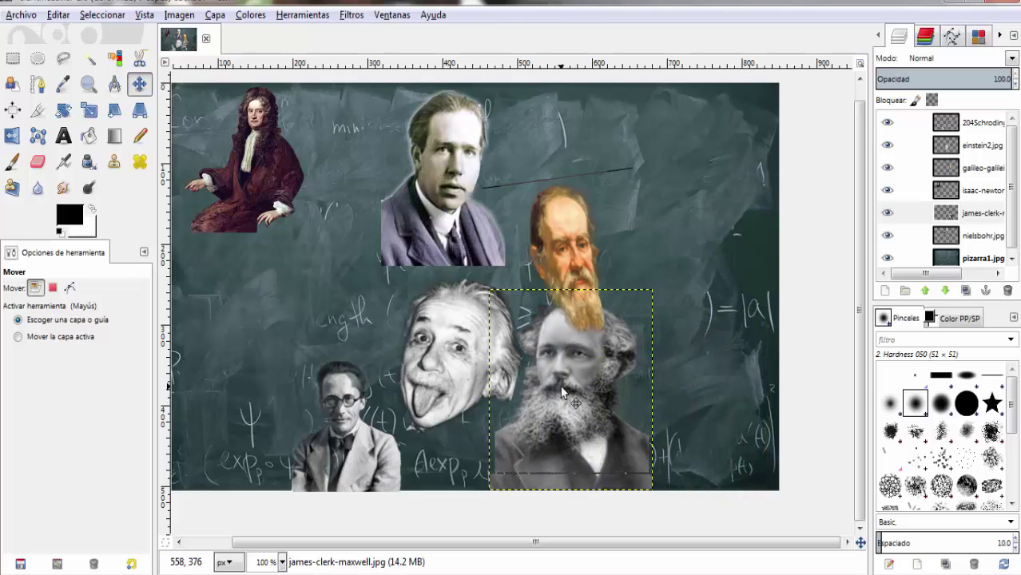
click(969, 243)
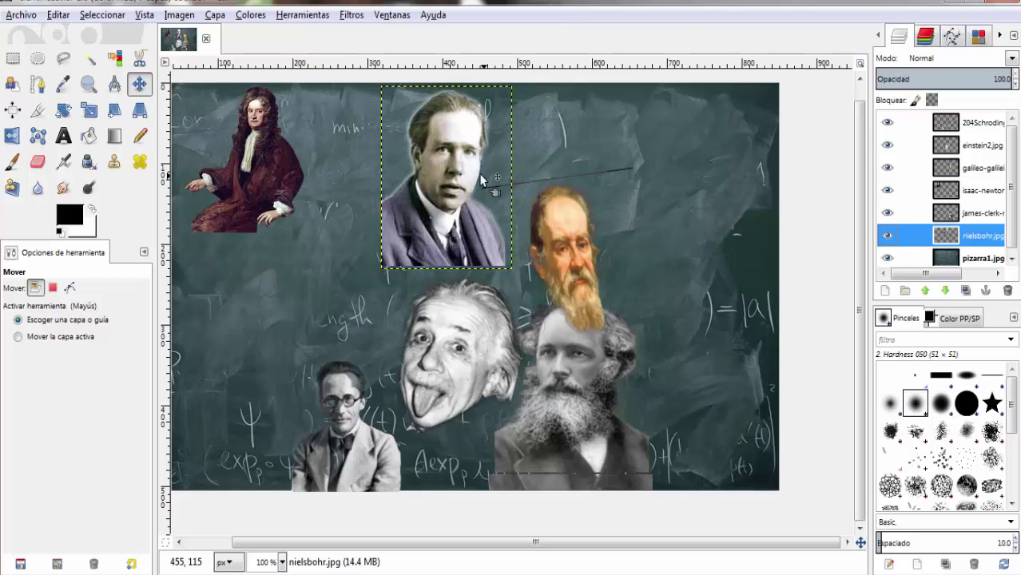
click(64, 110)
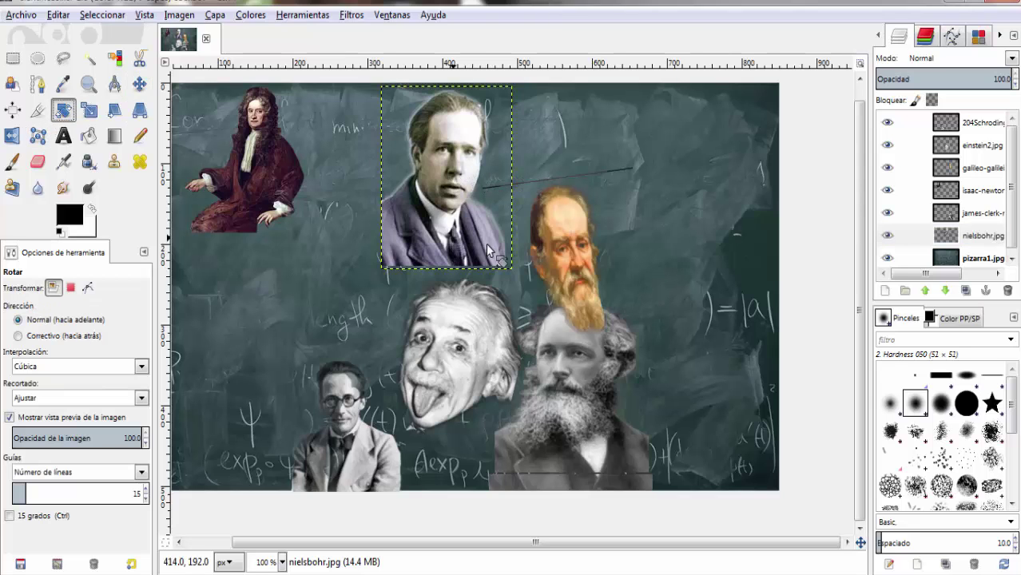
mouse_move(477, 253)
mouse_down()
mouse_move(466, 96)
mouse_move(422, 82)
mouse_up()
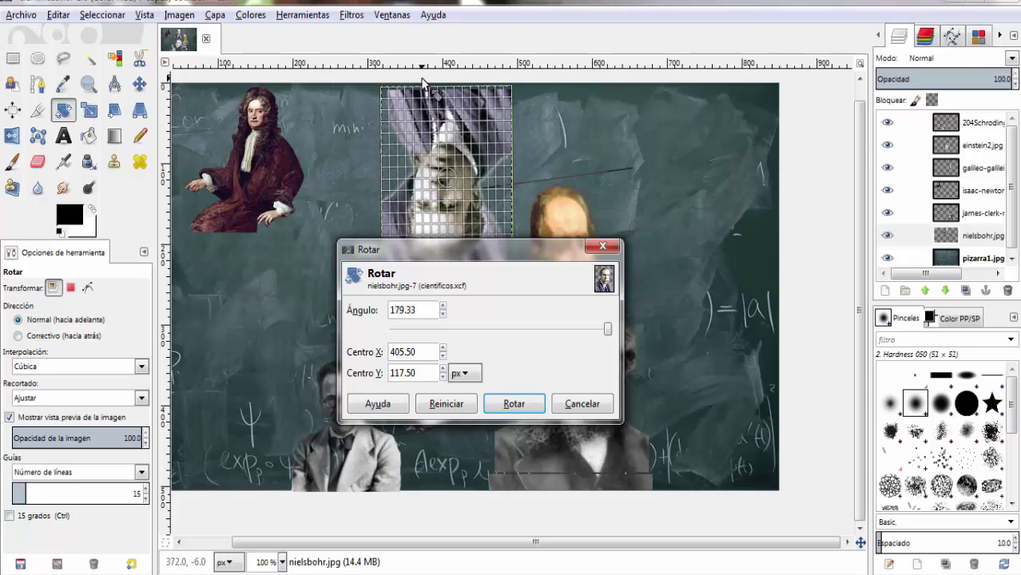
click(515, 405)
click(140, 83)
mouse_move(438, 150)
mouse_down()
mouse_move(438, 138)
mouse_move(503, 144)
mouse_up()
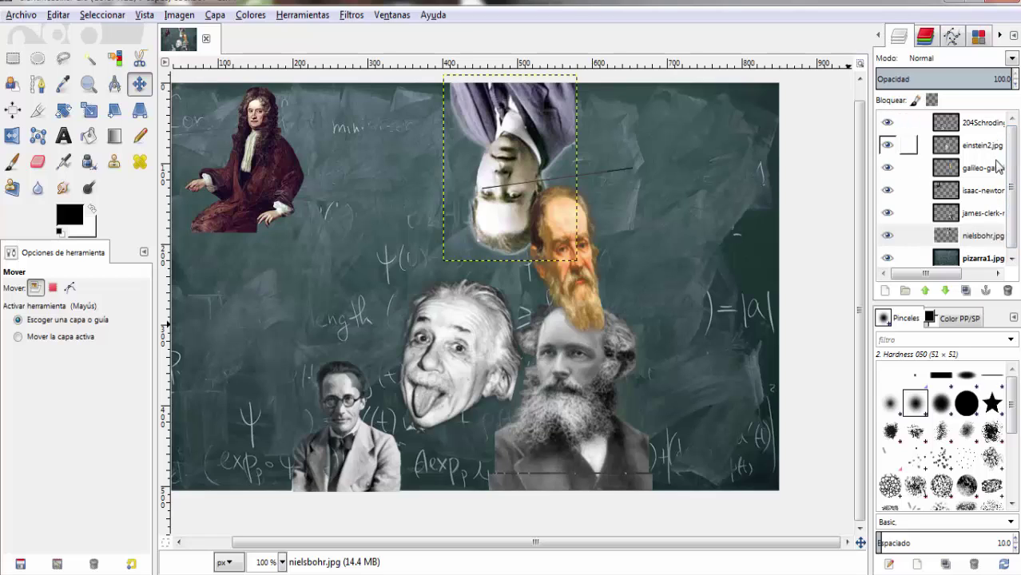
Perspective-warp Newton's portrait wider, then preview a horizontal shear with X magnitude 24
click(998, 195)
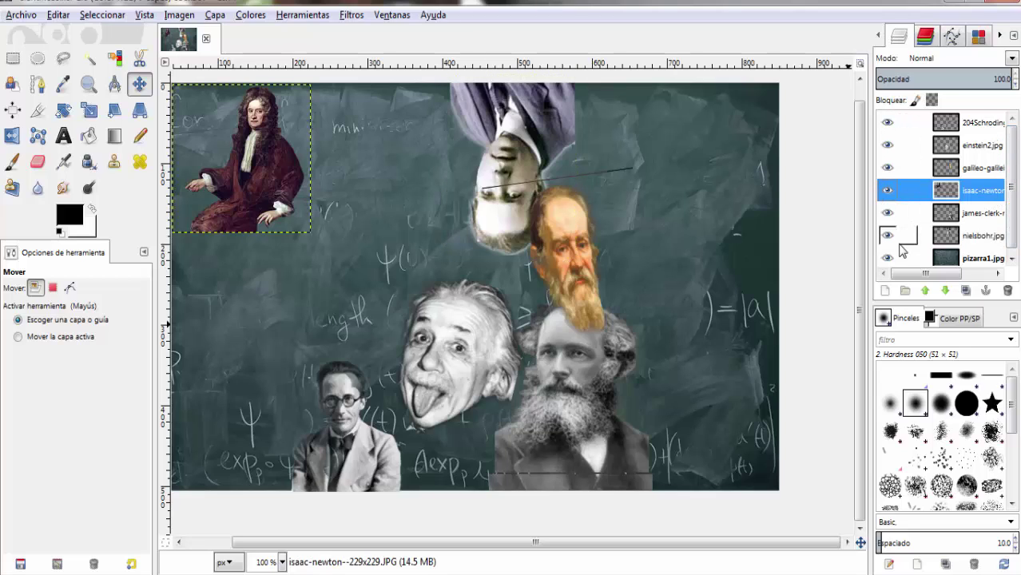
click(140, 111)
click(317, 223)
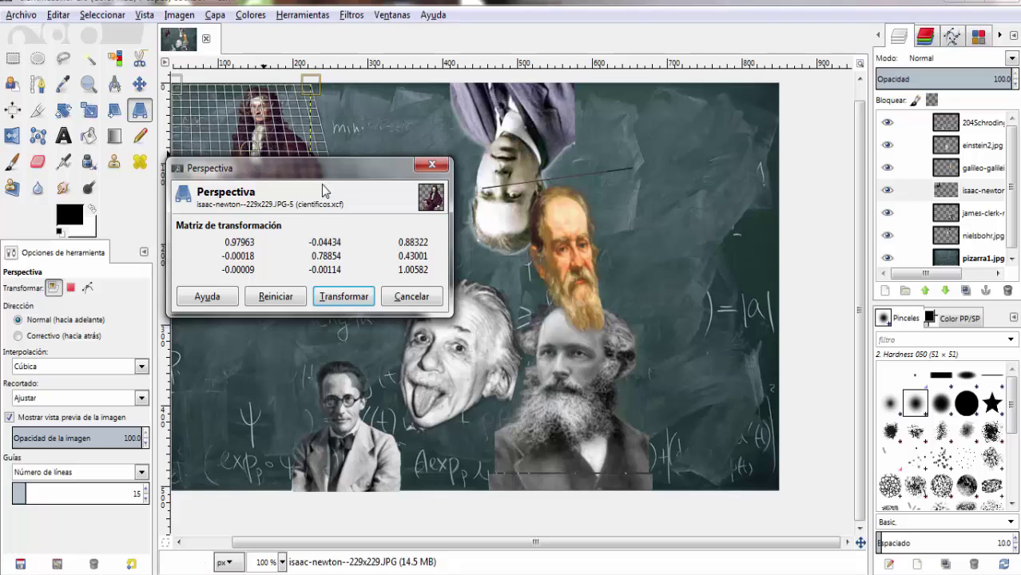
drag(322, 169, 409, 325)
drag(200, 238, 151, 239)
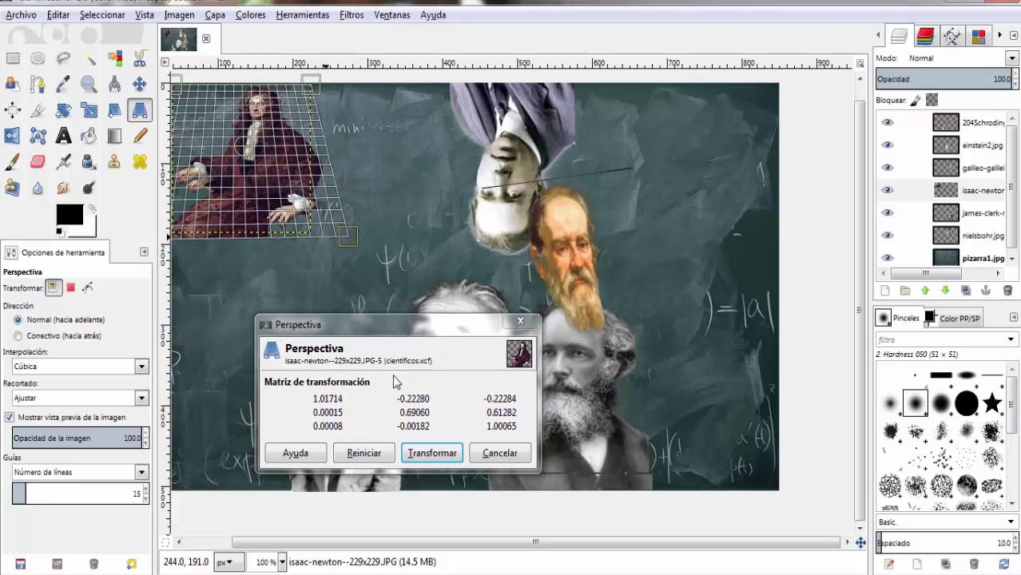
click(436, 458)
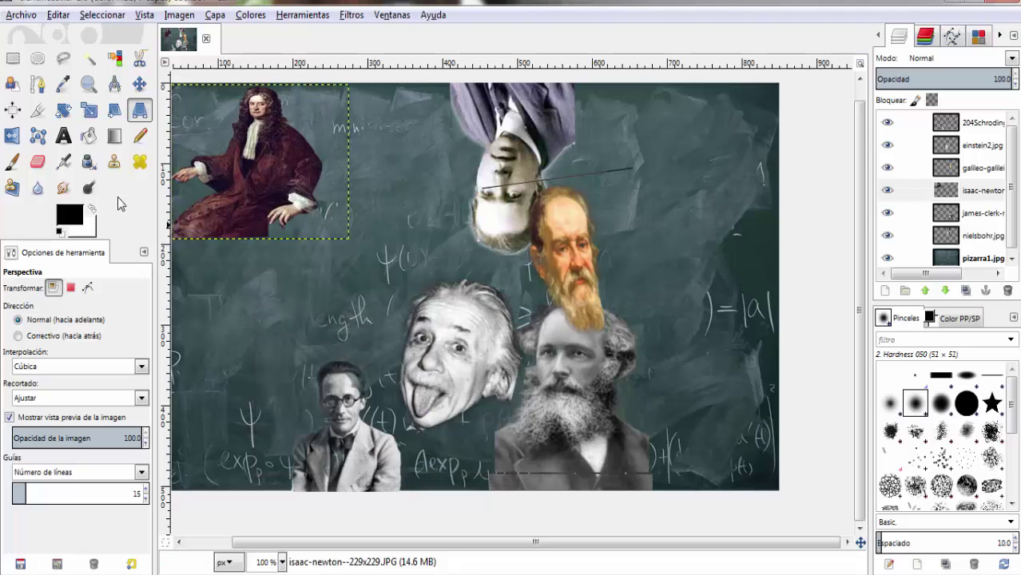
click(114, 110)
drag(279, 232, 299, 232)
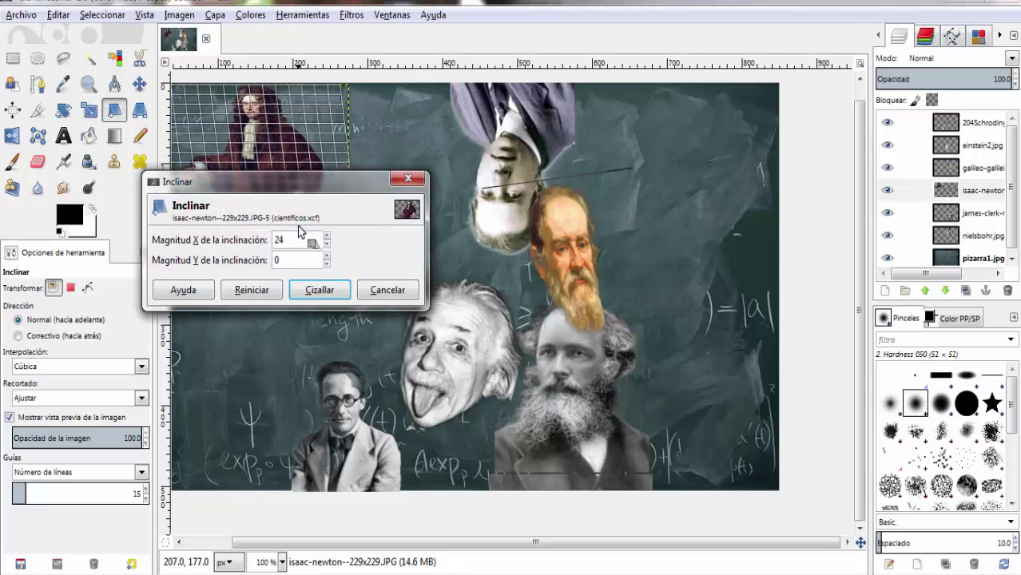